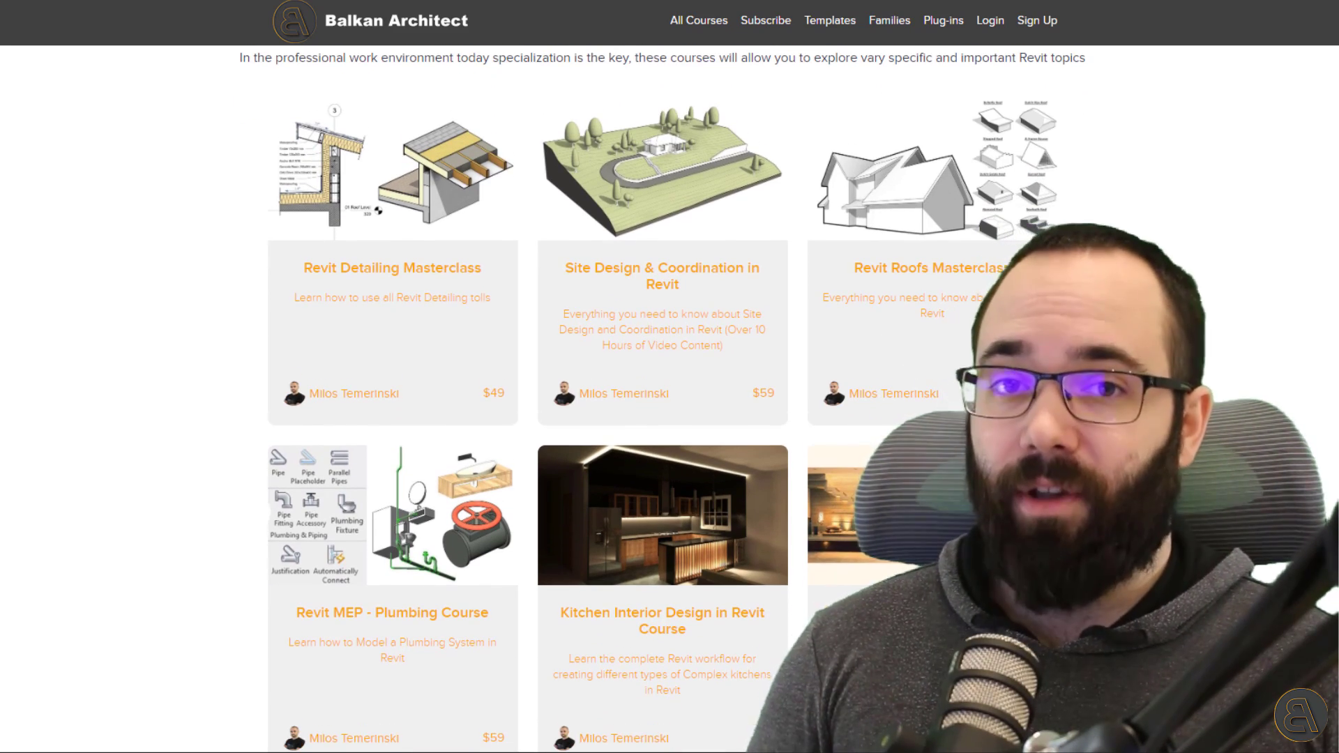
Step: Look through the list of specialised Revit courses on the Balkan Architect website
scroll(663, 398, "down", 5)
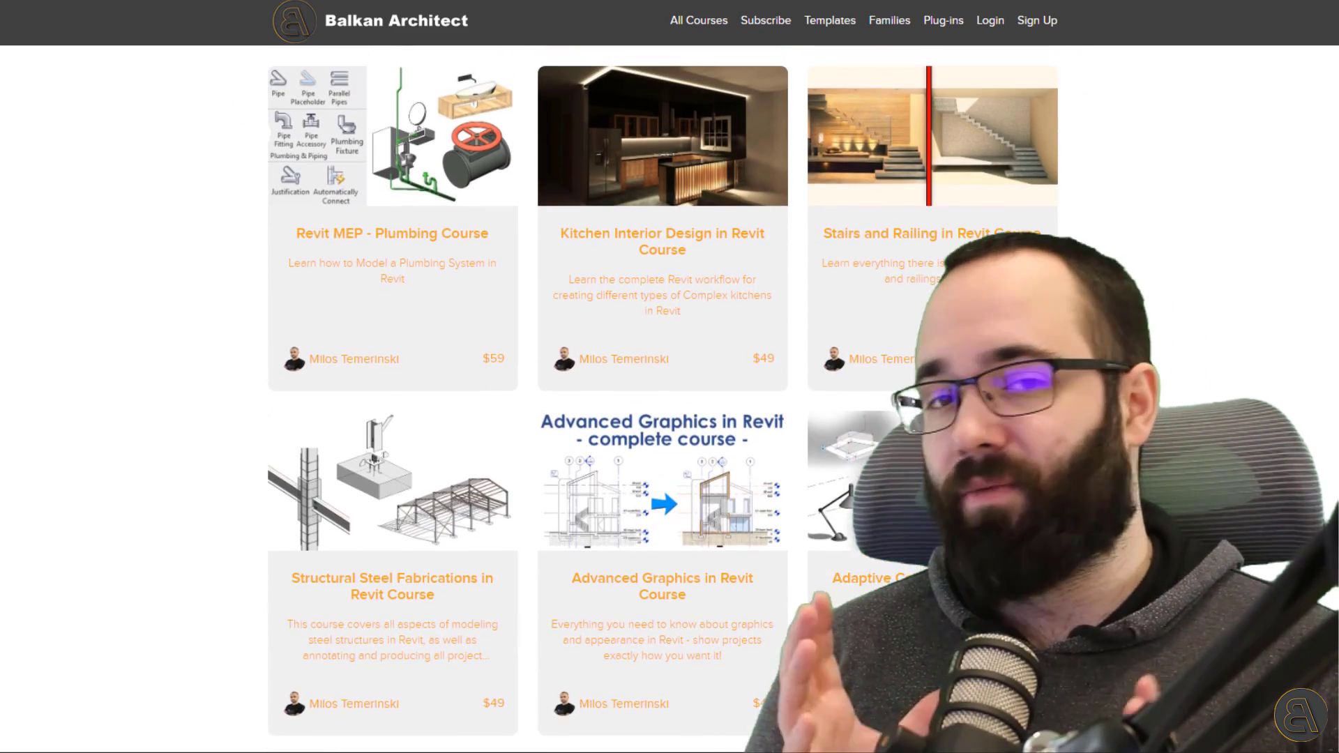
scroll(662, 397, "down", 1)
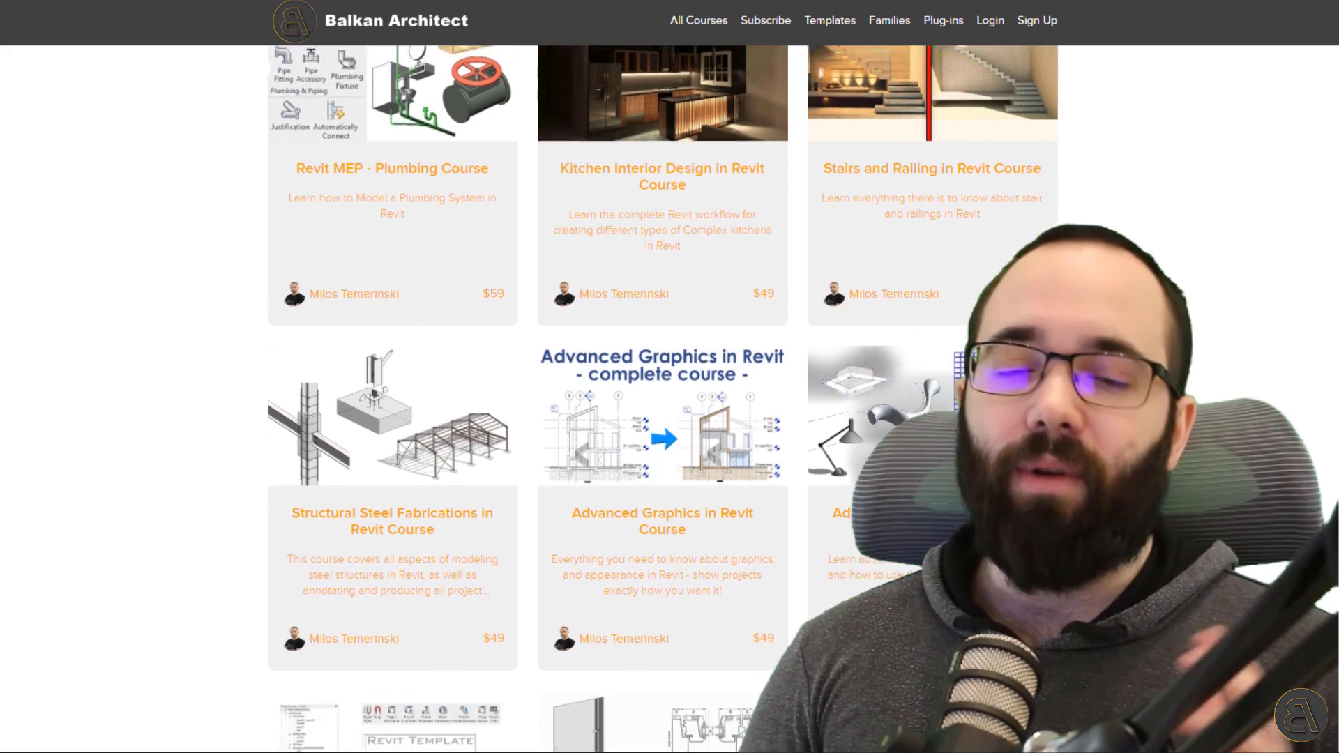
scroll(663, 398, "down", 5)
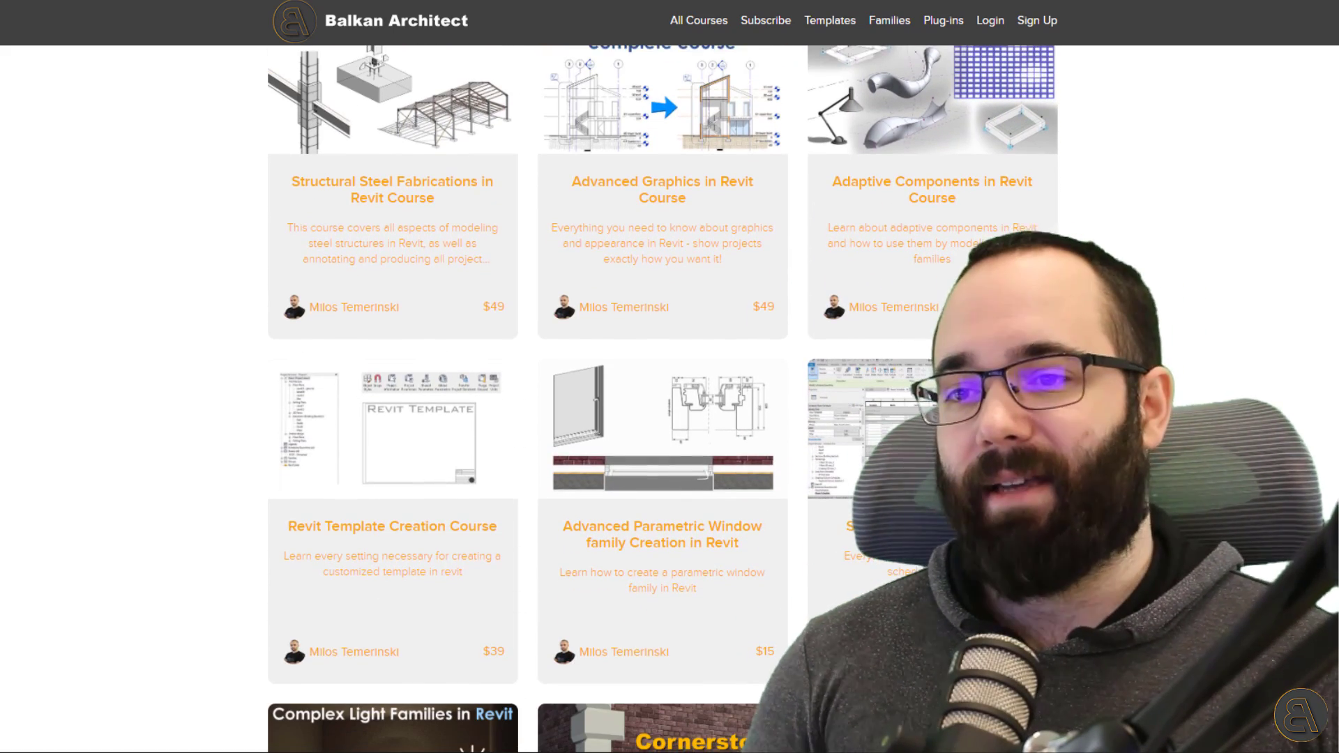
scroll(662, 398, "down", 4)
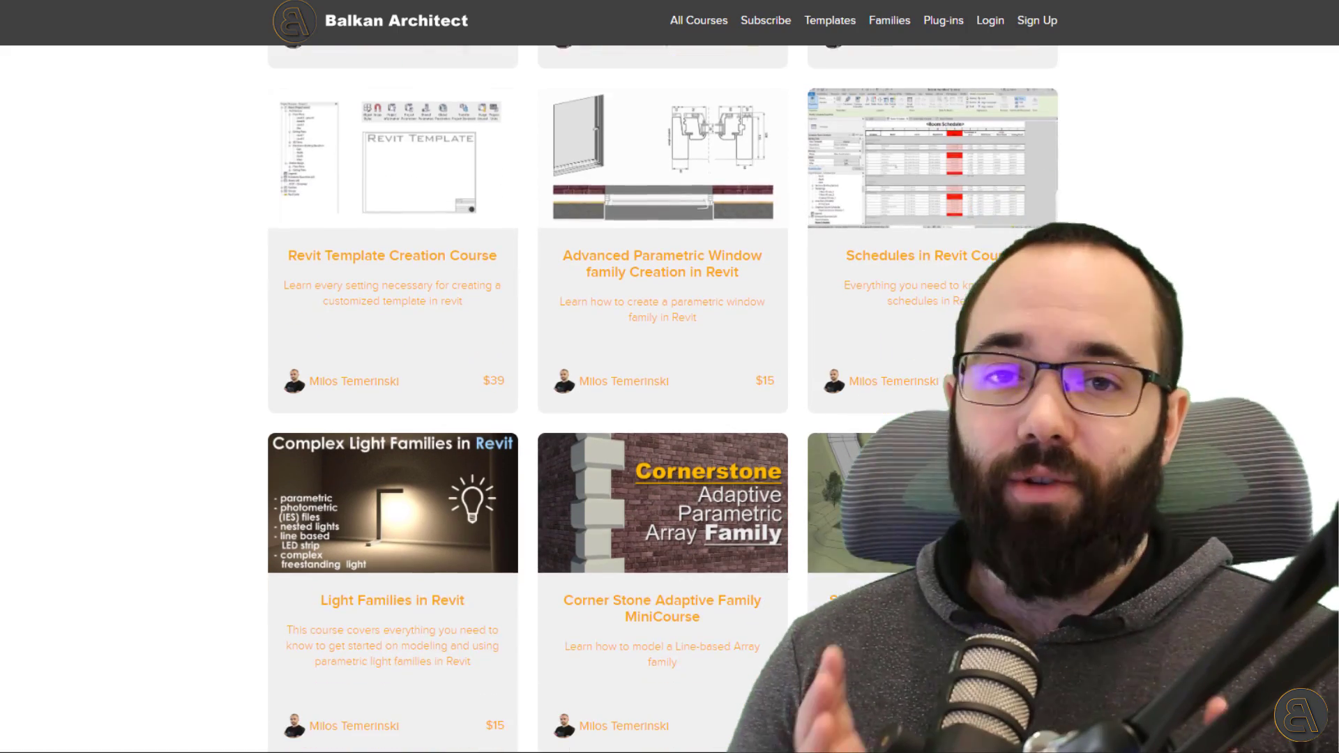
scroll(662, 397, "down", 1)
scroll(662, 398, "up", 2)
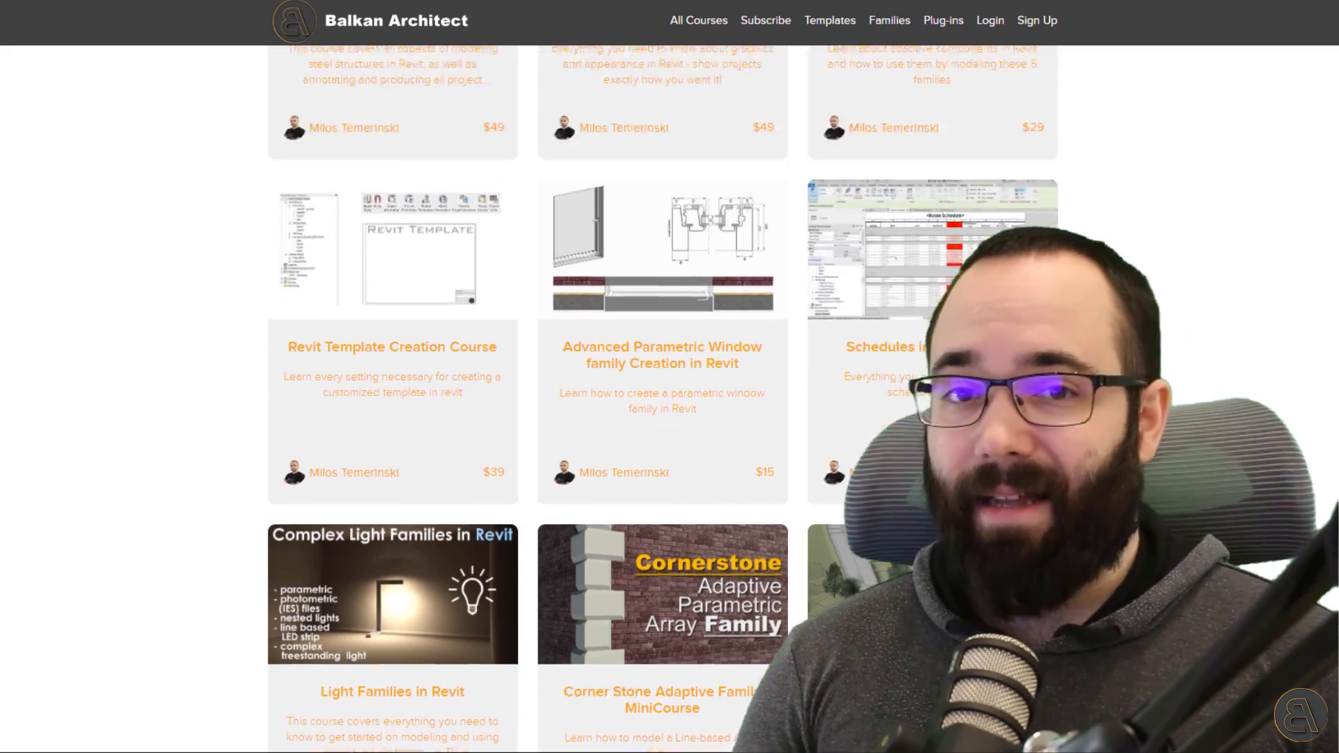
scroll(662, 397, "up", 20)
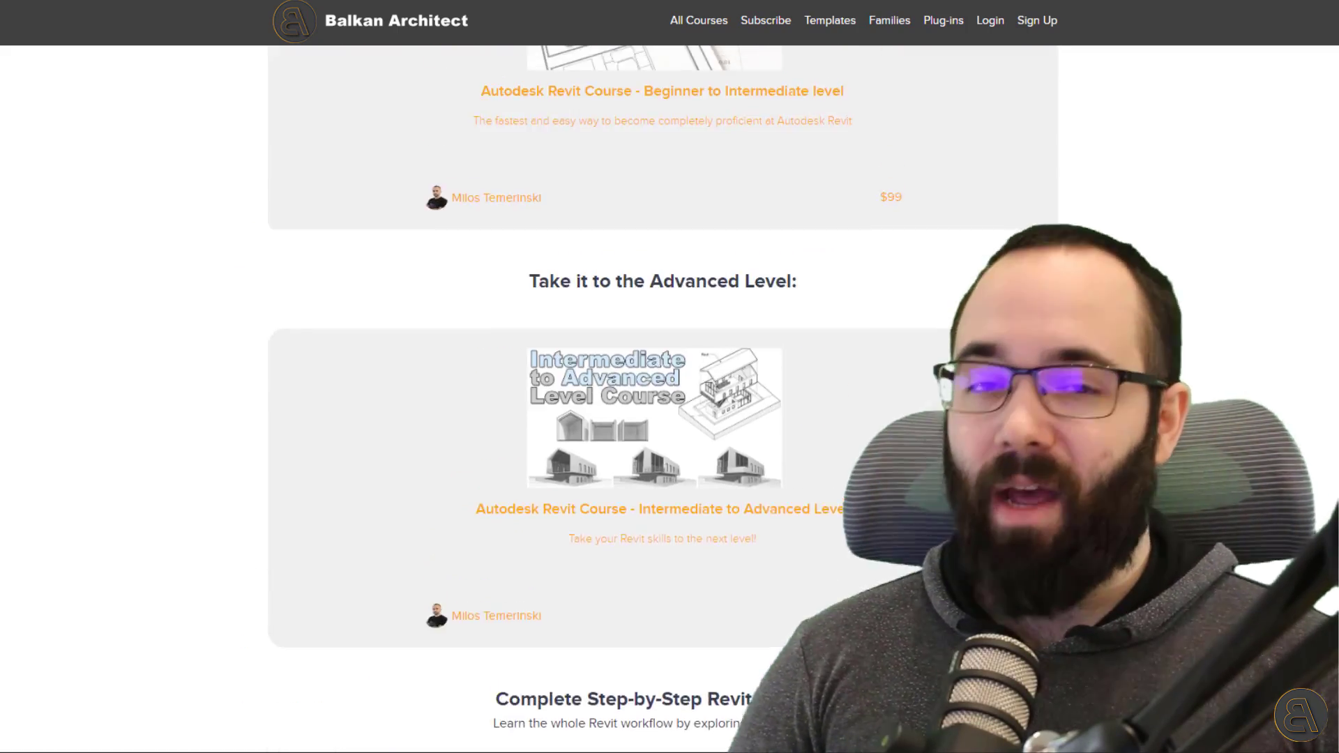
scroll(663, 397, "up", 3)
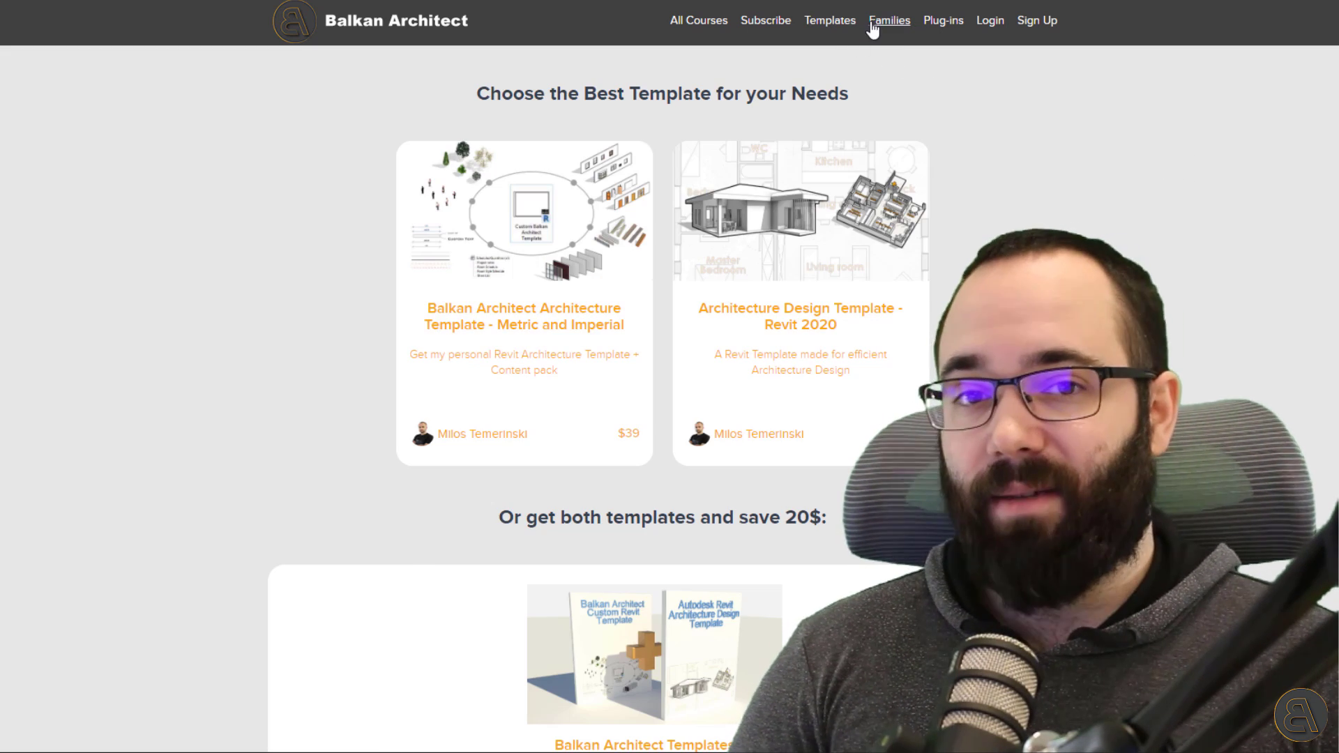
Step: Open the Families page of the website and look through the Revit family packs offered
left_click(889, 20)
scroll(1193, 343, "down", 7)
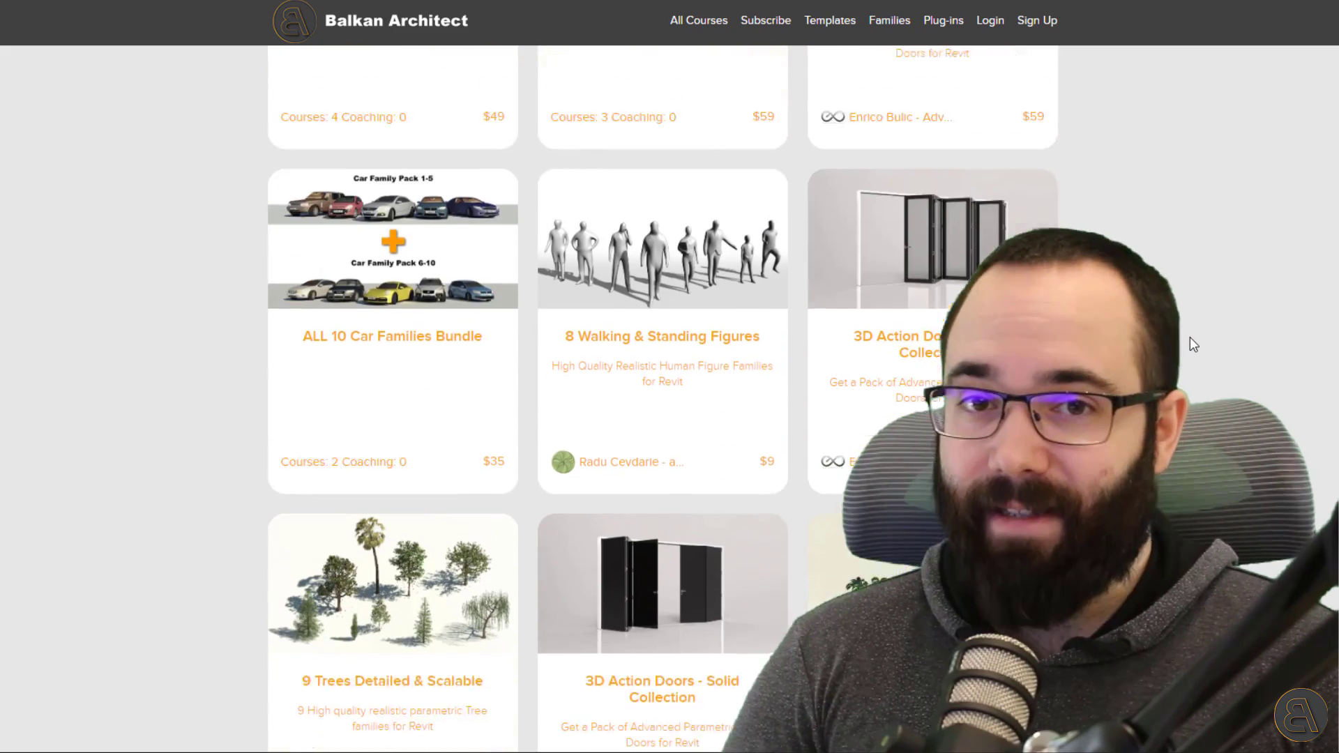
scroll(1190, 337, "down", 6)
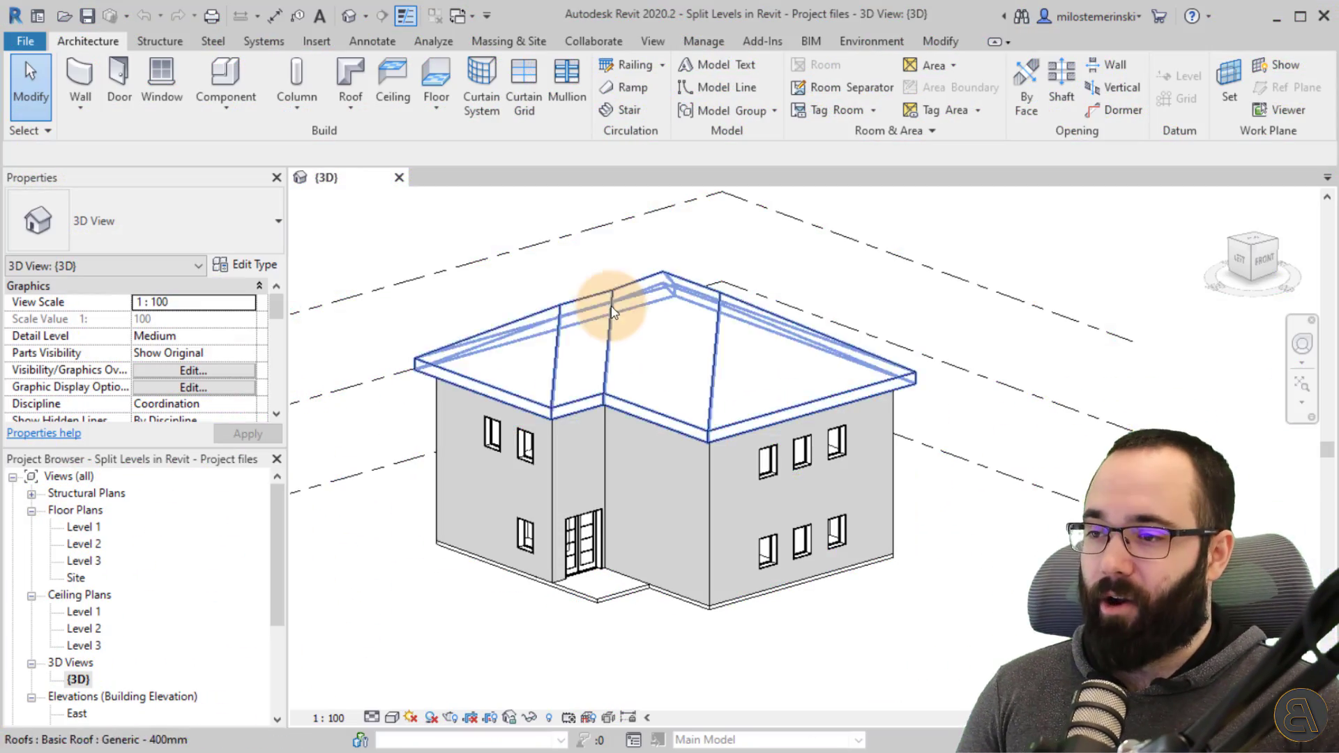
Step: Inspect the two-storey house in the 3D view and open its Level 1 floor plan
middle_click_drag(613, 299, 553, 347, "shift")
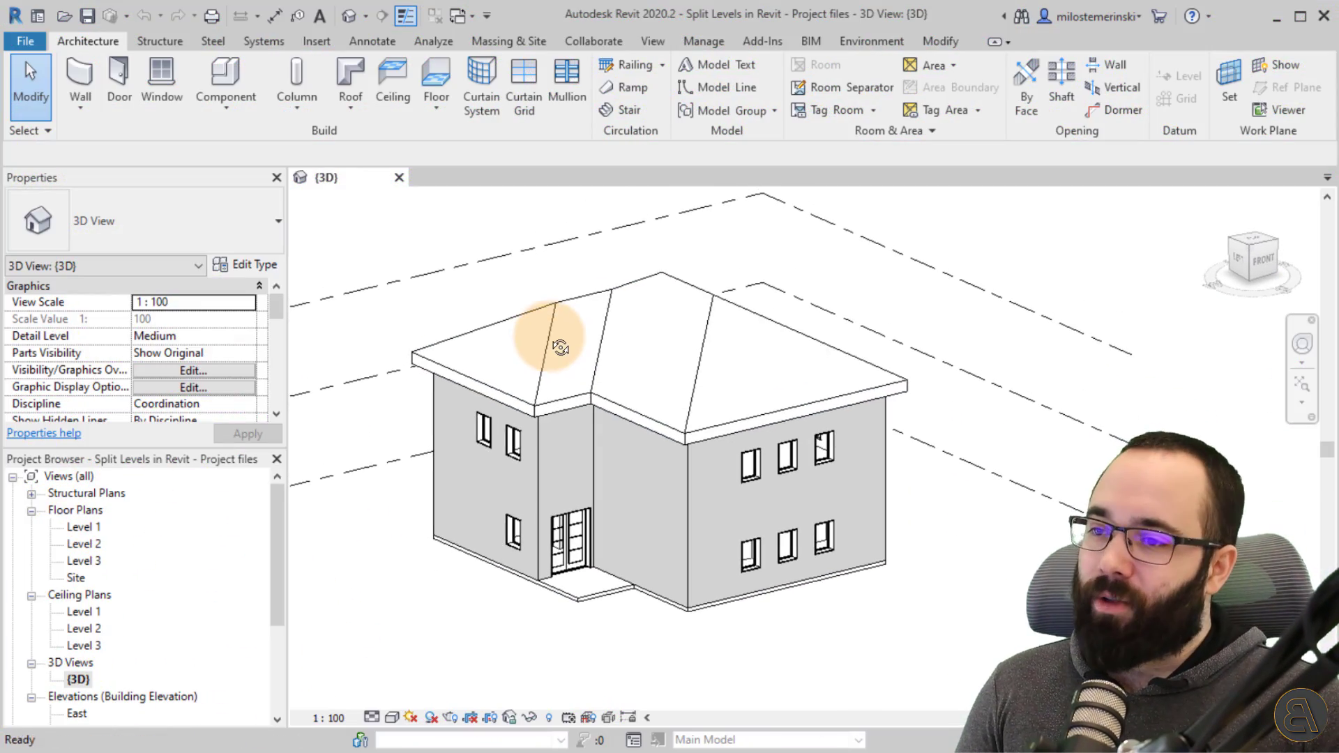
middle_click_drag(613, 479, 638, 492, "shift")
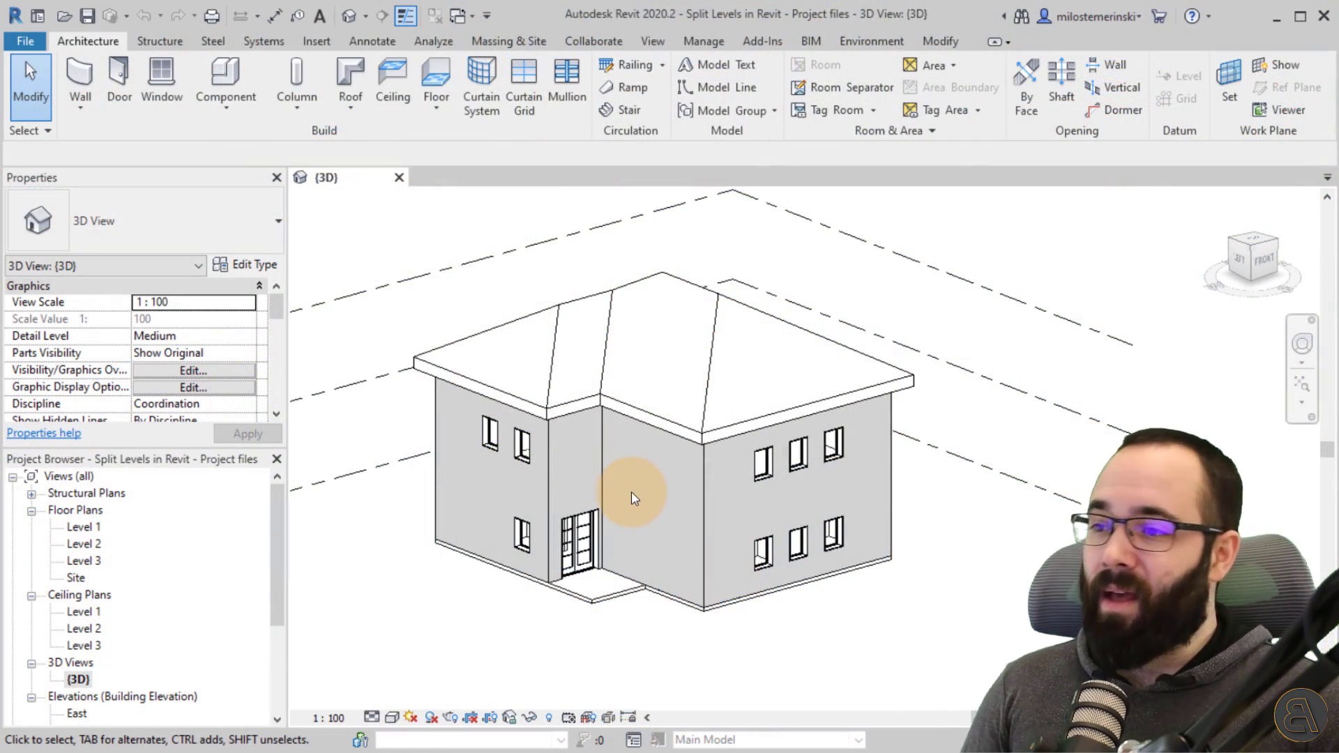
middle_click_drag(682, 532, 701, 535, "shift")
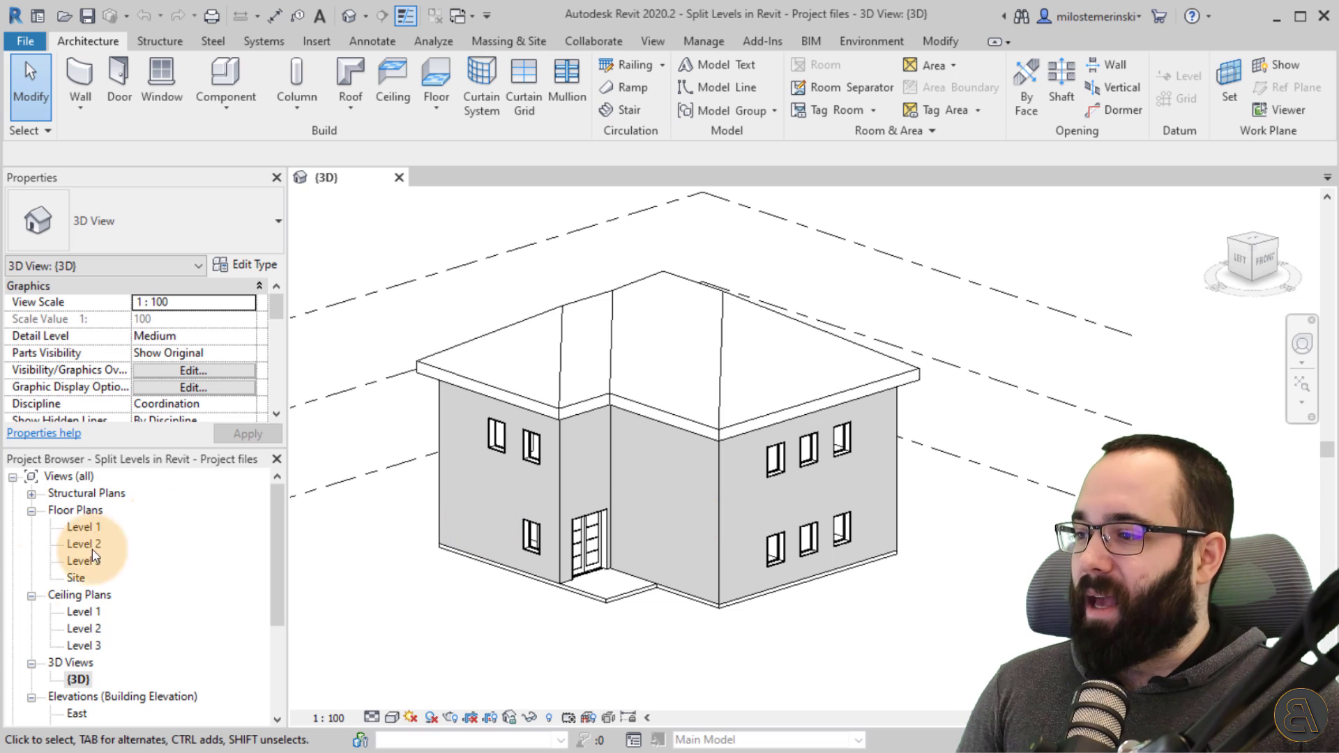
double_click(70, 529)
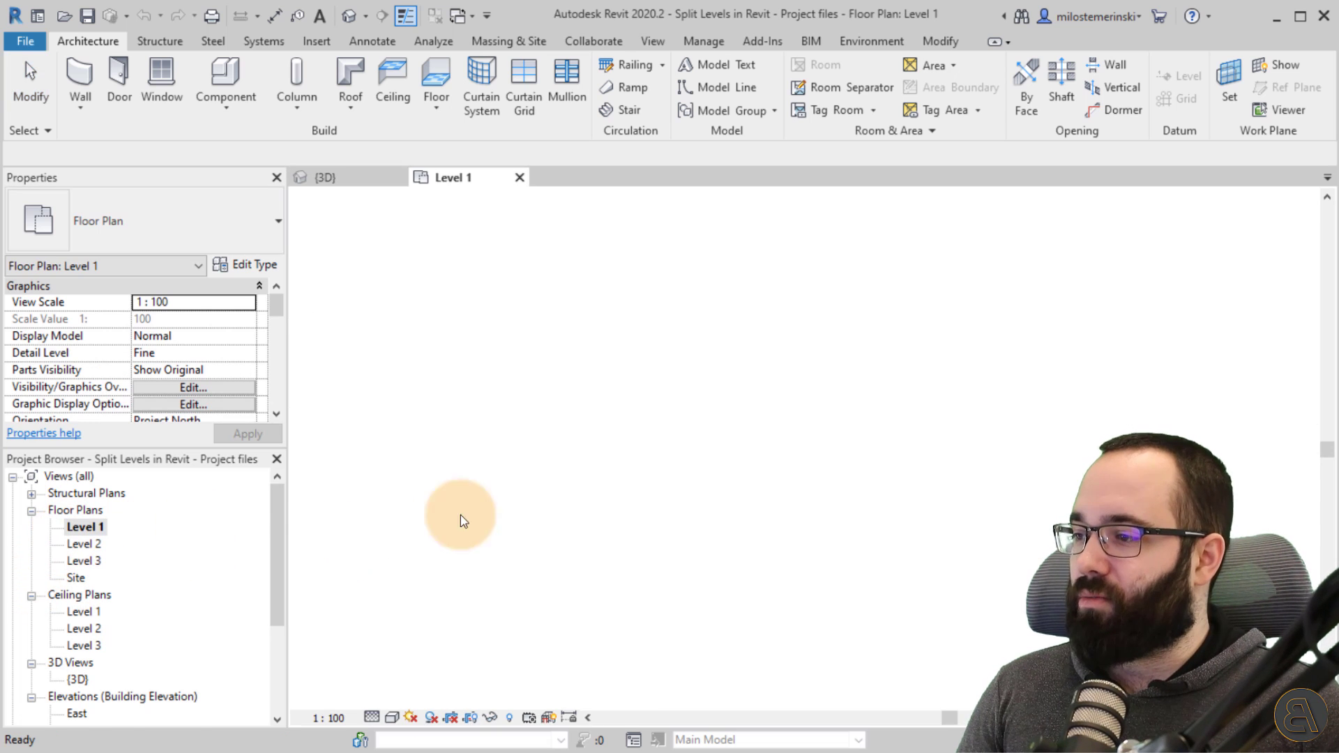
scroll(809, 468, "up", 3)
middle_click_drag(813, 470, 761, 465)
scroll(761, 465, "up", 1)
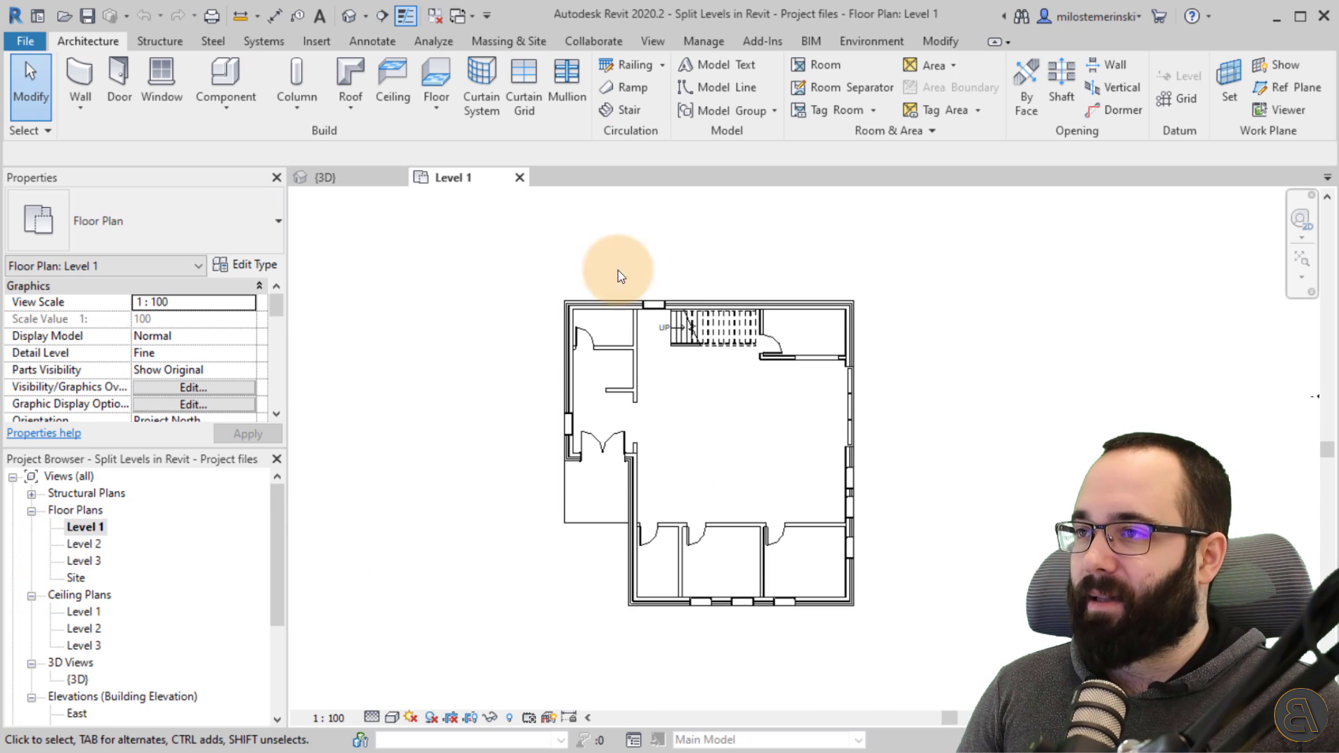
Step: Cut a building section vertically through the whole Level 1 plan just beside the stair and open its section view
left_click(382, 15)
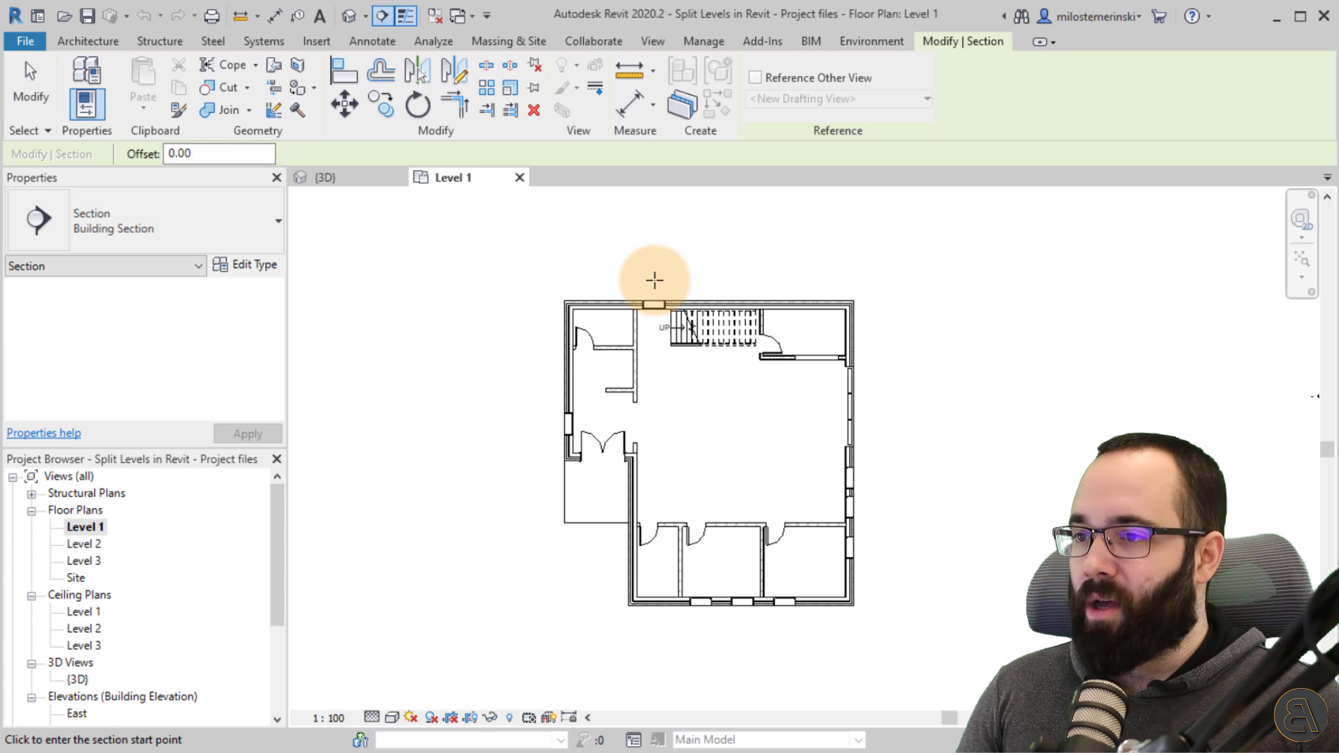
left_click(652, 280)
left_click(651, 658)
key("Escape")
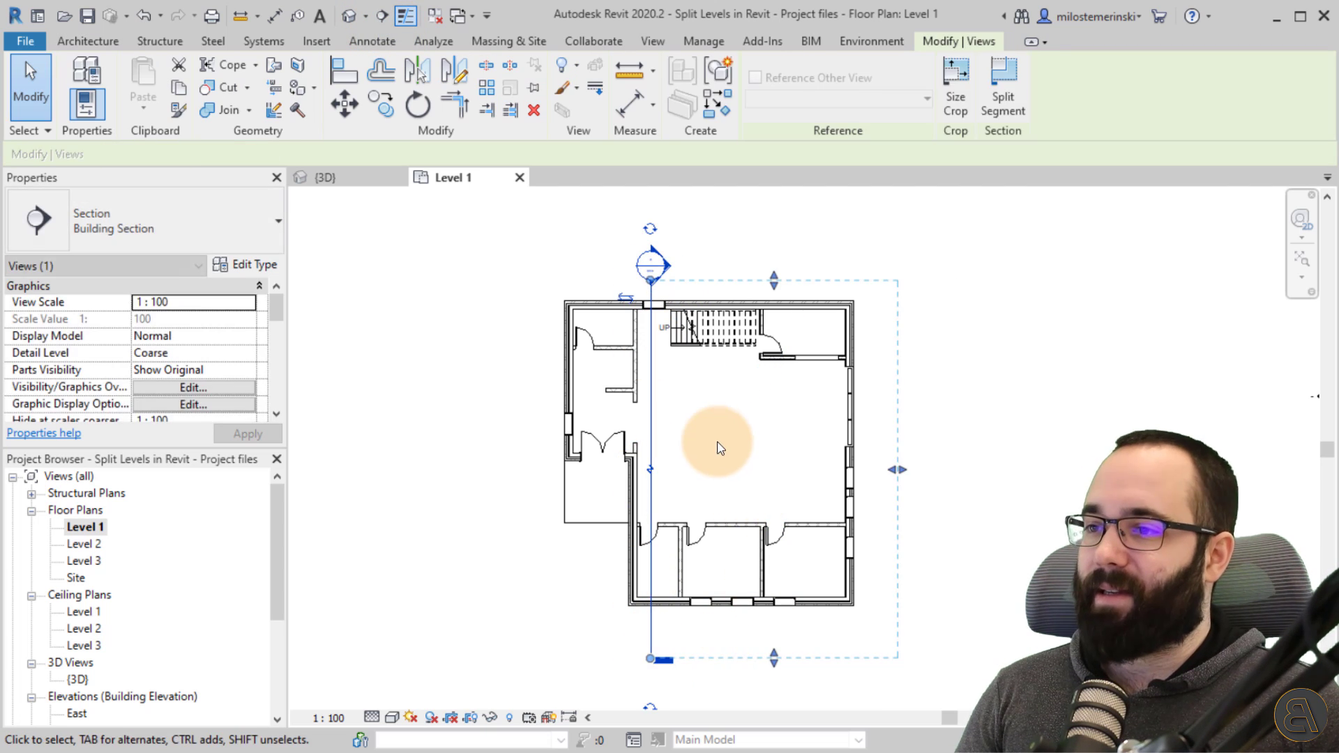
left_click(721, 449)
double_click(668, 272)
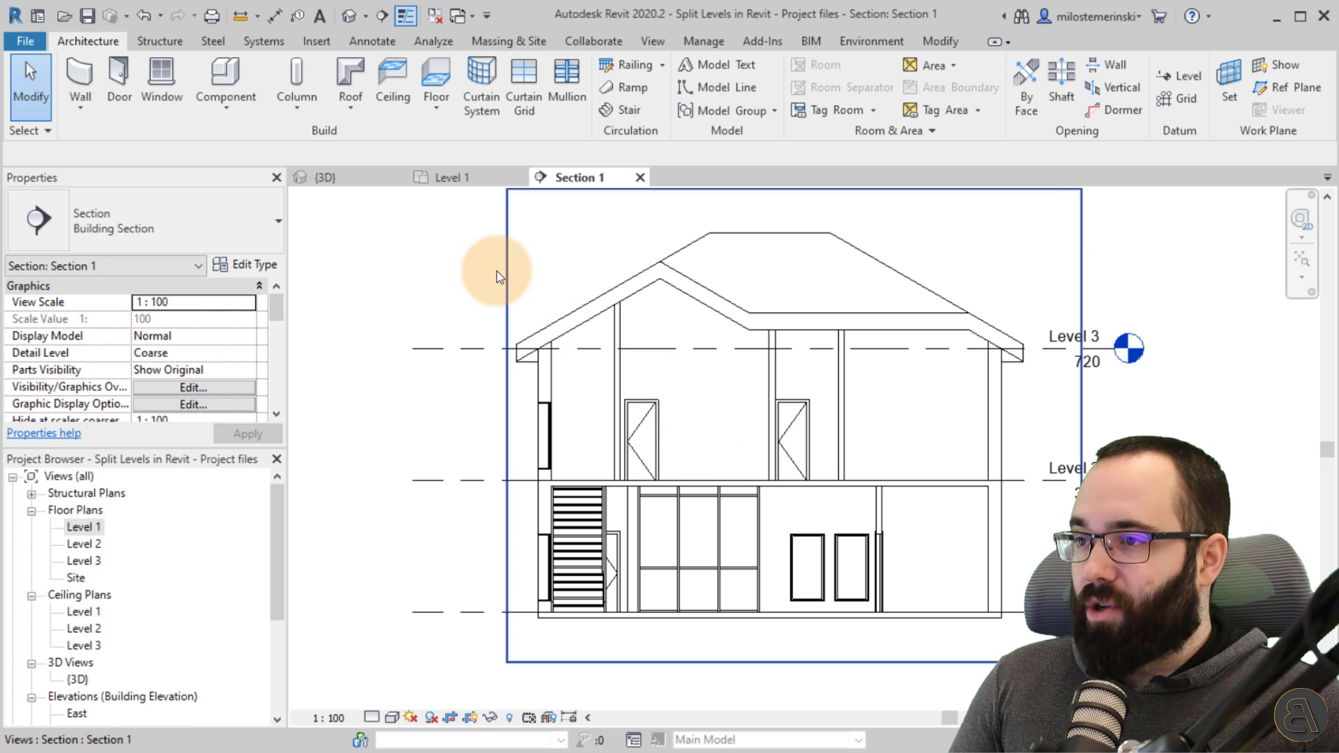
Step: Return to the Level 1 floor plan with the whole house in view
left_click(446, 178)
scroll(777, 493, "up", 3)
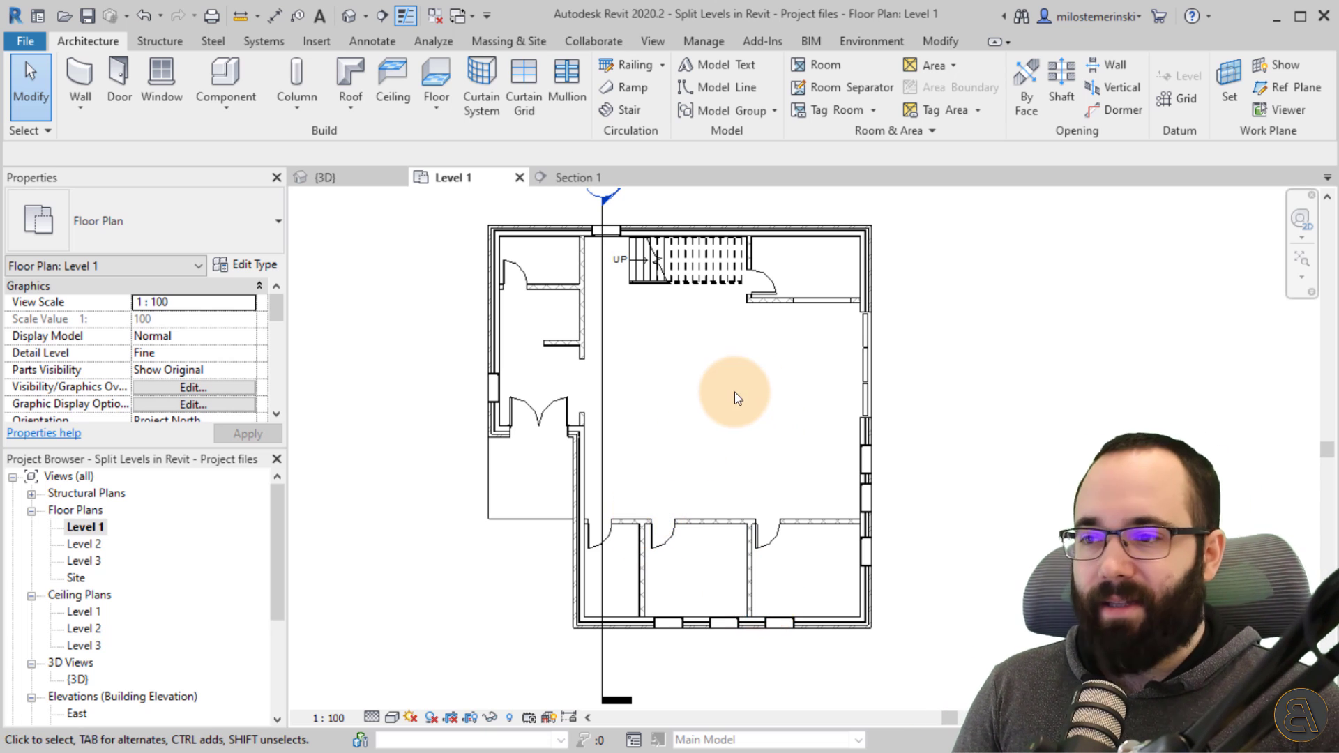
scroll(731, 409, "down", 2)
middle_click_drag(731, 426, 681, 432)
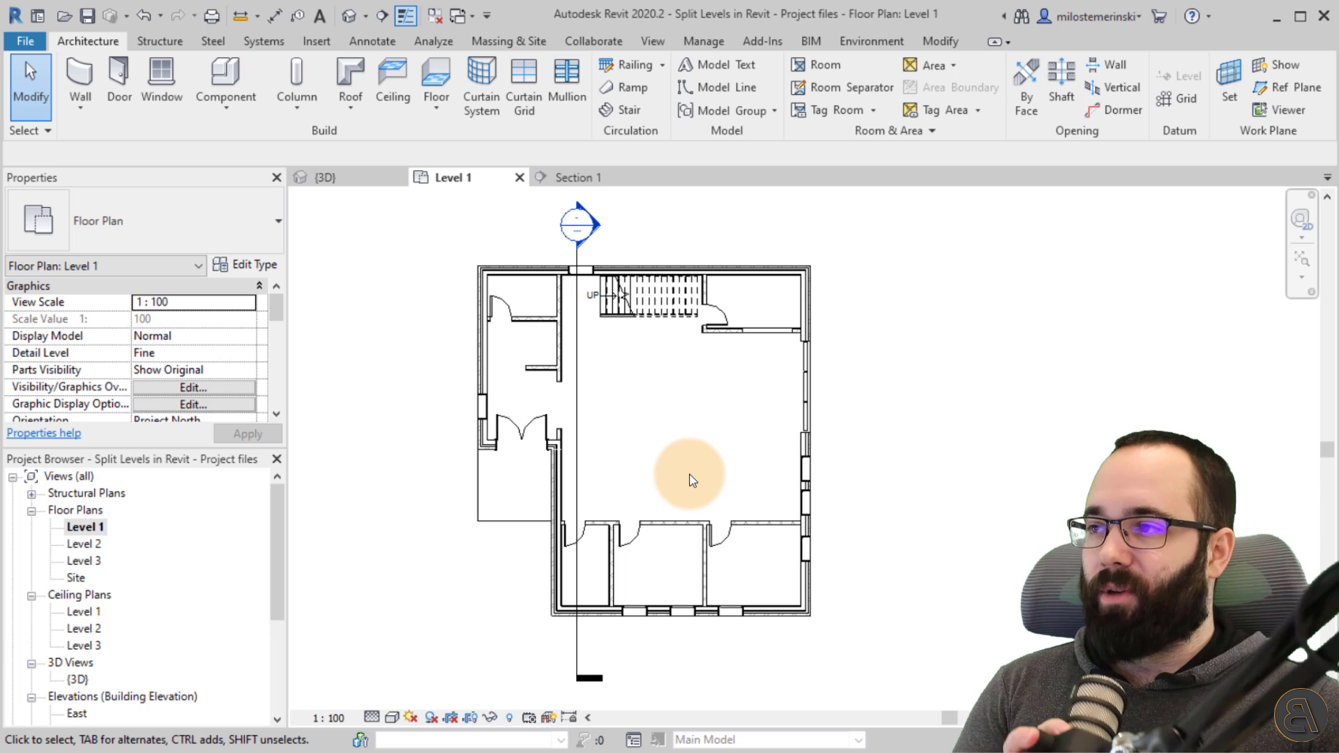
Step: Sketch a rectangular boundary for a Generic 150mm floor along the exterior walls of the plan's lower half, below the entrance
left_click(436, 88)
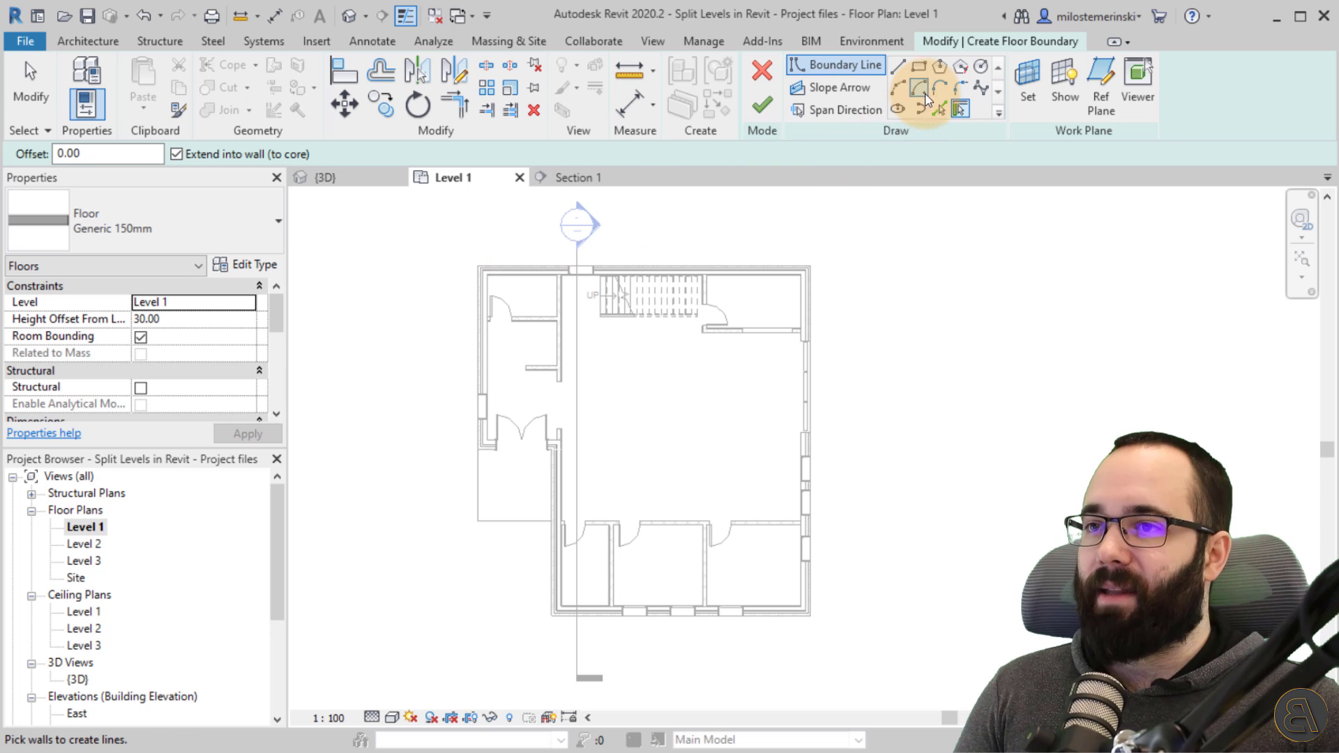
left_click(922, 72)
middle_click_drag(652, 457, 602, 399)
scroll(514, 398, "up", 5)
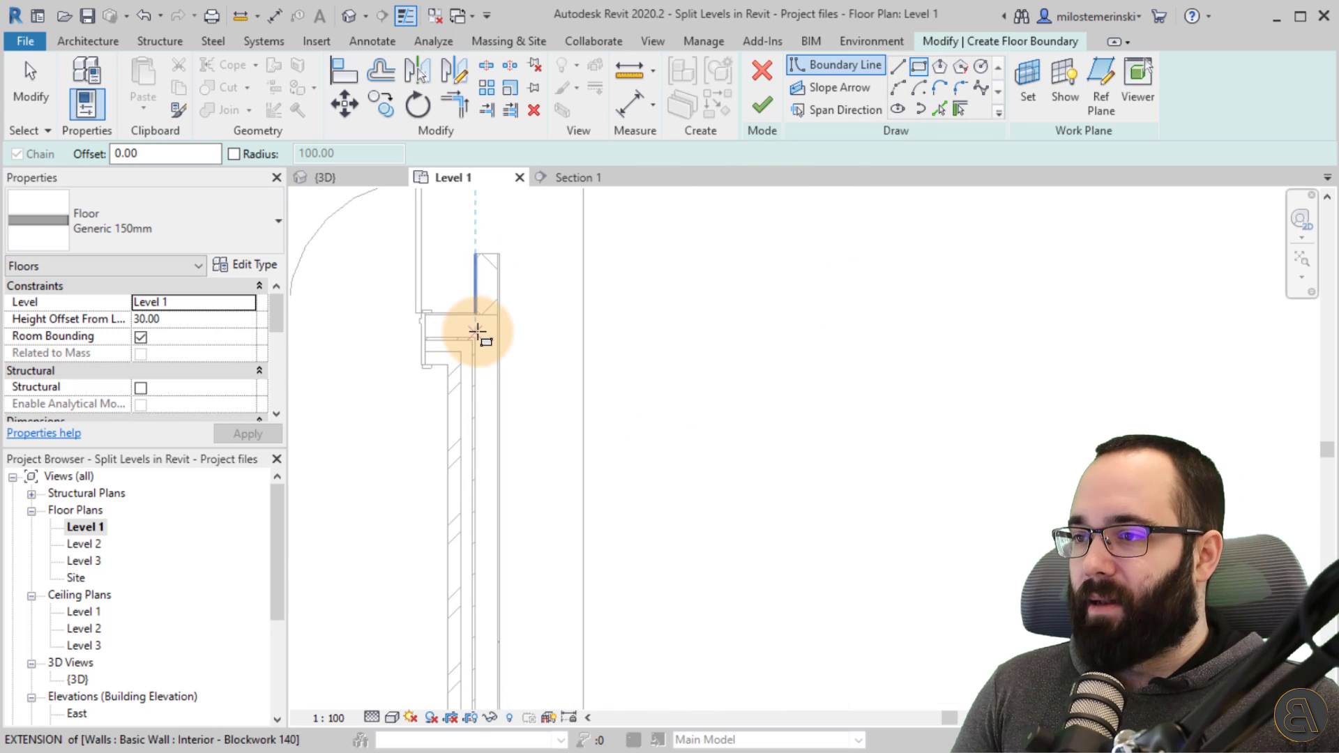
scroll(476, 351, "up", 5)
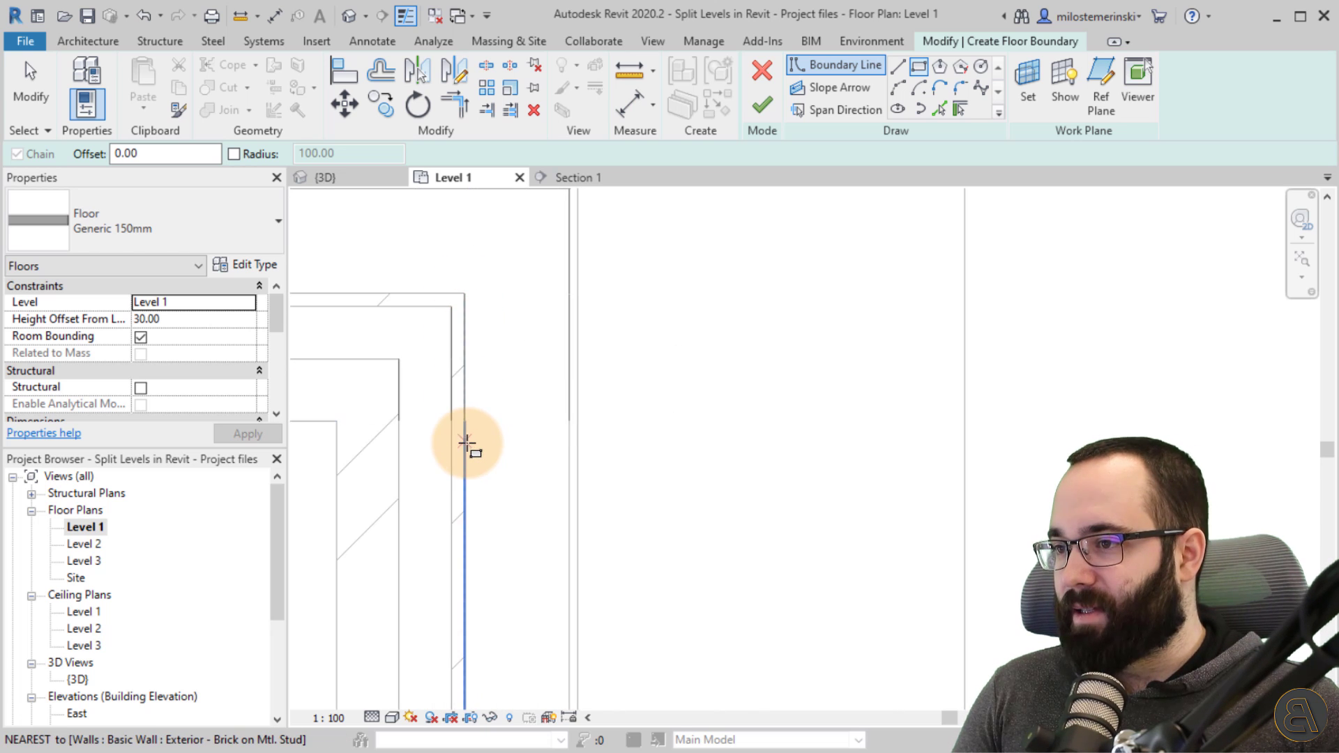
left_click(464, 431)
scroll(782, 572, "down", 4)
middle_click_drag(801, 577, 496, 239)
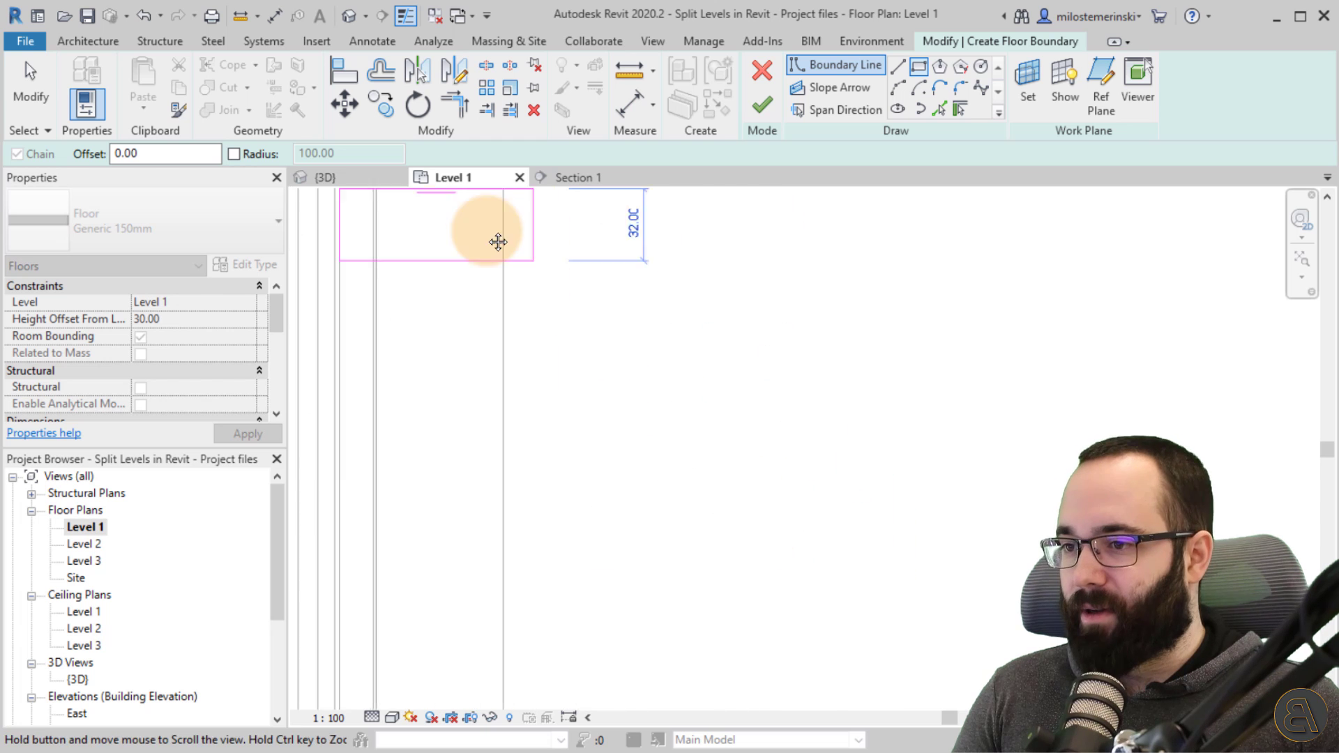
scroll(496, 240, "down", 4)
middle_click_drag(1002, 564, 834, 466)
scroll(802, 443, "up", 7)
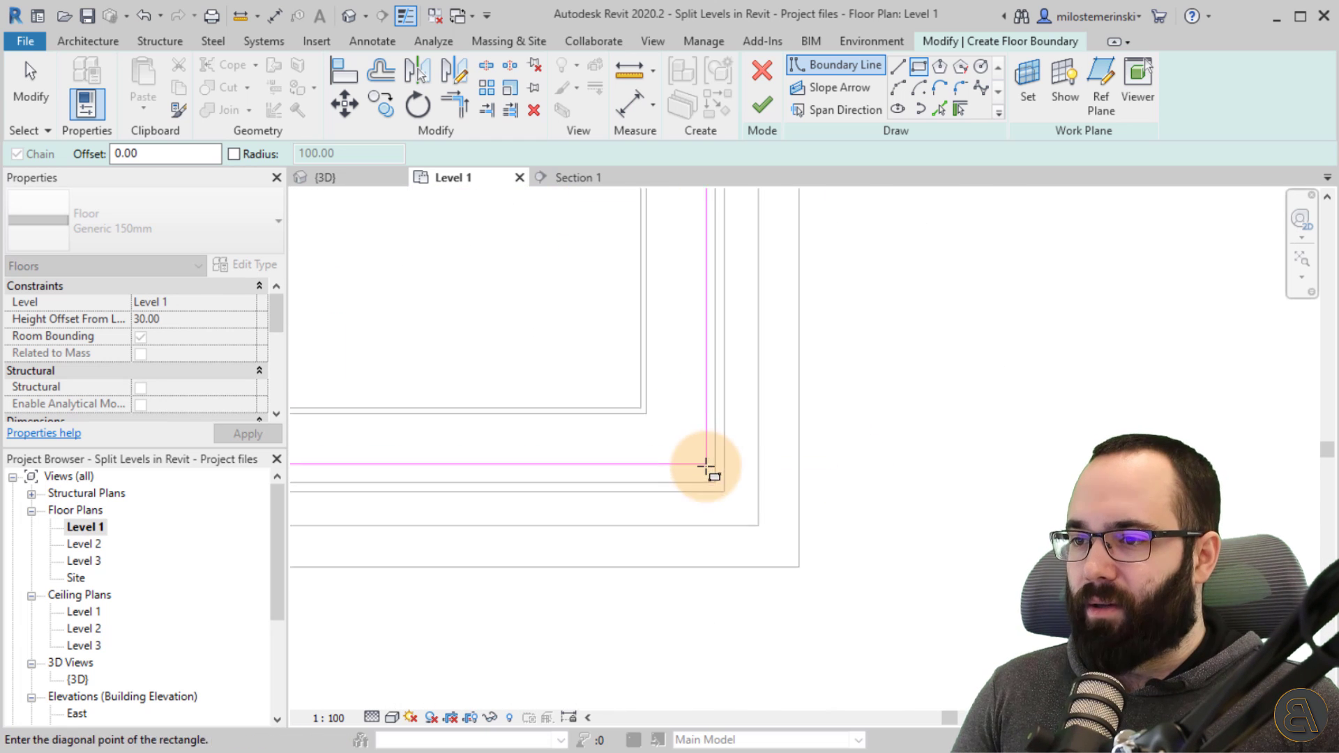
left_click(719, 488)
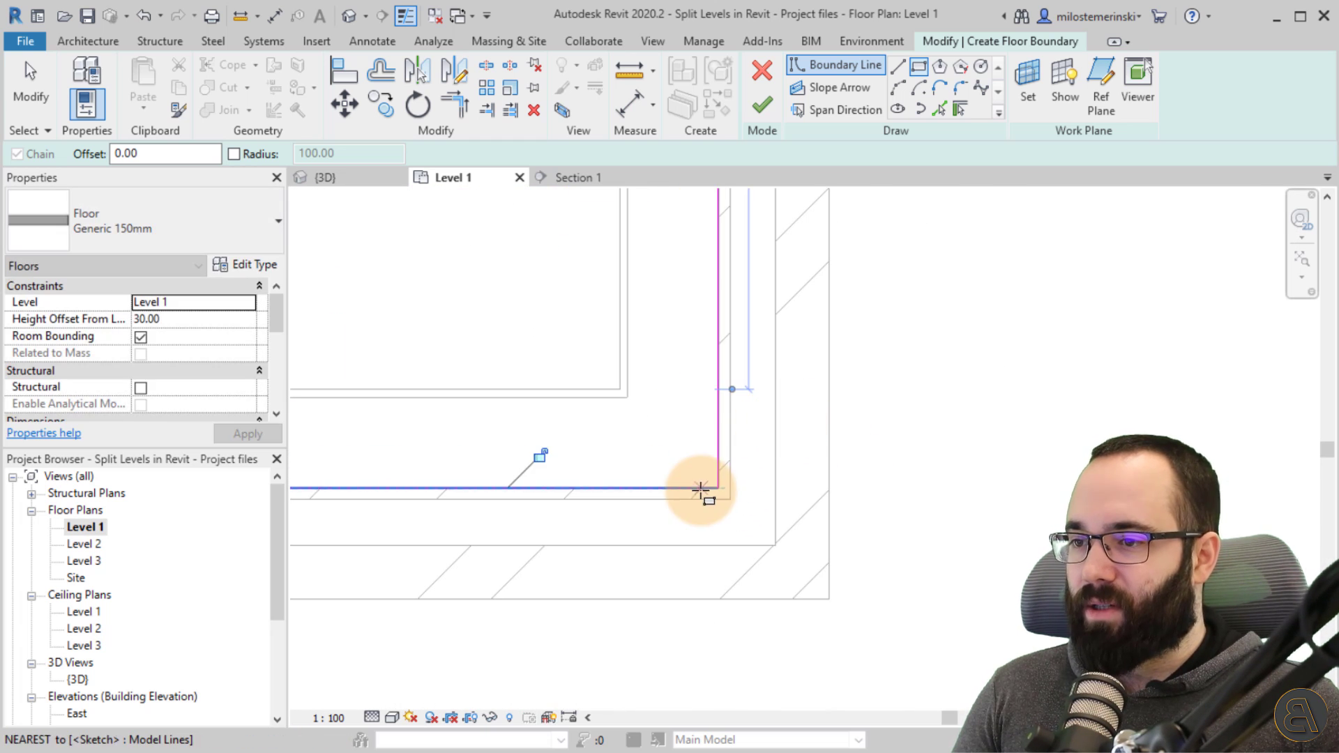
scroll(713, 486, "up", 6)
key("Escape")
key("Escape")
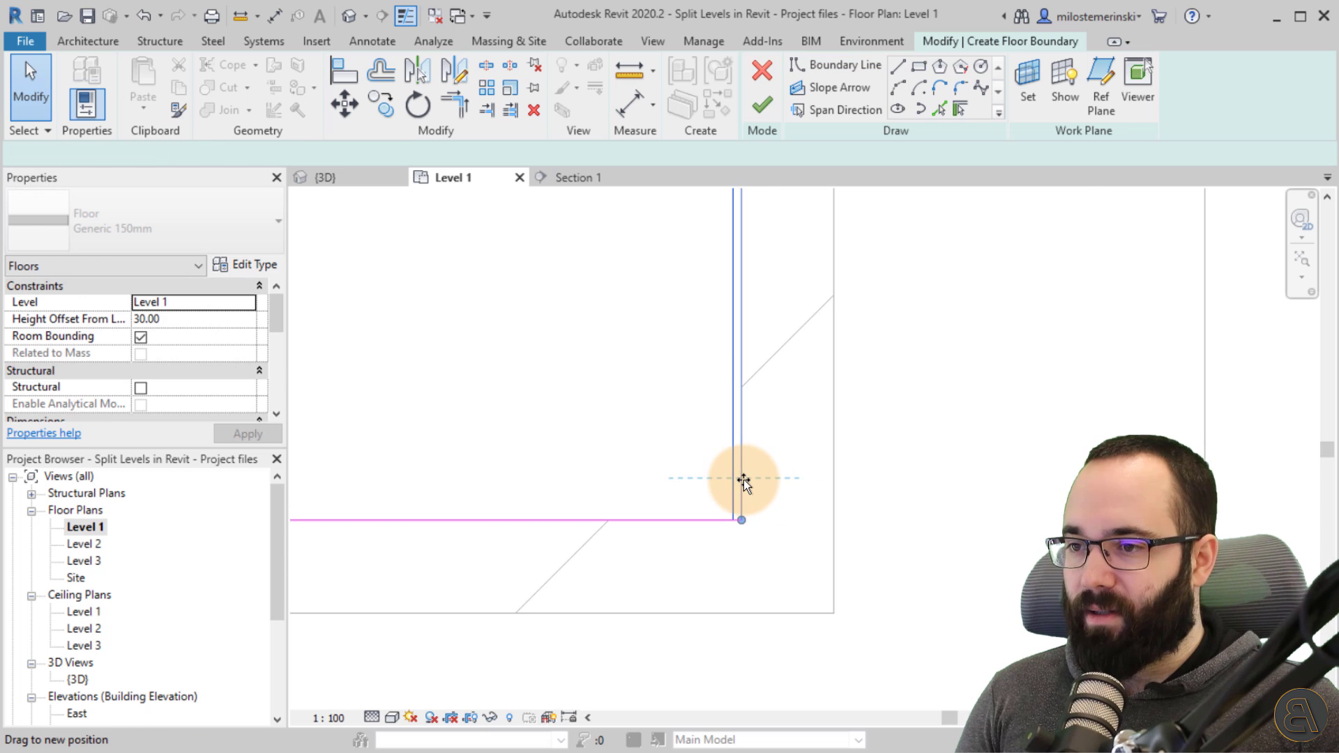
left_click(742, 479)
Step: Align the floor boundary's upper line with the entrance wall beside the double door and finish the floor sketch
scroll(802, 537, "down", 8)
scroll(454, 320, "up", 5)
middle_click_drag(454, 320, 668, 422)
scroll(588, 314, "up", 5)
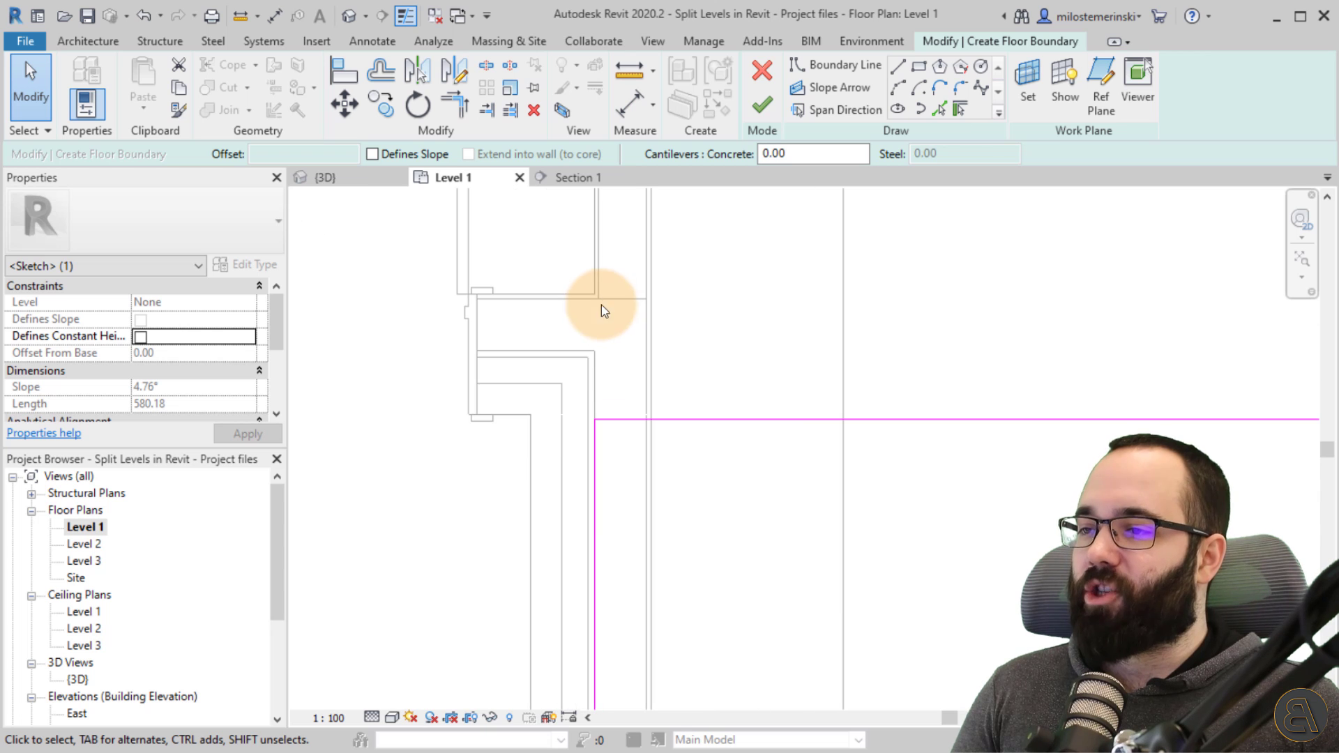
scroll(561, 301, "down", 2)
middle_click_drag(574, 371, 601, 501)
middle_click_drag(555, 424, 528, 418)
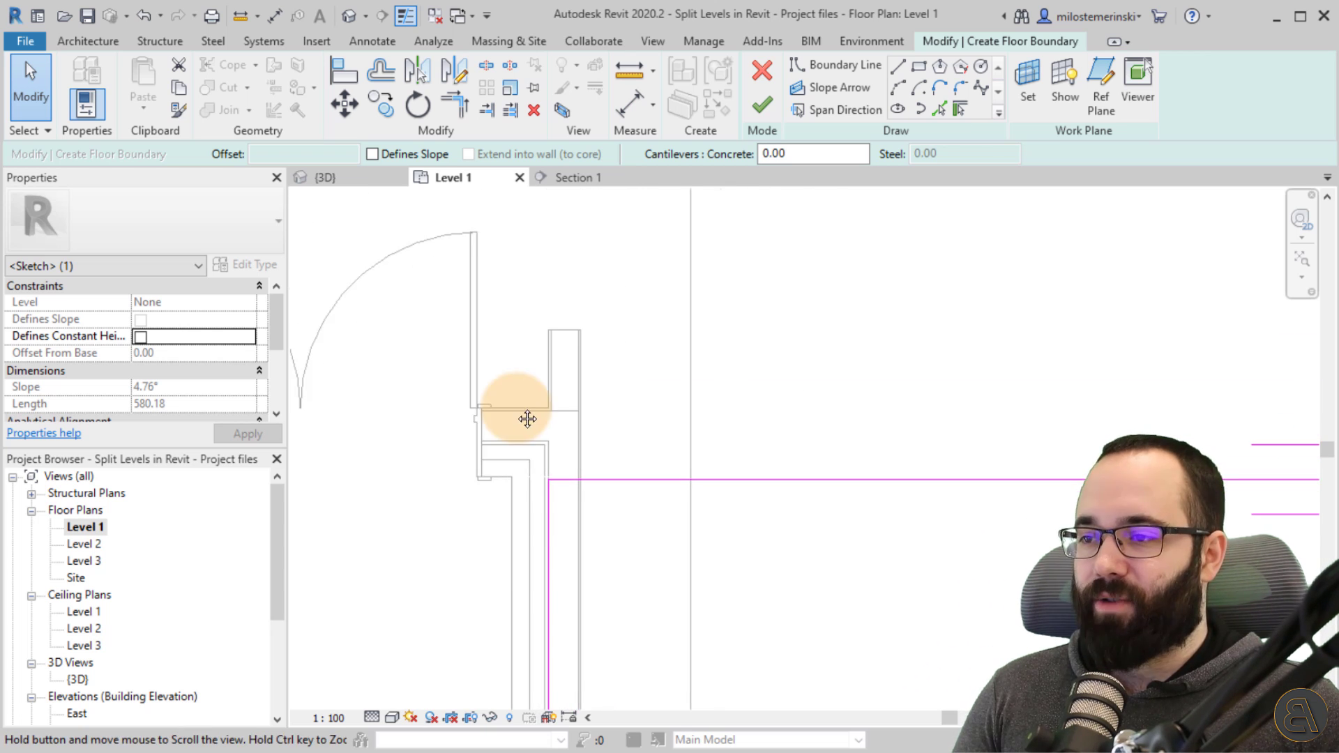
left_click(344, 69)
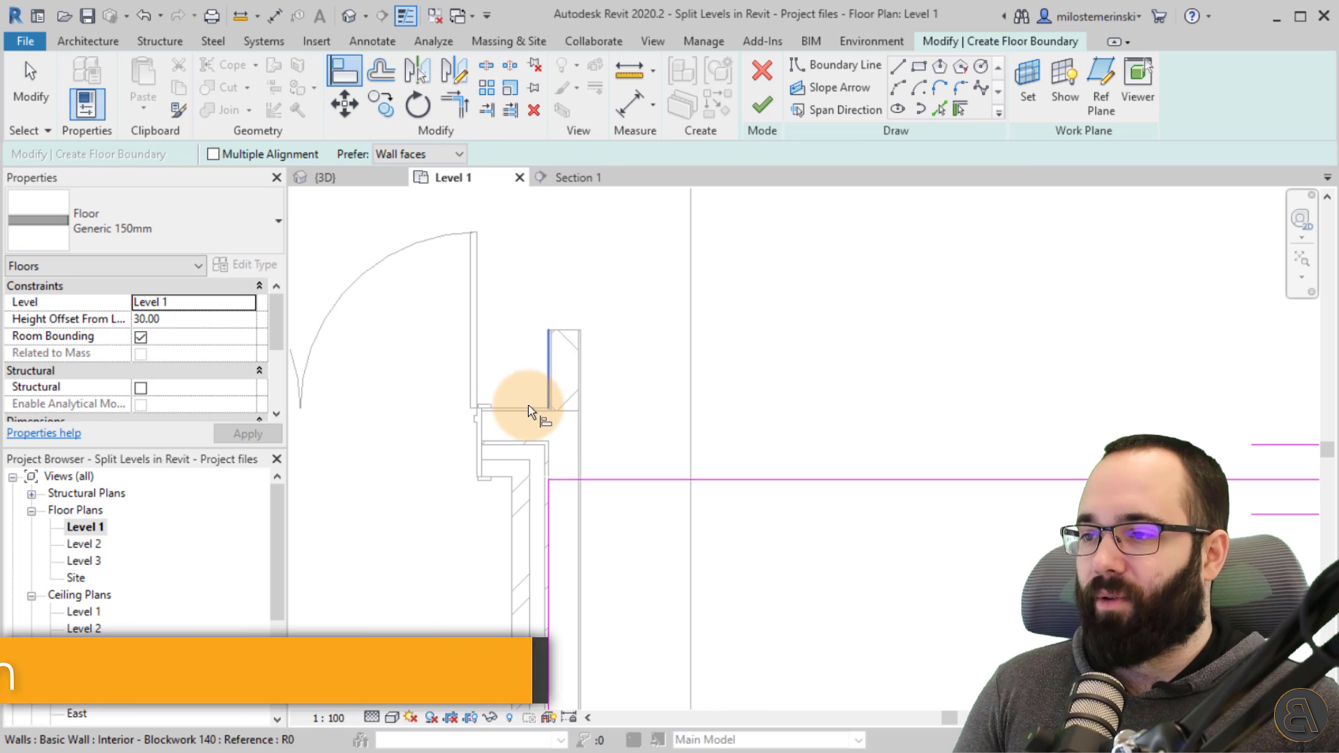
left_click(609, 479)
scroll(450, 353, "down", 5)
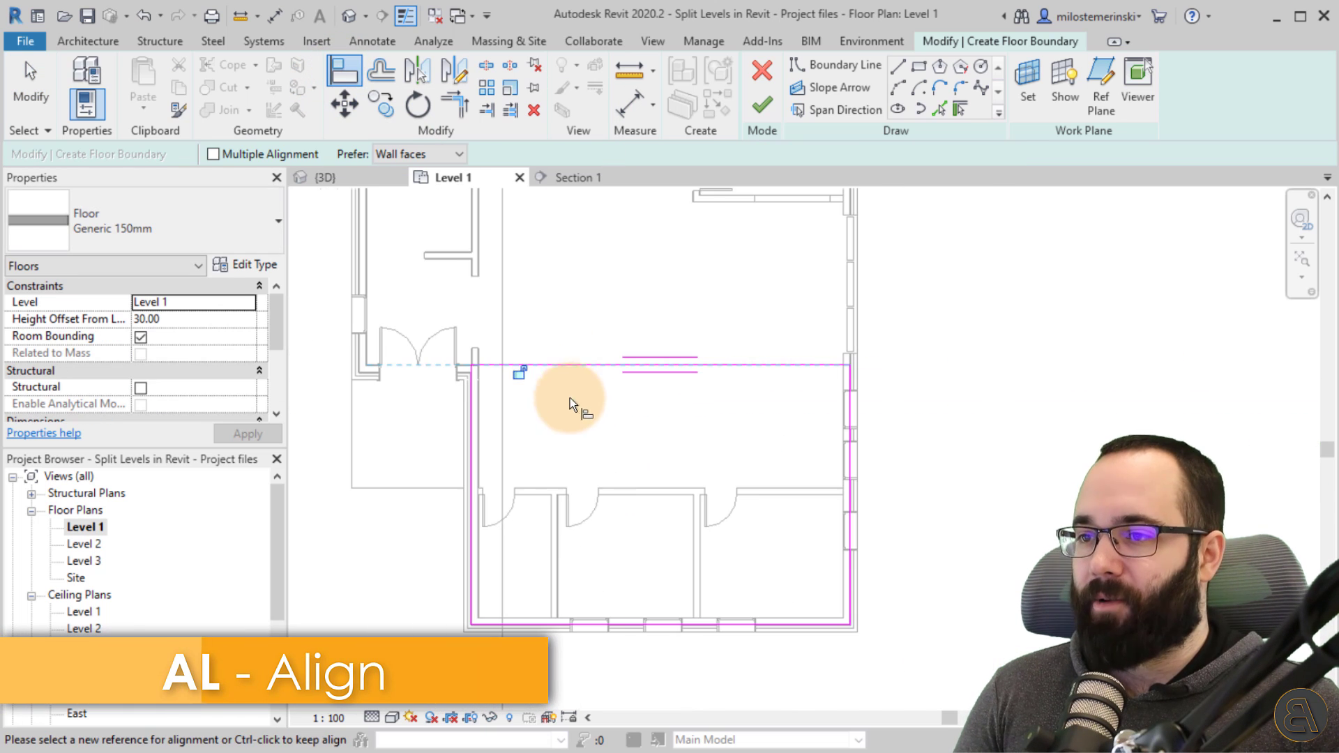
key("Escape")
left_click(761, 105)
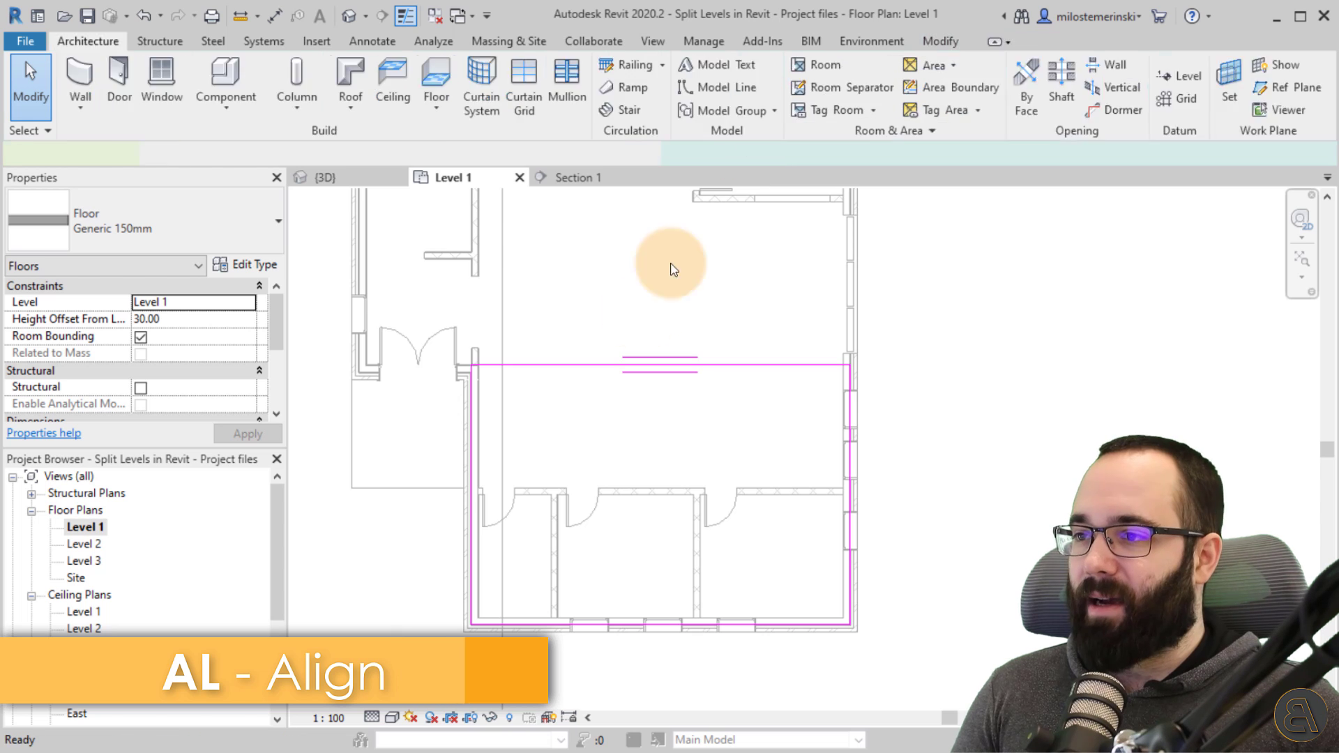
Step: Open the building section view from its section head in the Level 1 plan, focusing on the new floor slab
scroll(558, 425, "down", 4)
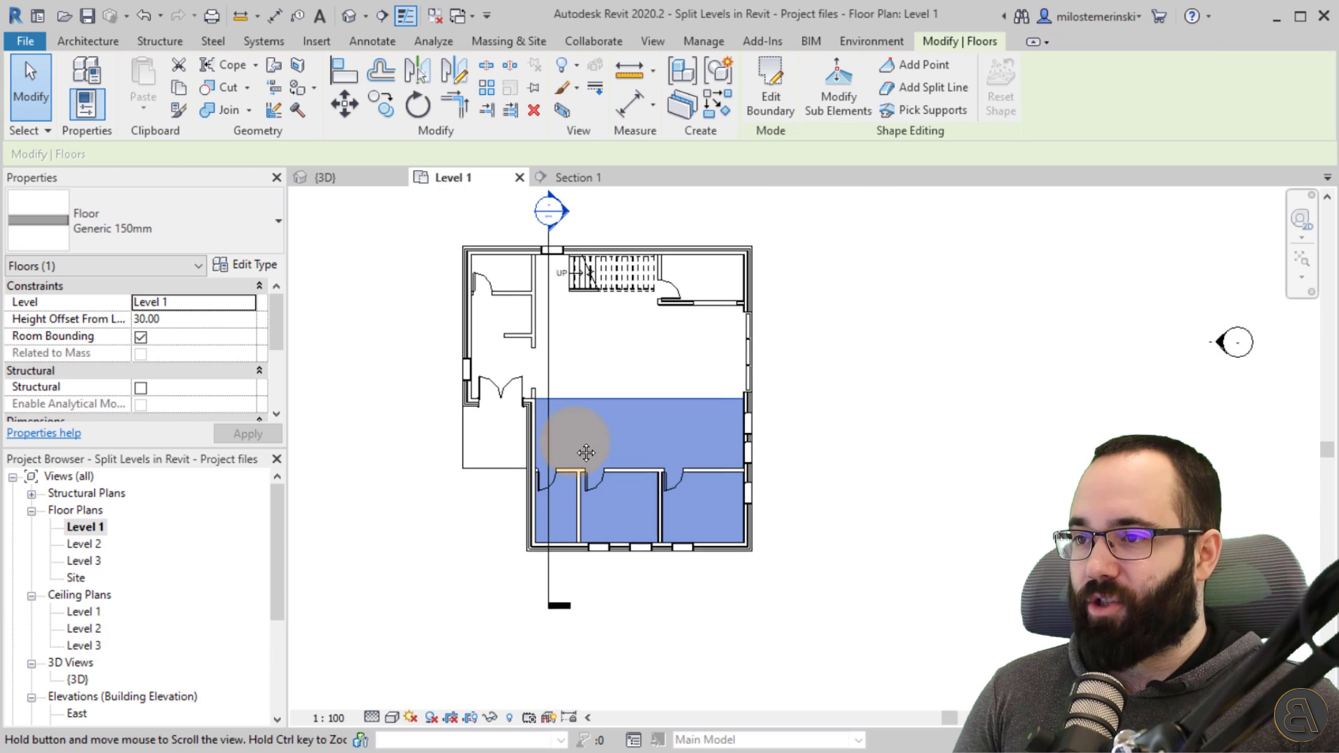
scroll(566, 286, "up", 2)
left_click(562, 250)
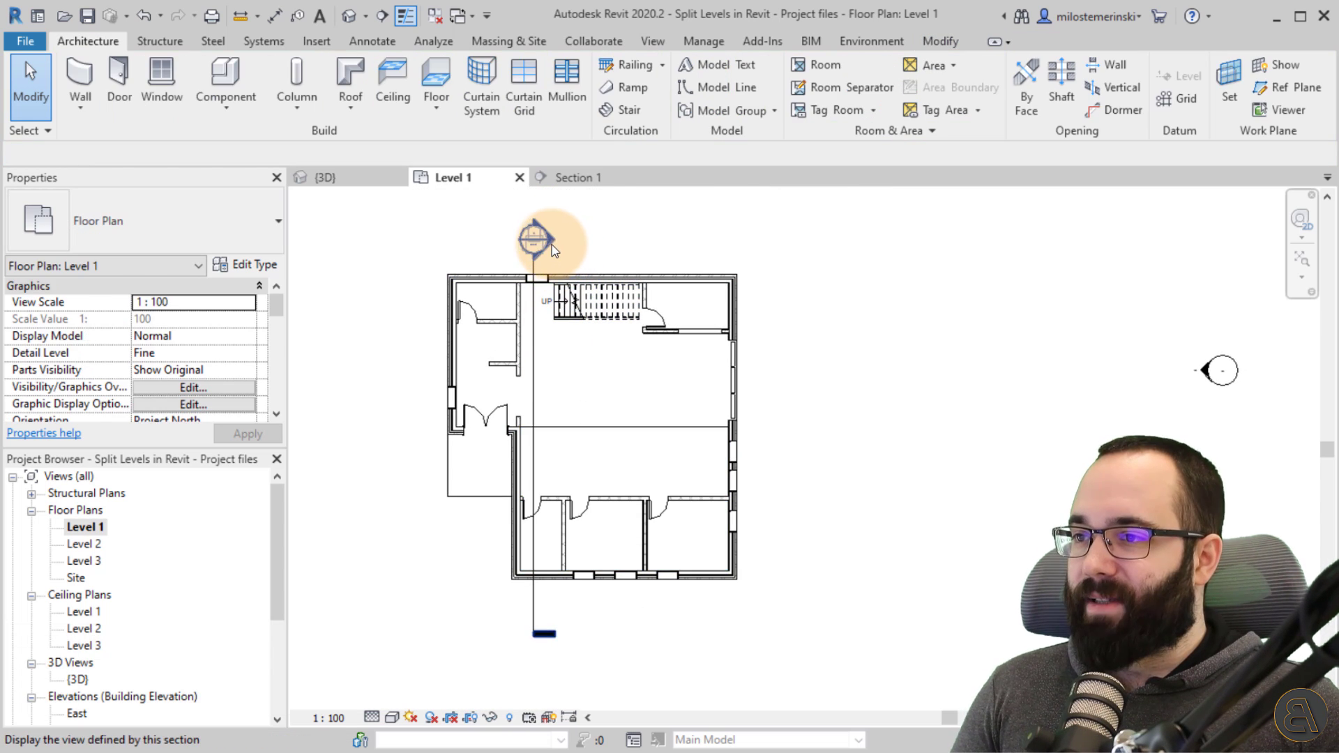
double_click(551, 245)
scroll(772, 589, "up", 5)
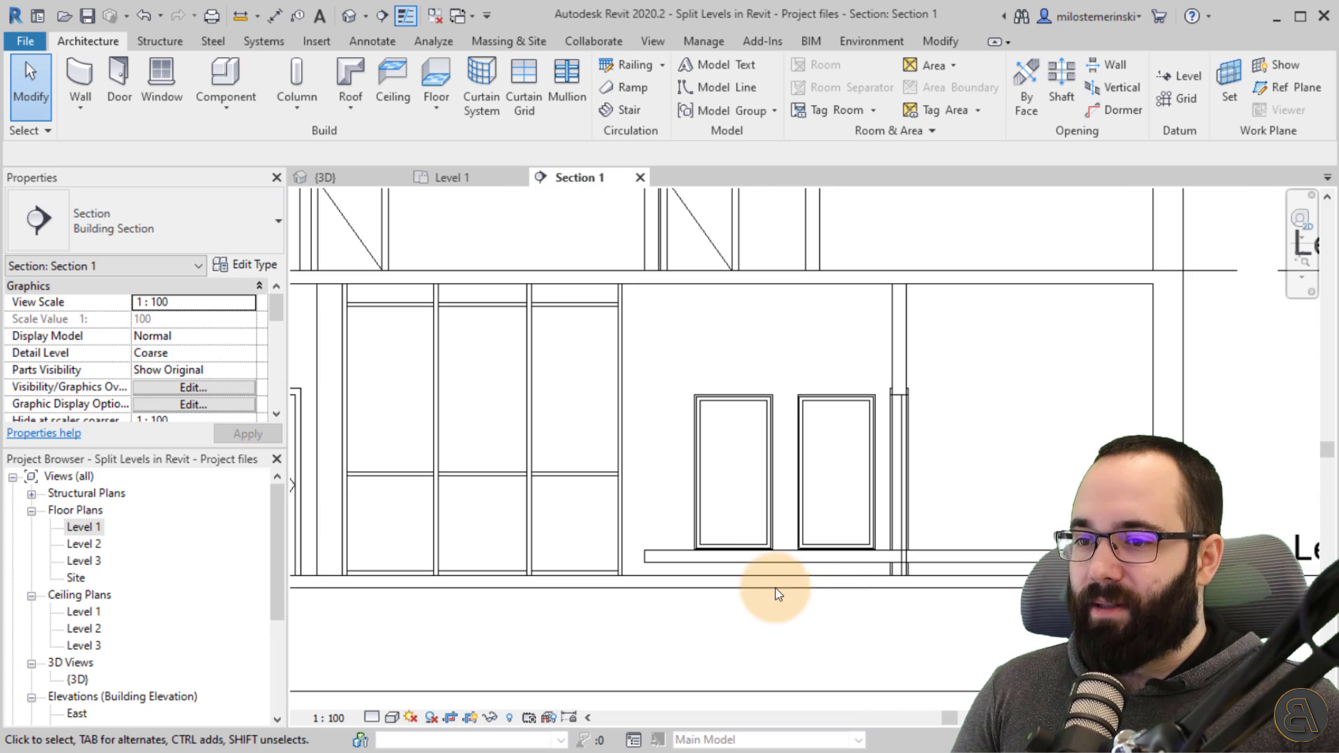
Step: Try setting the raised floor slab's height offset from Level 1 to 0.00 and accept the overlap warning
left_click(705, 556)
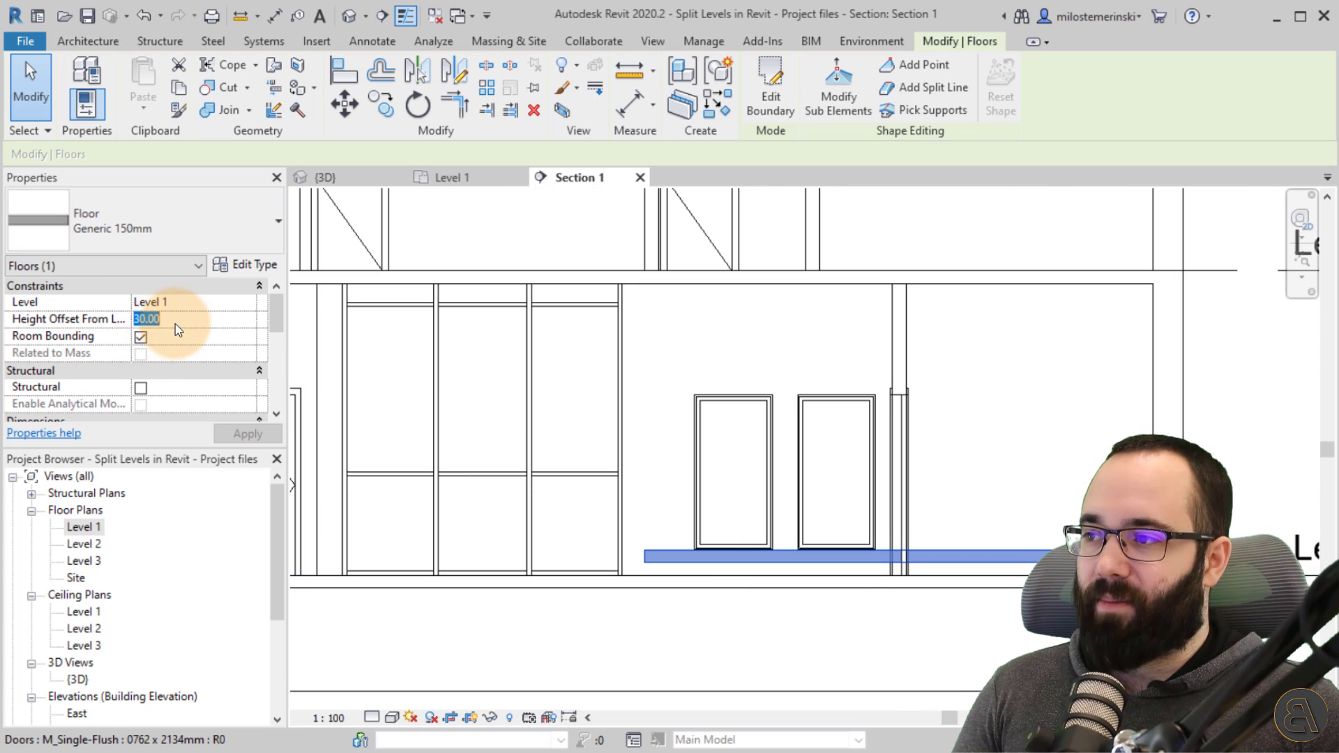
left_click(199, 326)
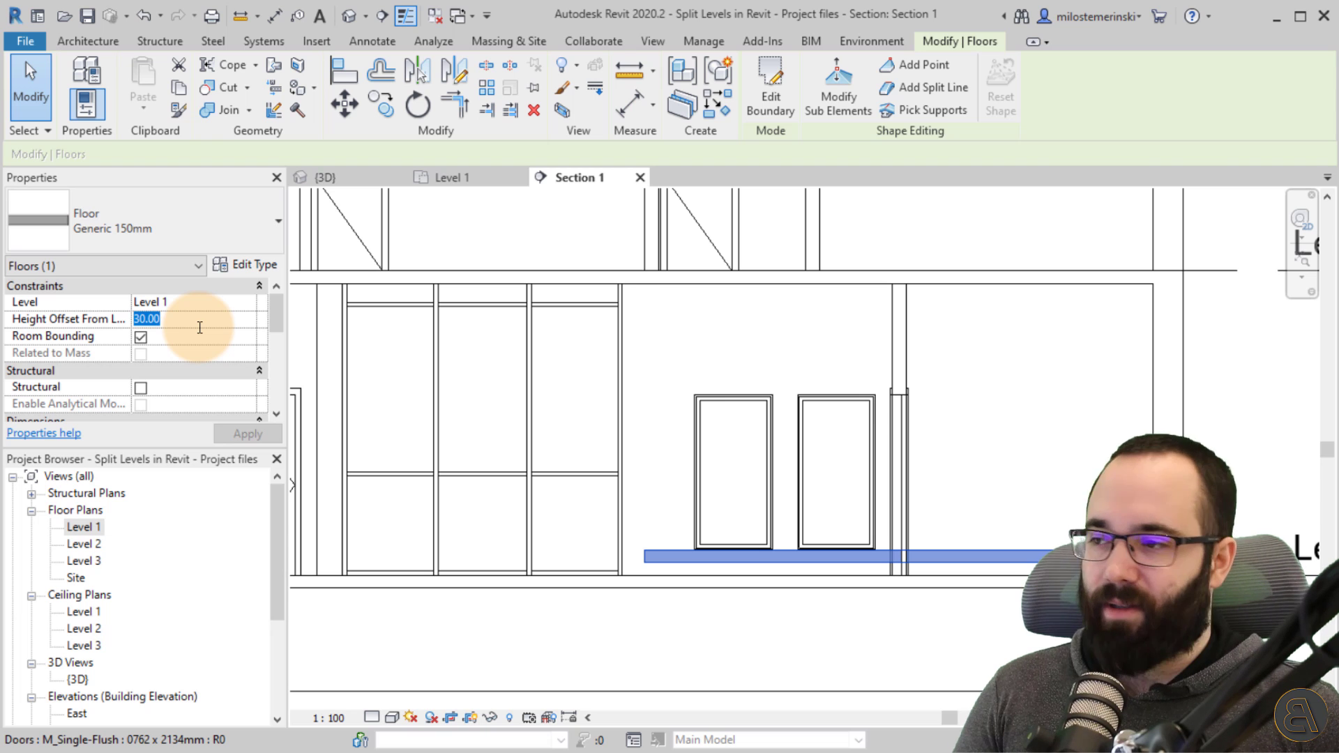
left_click(229, 433)
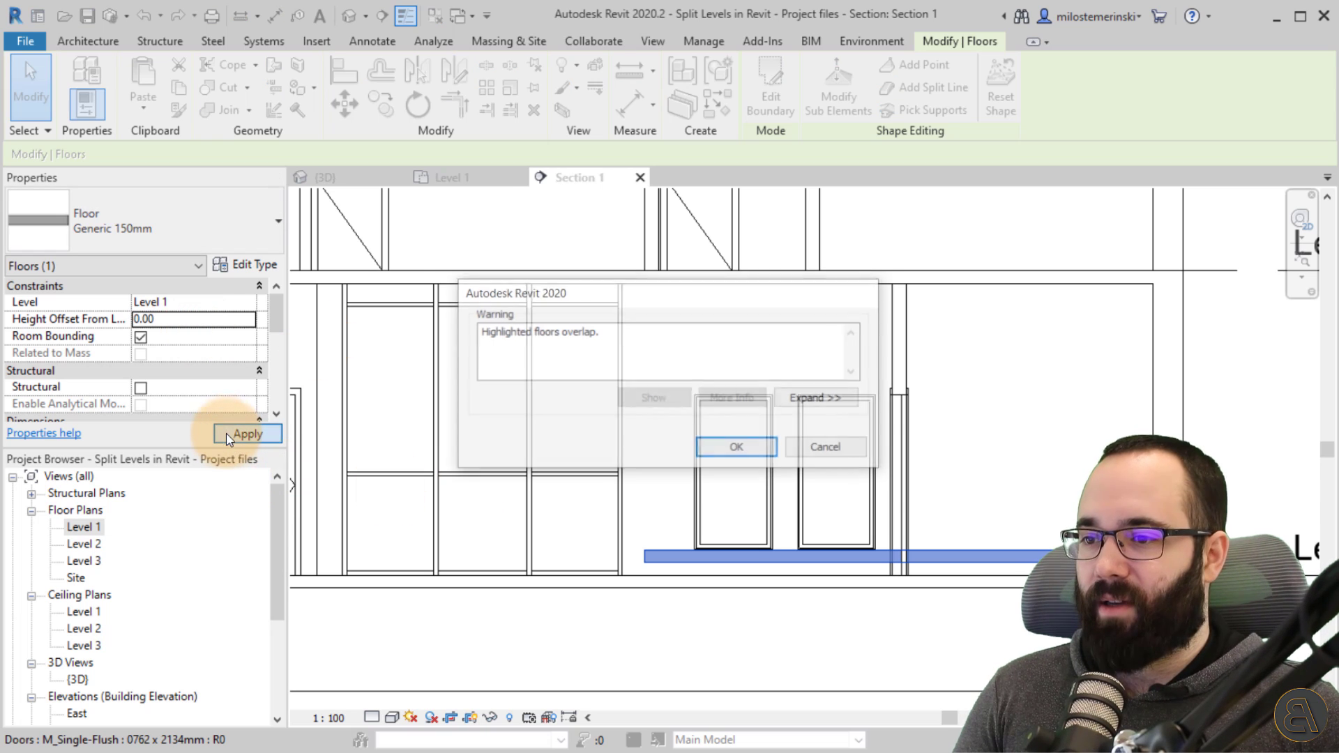
left_click(729, 448)
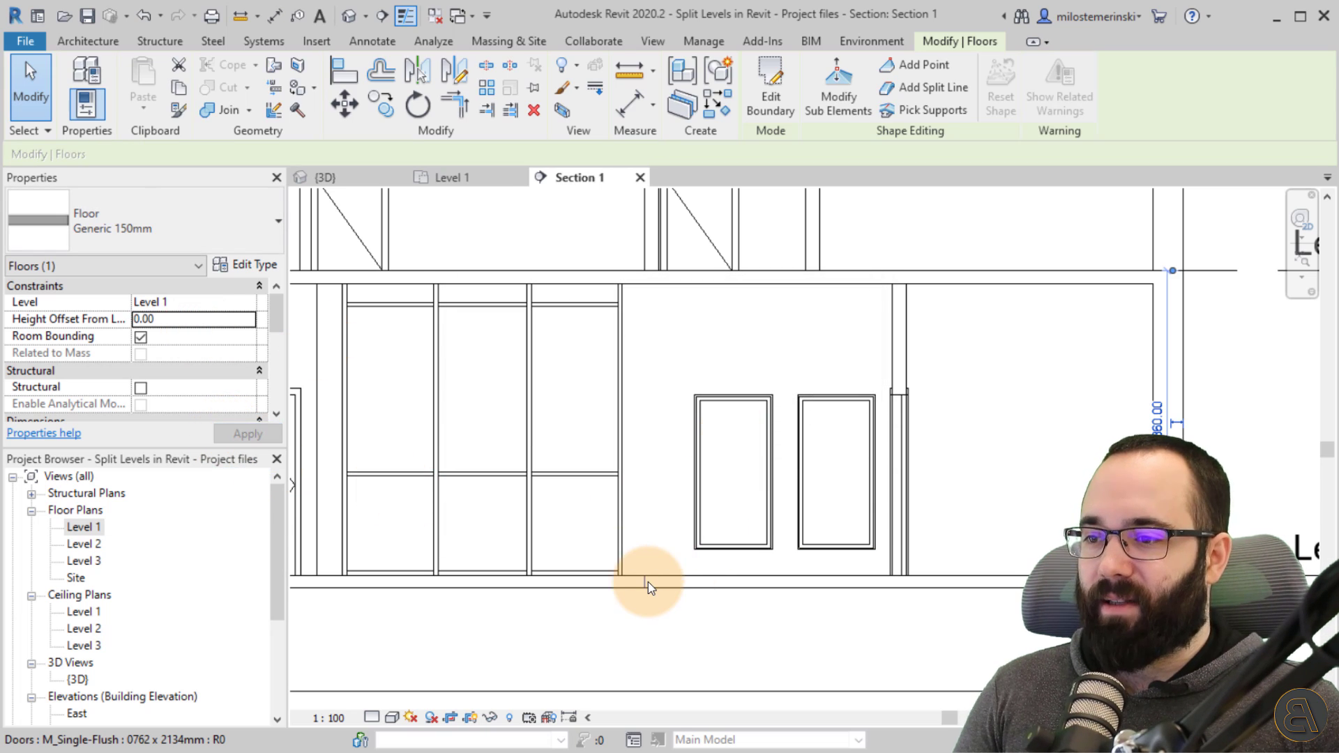
Step: Restore the floor slab's height offset from Level 1 to 30.00
left_click(166, 319)
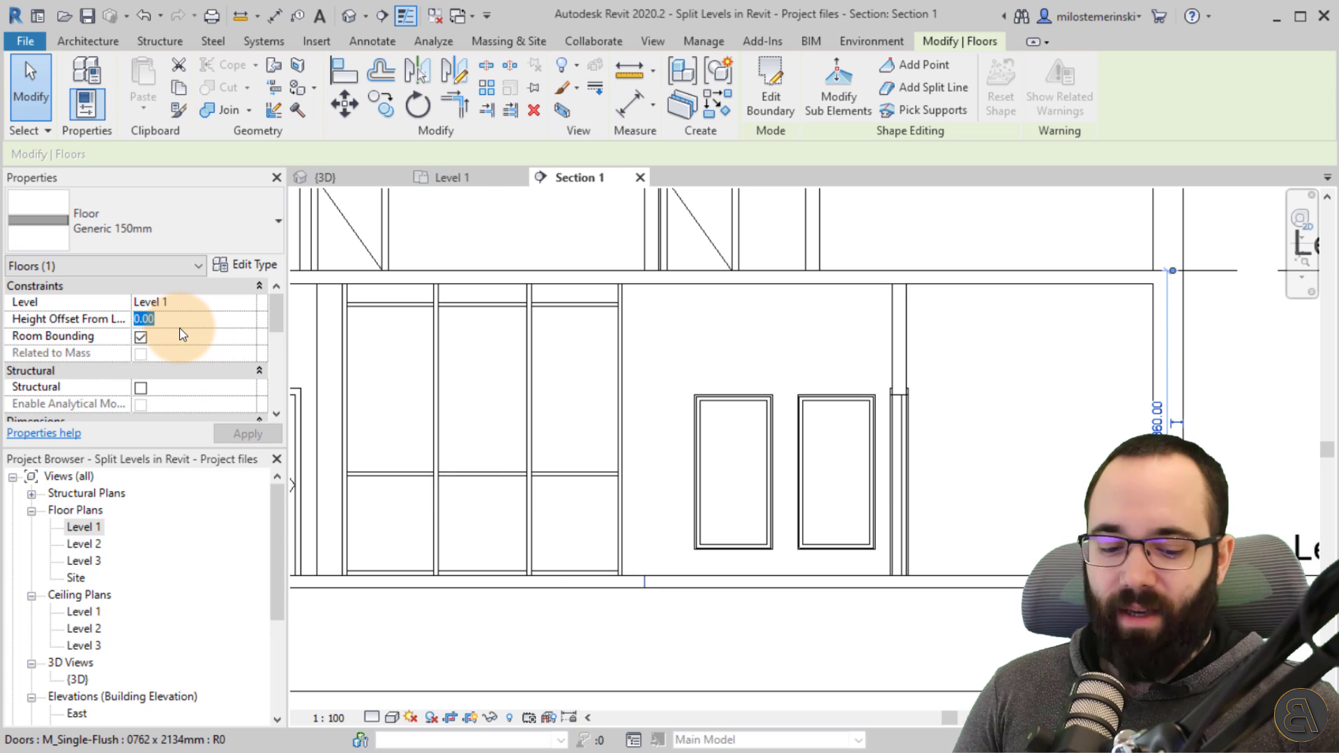
type("30.00")
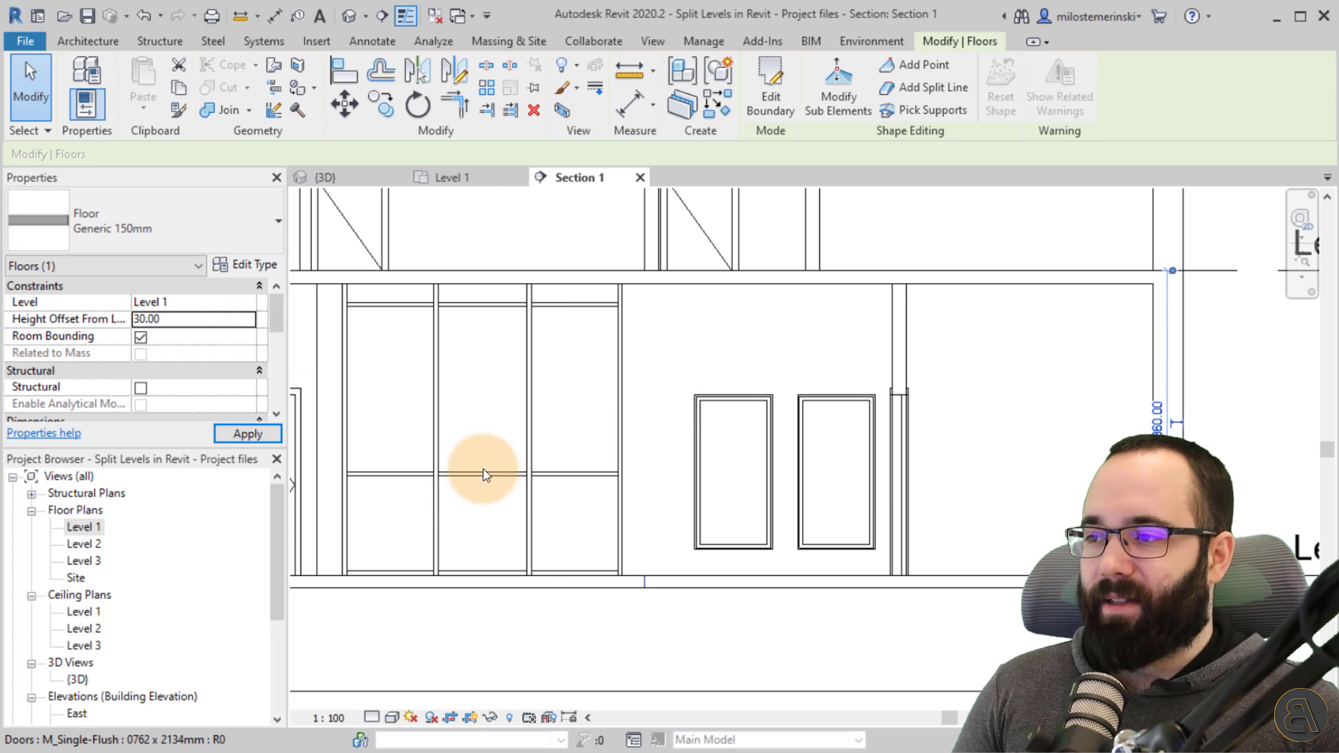
left_click(251, 435)
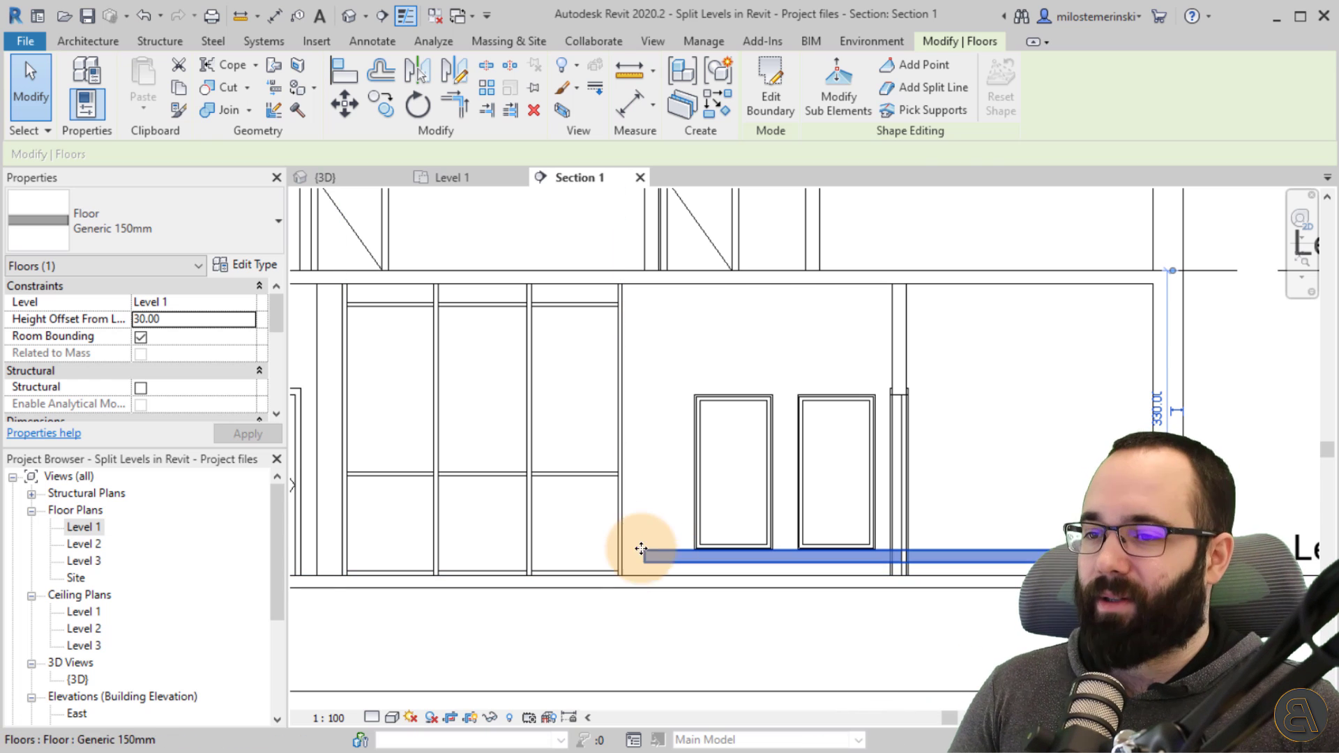
left_click(656, 518)
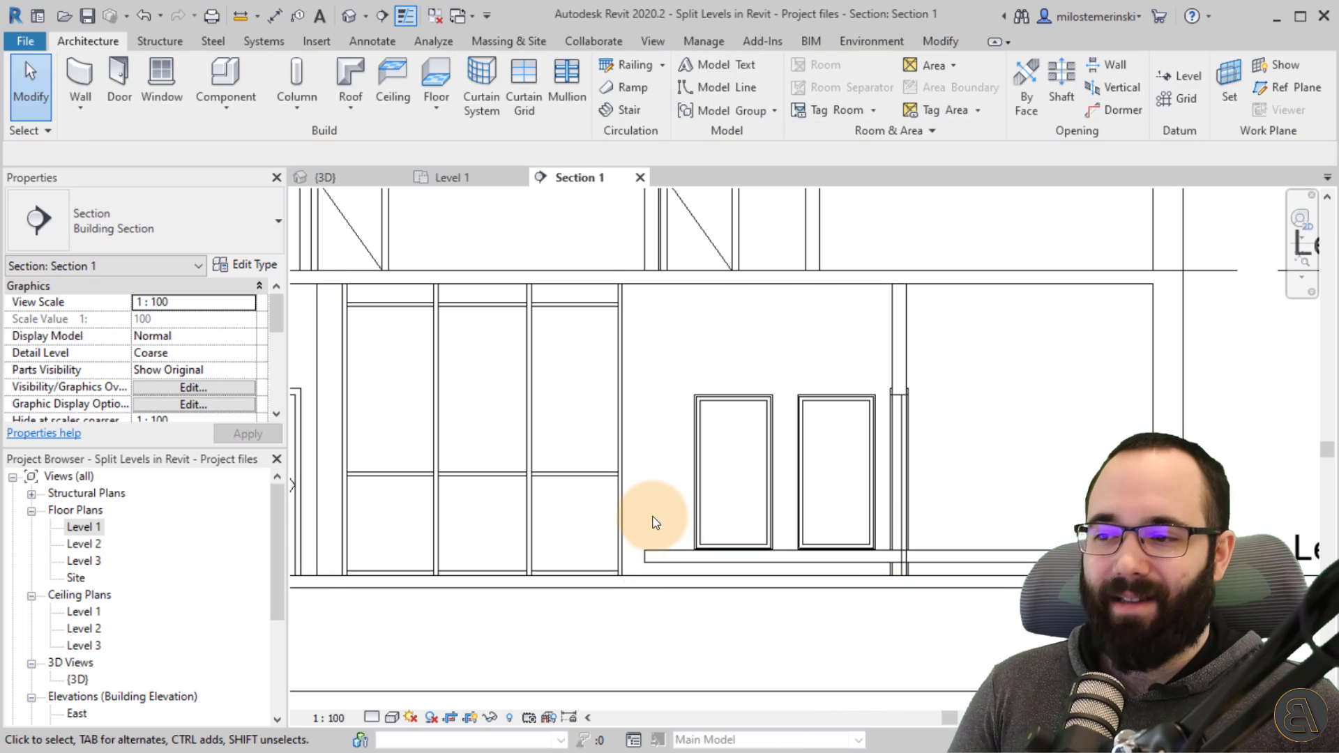
Step: Examine the raised floor slab's position and height offset relative to the Level 1 line in the section
left_click(658, 554)
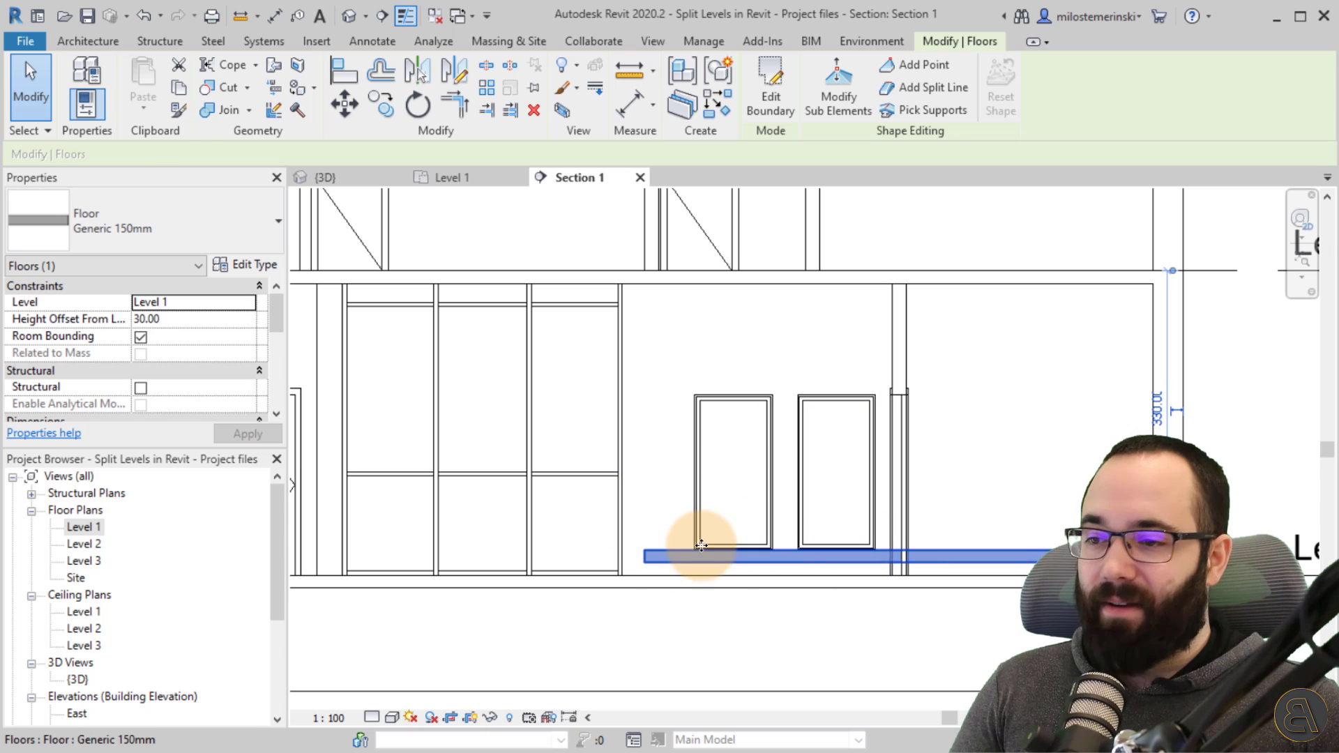
middle_click_drag(652, 530, 555, 478)
scroll(622, 505, "down", 2)
left_click(551, 470)
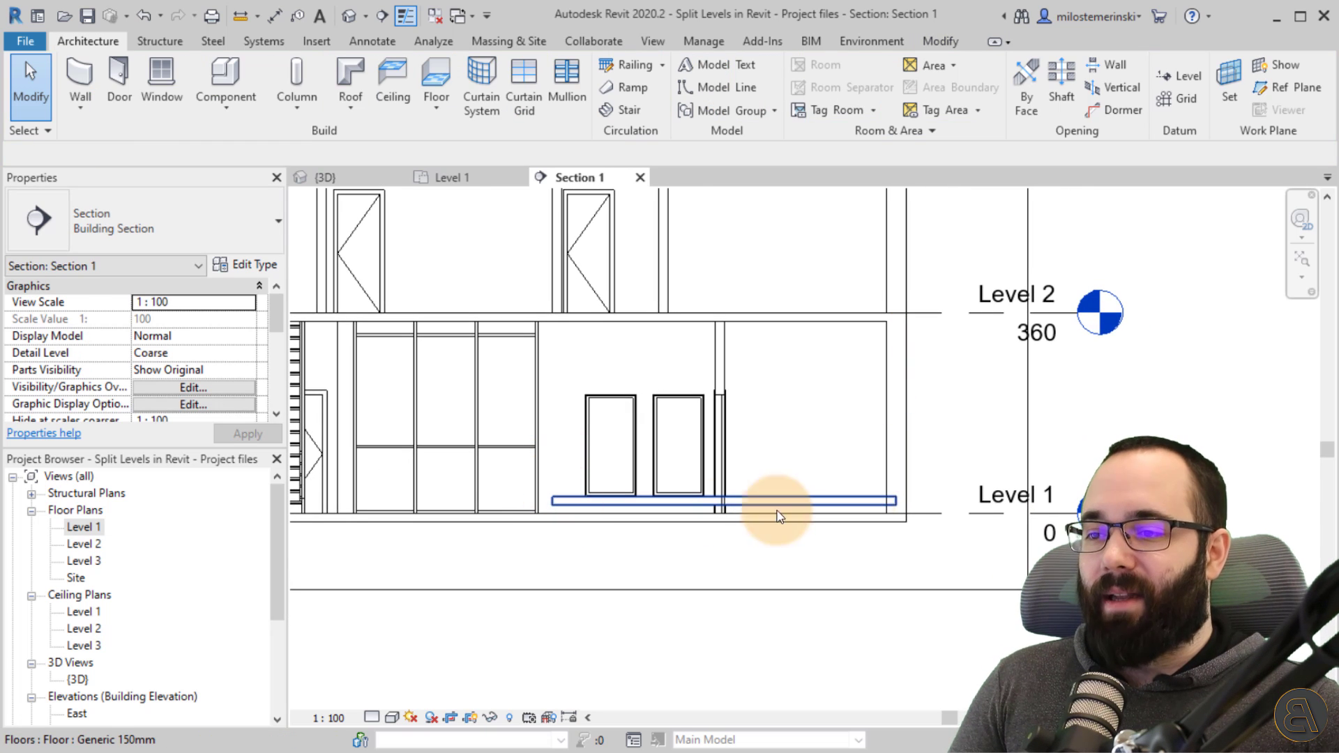
left_click(960, 513)
left_click(922, 554)
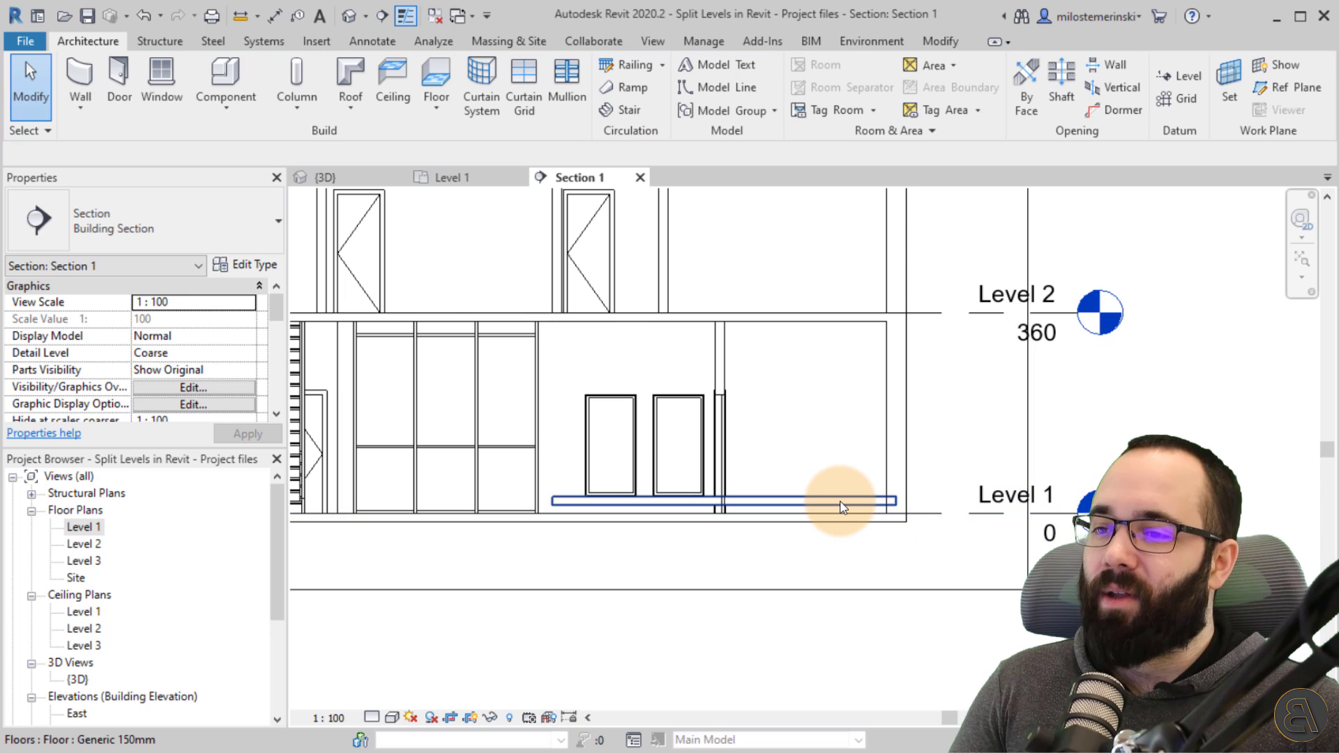
left_click(844, 501)
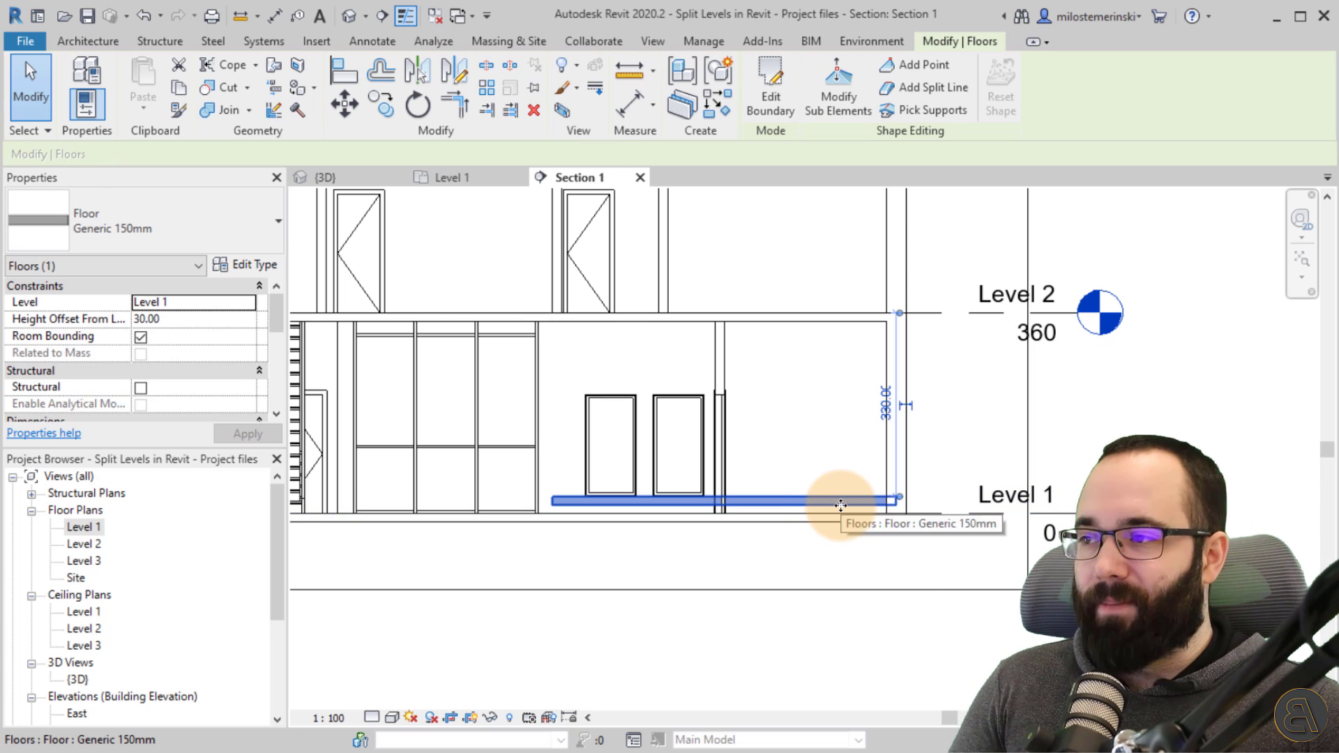
middle_click_drag(813, 499, 793, 511)
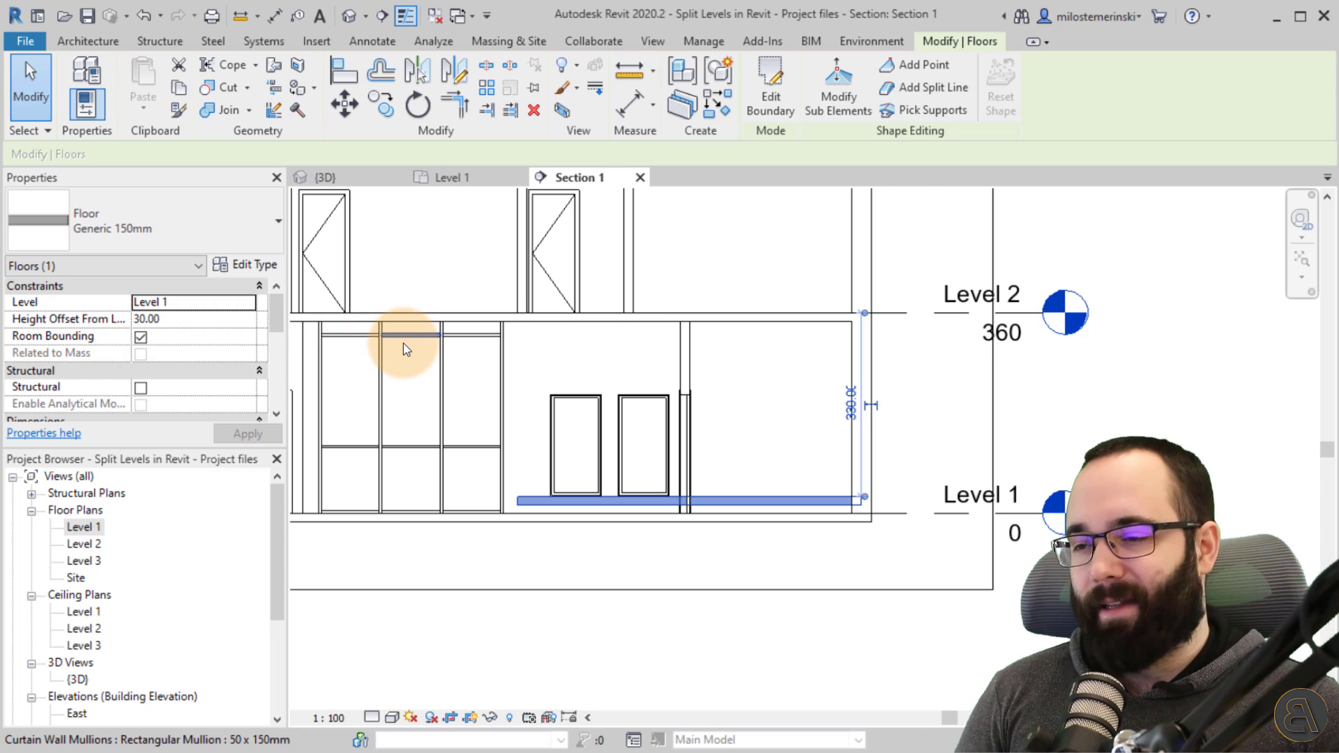
Step: Set the sill height of the 0762 x 2134mm single-flush door that cuts through the raised slab to 30.00
left_click(693, 474)
scroll(693, 474, "up", 3)
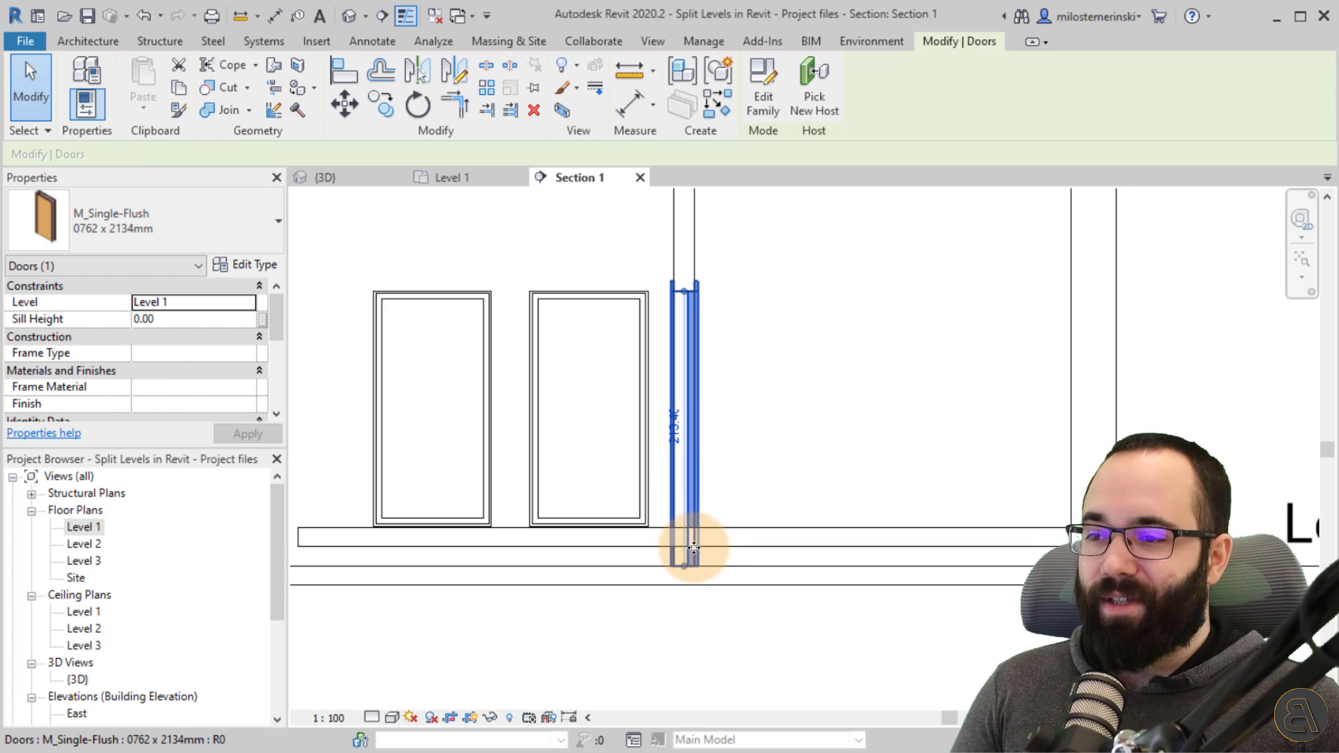
scroll(685, 558, "up", 2)
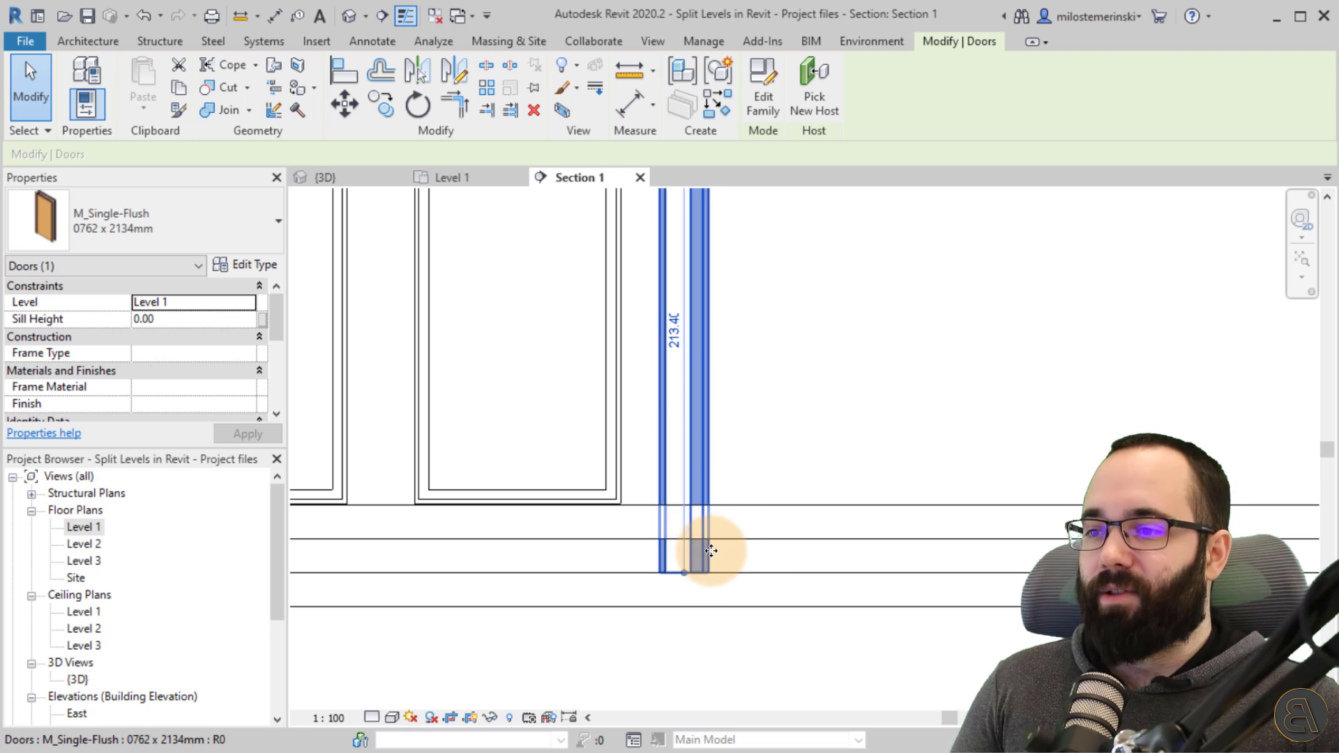
scroll(704, 547, "down", 2)
left_click(180, 322)
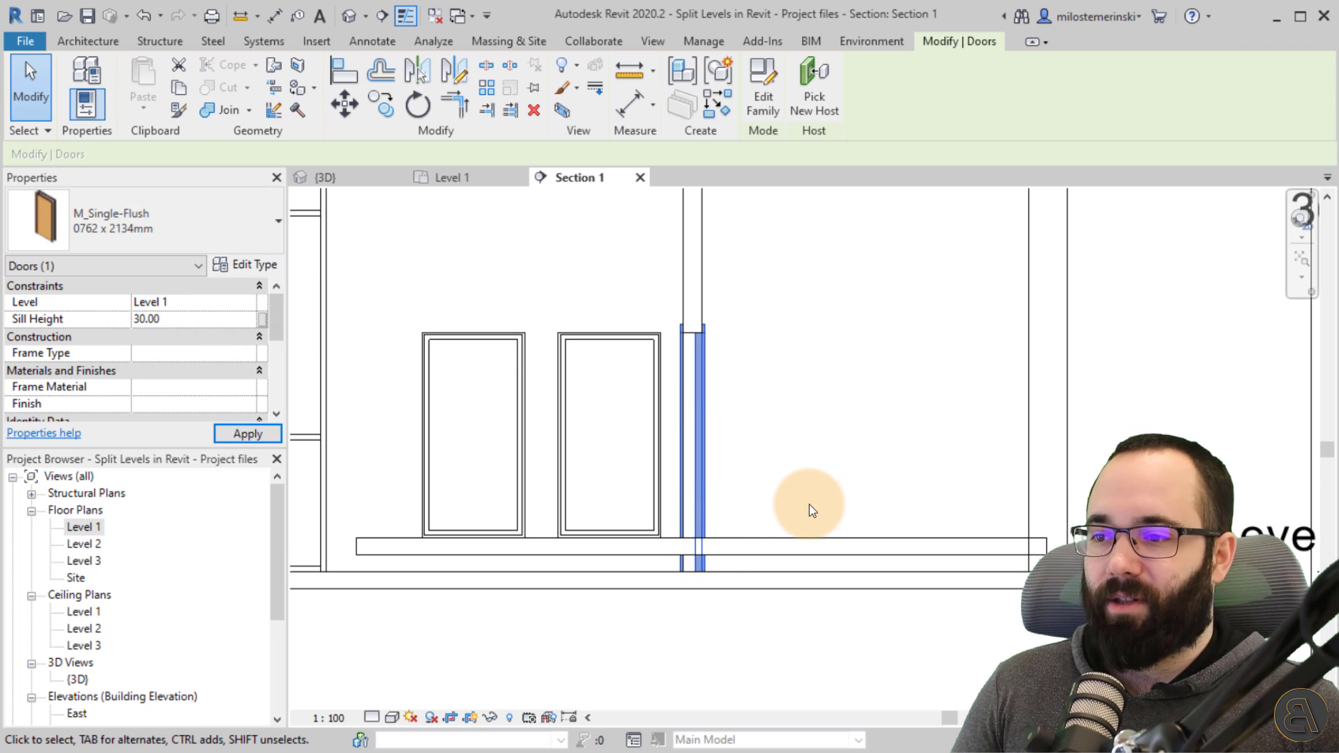
left_click(795, 467)
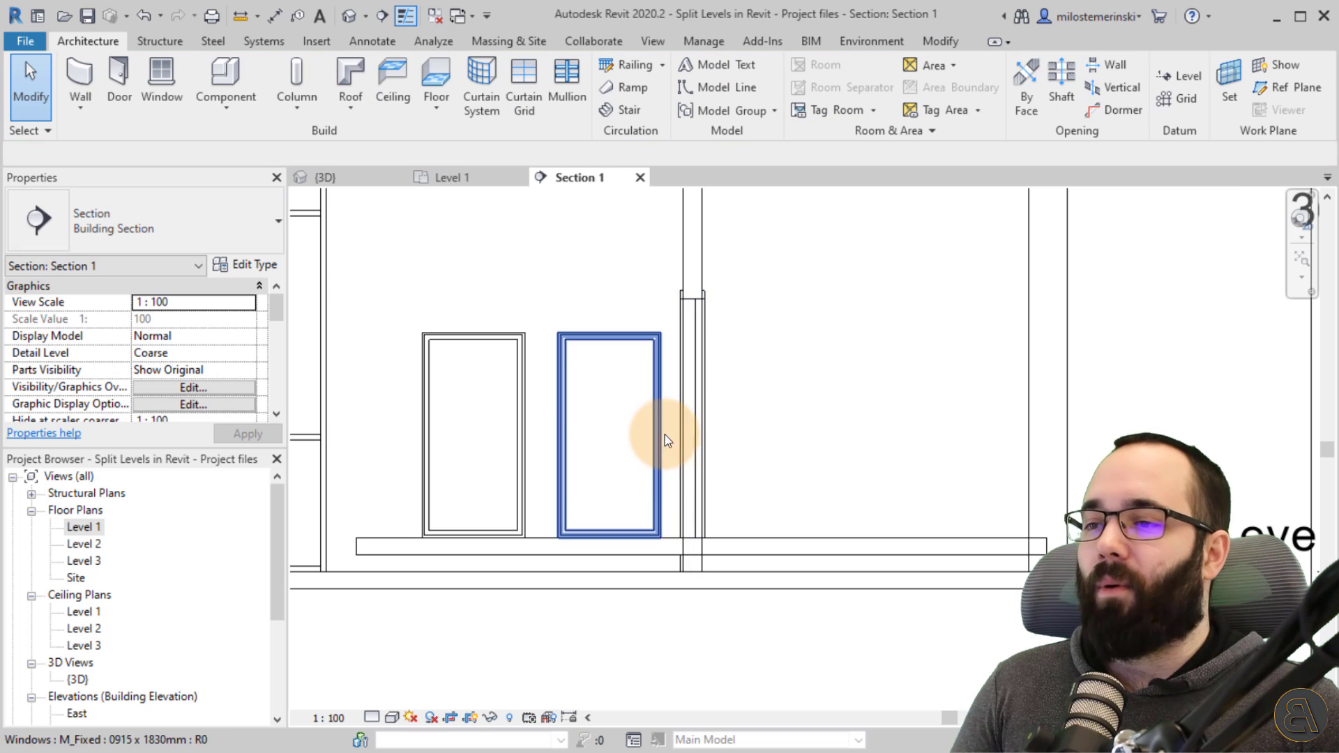
Step: Check the level and sill height of the fixed window next to the door
left_click(659, 488)
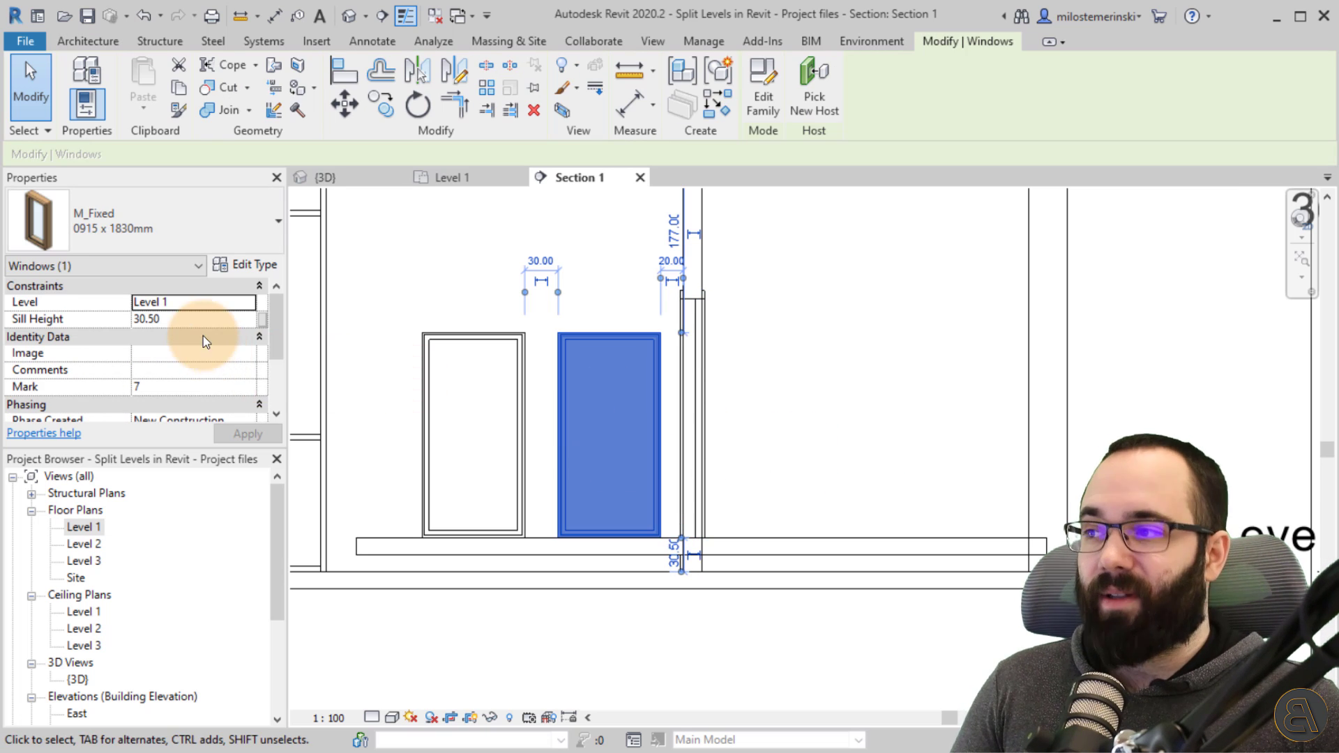
left_click(148, 319)
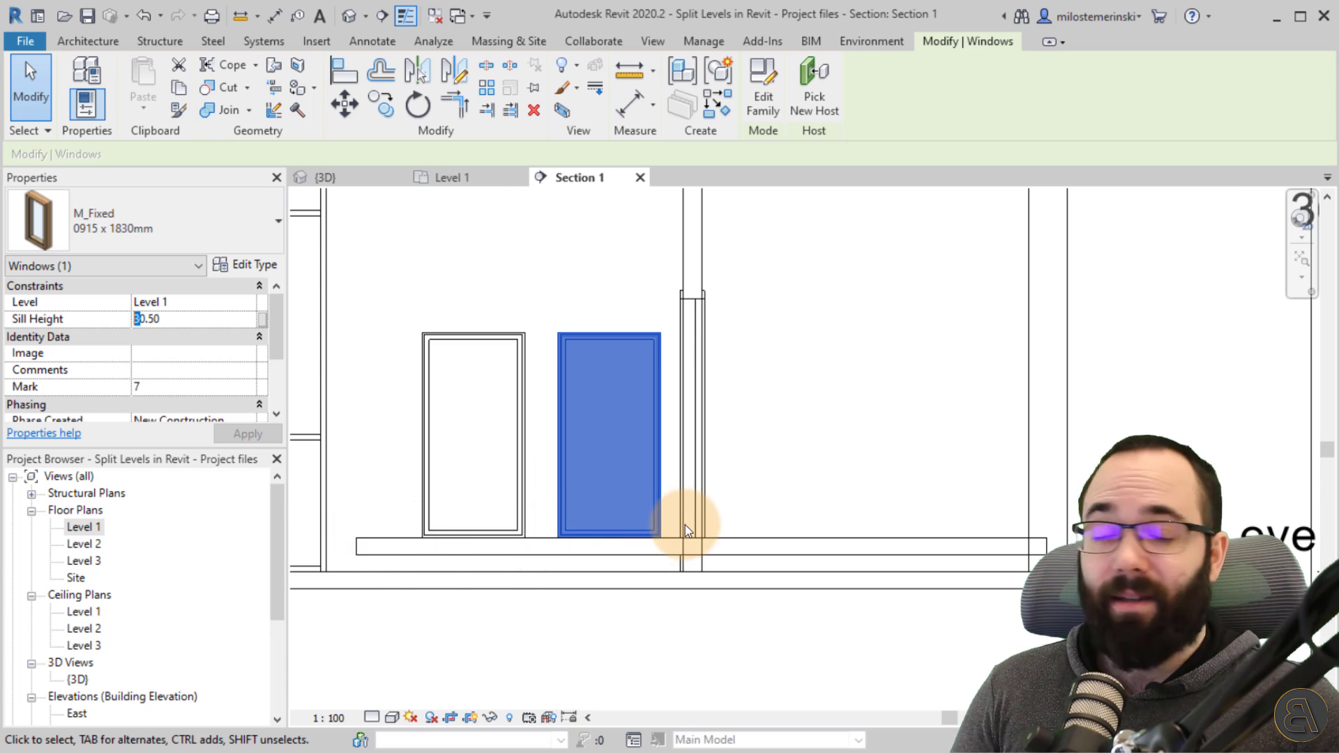
left_click(823, 449)
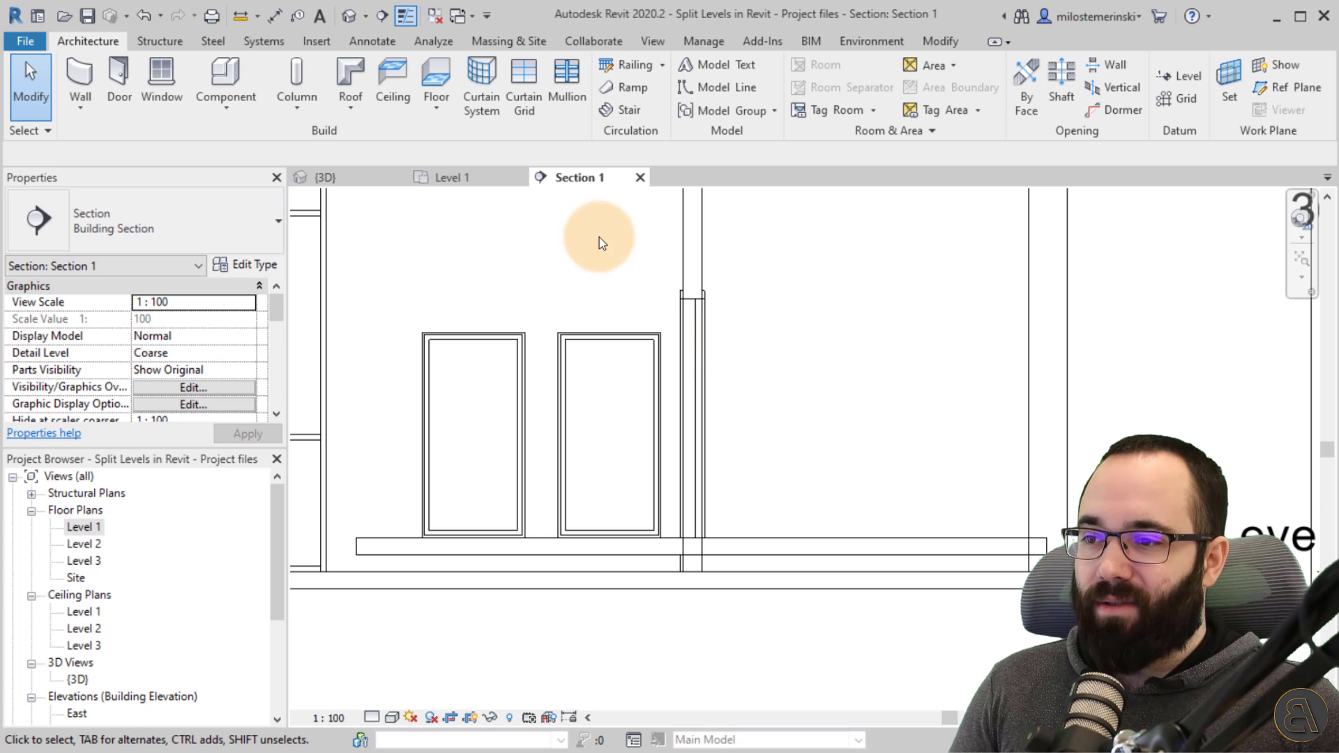
Step: Undo the door's sill height change
left_click(143, 17)
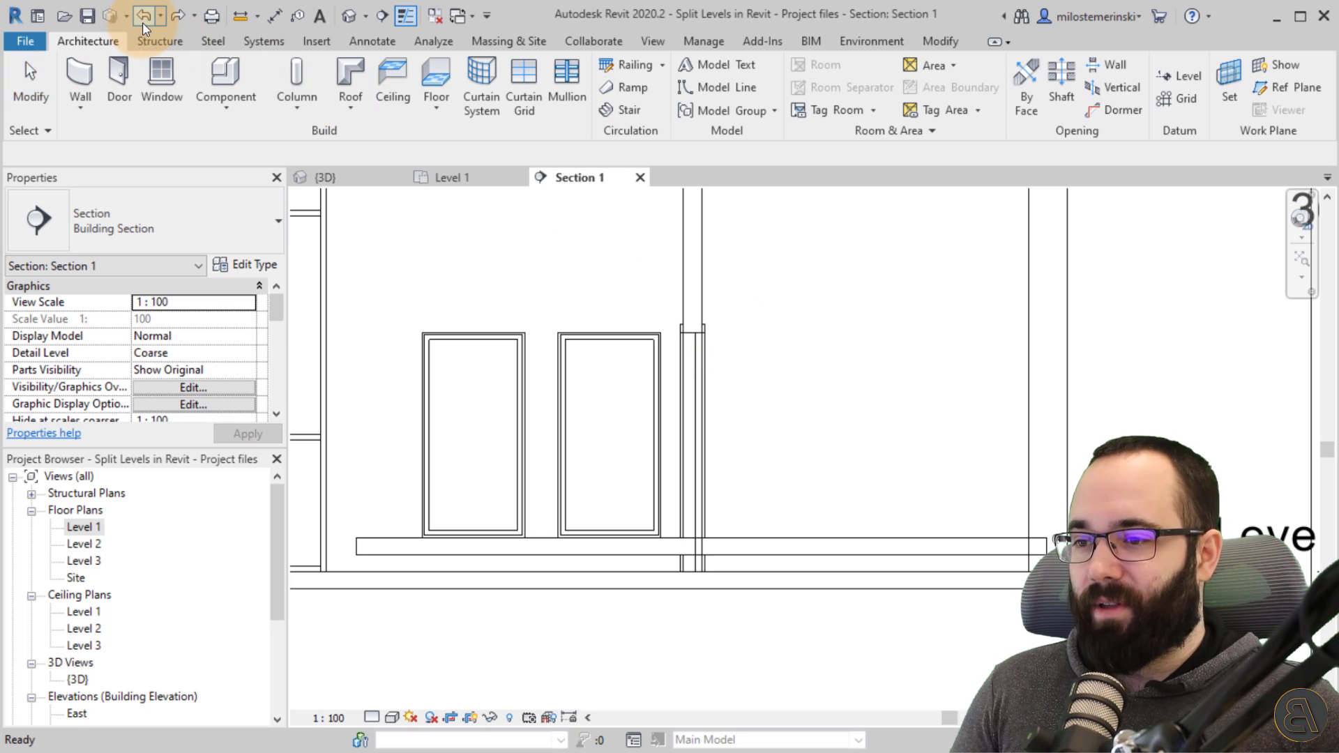
scroll(793, 380, "down", 4)
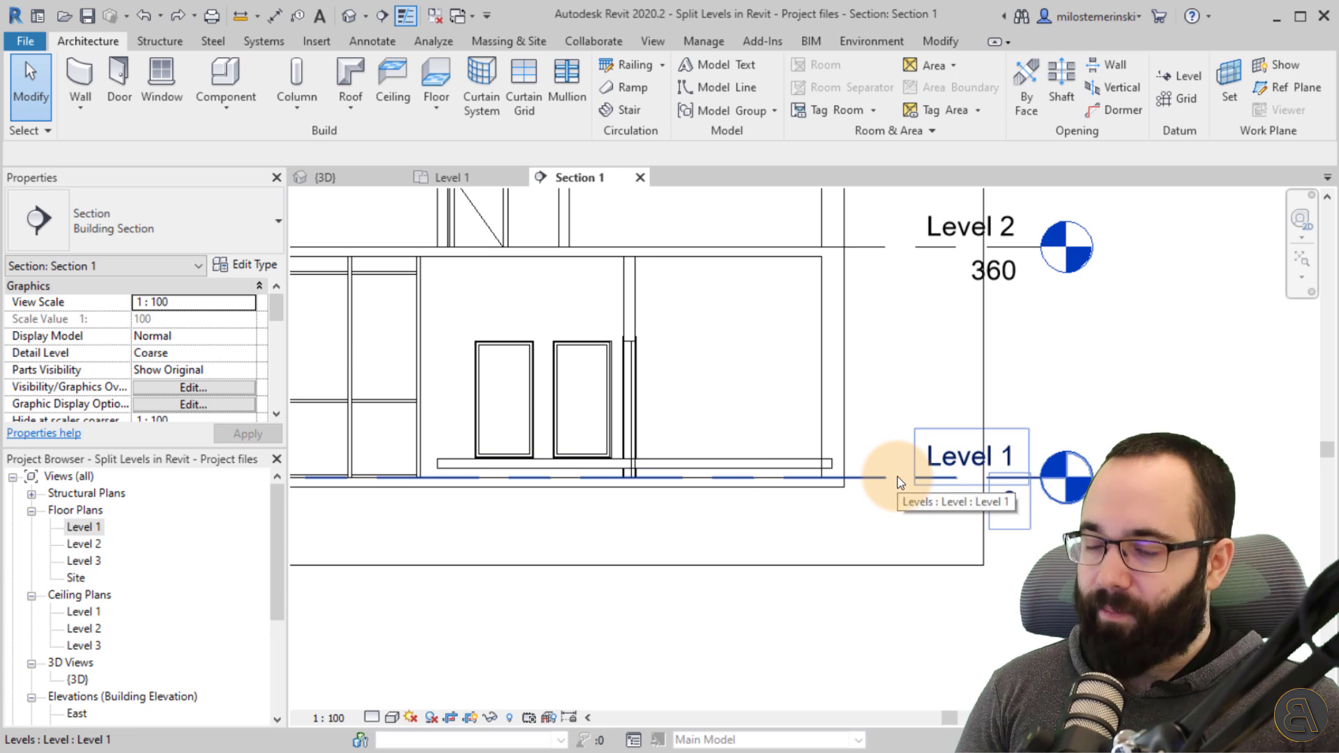
scroll(843, 512, "down", 3)
middle_click_drag(900, 514, 927, 557)
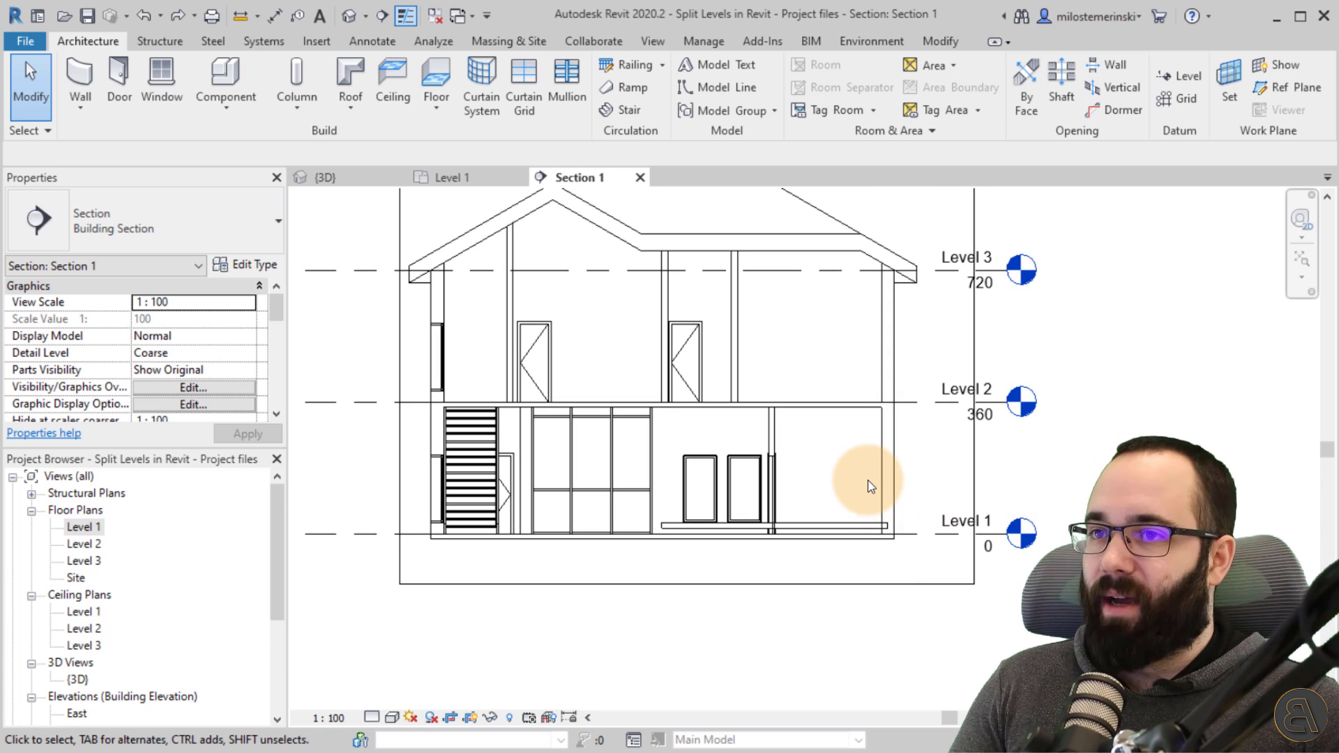
middle_click_drag(871, 486, 828, 501)
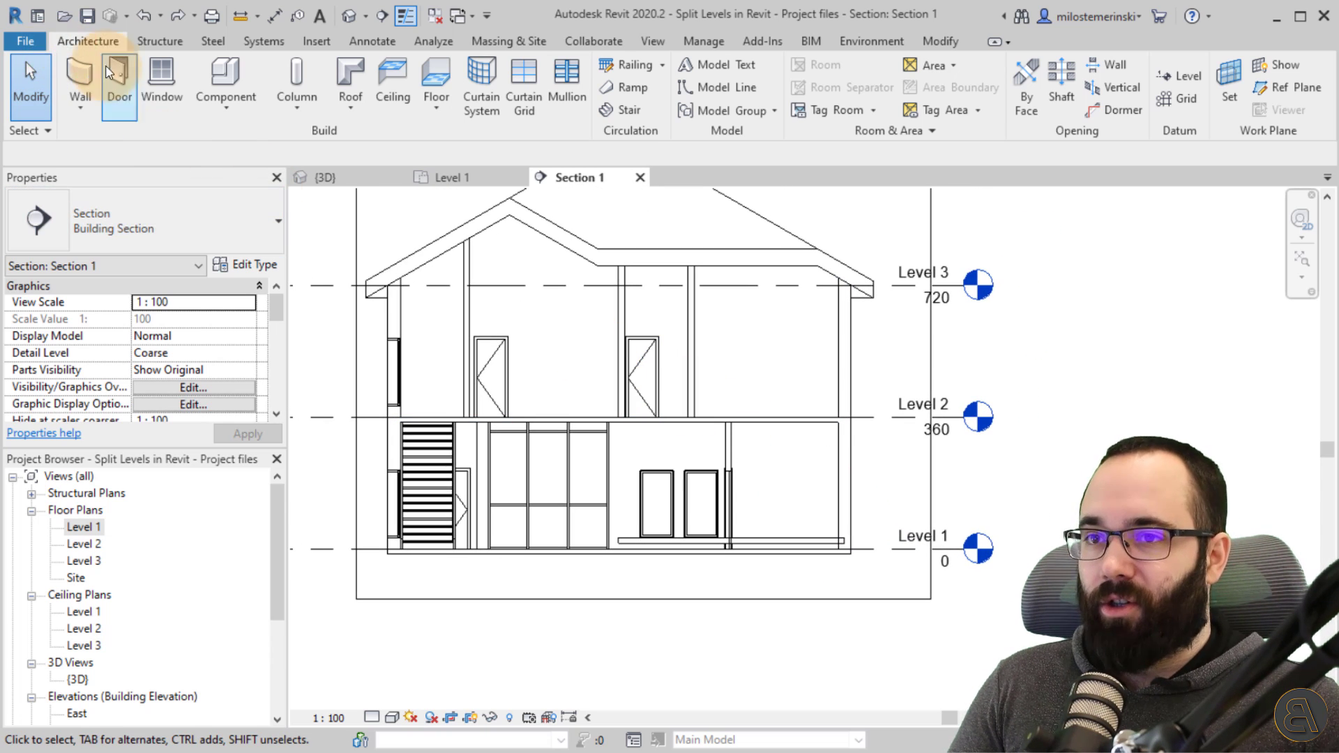
Step: Start the Level command and review the plan view types offered for new levels, closing the list without applying it
left_click(1177, 76)
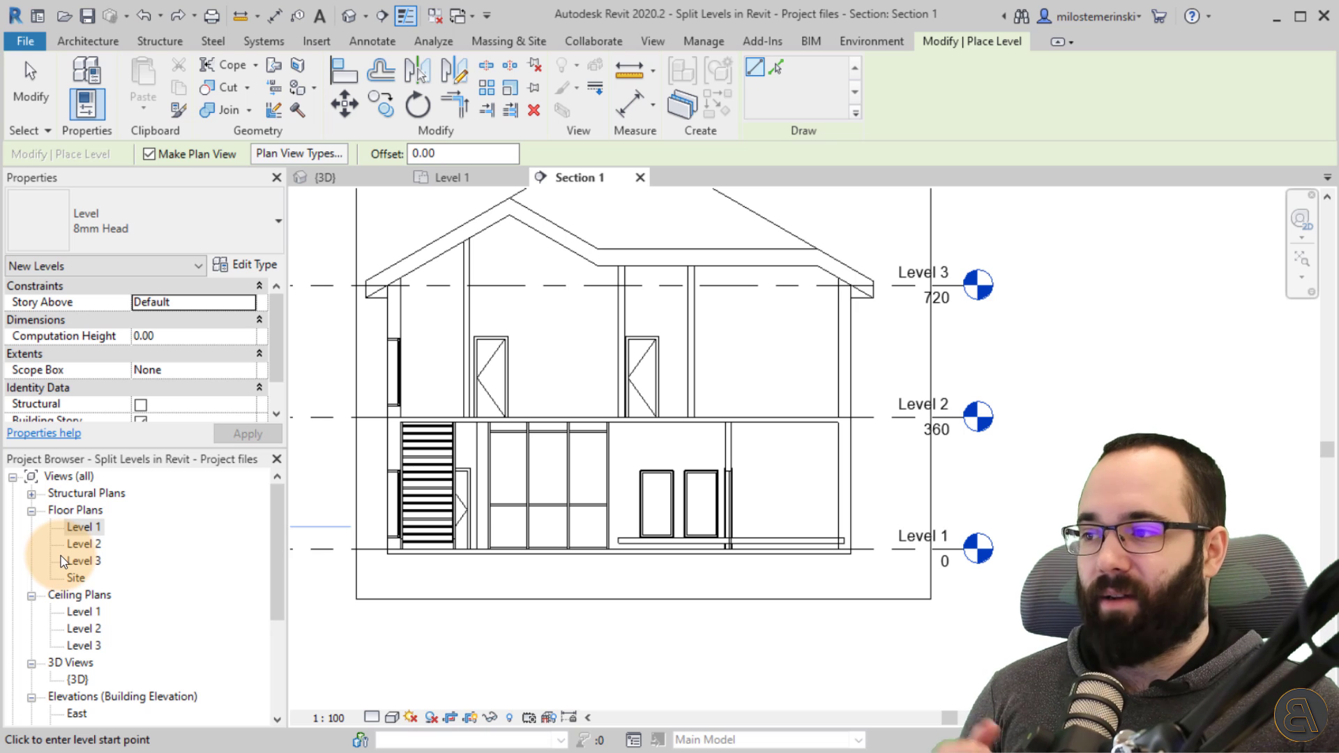
left_click(270, 156)
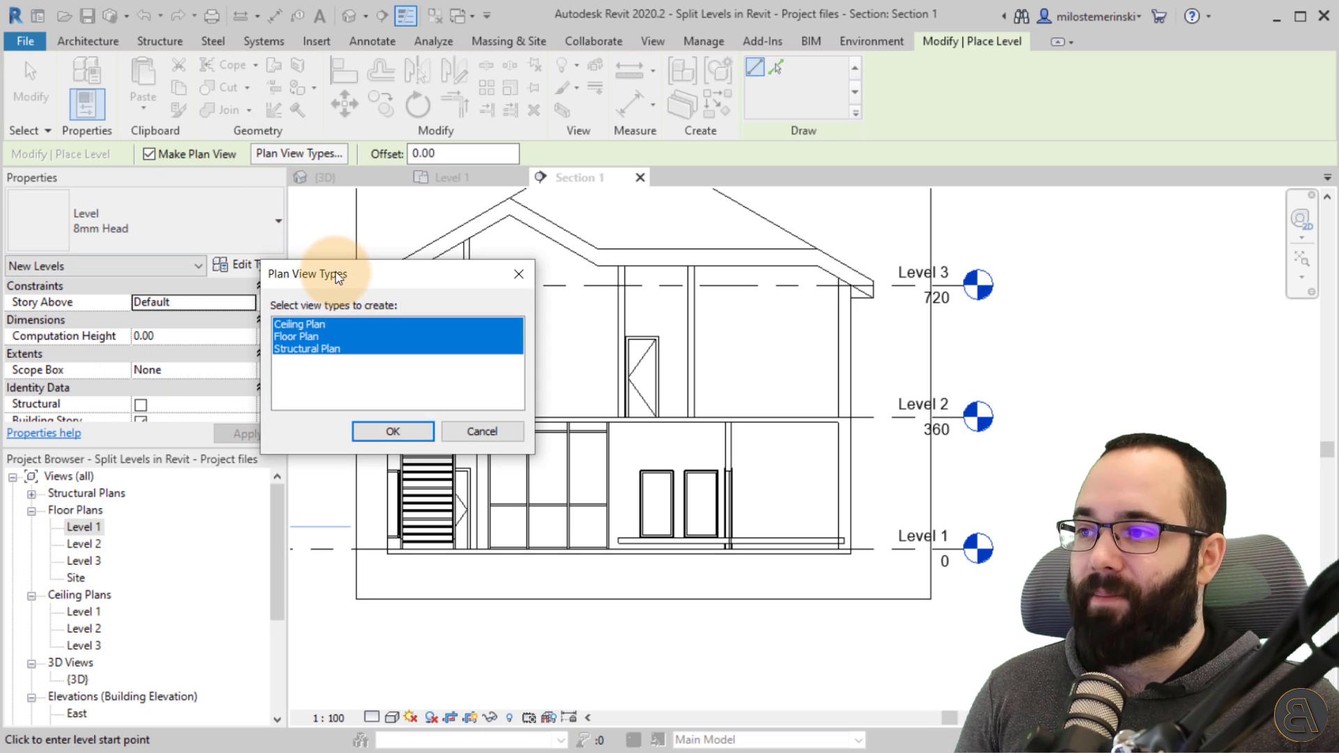
left_click_drag(338, 275, 337, 247)
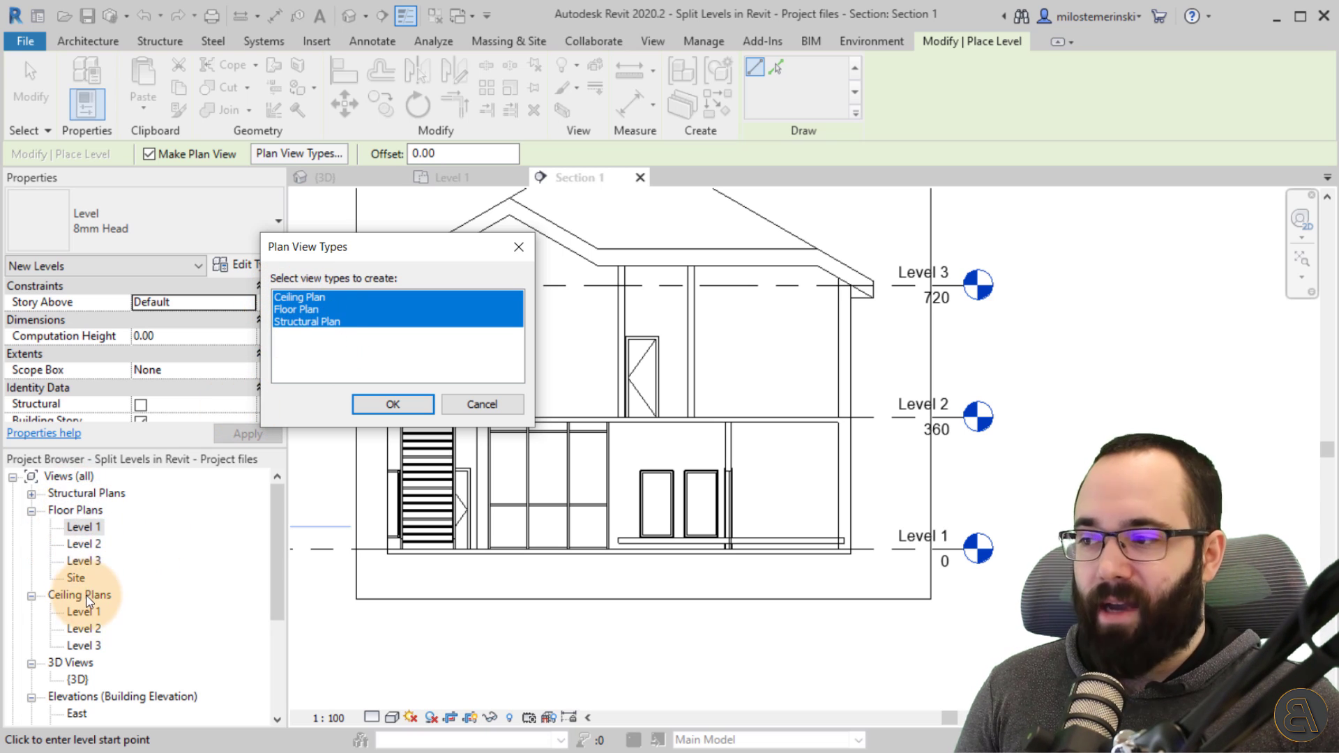
left_click(499, 404)
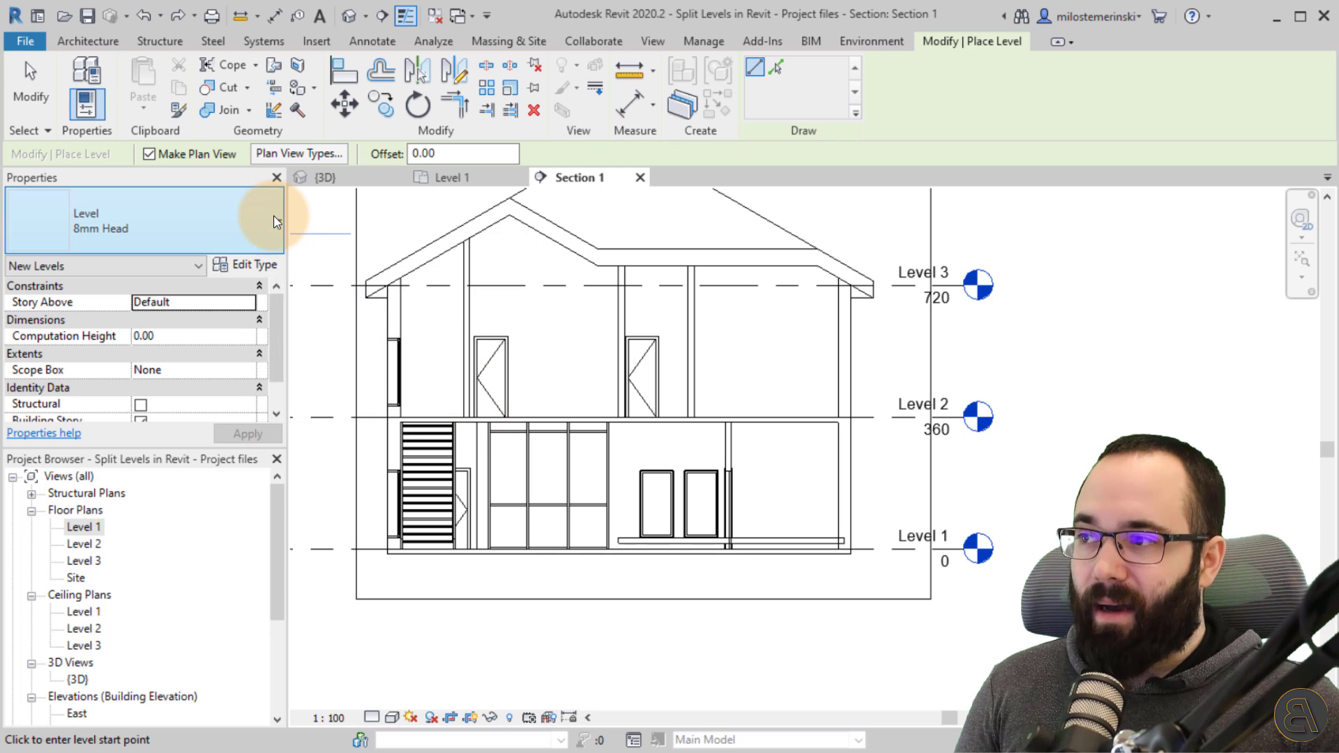
Step: Try toggling the plan view types for new levels and accept Ceiling Plan, Floor Plan and Structural Plan all selected
left_click(297, 154)
left_click(313, 321)
left_click(301, 310)
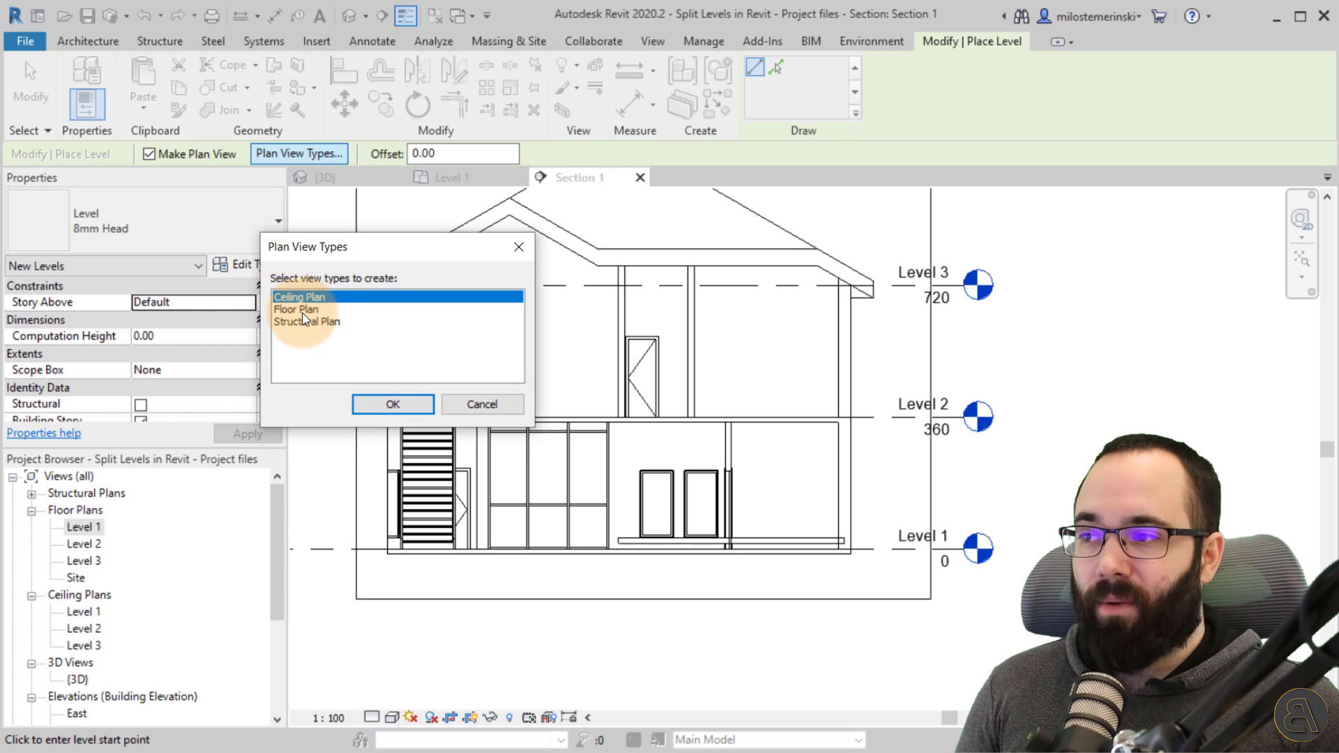
left_click(299, 311)
left_click(297, 322)
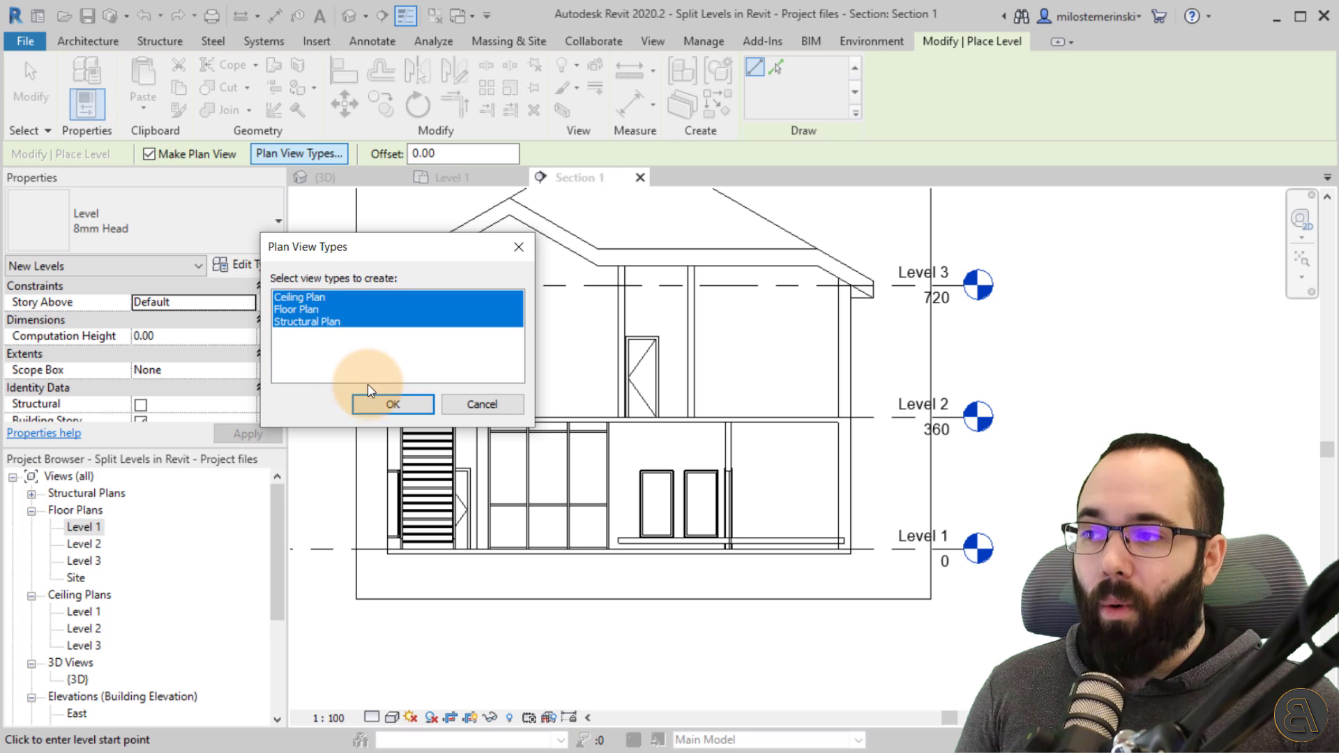
left_click(375, 407)
Step: Draw a level without a plan view along the raised slab's top at elevation 30, ending in line with the other level heads
left_click(149, 154)
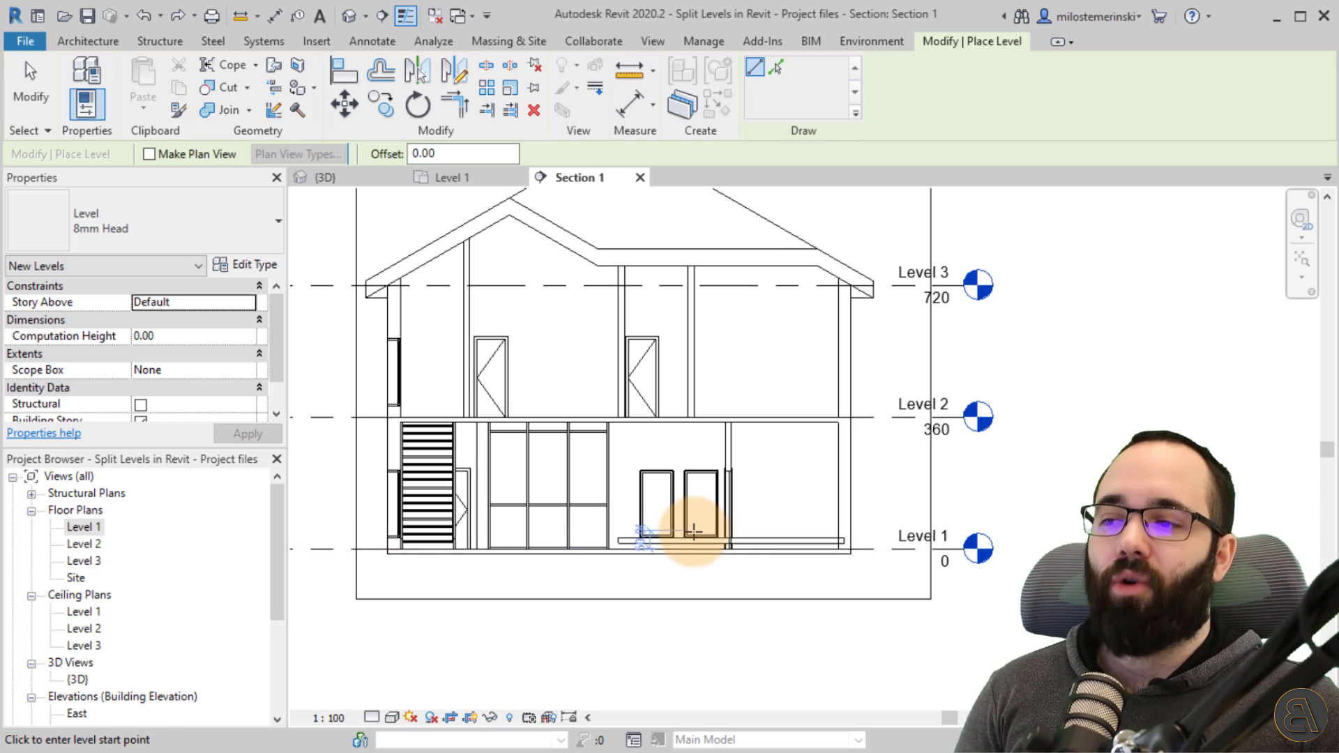
scroll(621, 537, "up", 5)
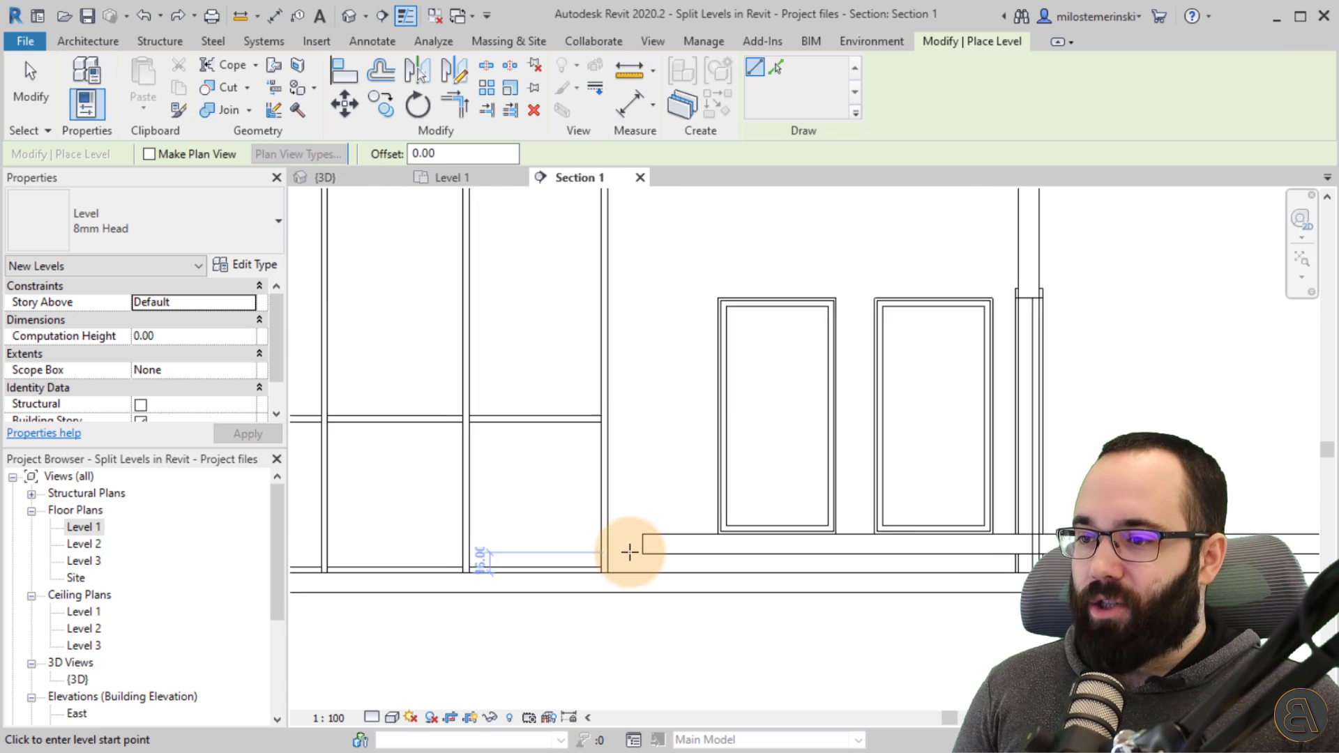
left_click(625, 533)
scroll(802, 532, "down", 4)
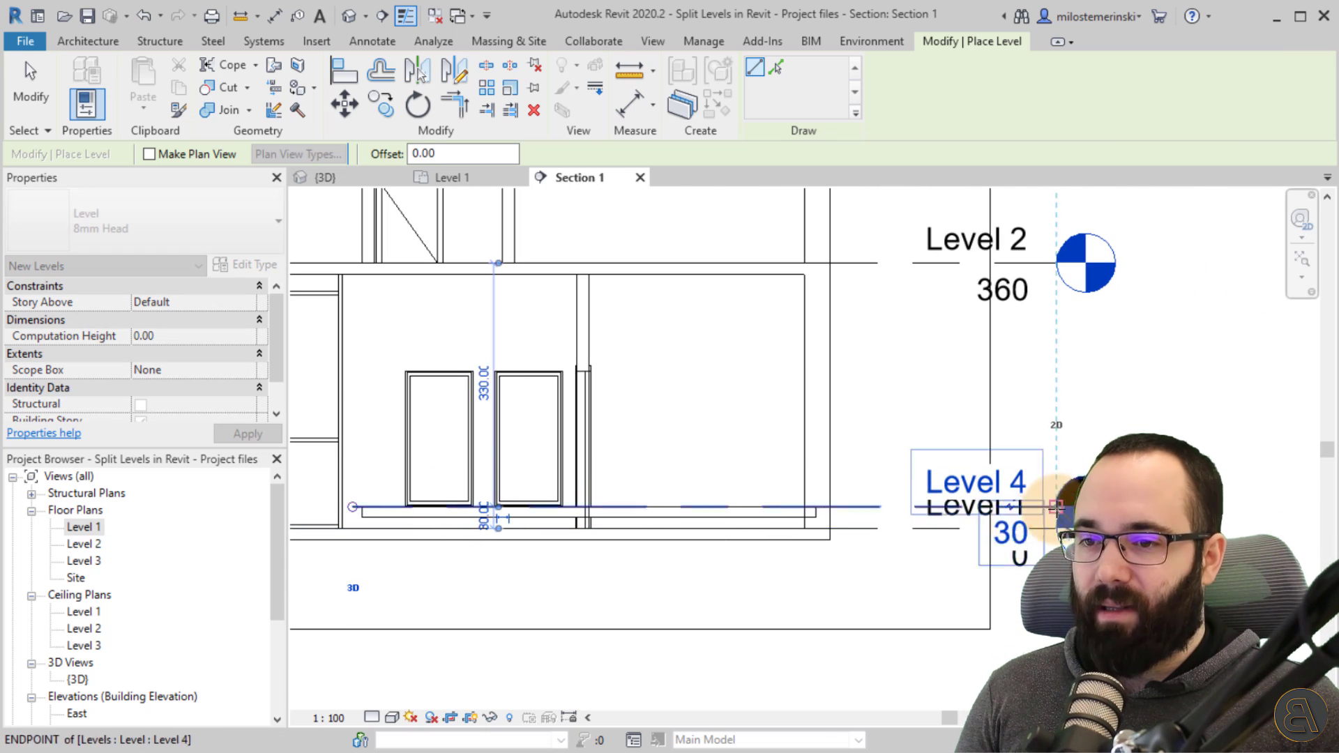
left_click(1057, 507)
key("Escape")
key("Escape")
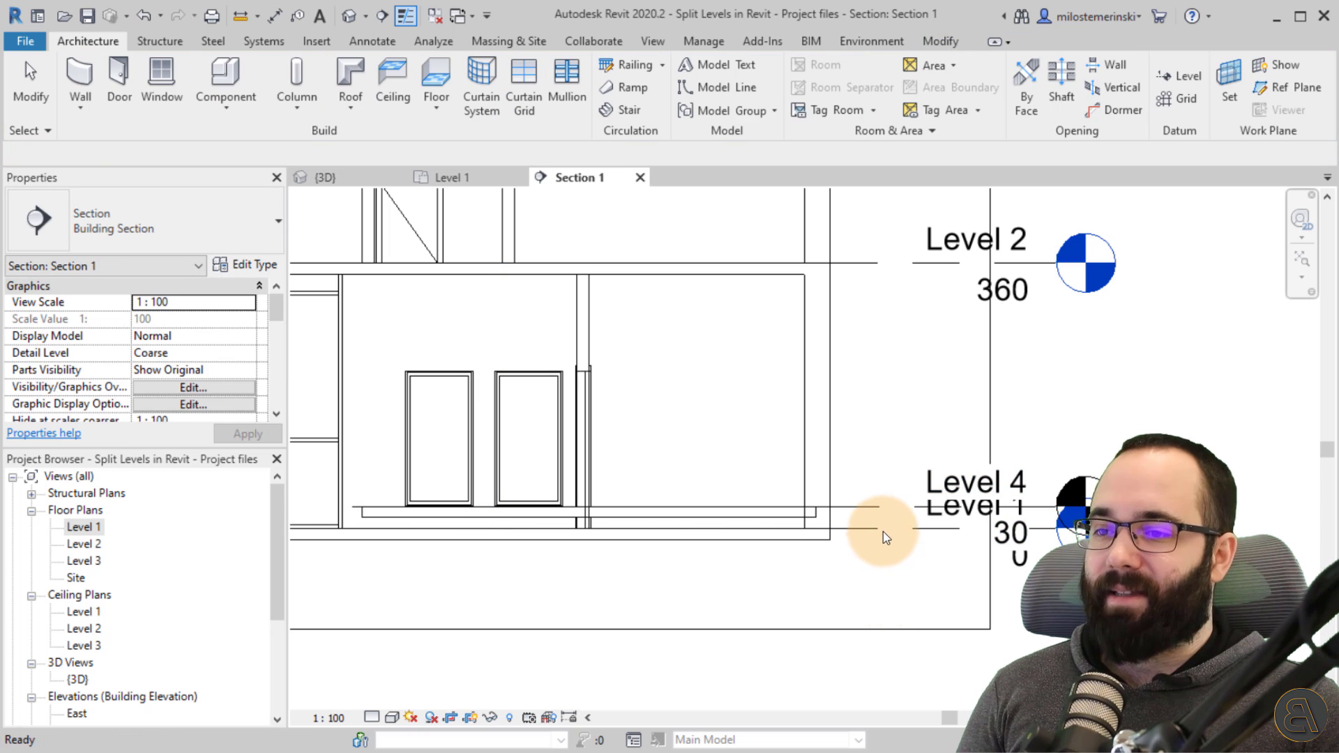
Step: Add an elbow to the new level line and offset its head above the Level 1 head so the labels do not overlap
left_click(869, 524)
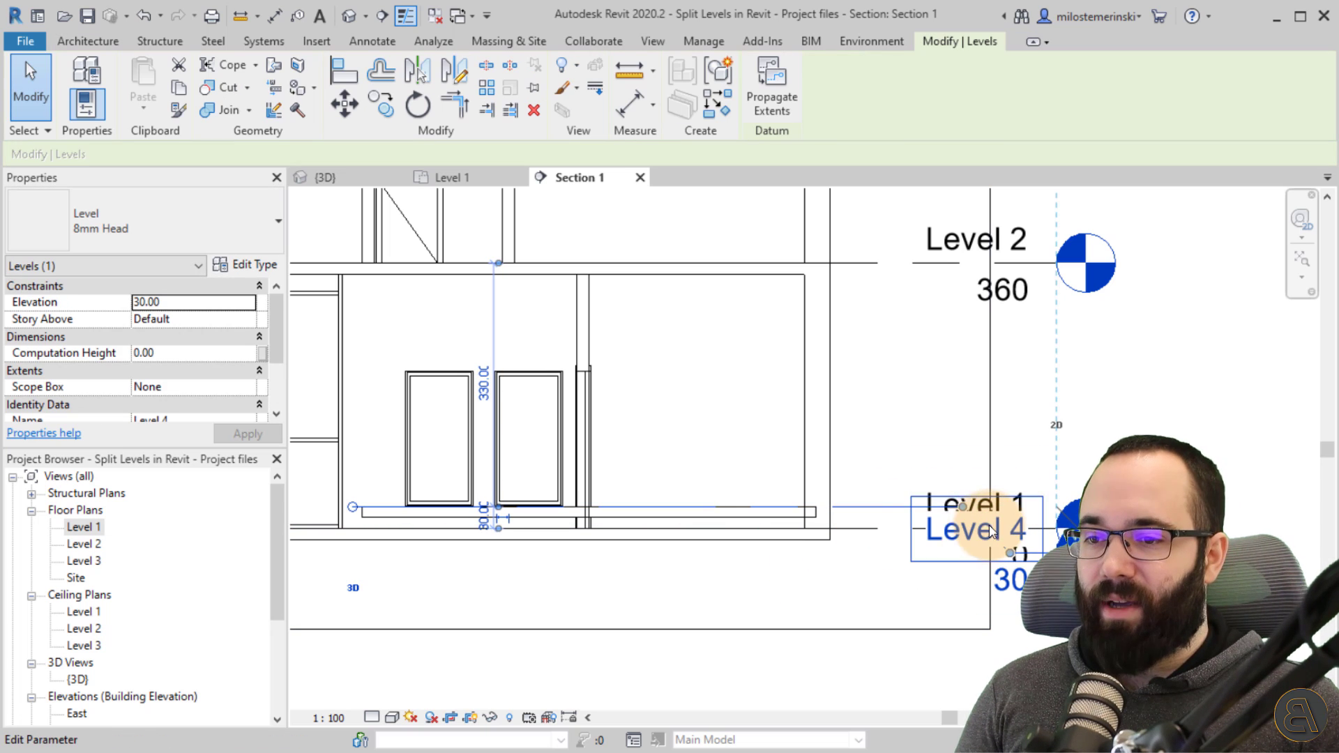
left_click_drag(938, 507, 846, 507)
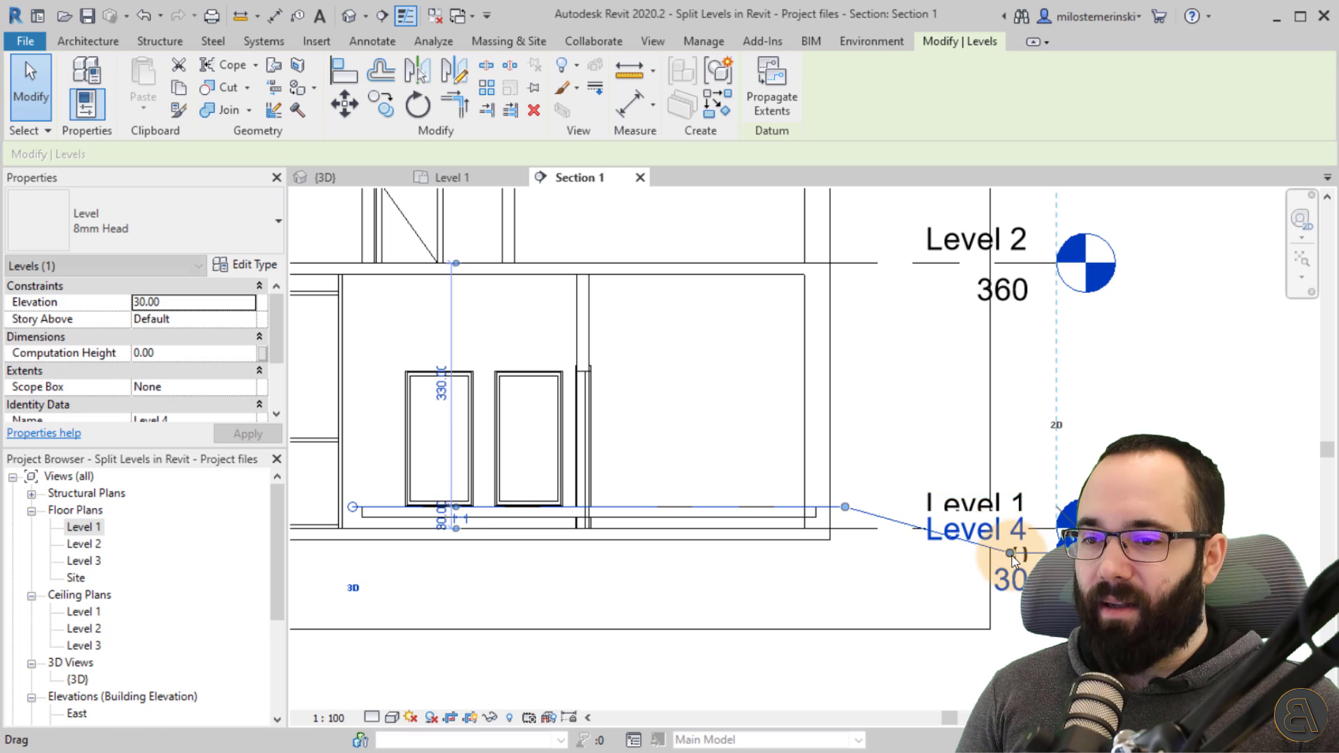
left_click_drag(1010, 553, 922, 438)
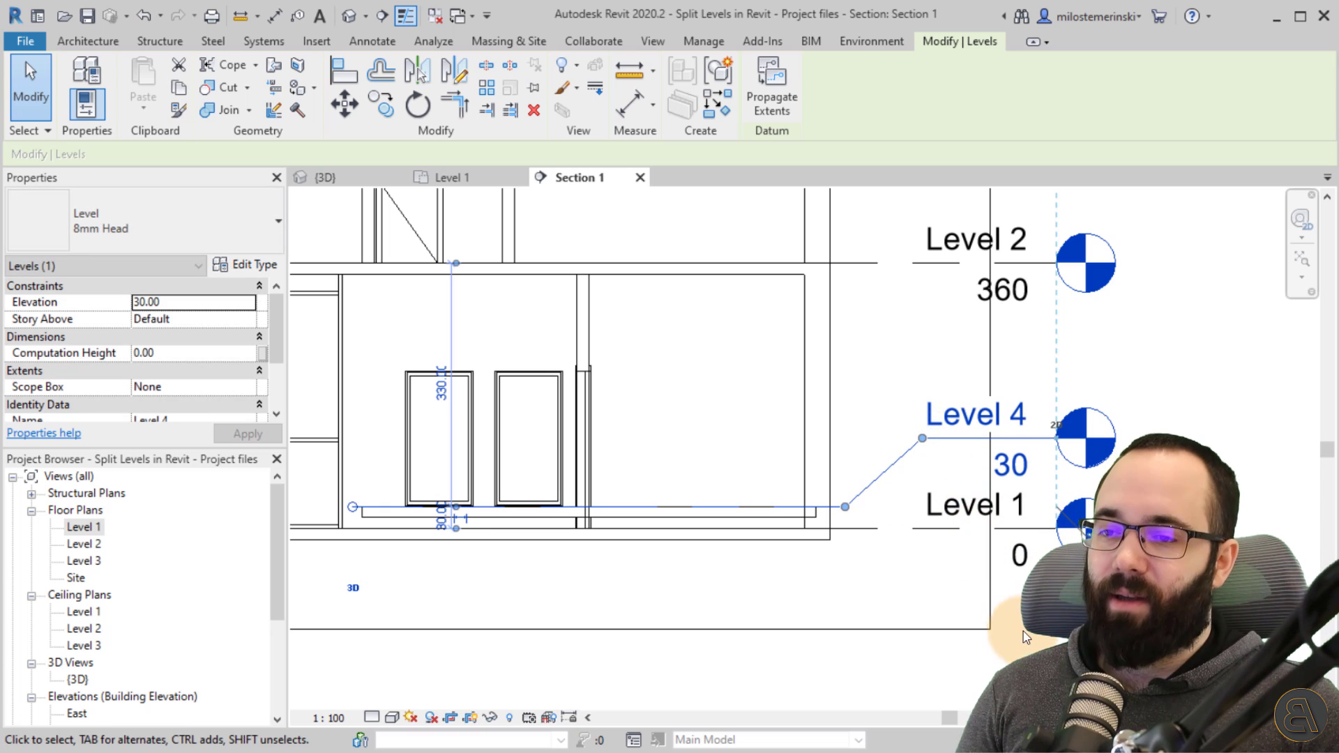
Step: Rename the new level at elevation 30 to Level 1'
left_click(952, 417)
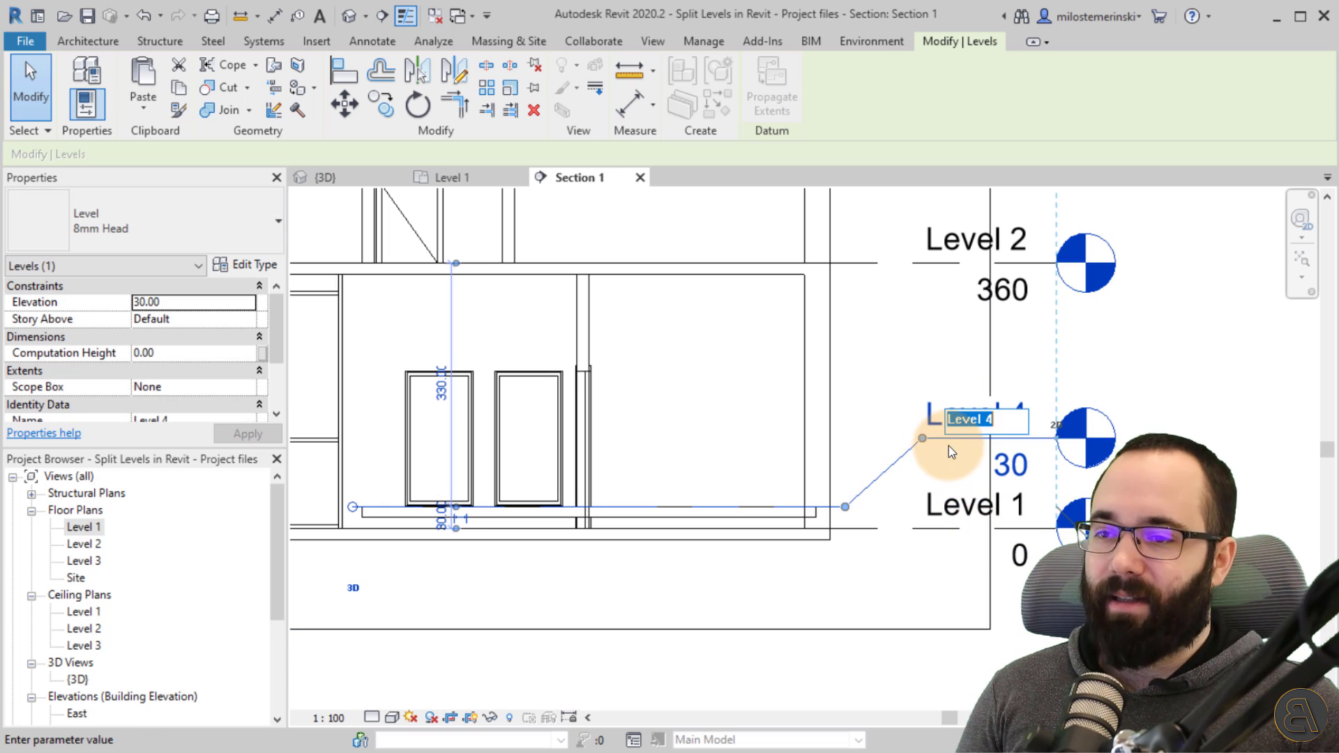
middle_click_drag(738, 422, 523, 356)
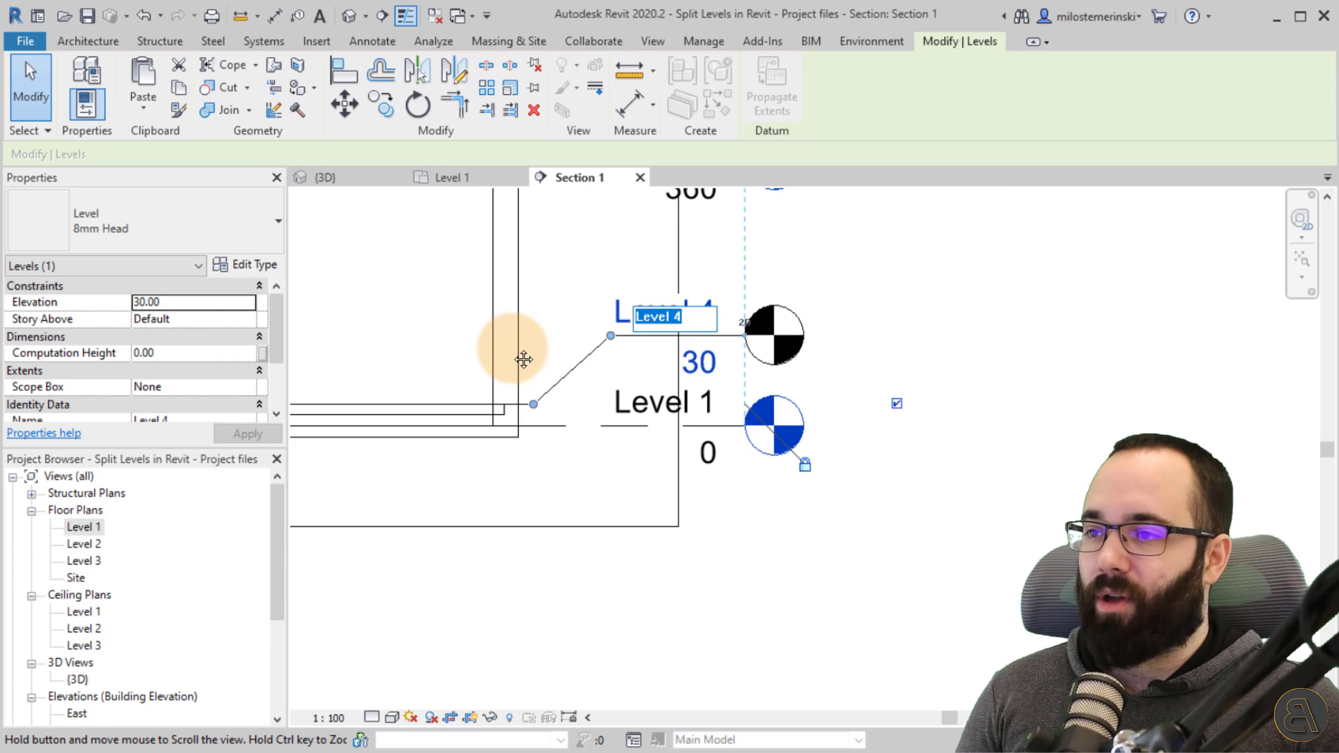
left_click(677, 318)
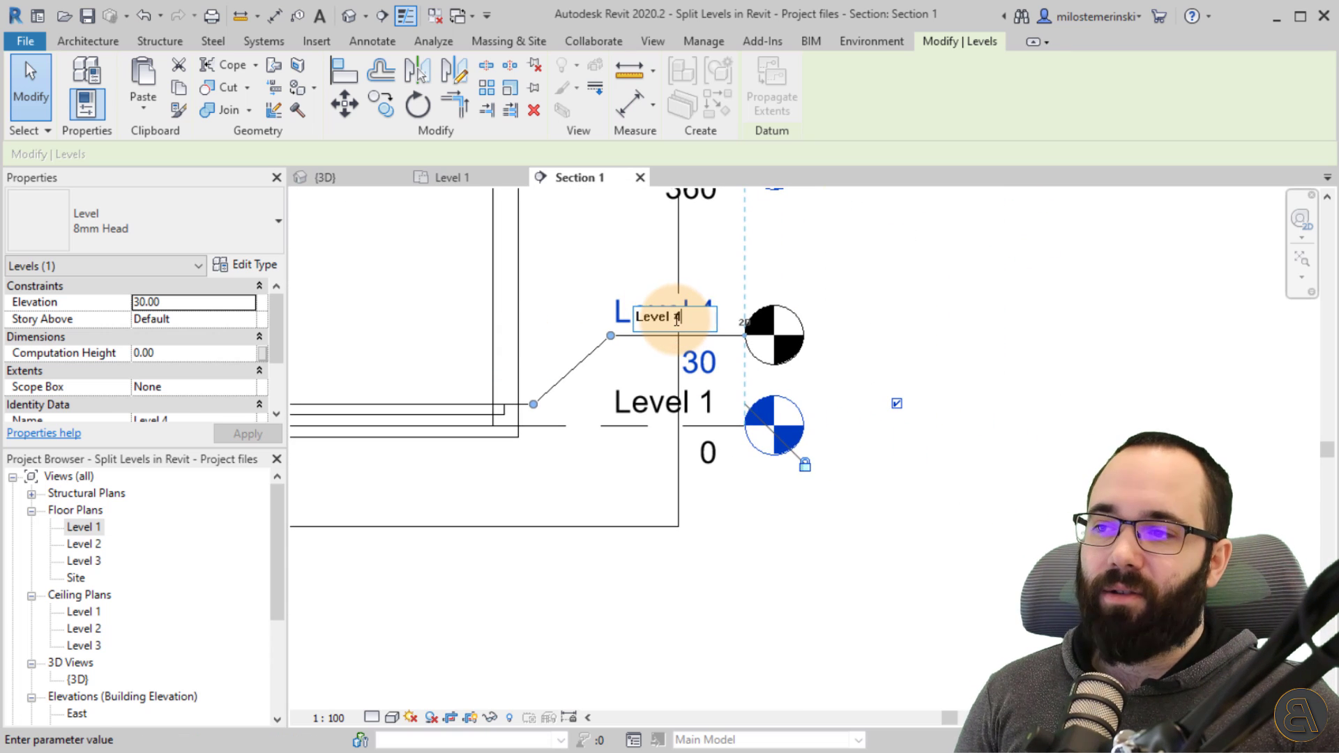
type("1")
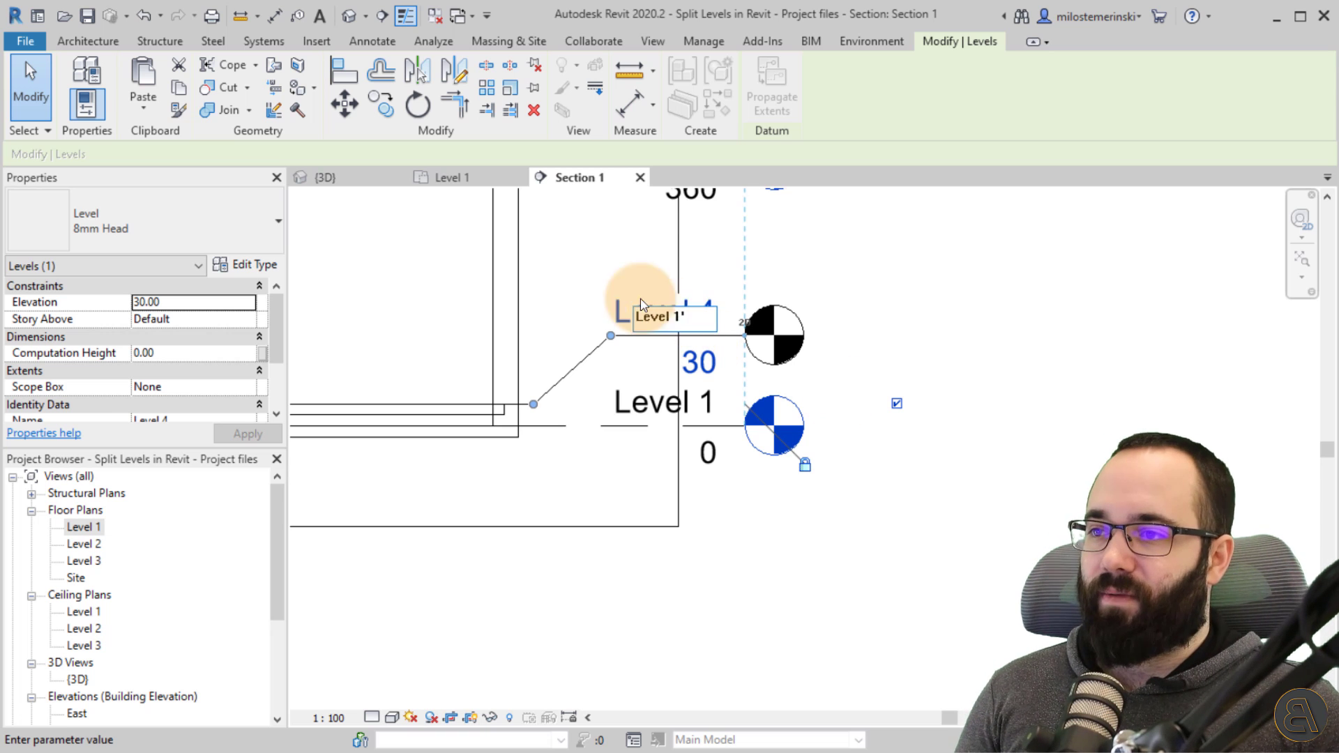
left_click(932, 309)
scroll(747, 312, "down", 5)
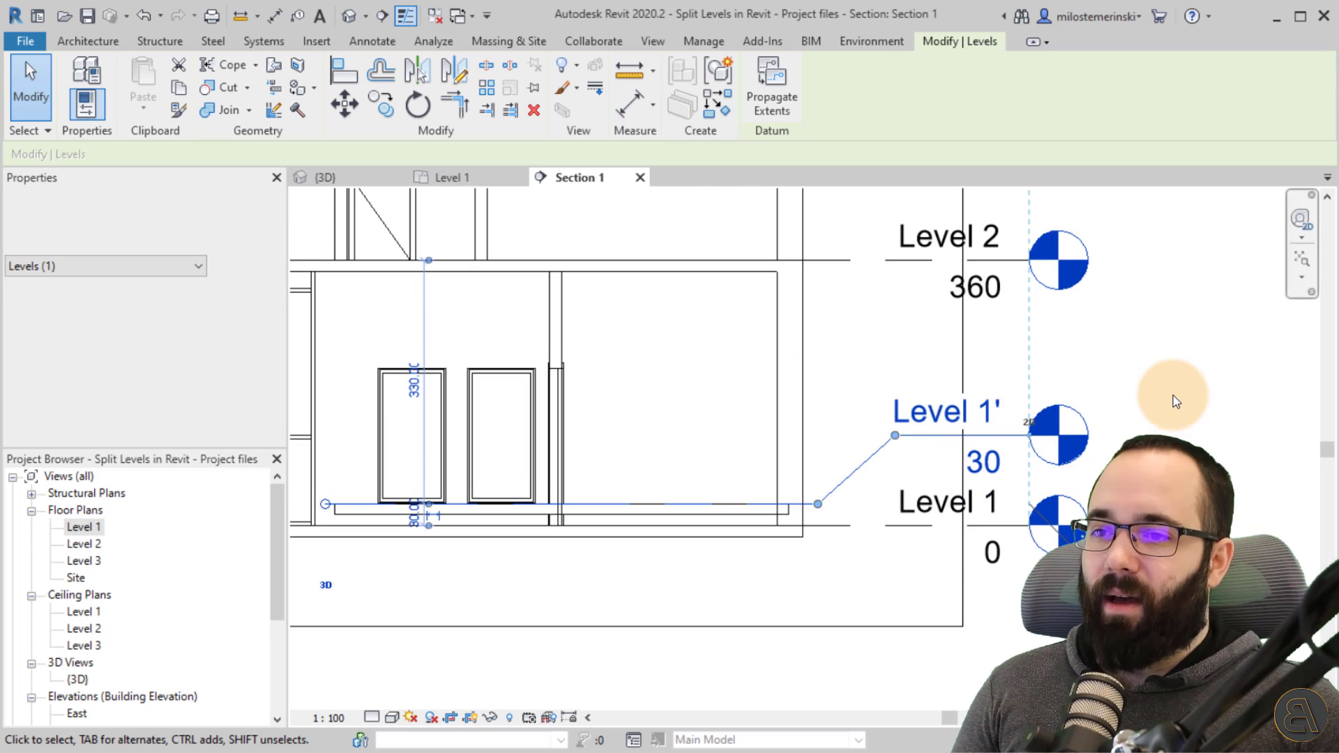
key("Escape")
scroll(814, 623, "down", 4)
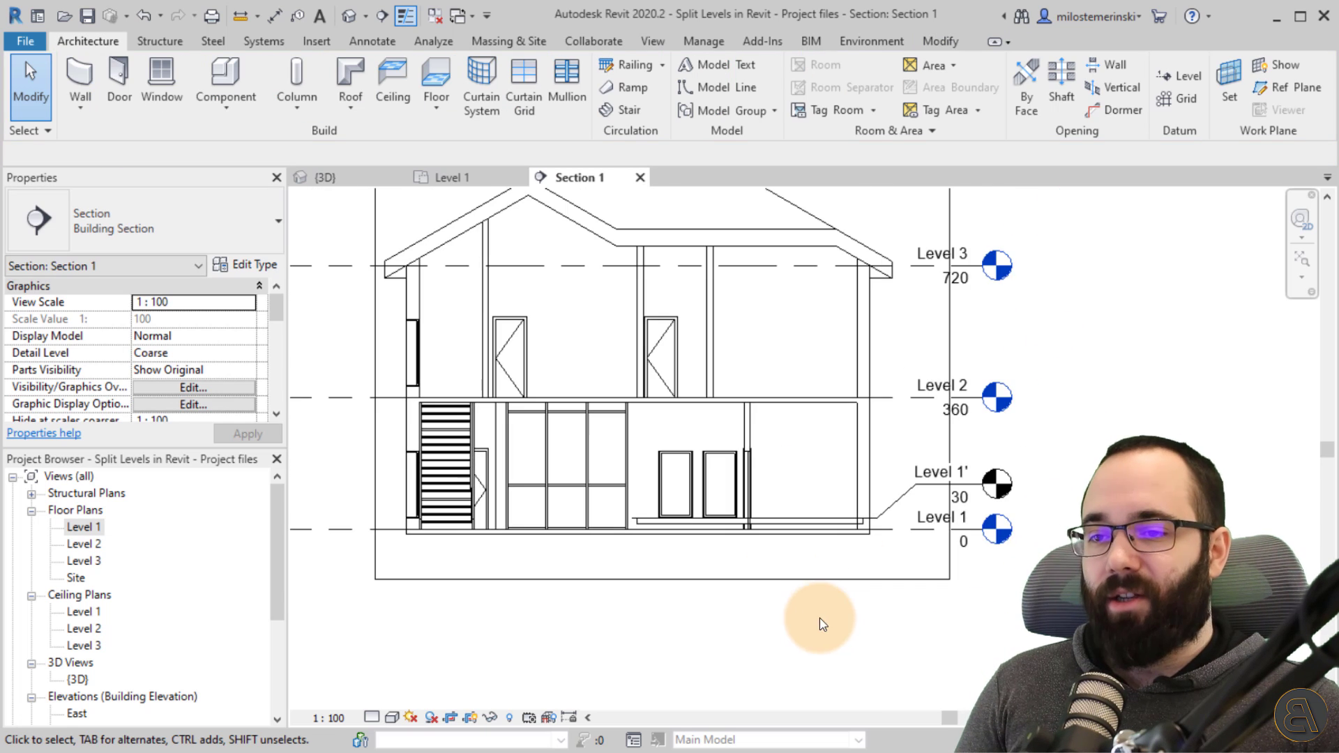
Step: Open the Level 1 floor plan from its level head, glance at the 3D view, and examine the Level 1' head in the section
middle_click_drag(700, 664, 712, 674)
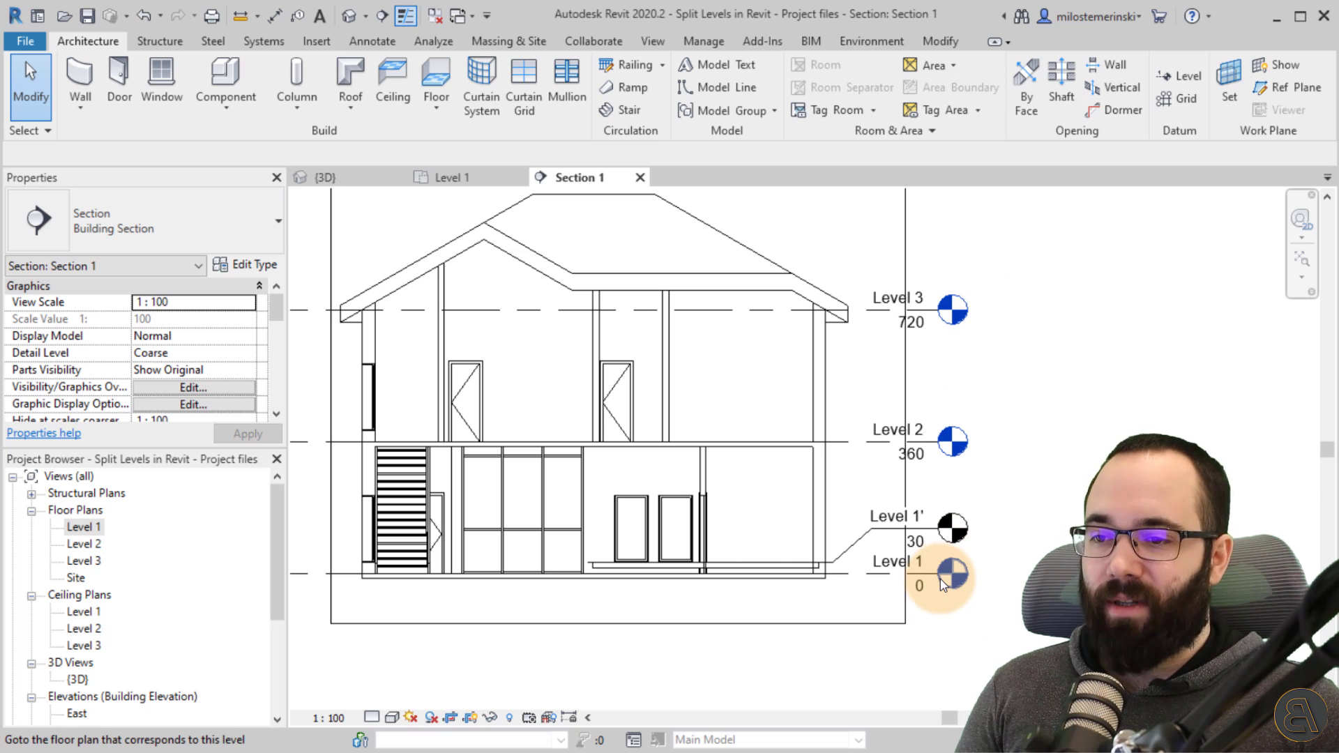
middle_click_drag(925, 552, 794, 522)
scroll(835, 509, "up", 1)
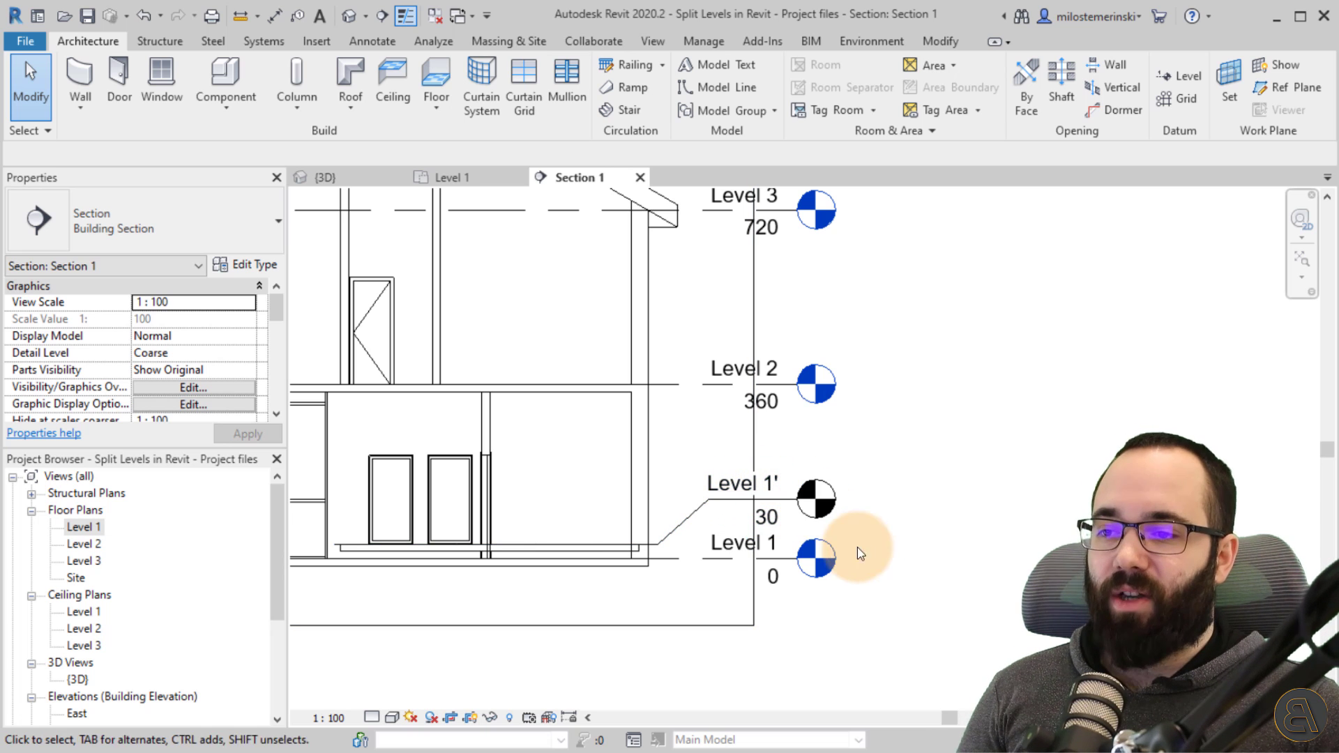
double_click(826, 571)
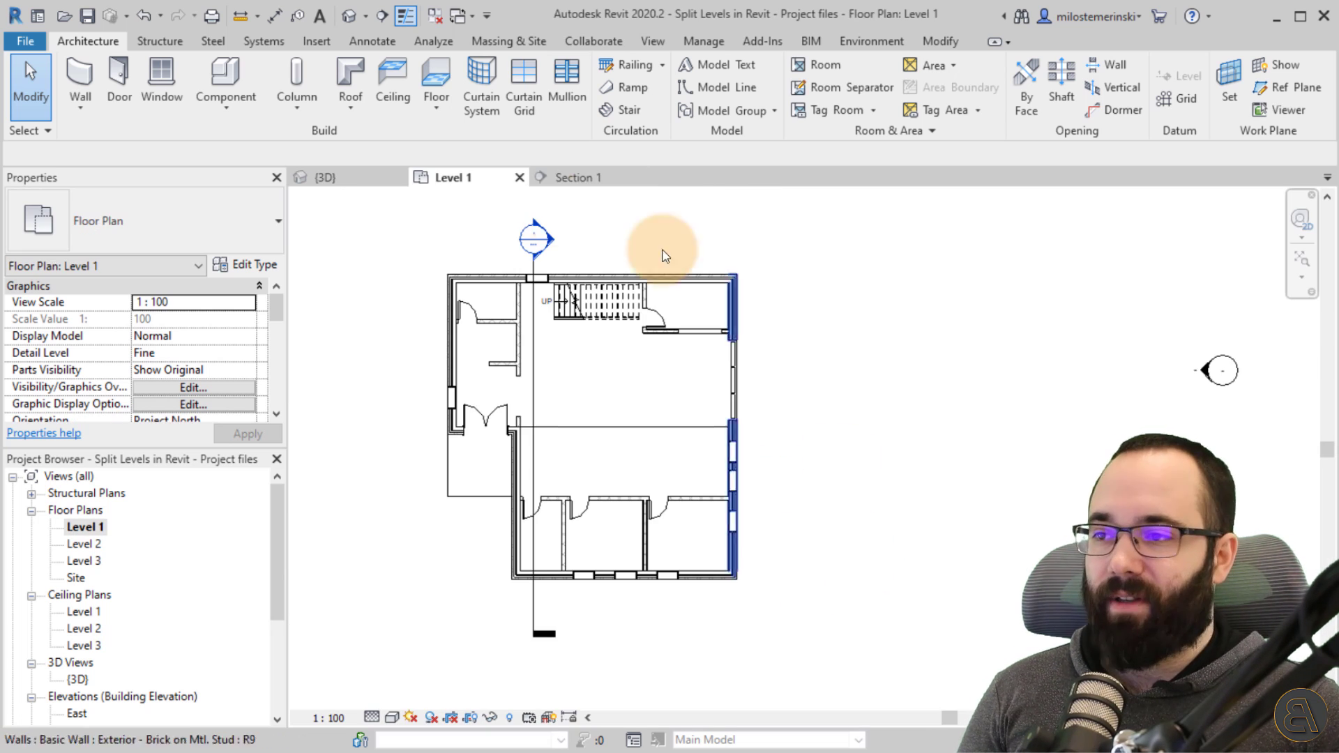
left_click(346, 179)
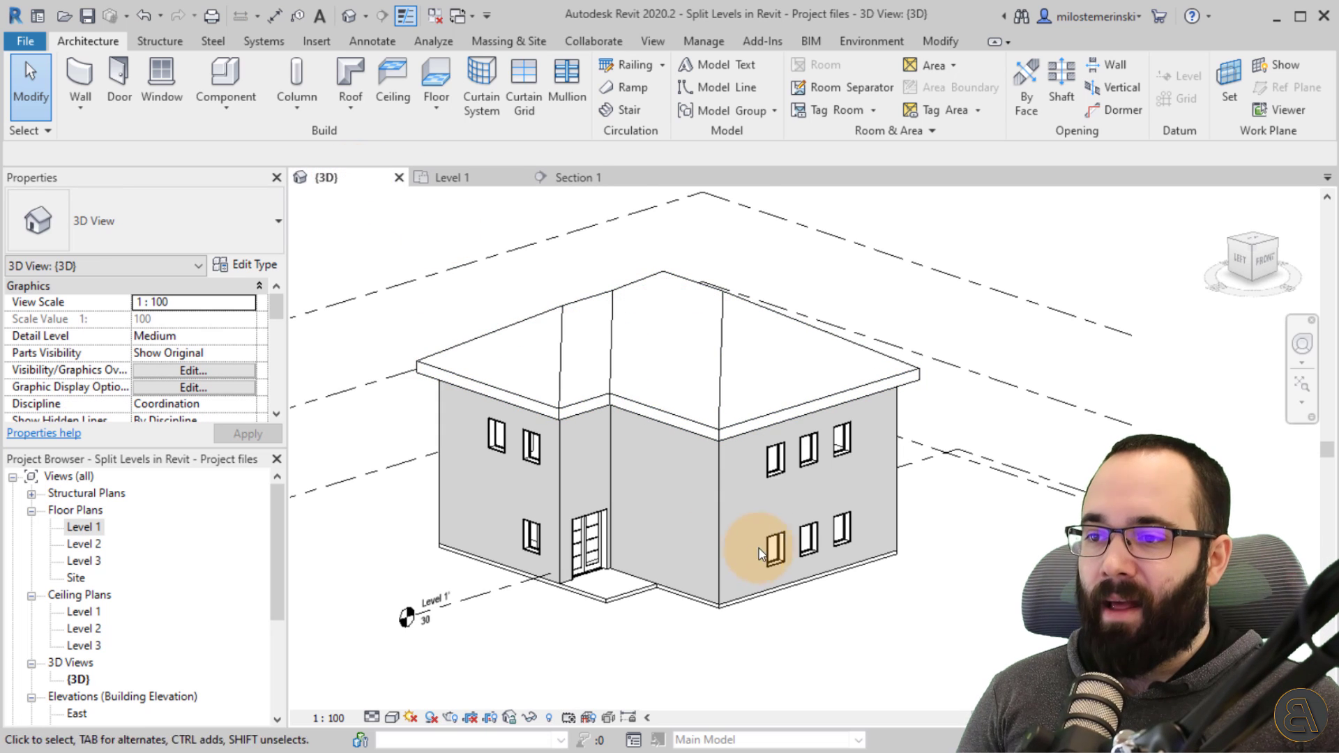
left_click(576, 179)
left_click(827, 501)
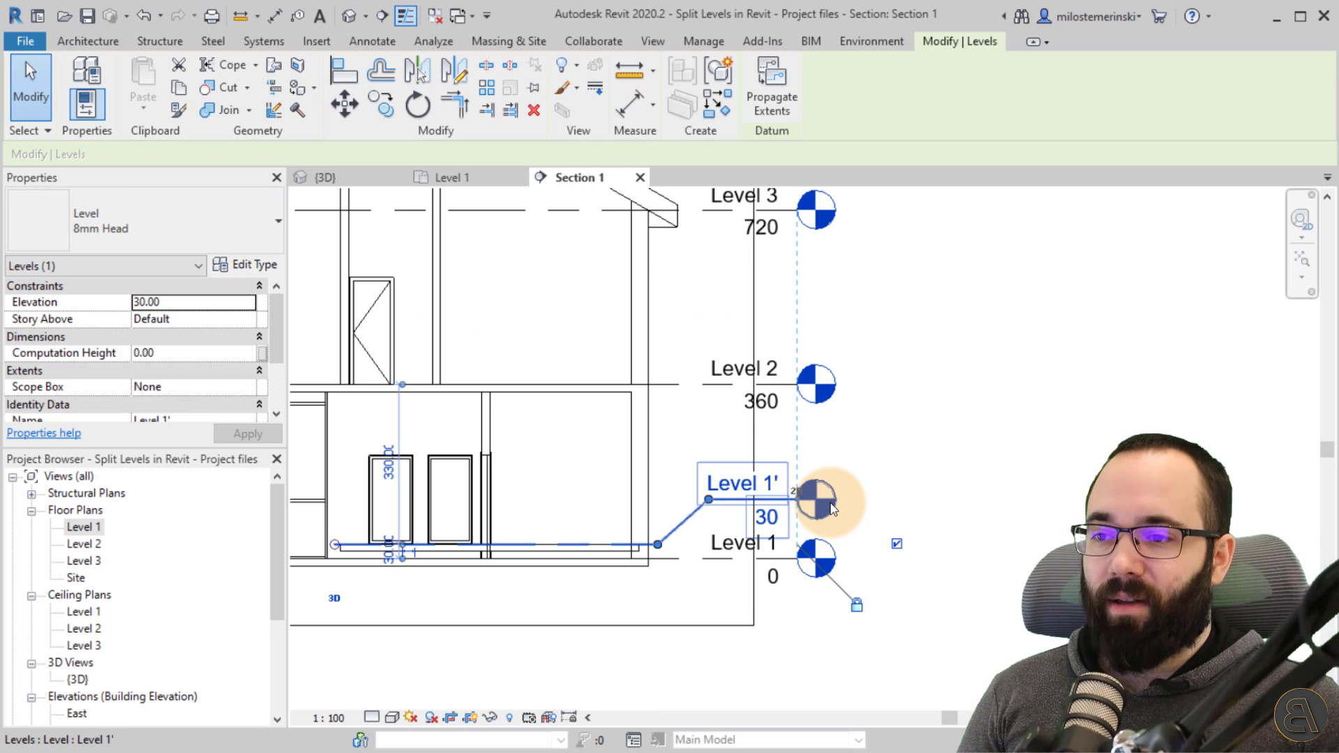
left_click(868, 510)
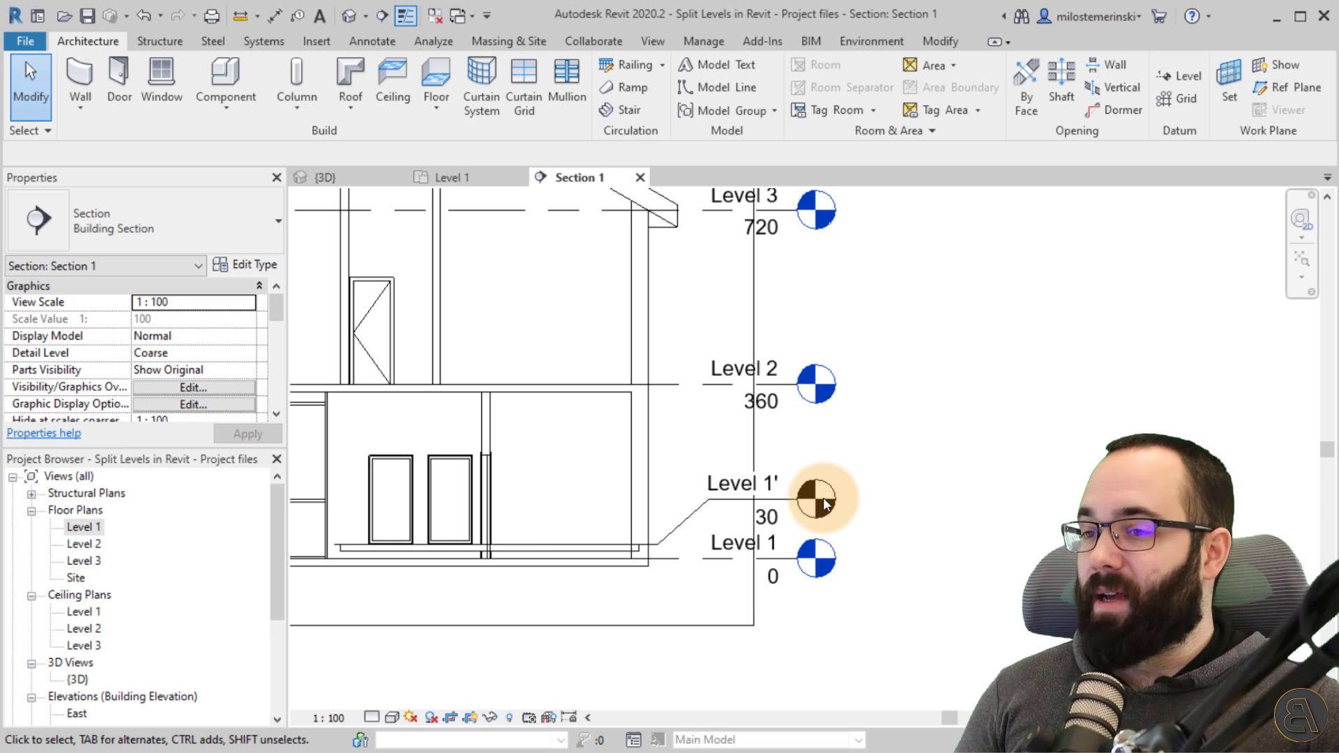
scroll(824, 502, "down", 5)
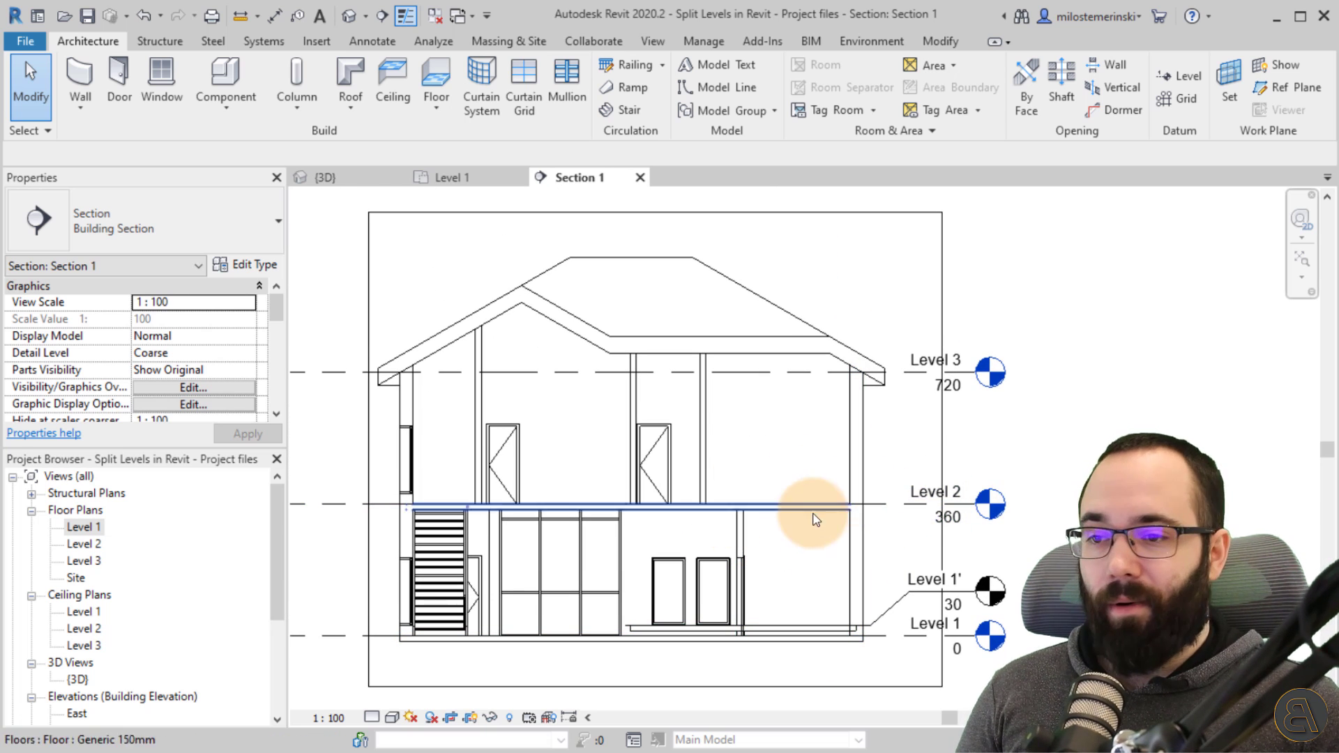
Step: Assign the raised floor slab to Level 1' with a height offset of 0
scroll(823, 530, "up", 4)
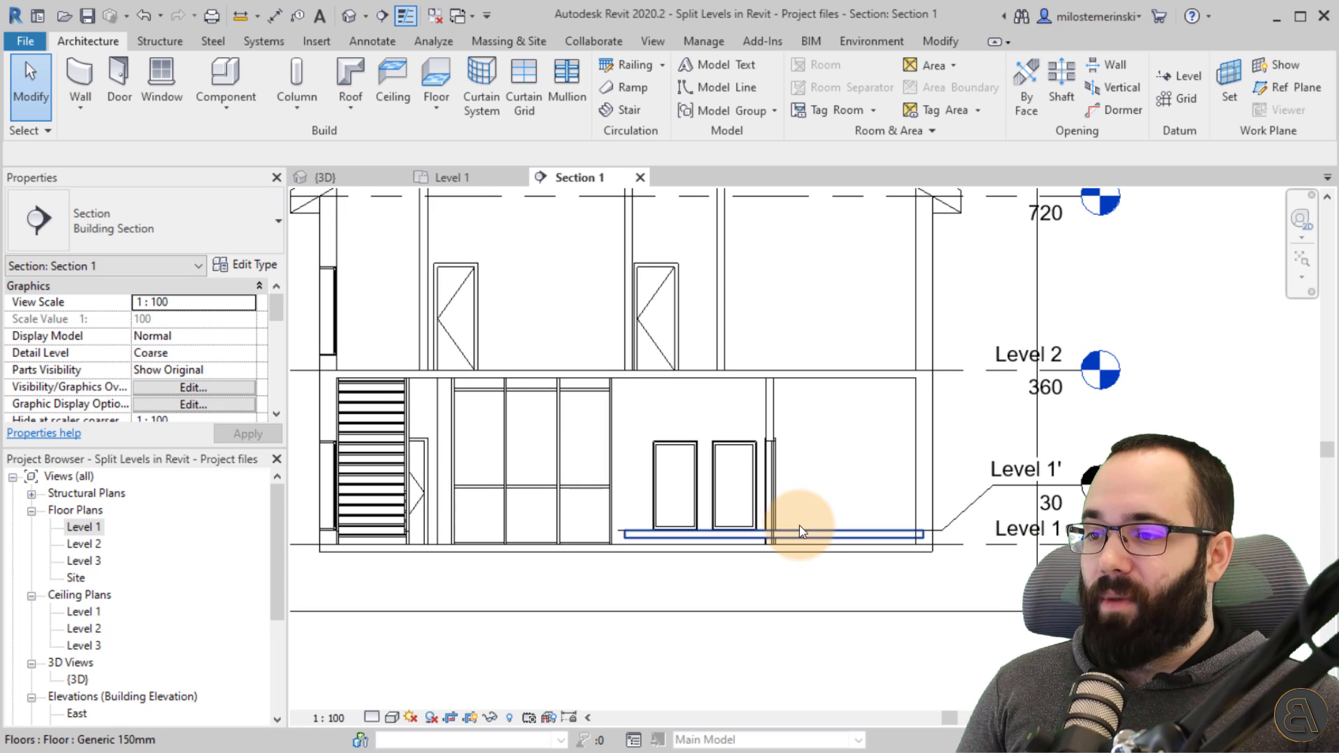
middle_click_drag(799, 531, 779, 541)
left_click(780, 541)
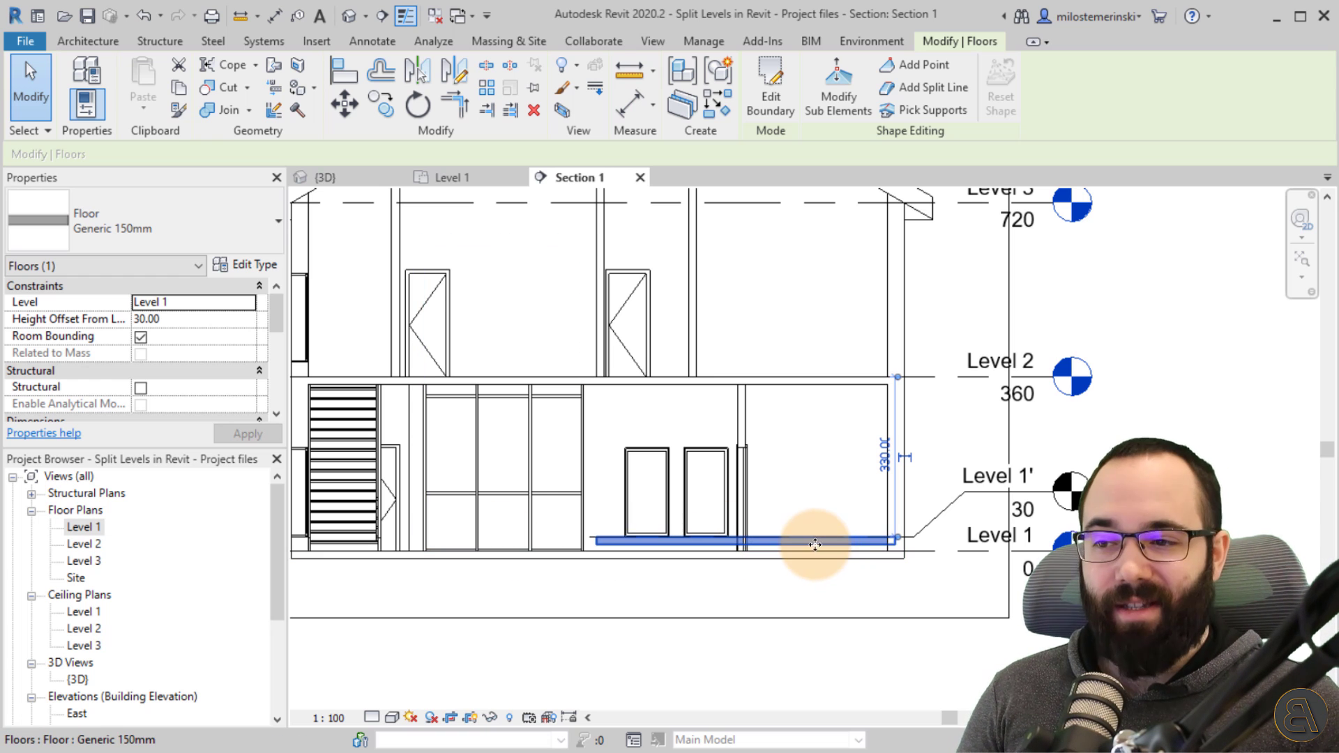
scroll(809, 541, "up", 2)
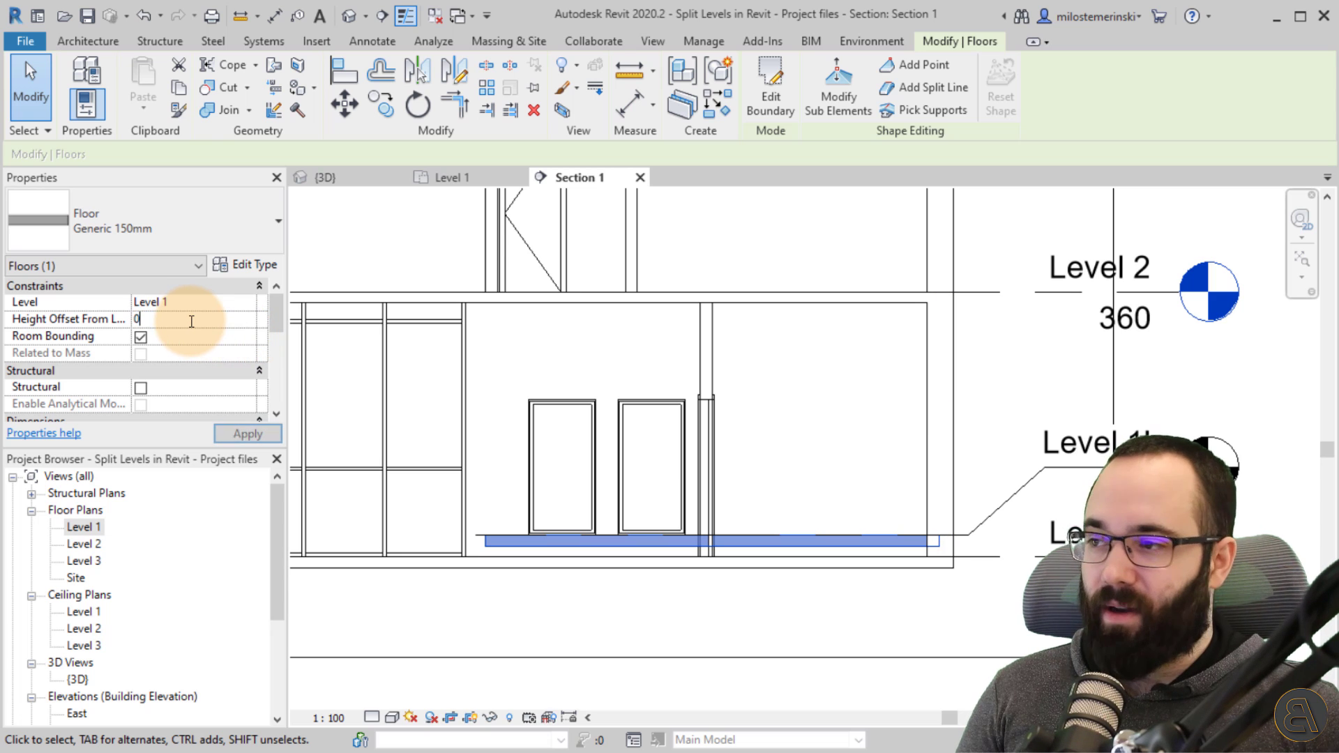
left_click(244, 306)
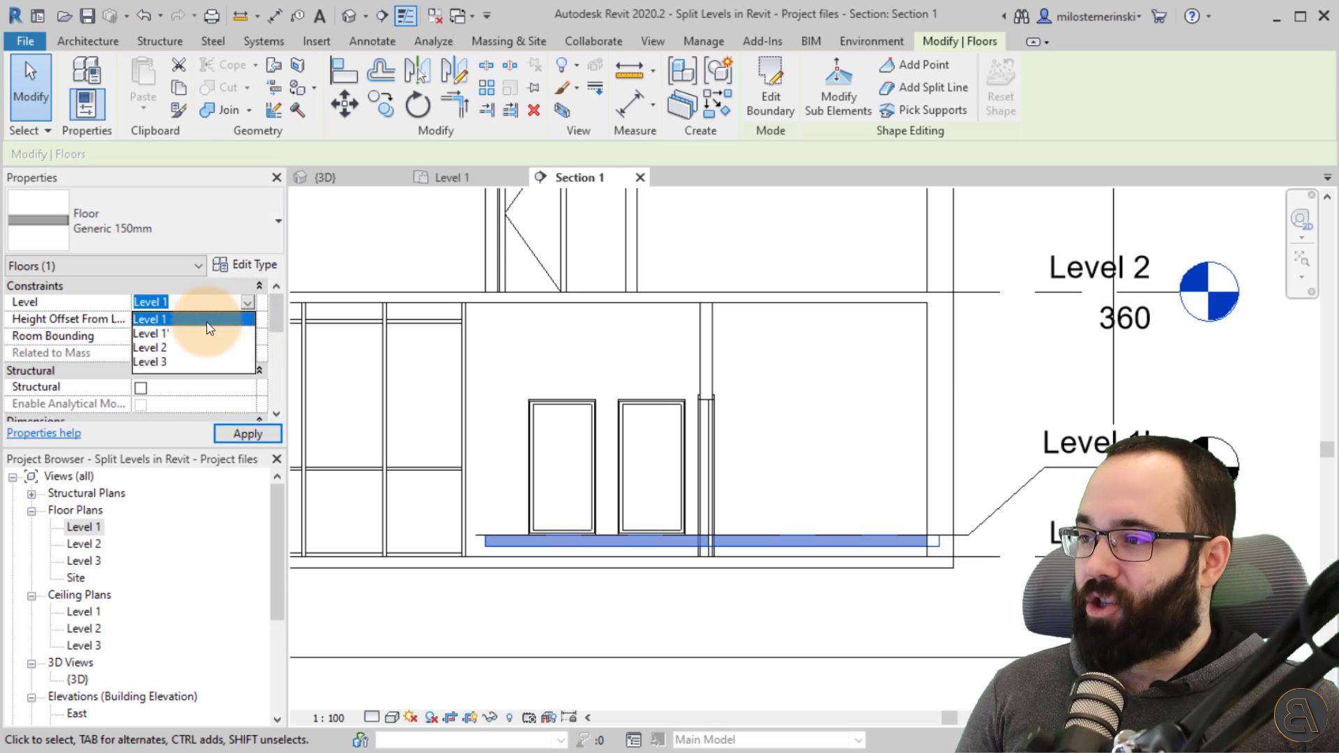
left_click(147, 337)
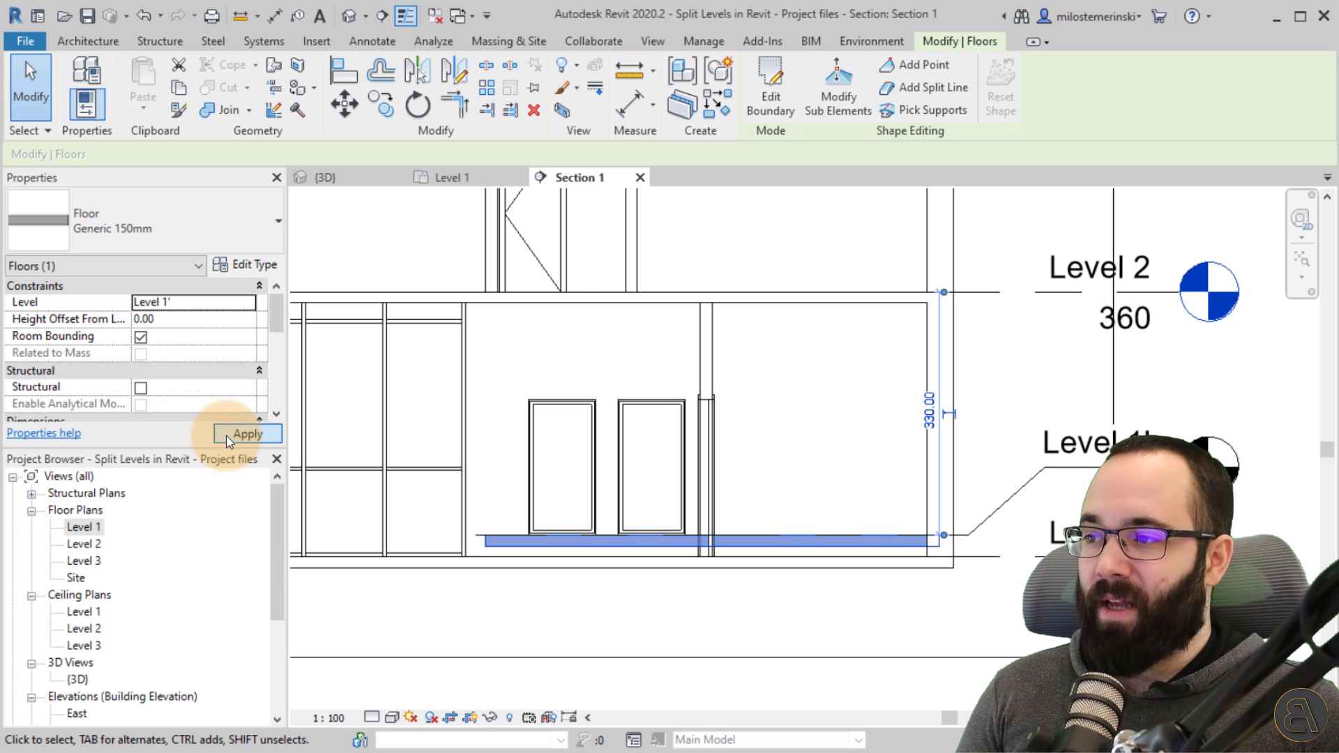
left_click(1053, 477)
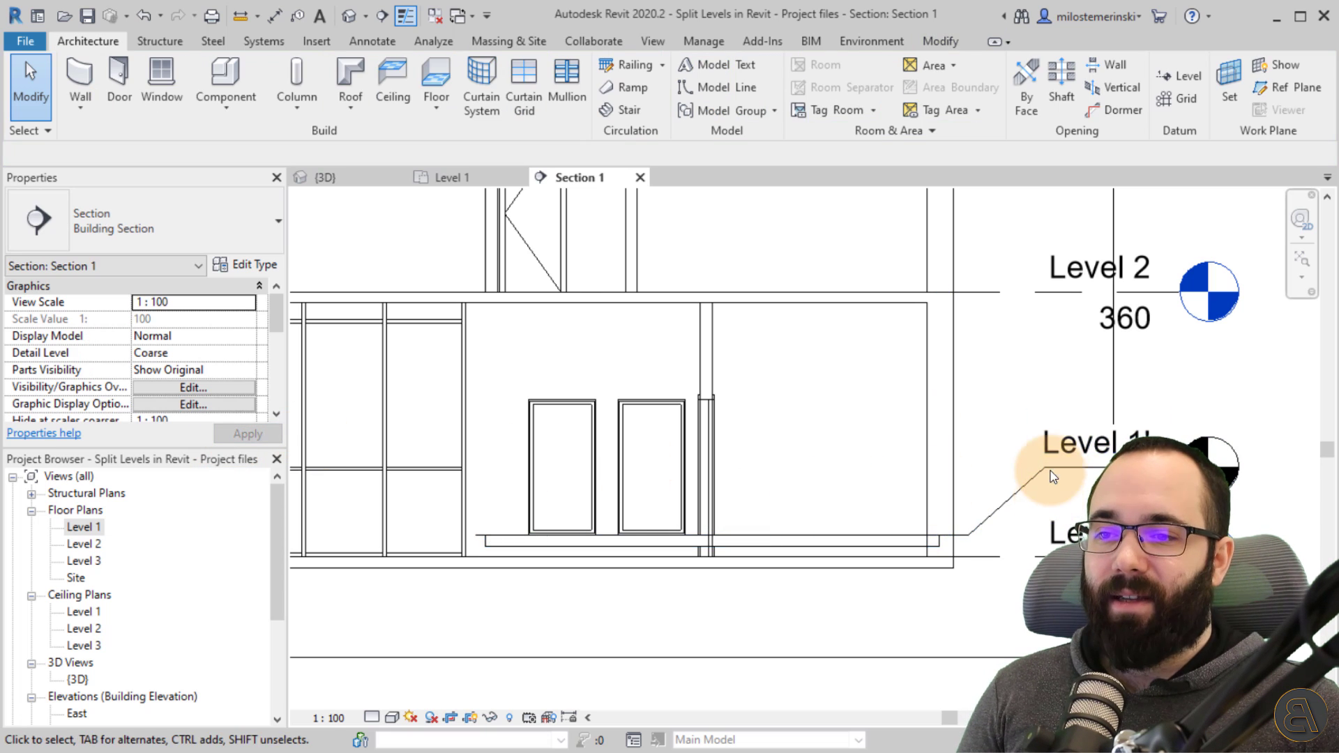
Step: Check the raised slab's level and height offset constraints in the section
middle_click_drag(1053, 477, 903, 365)
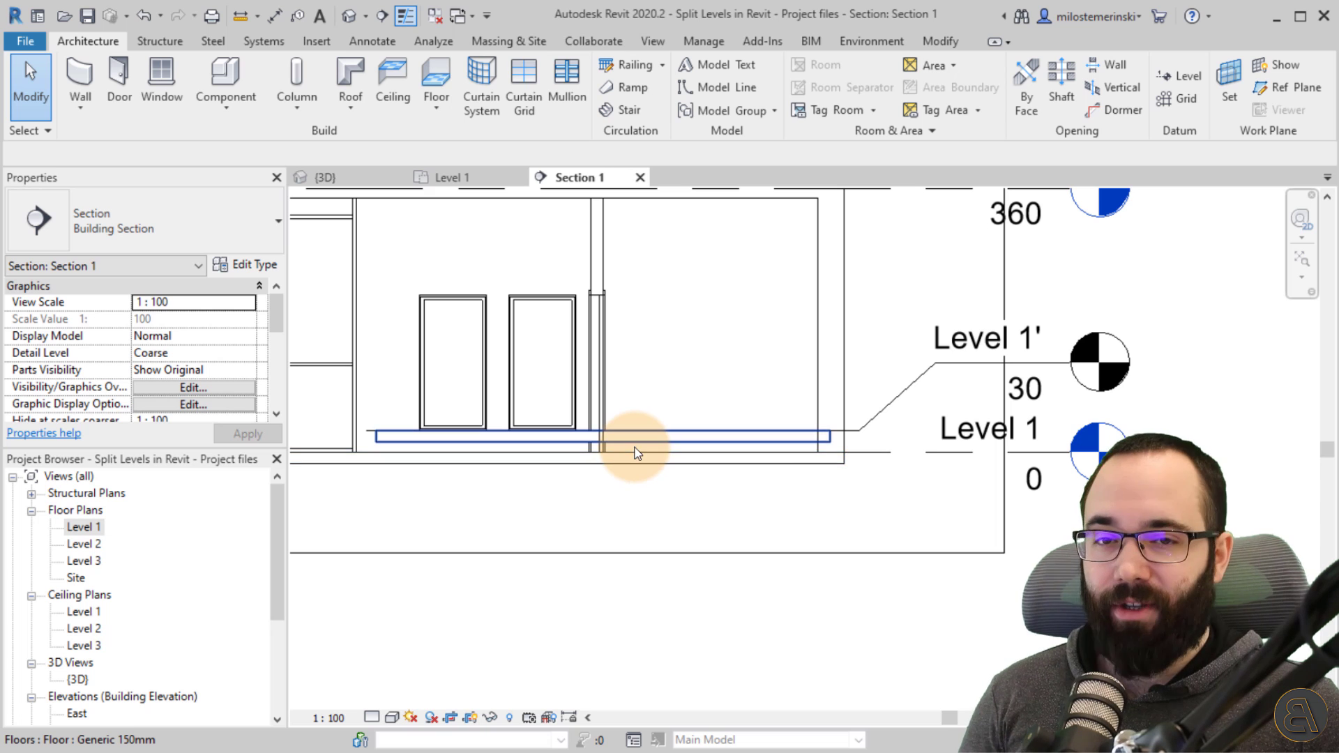
left_click(693, 450)
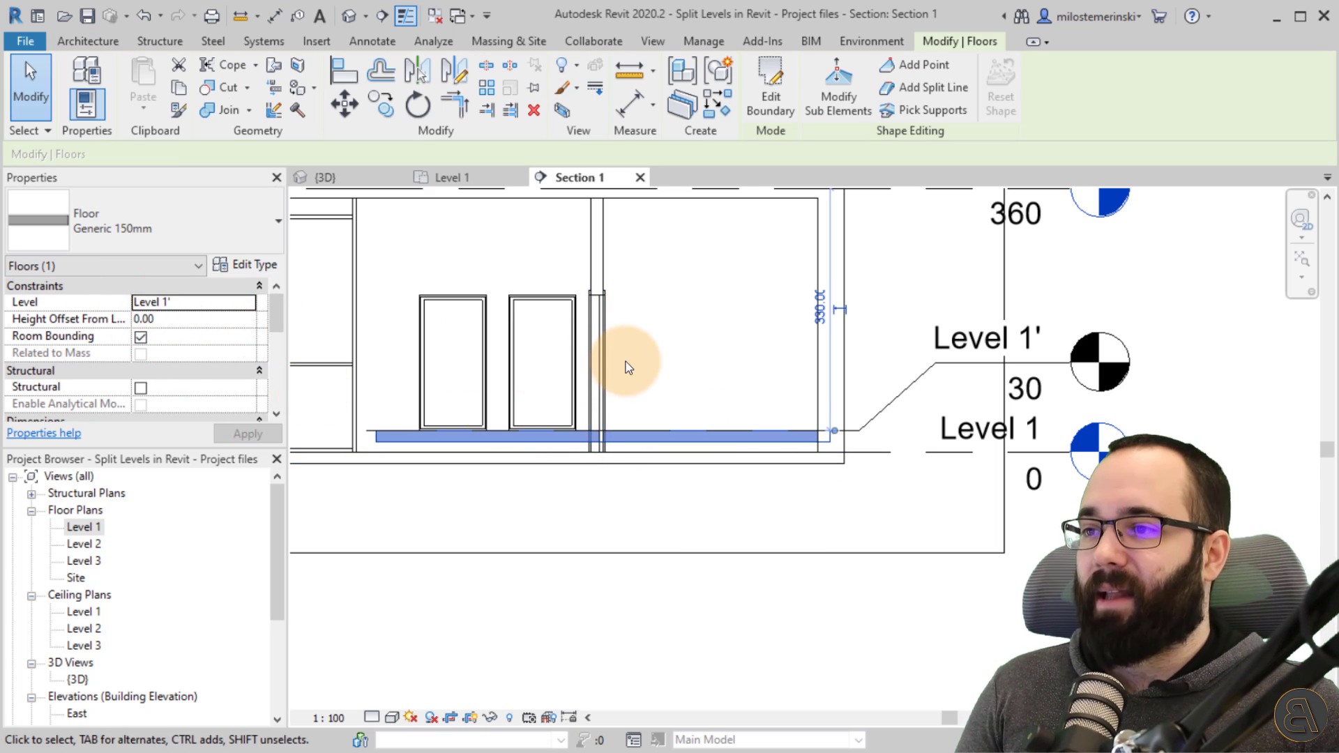
left_click(523, 228)
Step: Assign the three bedroom doors and the six windows of the raised area to Level 1' in the Level 1 plan
left_click(458, 179)
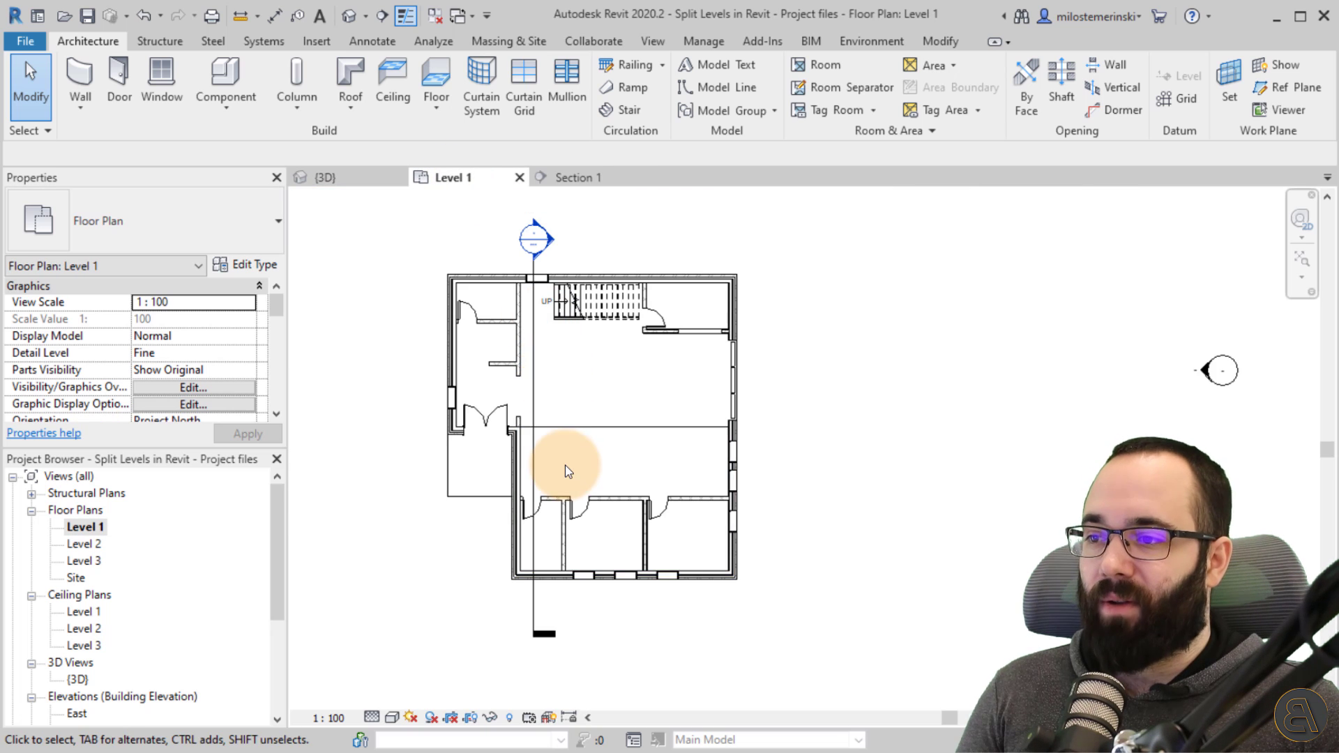
scroll(562, 456, "up", 2)
middle_click_drag(562, 454, 733, 433)
left_click(705, 501)
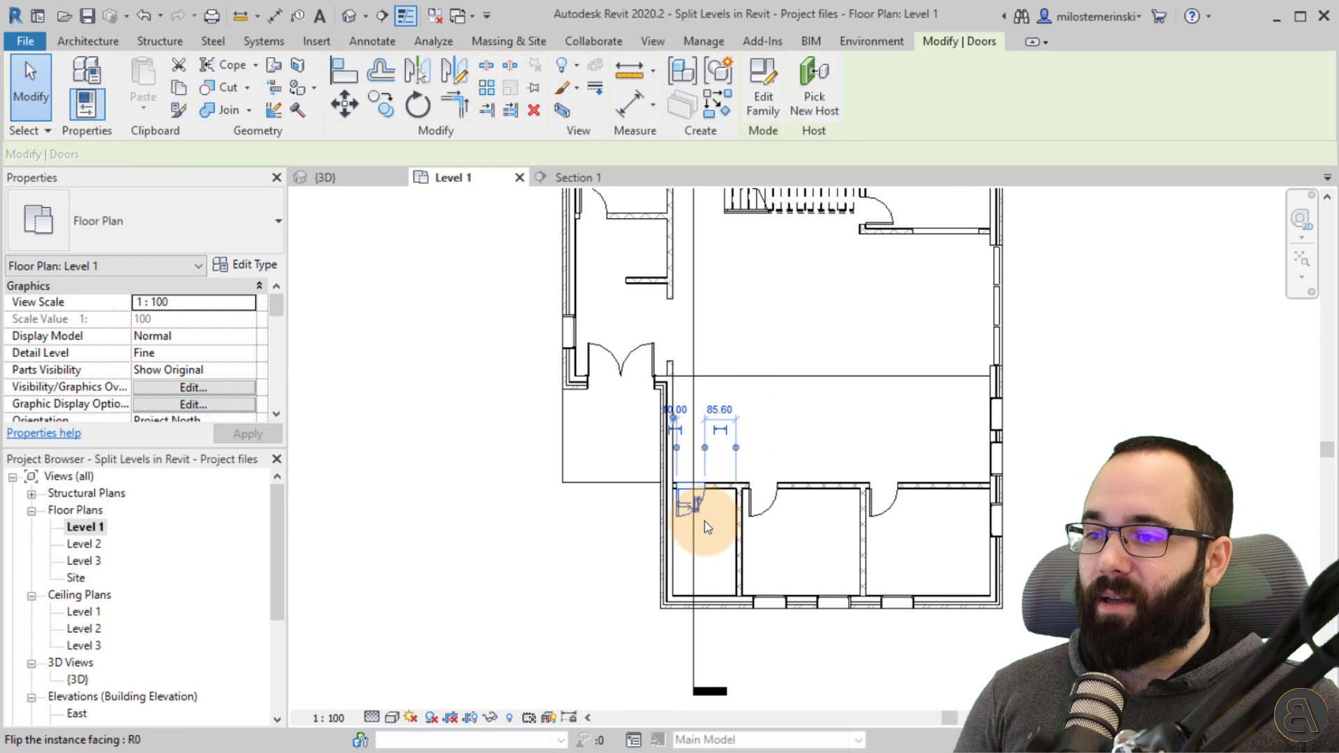
left_click(790, 523, "ctrl")
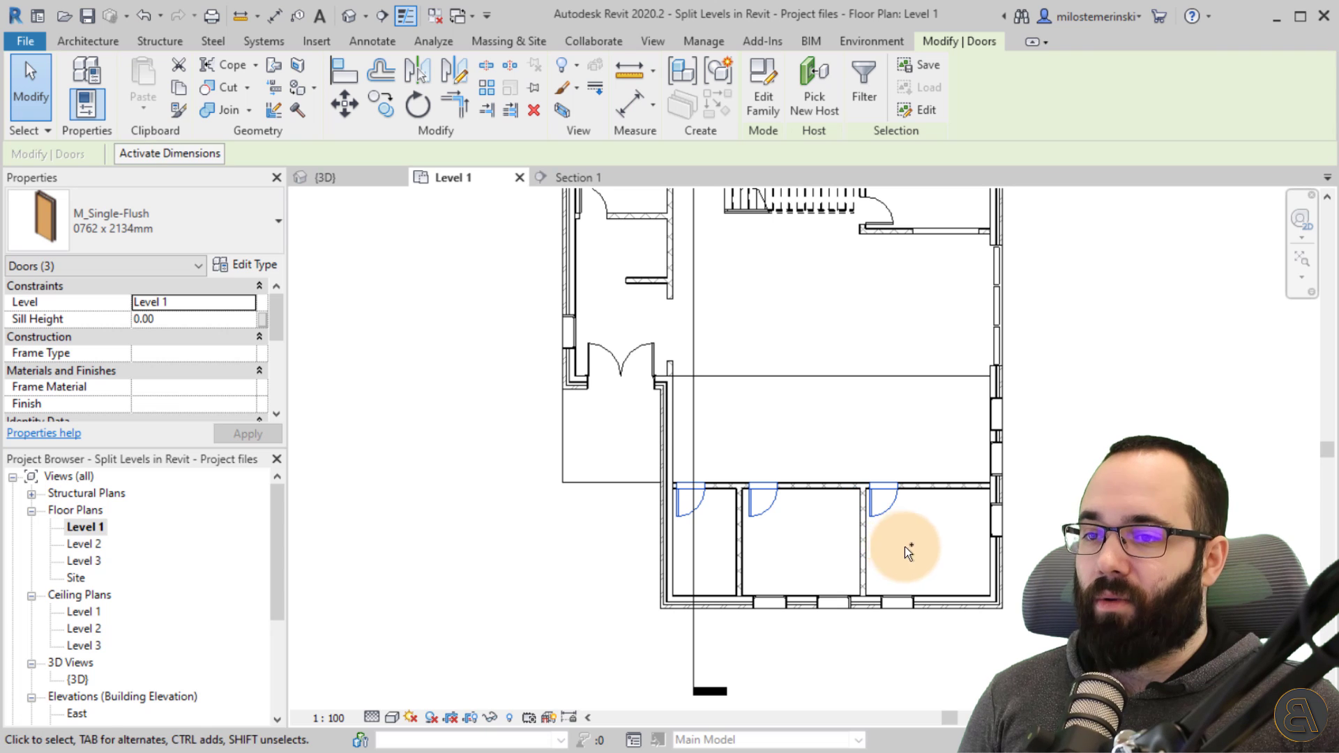
left_click(996, 523, "ctrl")
left_click(997, 416, "ctrl")
left_click(997, 457, "ctrl")
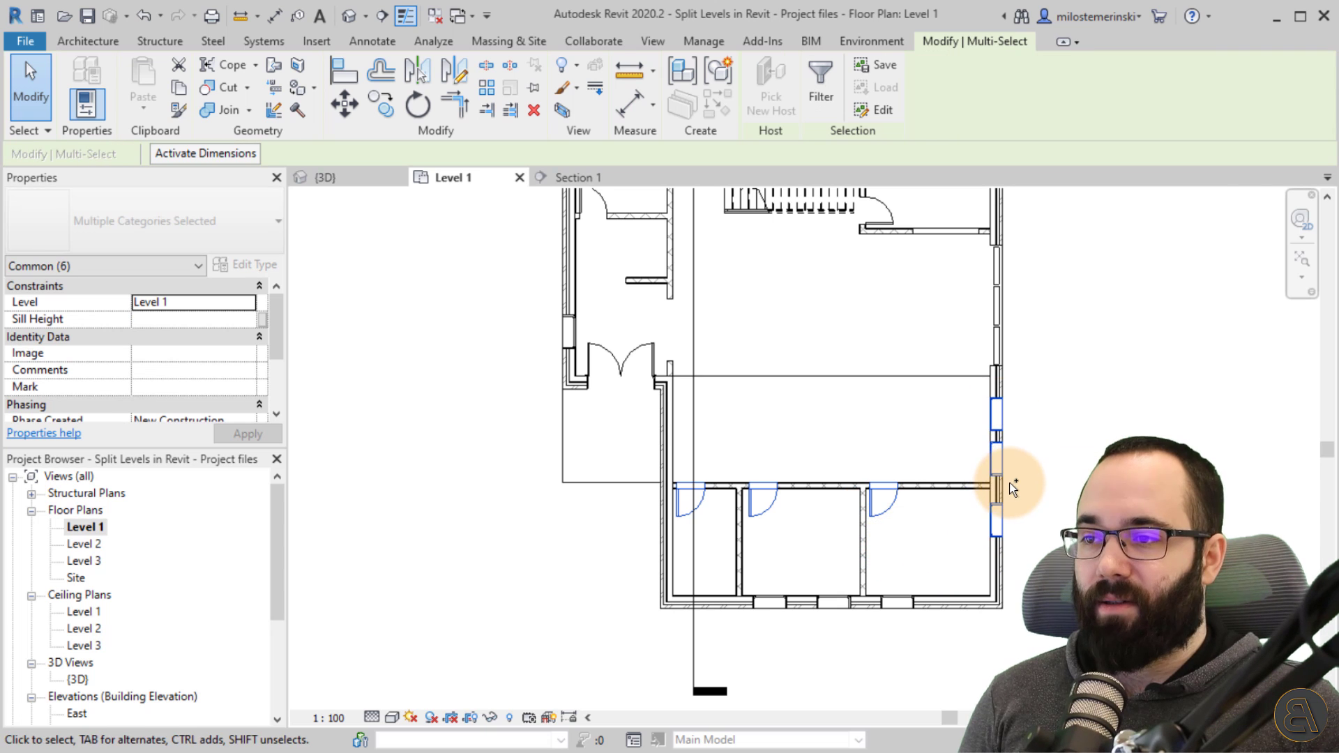
left_click(848, 604, "ctrl")
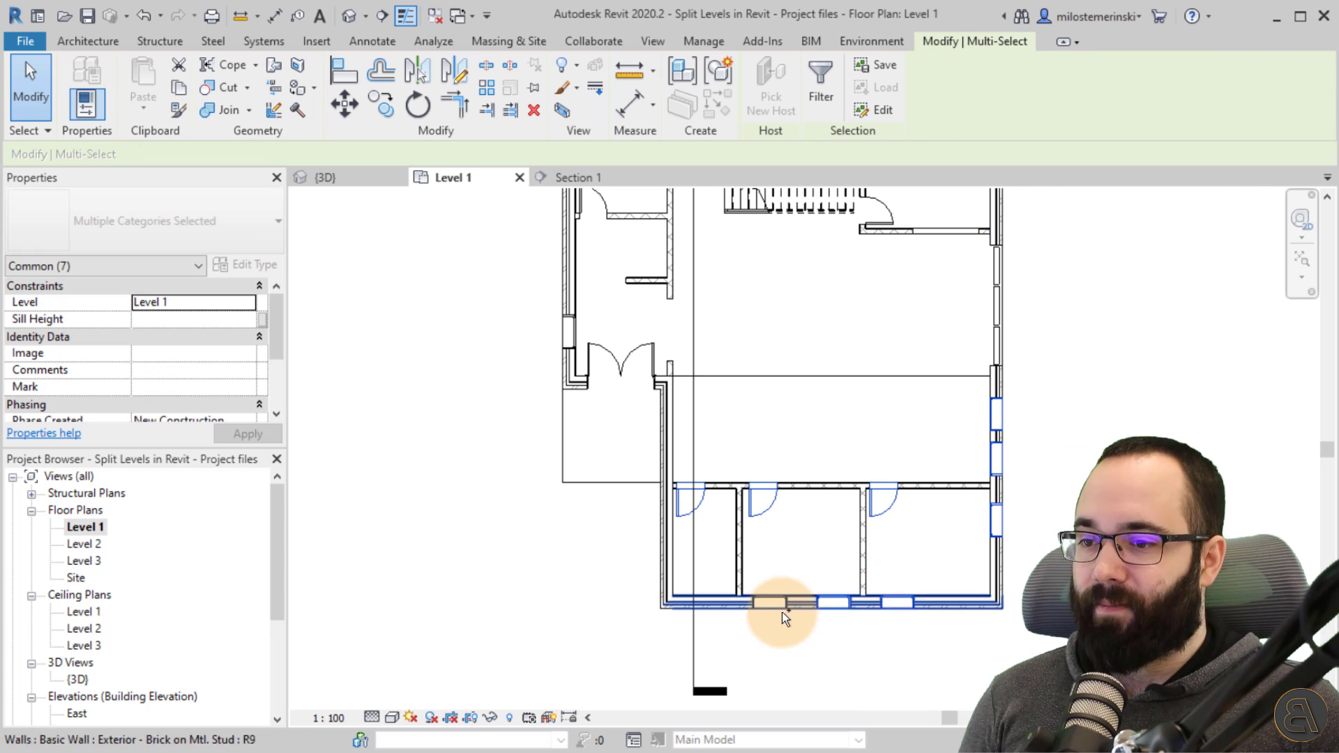
left_click(772, 604, "ctrl")
middle_click_drag(834, 556, 602, 553)
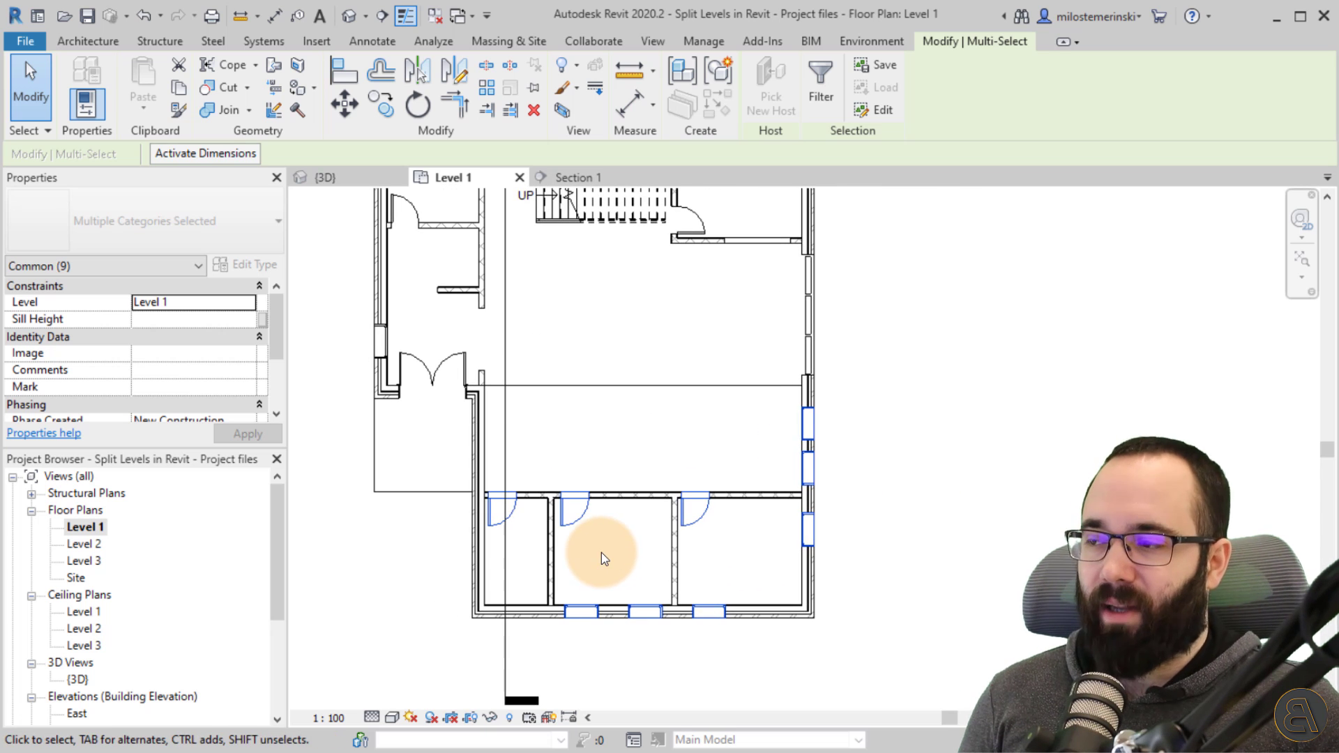
left_click(244, 303)
left_click(247, 303)
left_click(160, 335)
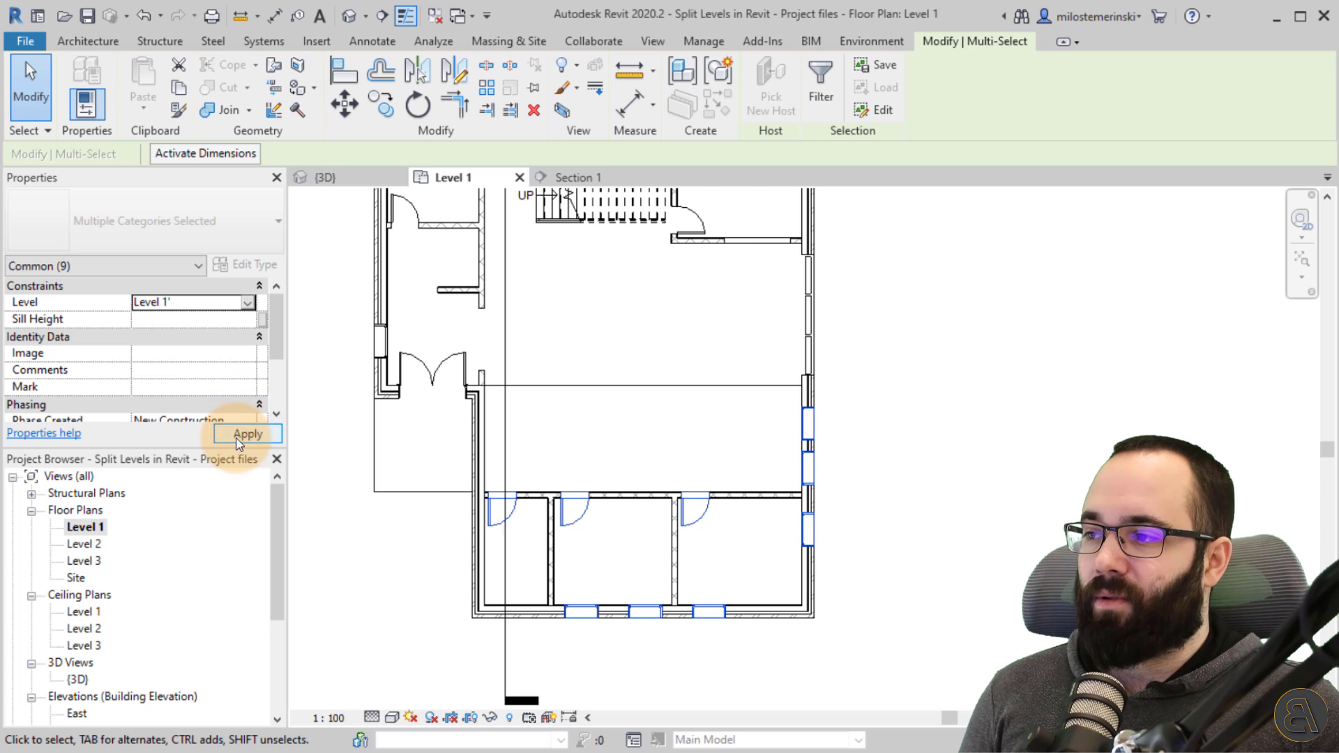
left_click(248, 434)
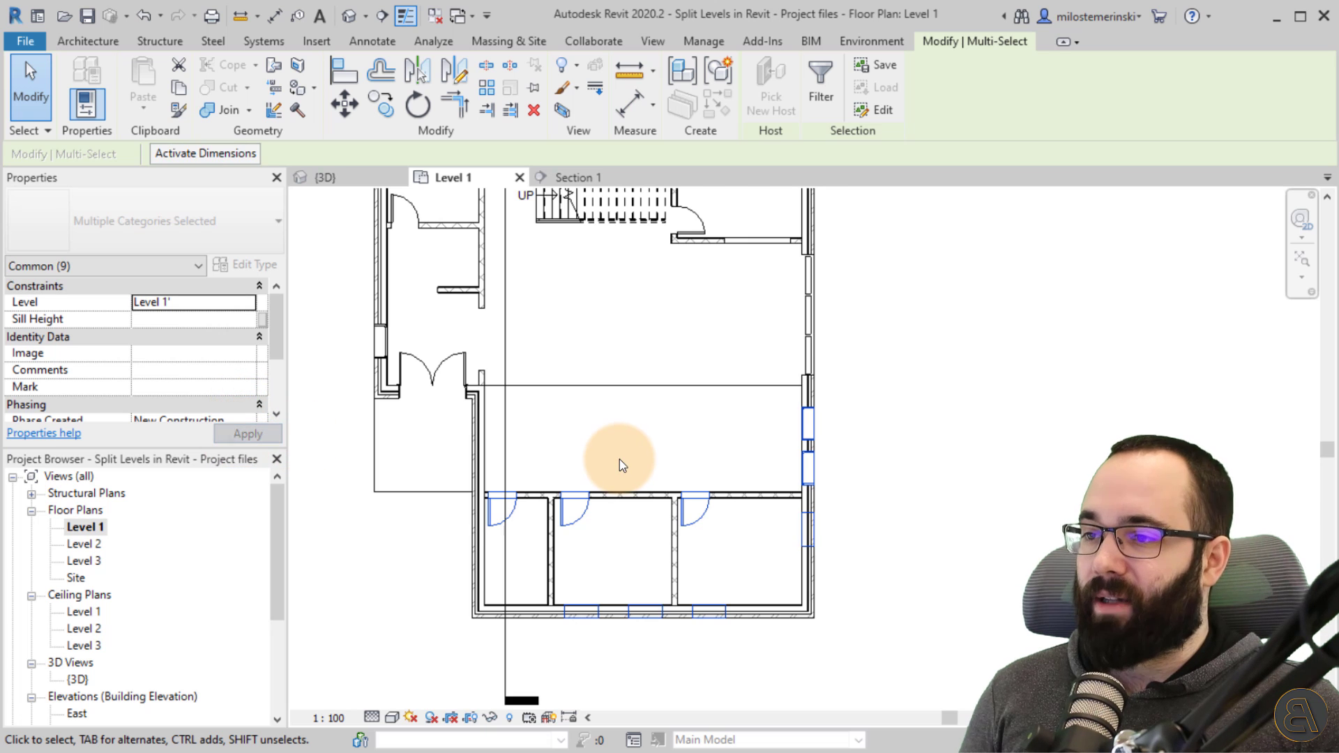
Step: Set the base constraint of the three interior blockwork walls in the raised area to Level 1'
left_click(642, 496)
left_click(551, 550, "ctrl")
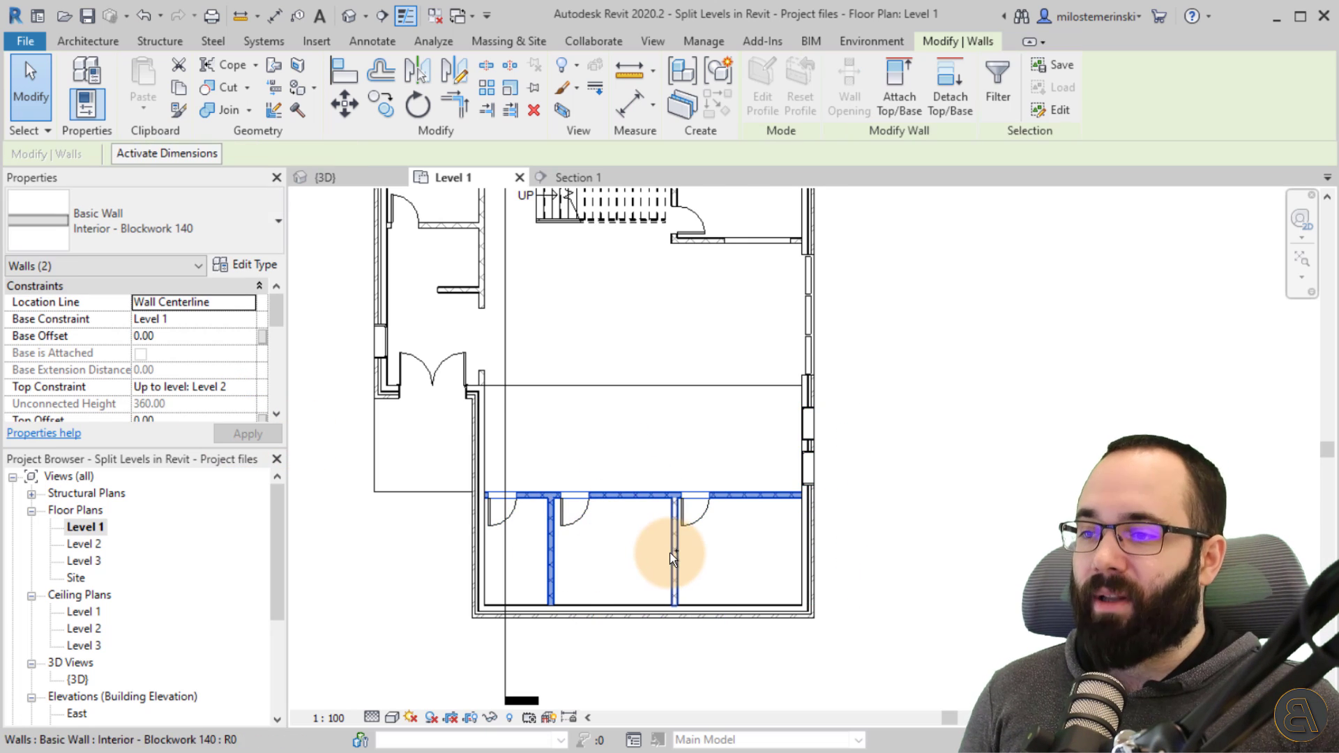
left_click(675, 530, "ctrl")
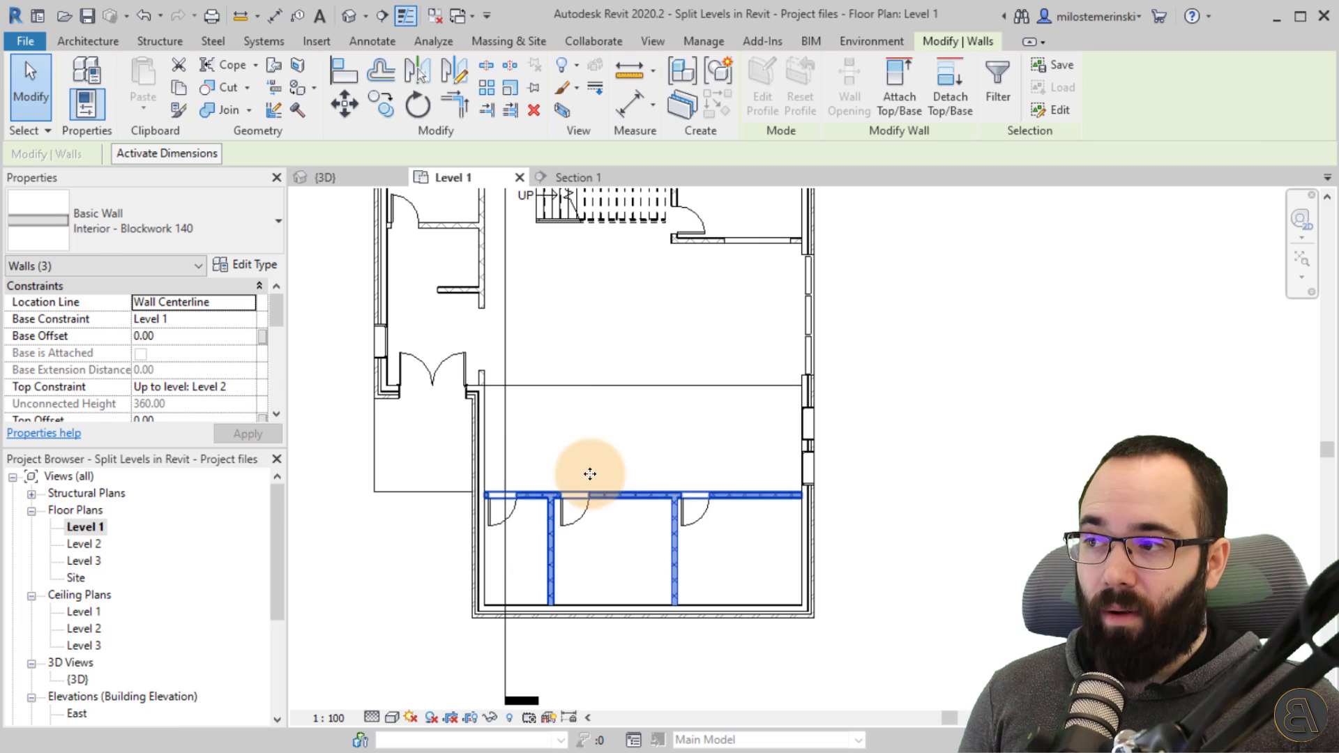
left_click(247, 319)
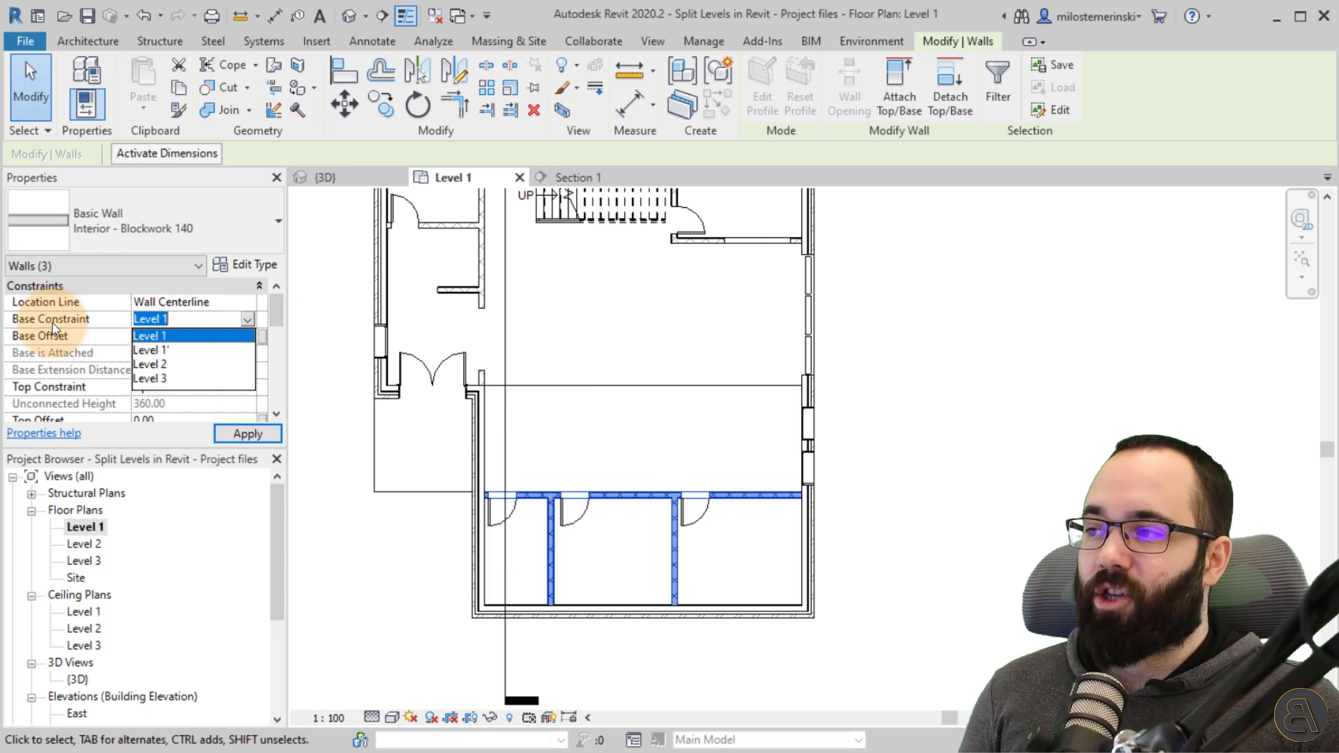
left_click(154, 349)
left_click(249, 433)
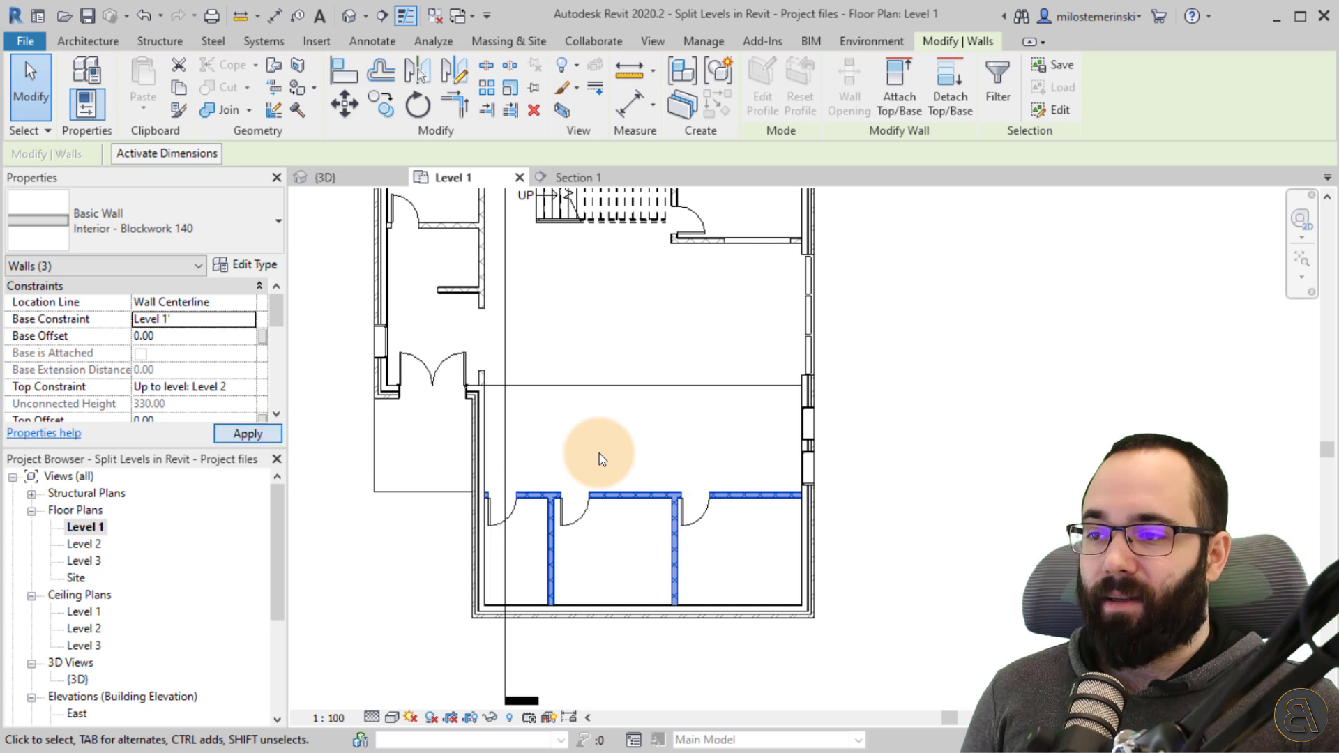
scroll(493, 537, "up", 3)
left_click(523, 482)
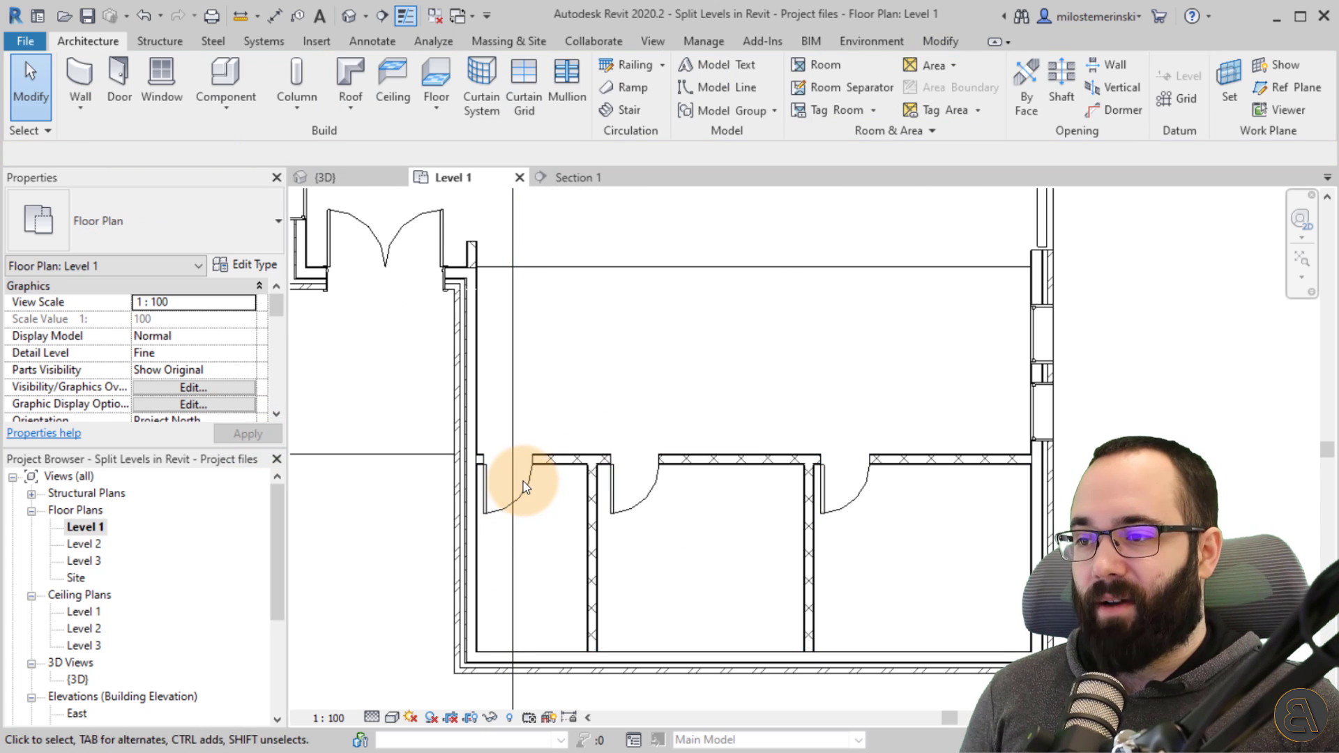
Step: Open the boundary sketch of the Level 1 floor slab that extends under the entrance porch for editing
middle_click_drag(615, 313, 695, 403)
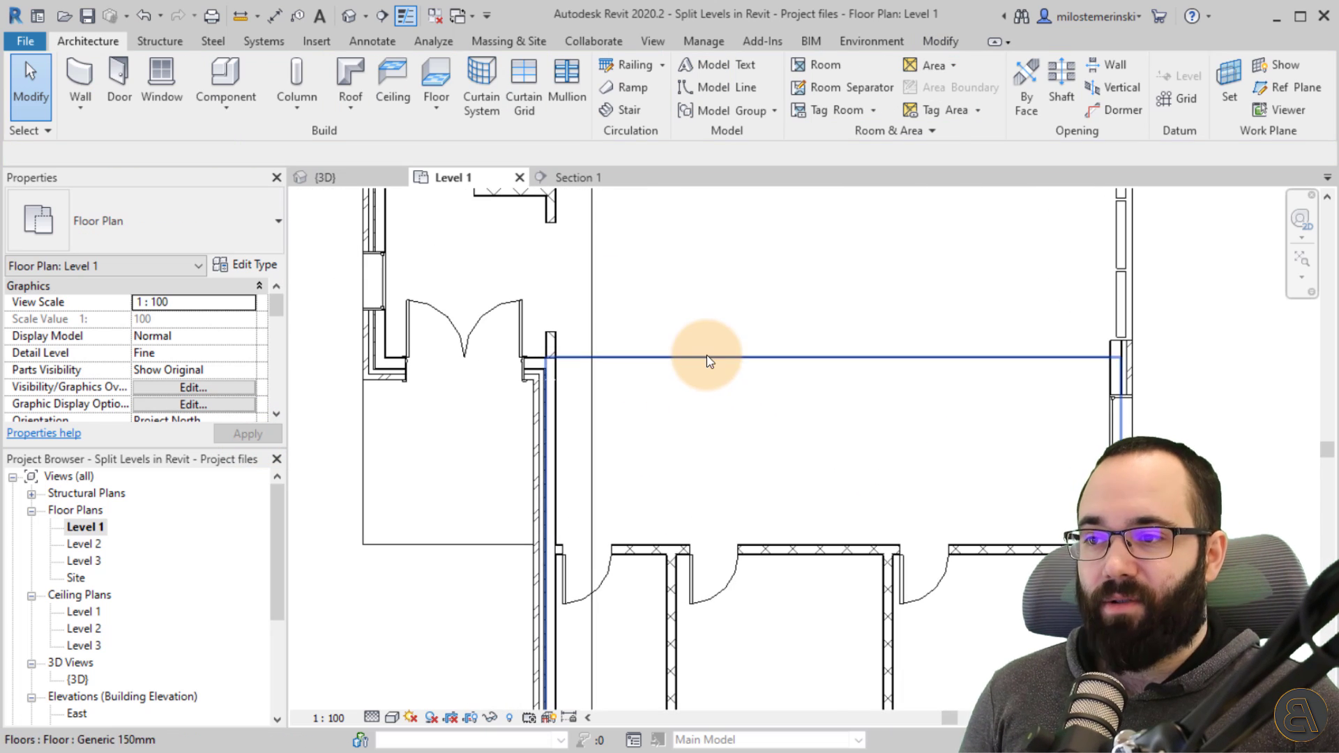
scroll(777, 446, "down", 1)
scroll(777, 446, "down", 1)
scroll(732, 469, "down", 1)
left_click(537, 517)
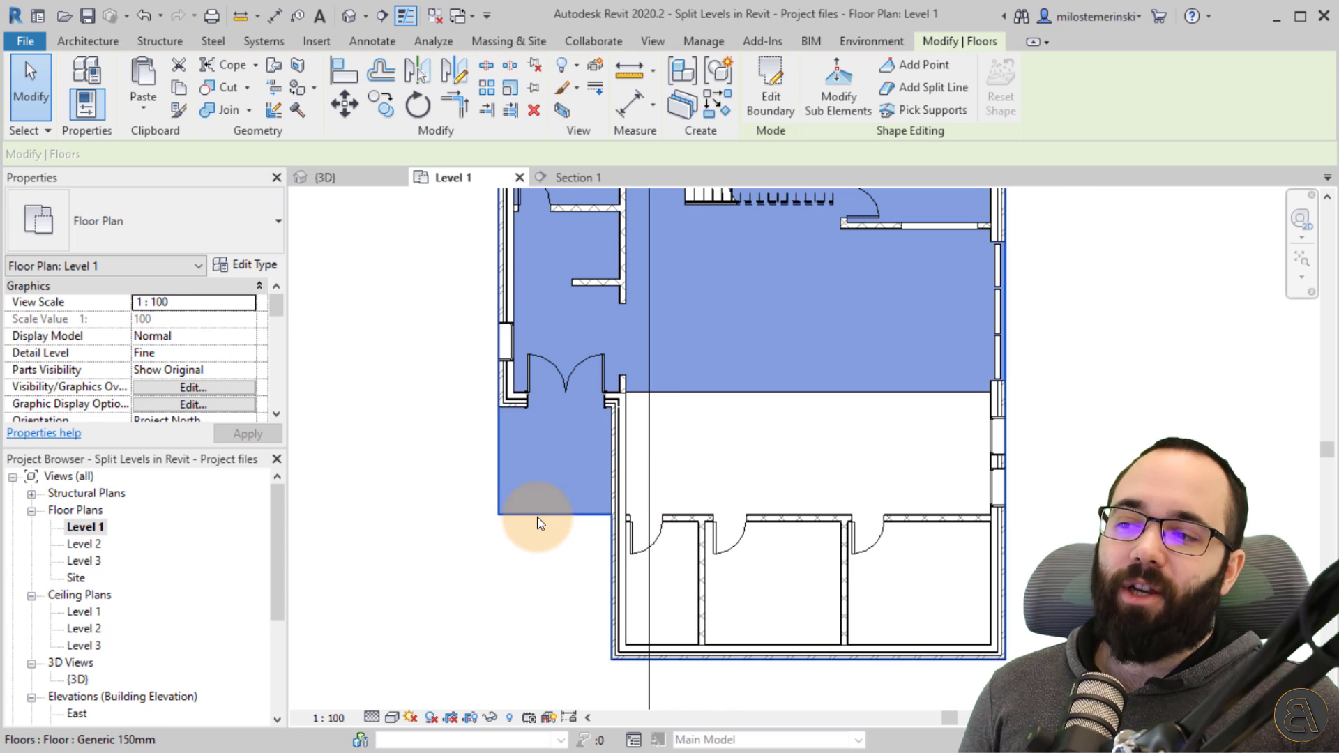
scroll(634, 427, "down", 2)
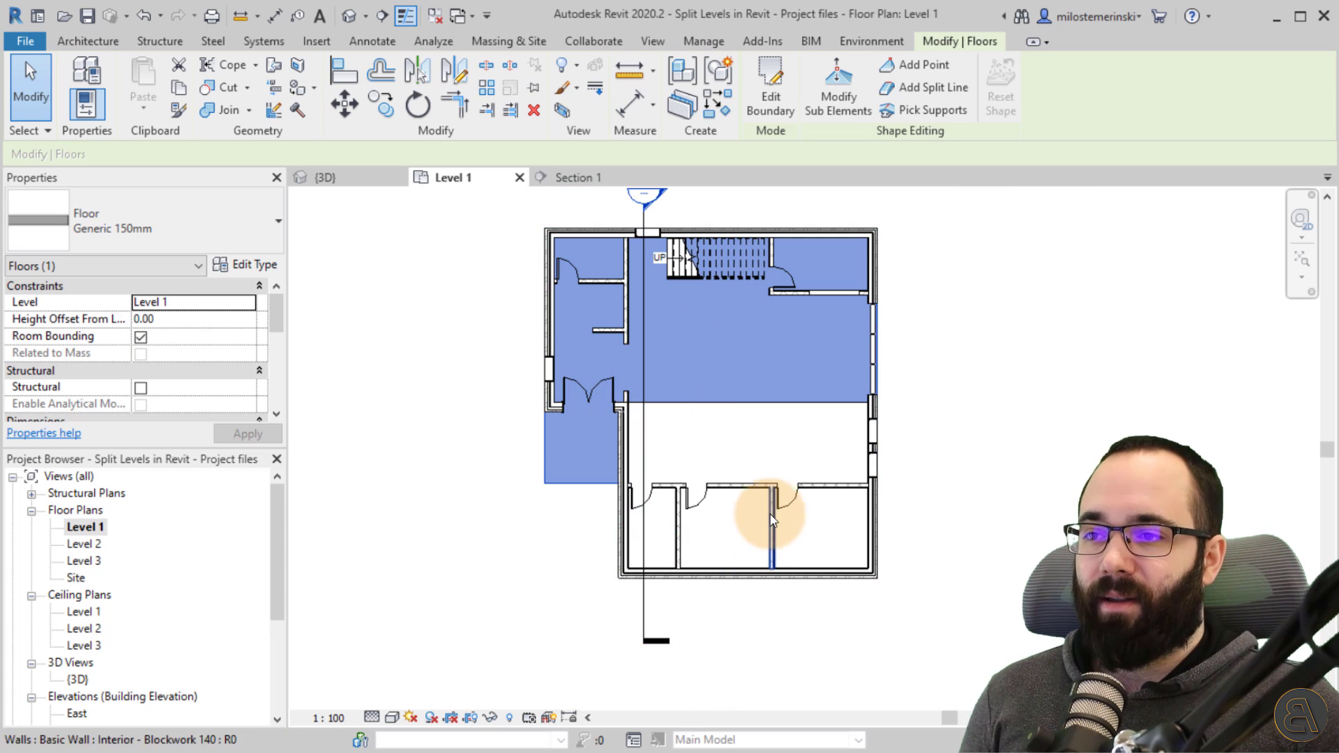
middle_click_drag(770, 518, 605, 544)
left_click(771, 98)
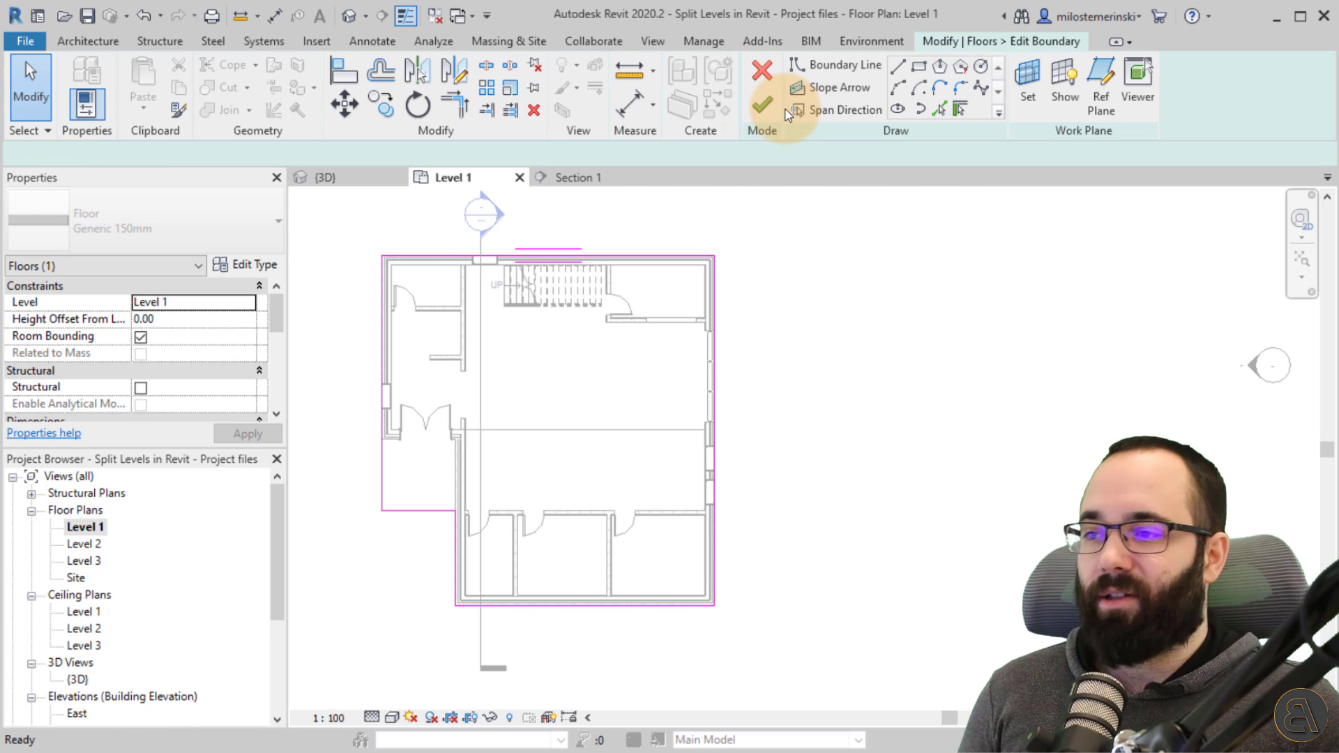
scroll(426, 490, "up", 3)
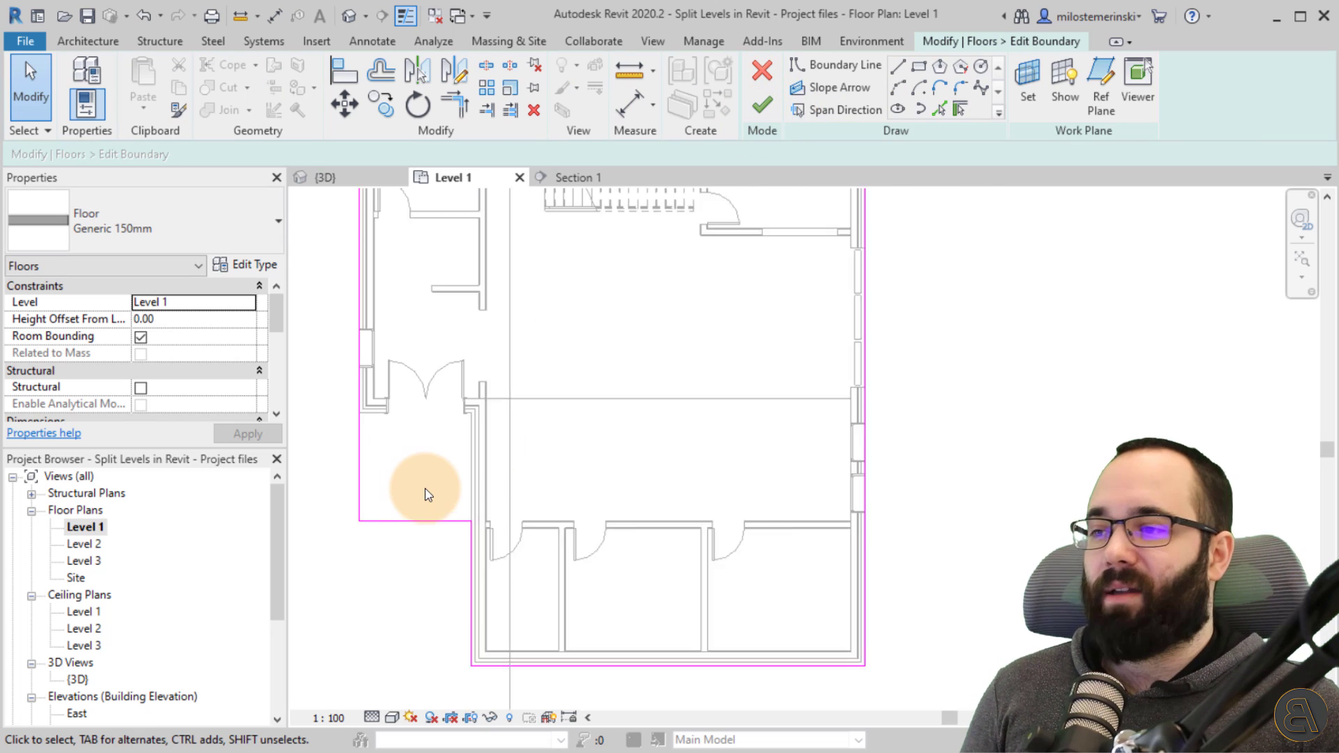
Step: Add floor boundary lines by picking the exterior wall edge beside the porch and the wall edge across the entrance doors
left_click(932, 105)
scroll(504, 401, "up", 5)
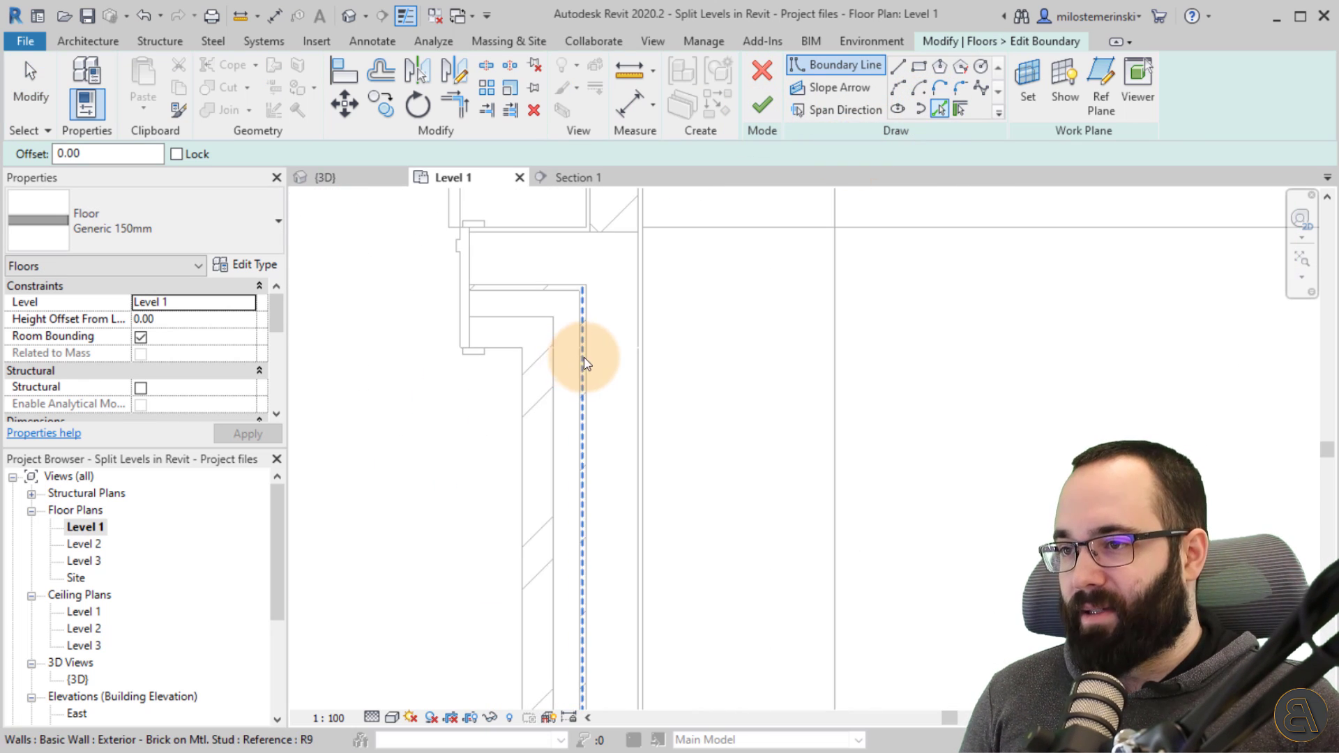
left_click(586, 362)
scroll(588, 363, "down", 5)
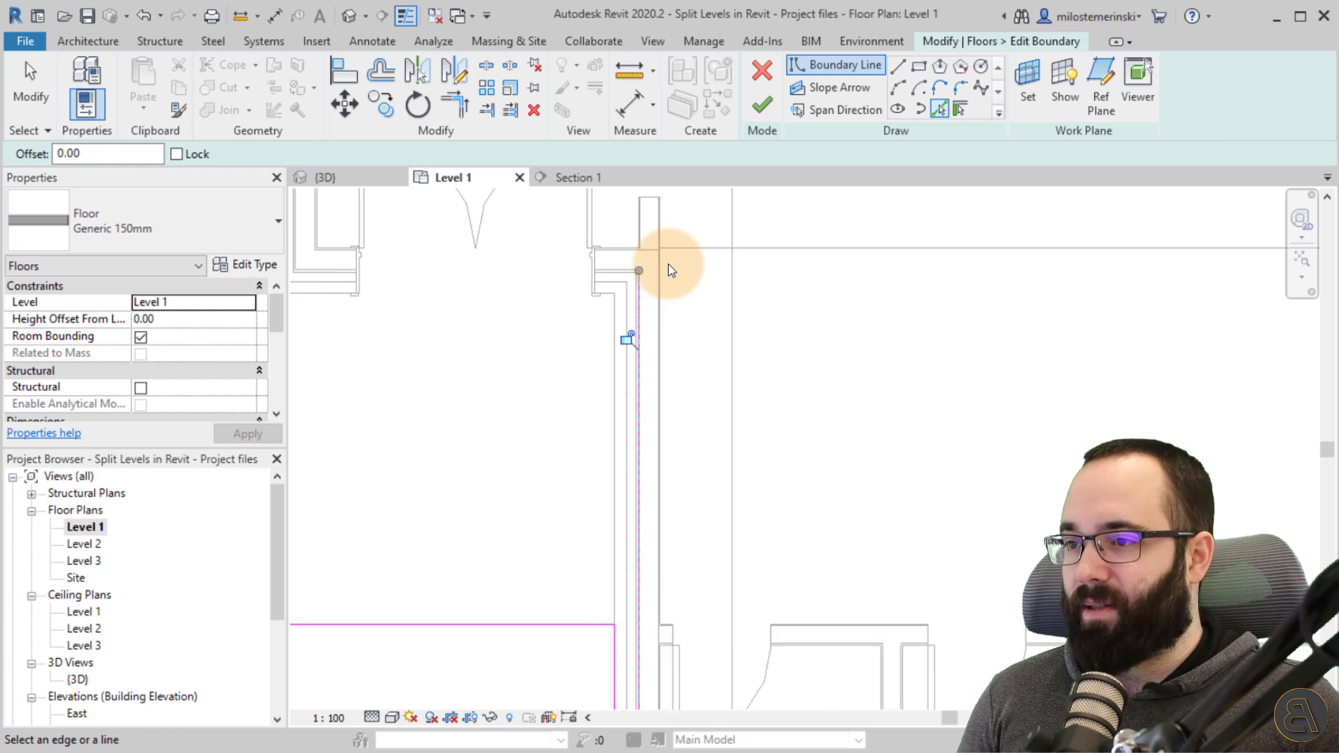
scroll(646, 359, "up", 5)
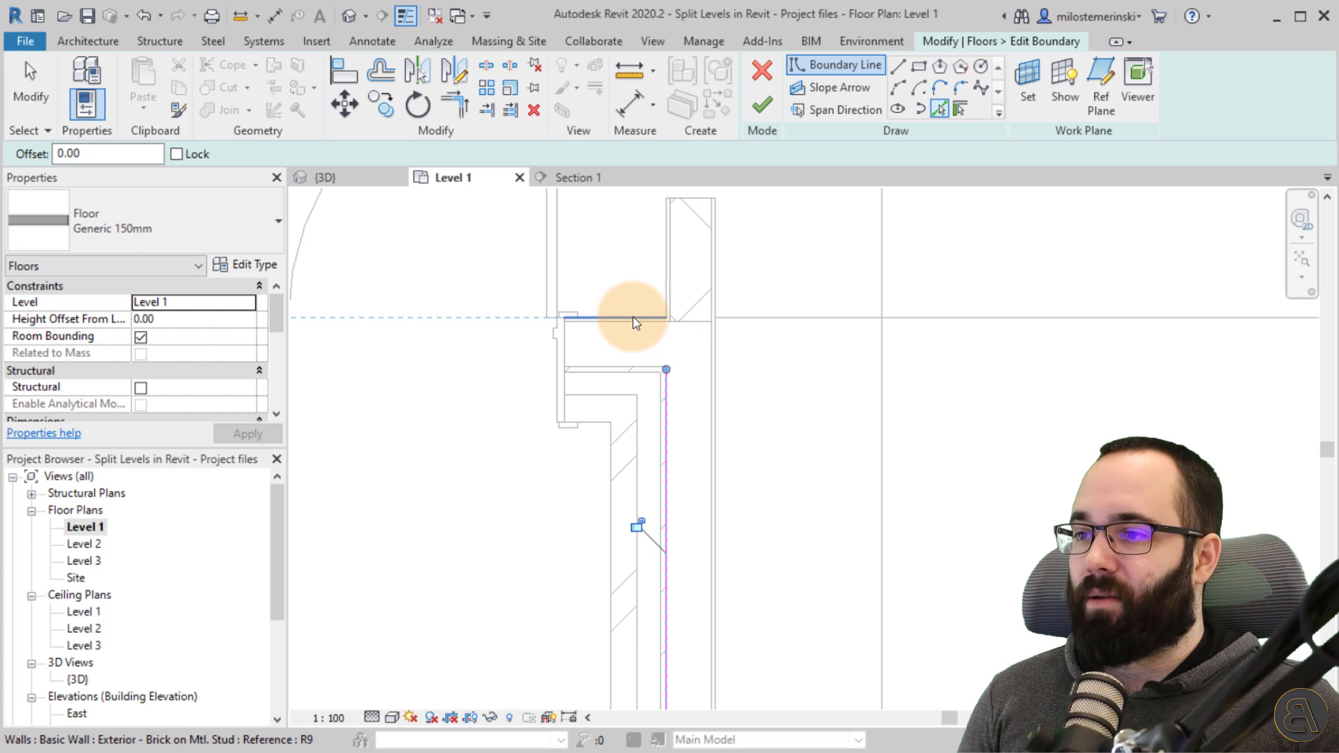
scroll(722, 336, "down", 4)
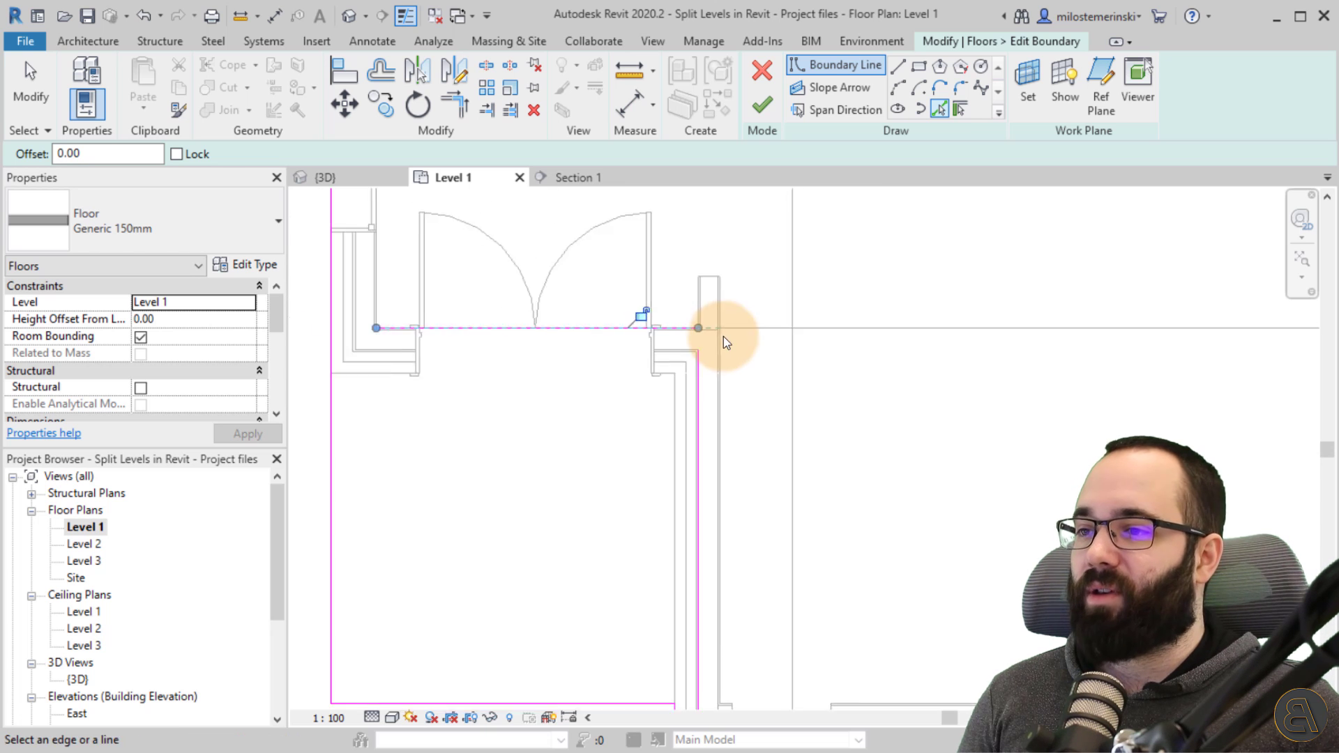
middle_click_drag(905, 448, 675, 451)
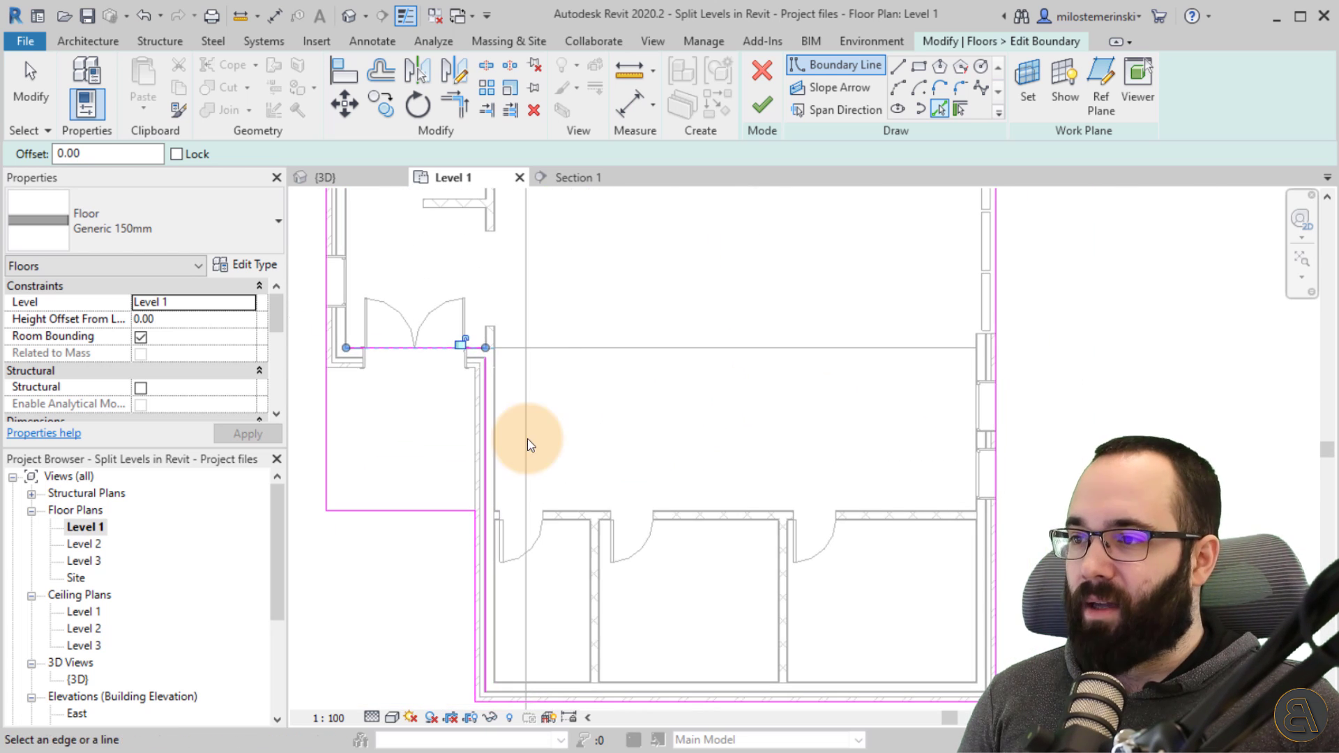
middle_click_drag(526, 442, 607, 451)
Step: Move the boundary line across the entrance doors outward to meet the end of the line along the side wall
scroll(428, 356, "up", 2)
scroll(449, 353, "up", 3)
key("Escape")
key("Escape")
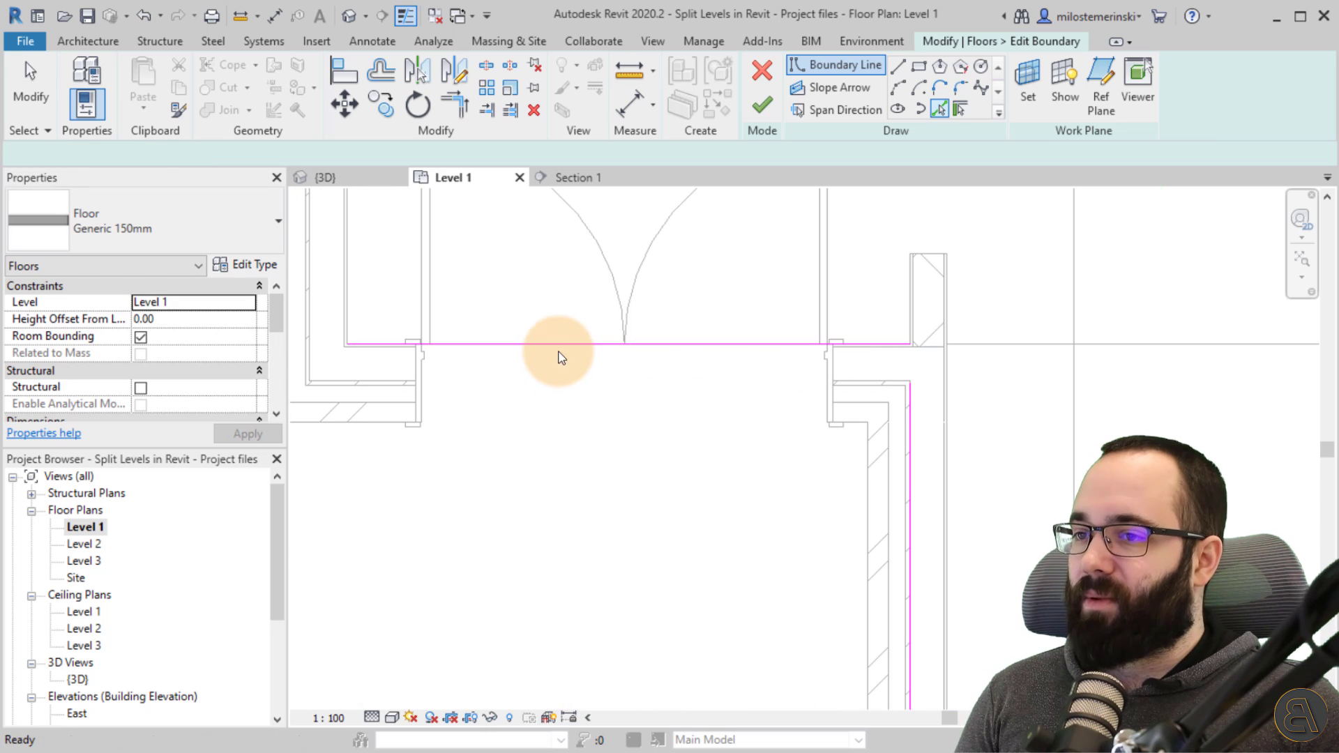
left_click(572, 347)
left_click_drag(570, 366, 567, 383)
scroll(830, 442, "down", 3)
left_click(817, 478)
scroll(687, 446, "down", 5)
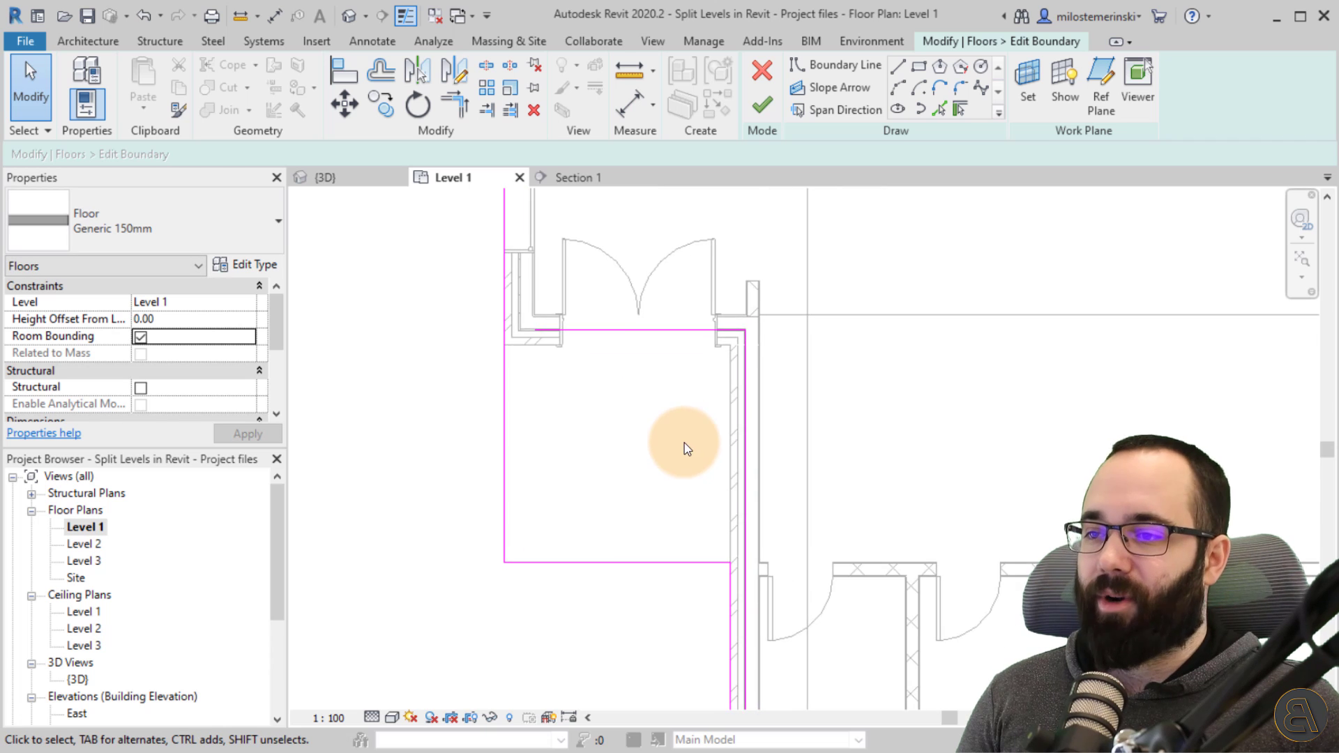
middle_click_drag(665, 505, 656, 467)
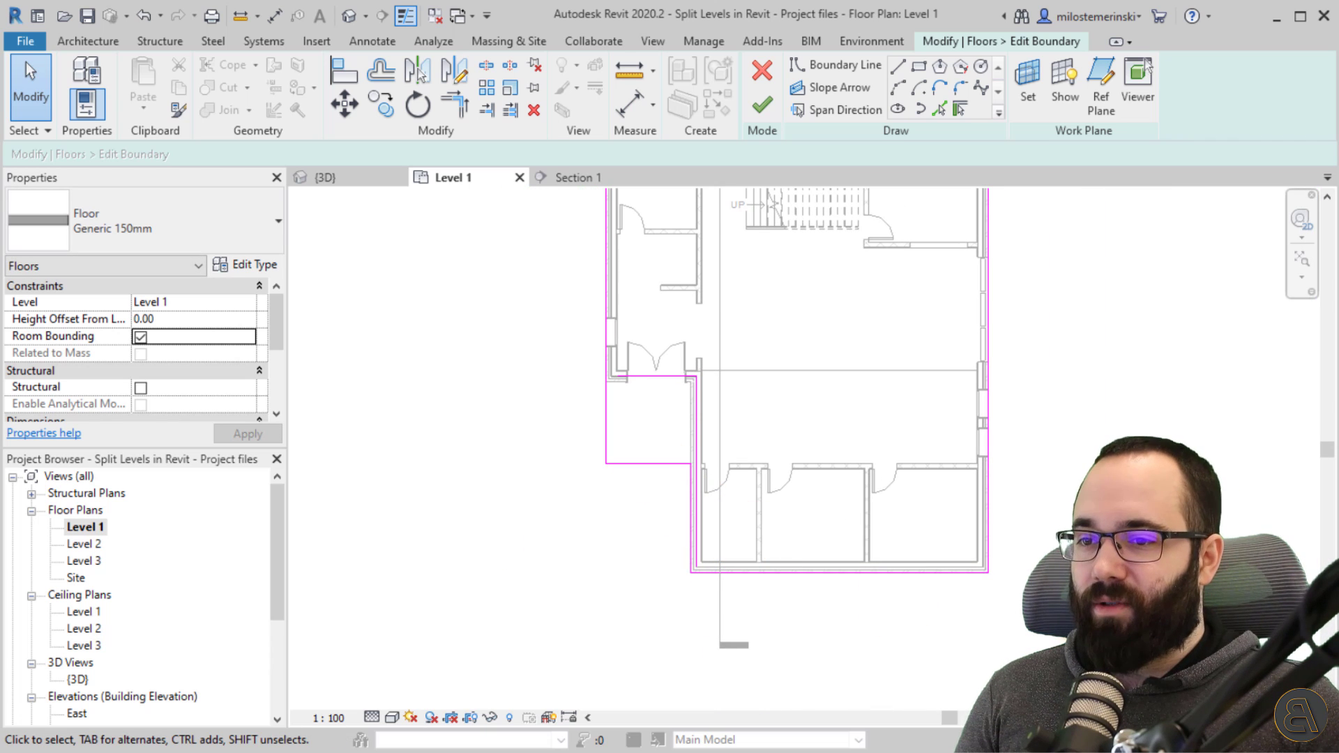
Step: Delete the two outer boundary lines running beside and below the three small rooms of the raised area
left_click(688, 507)
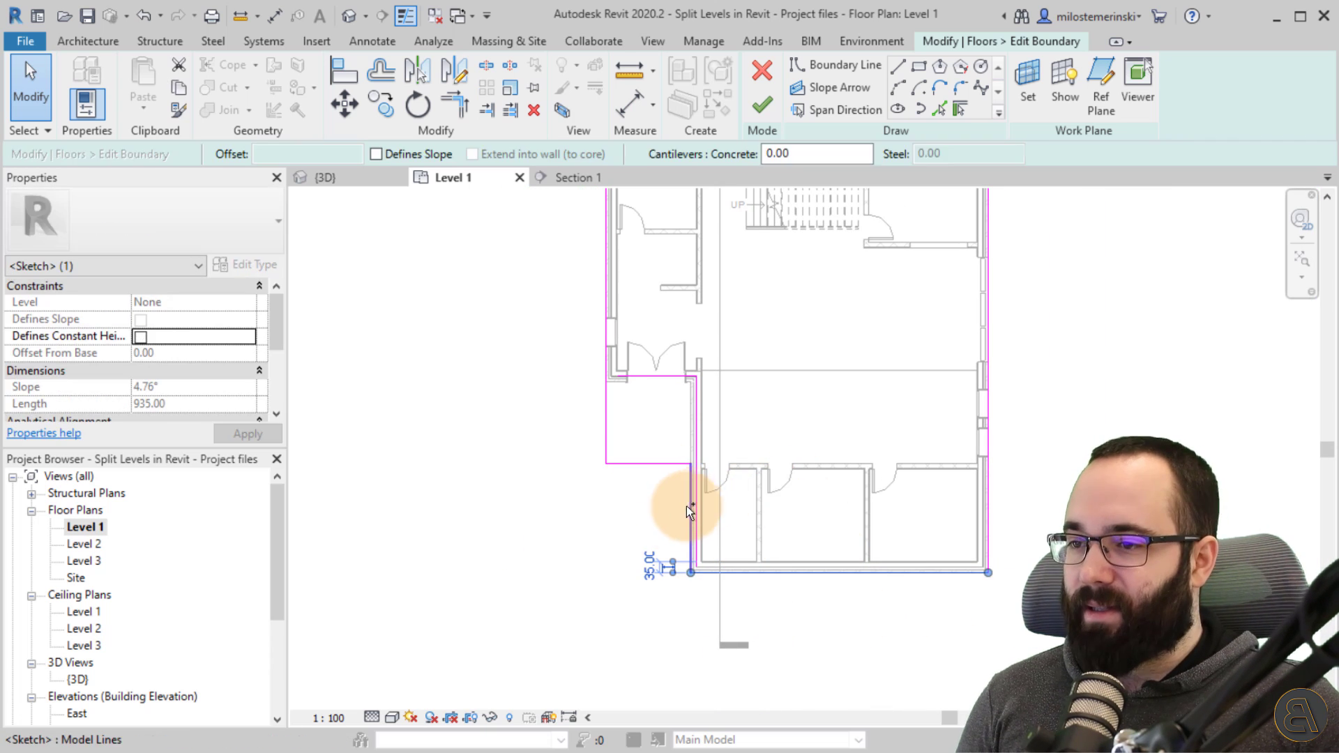
left_click(687, 516, "ctrl")
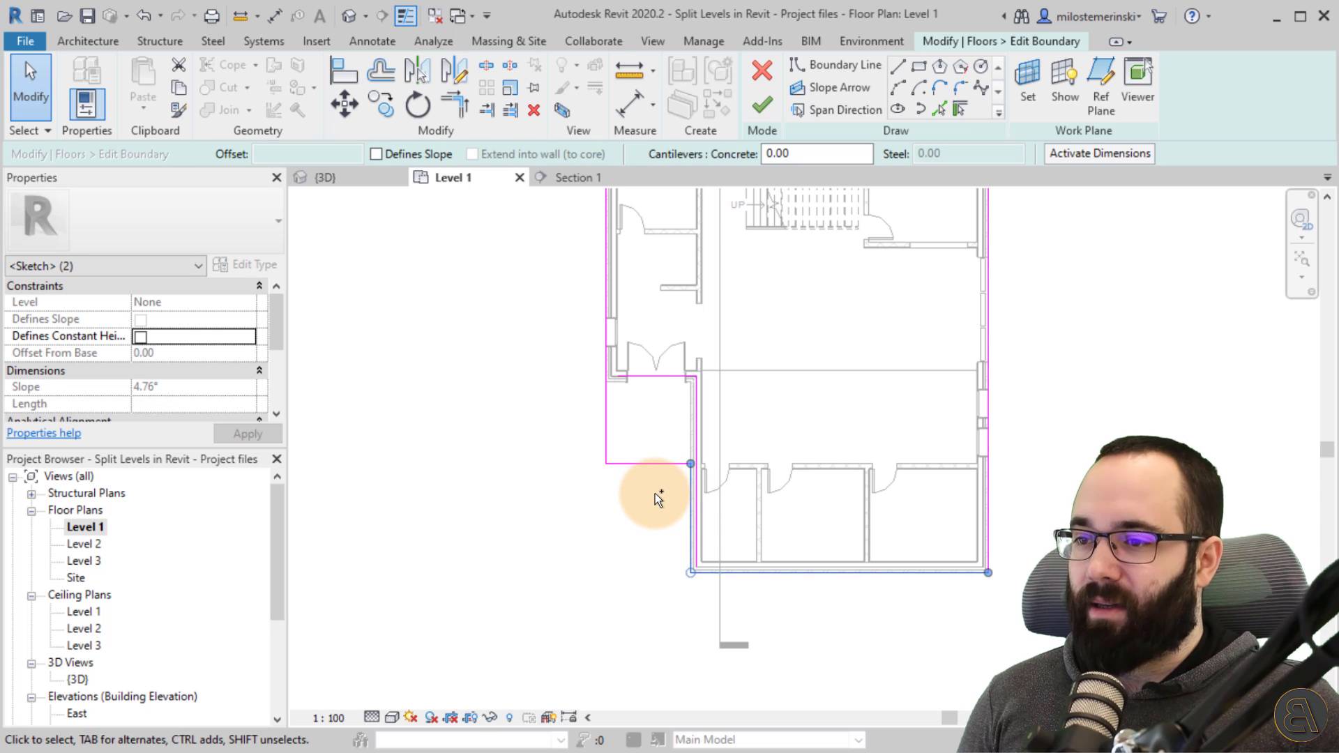
key("Delete")
Step: Trim and extend the boundary lines around the porch so its outer edges join the line along the side wall
scroll(667, 370, "up", 2)
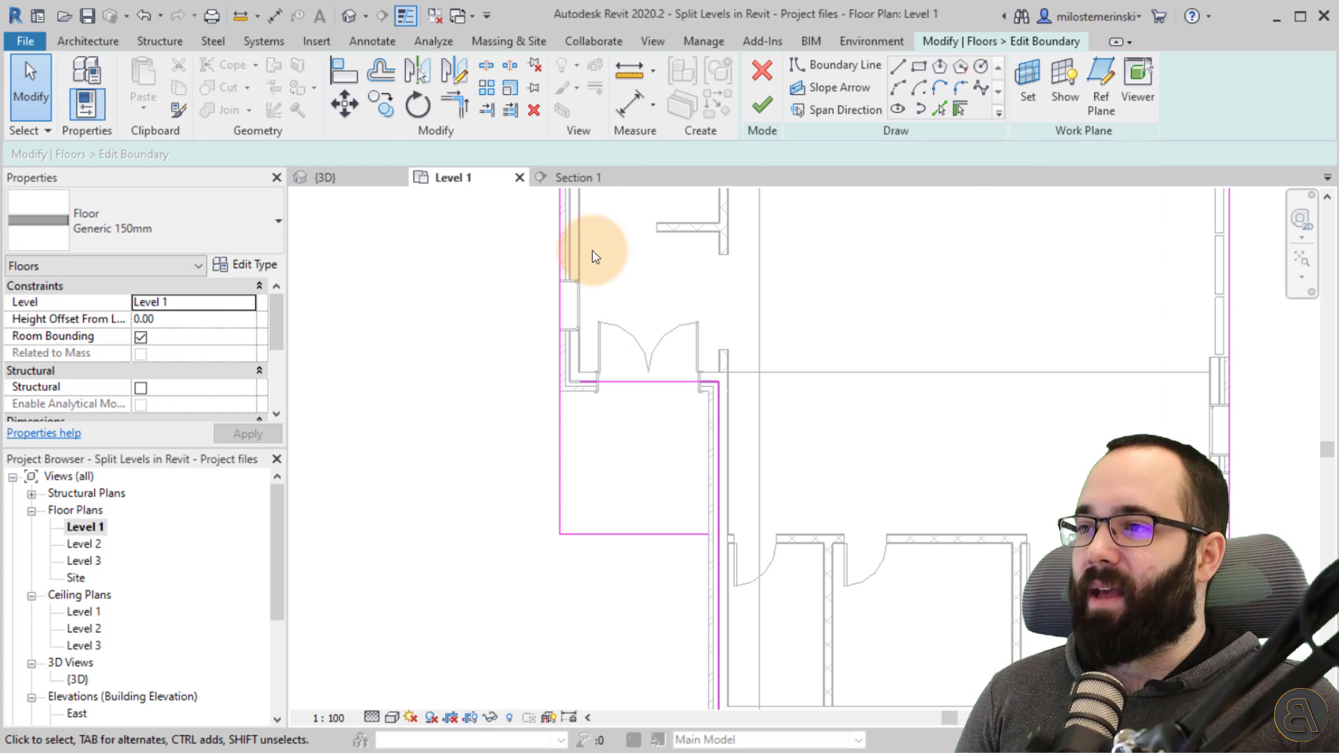
left_click(453, 109)
left_click(603, 381)
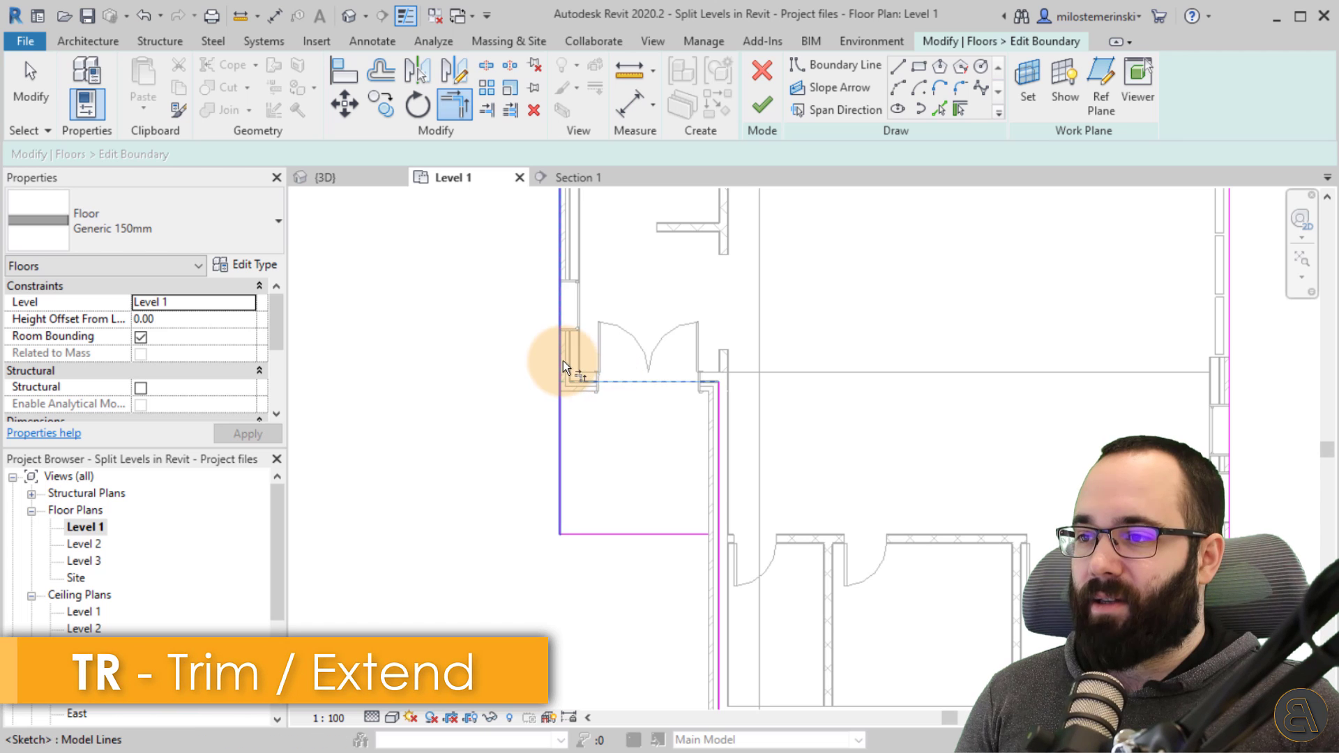
left_click(563, 361)
left_click(562, 358)
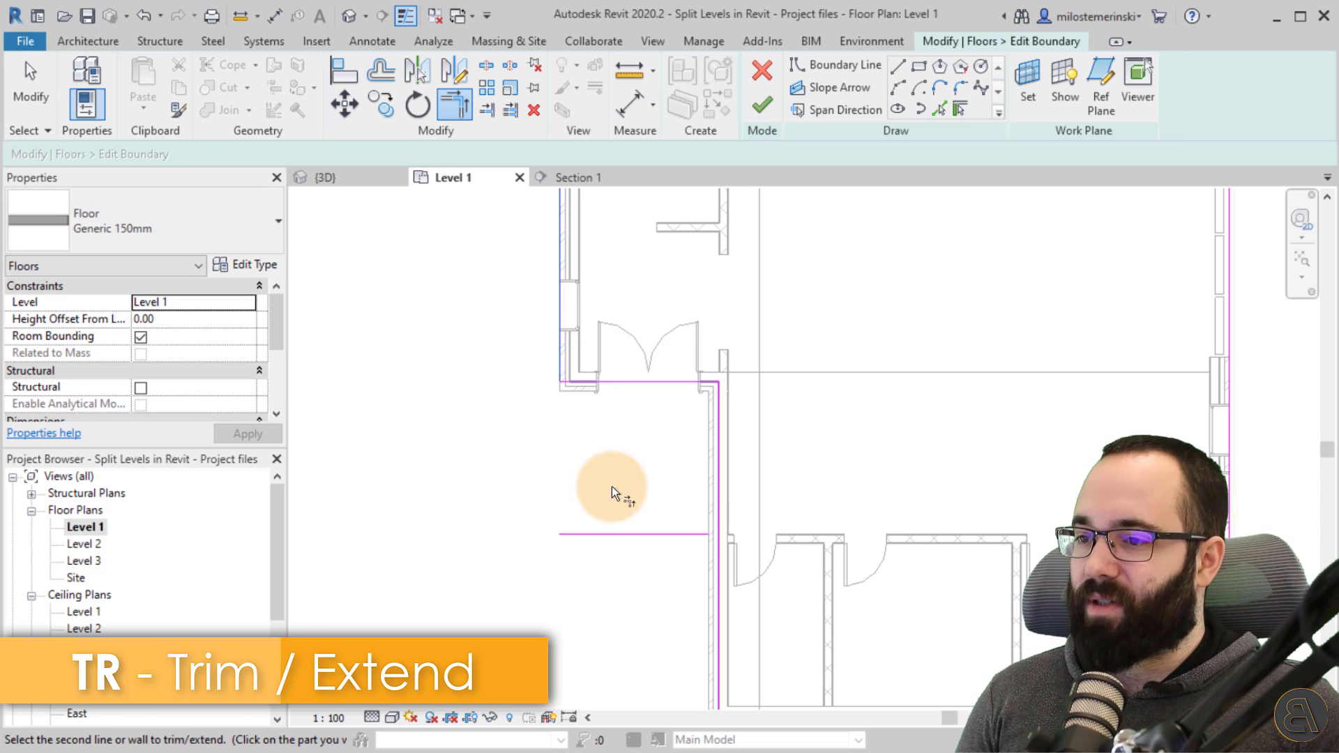
left_click(588, 534)
left_click(600, 533)
left_click(719, 515)
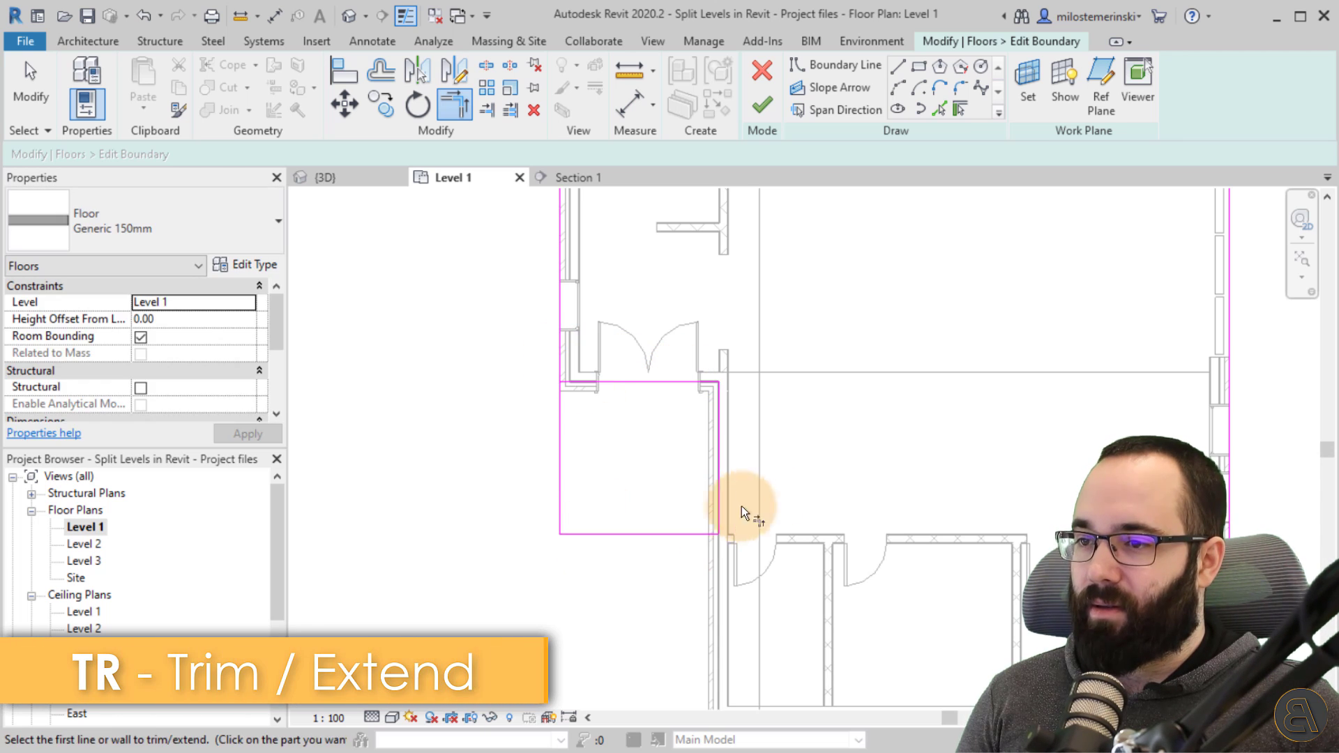
Step: Extend the entrance boundary line to the building's right outer edge and trim off its part in front of the entrance doors
left_click(674, 383)
left_click(1228, 350)
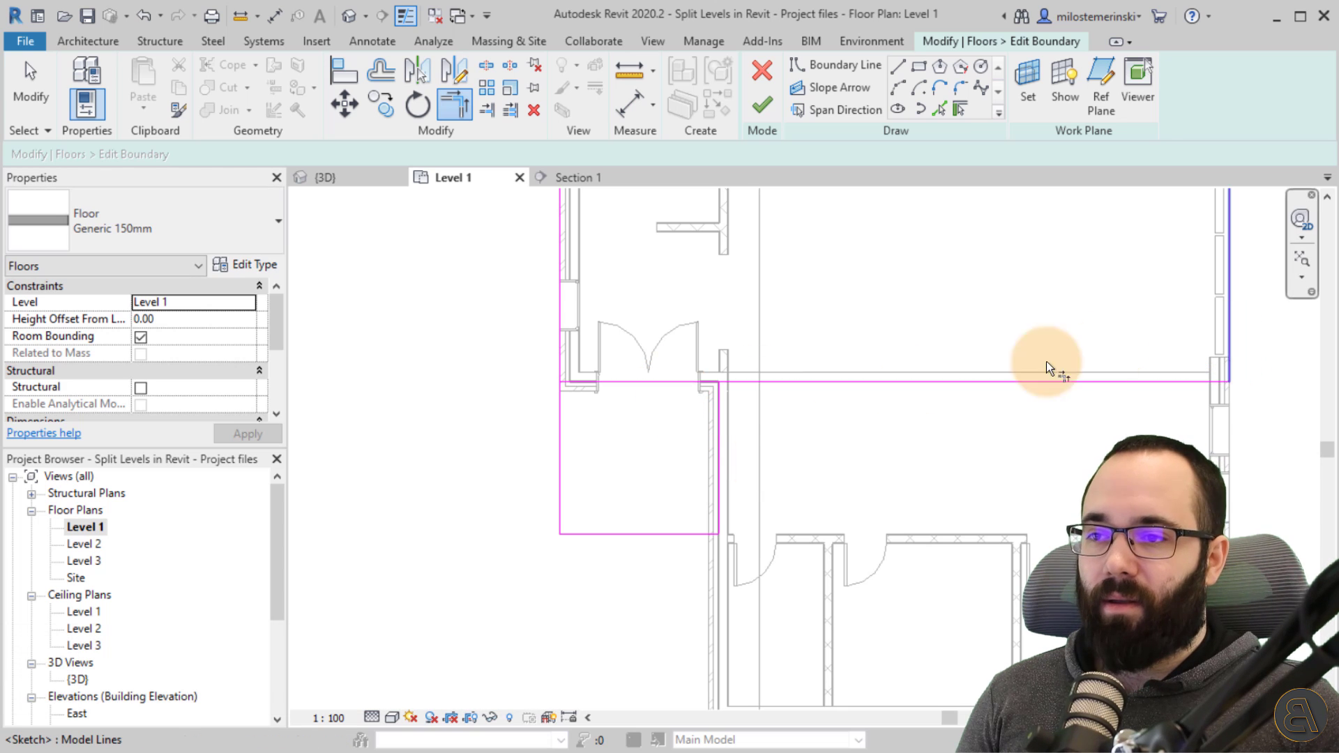
left_click(720, 401)
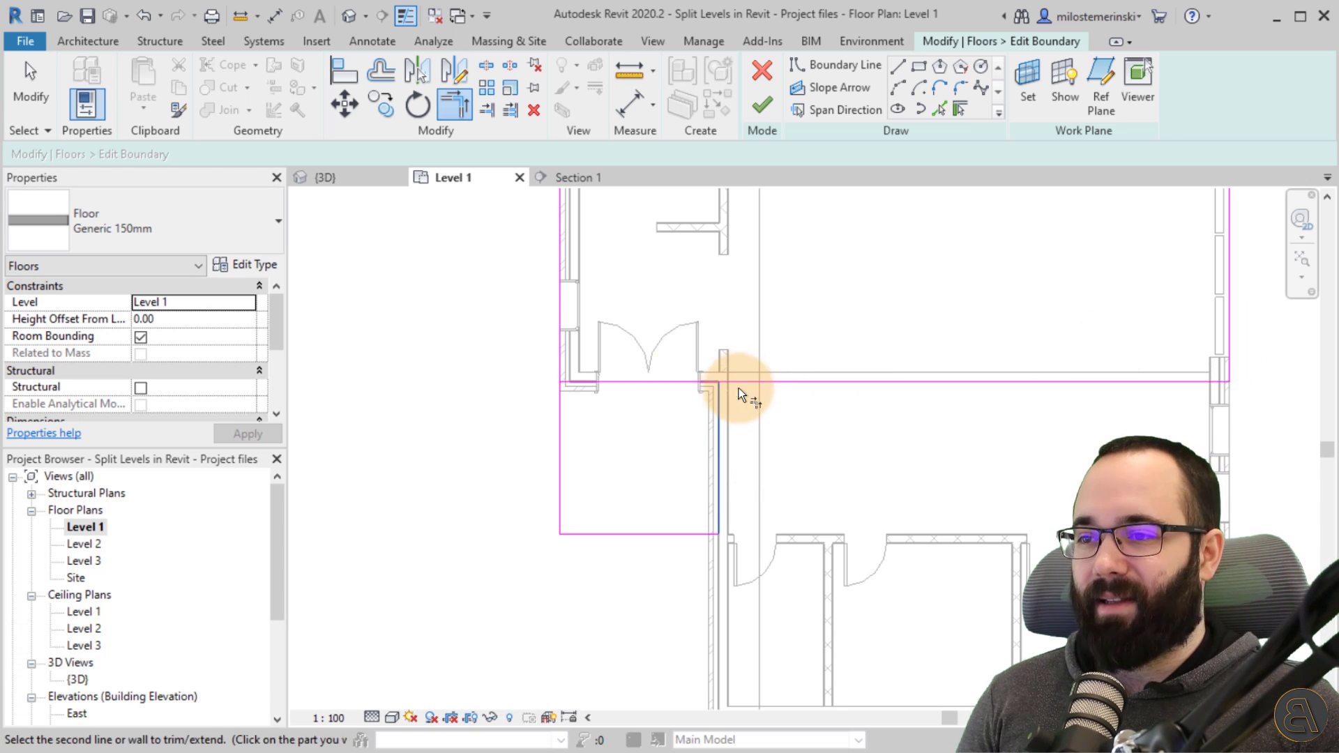
left_click(739, 382)
scroll(613, 367, "down", 3)
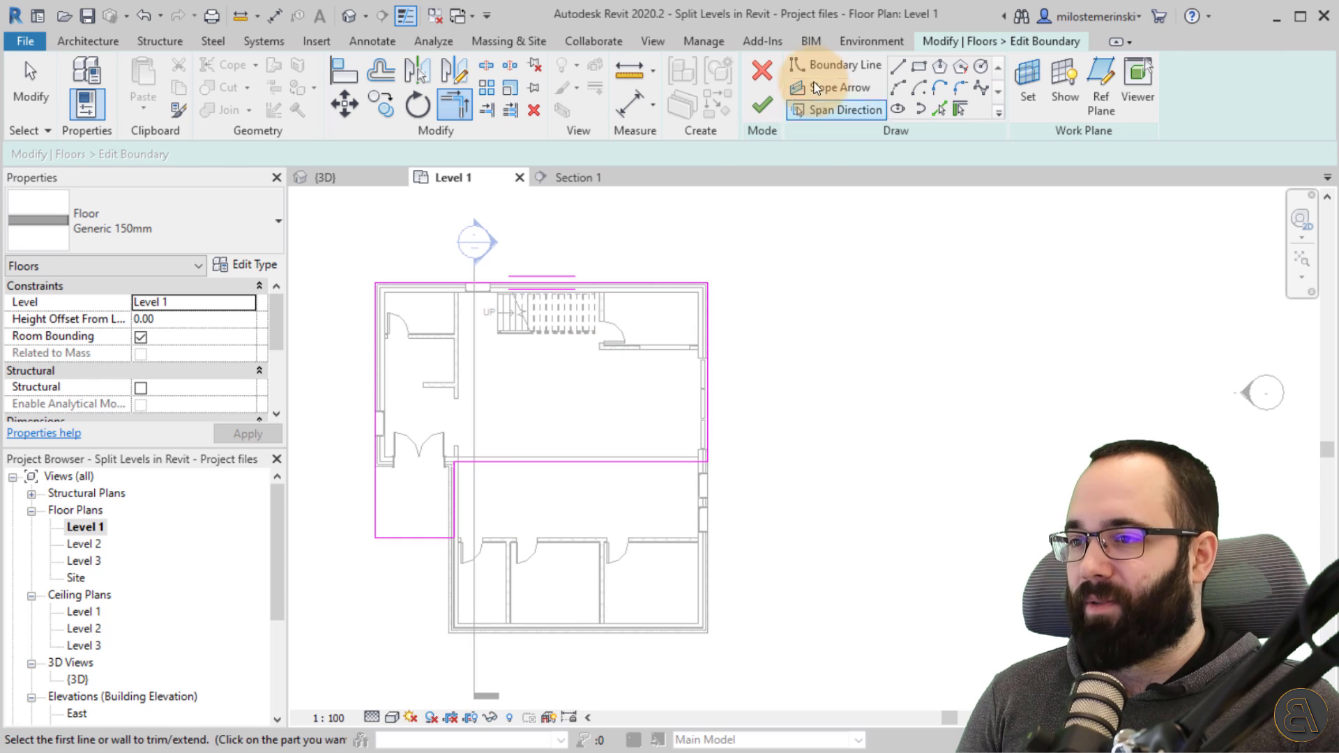
Step: Finish the lower slab's boundary edit and open the view of the section cut through the house
left_click(762, 106)
left_click(556, 412)
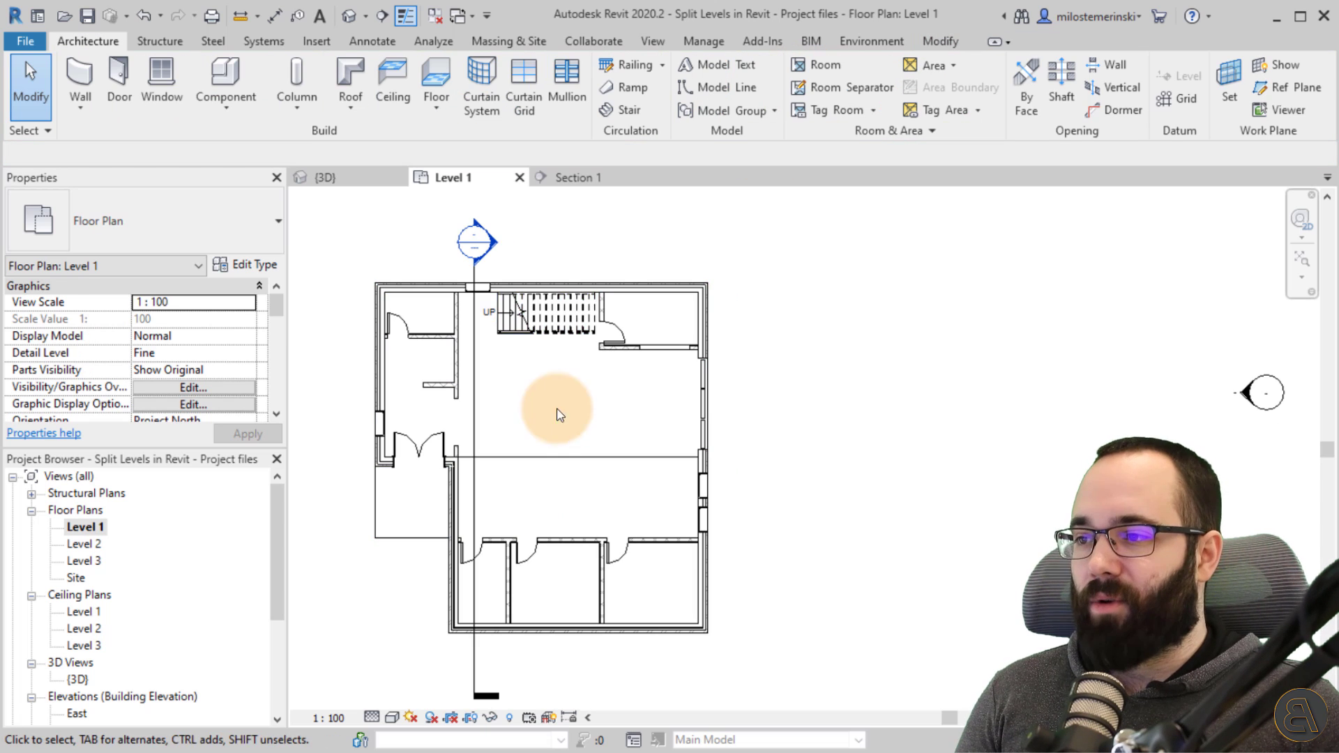
left_click(493, 248)
double_click(494, 247)
middle_click_drag(768, 425, 681, 454)
Step: Examine in section how the end of the lower slab meets the edge of the raised slab
left_click(688, 446)
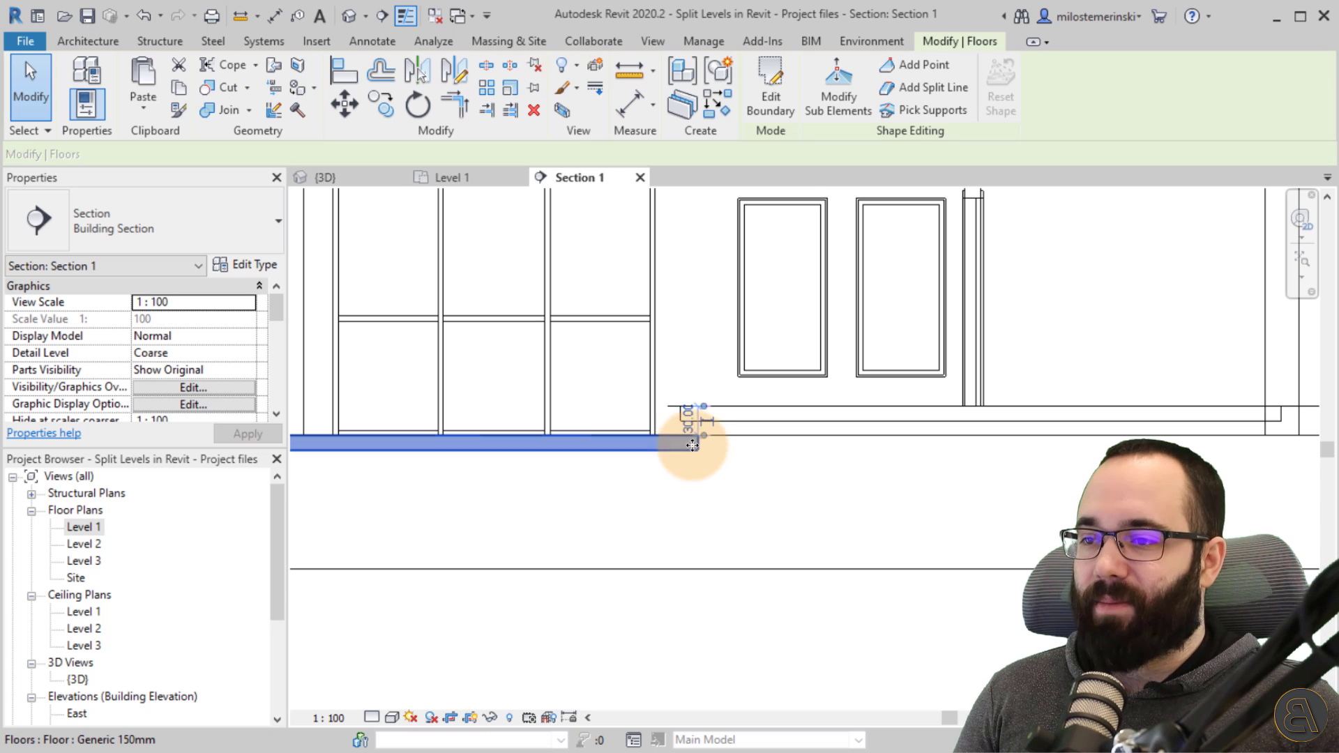
left_click(768, 428)
scroll(661, 440, "up", 3)
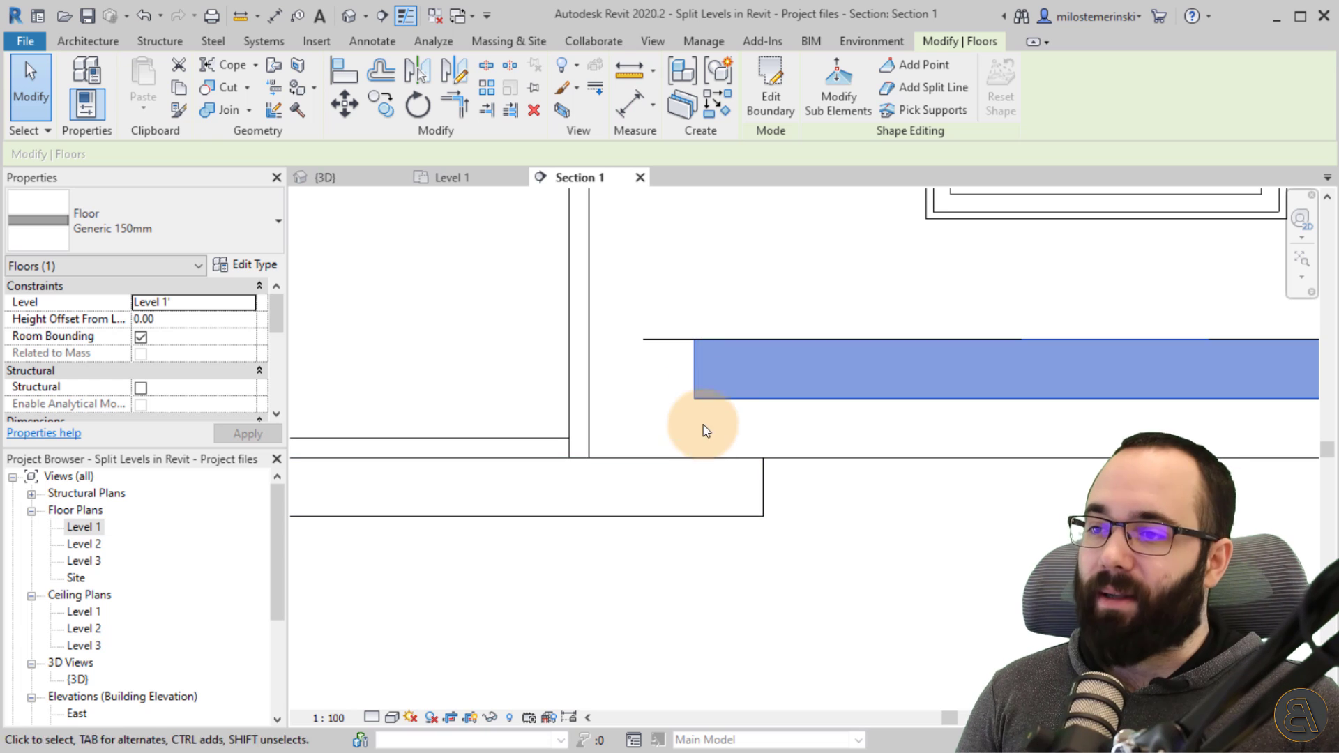
scroll(704, 410, "down", 2)
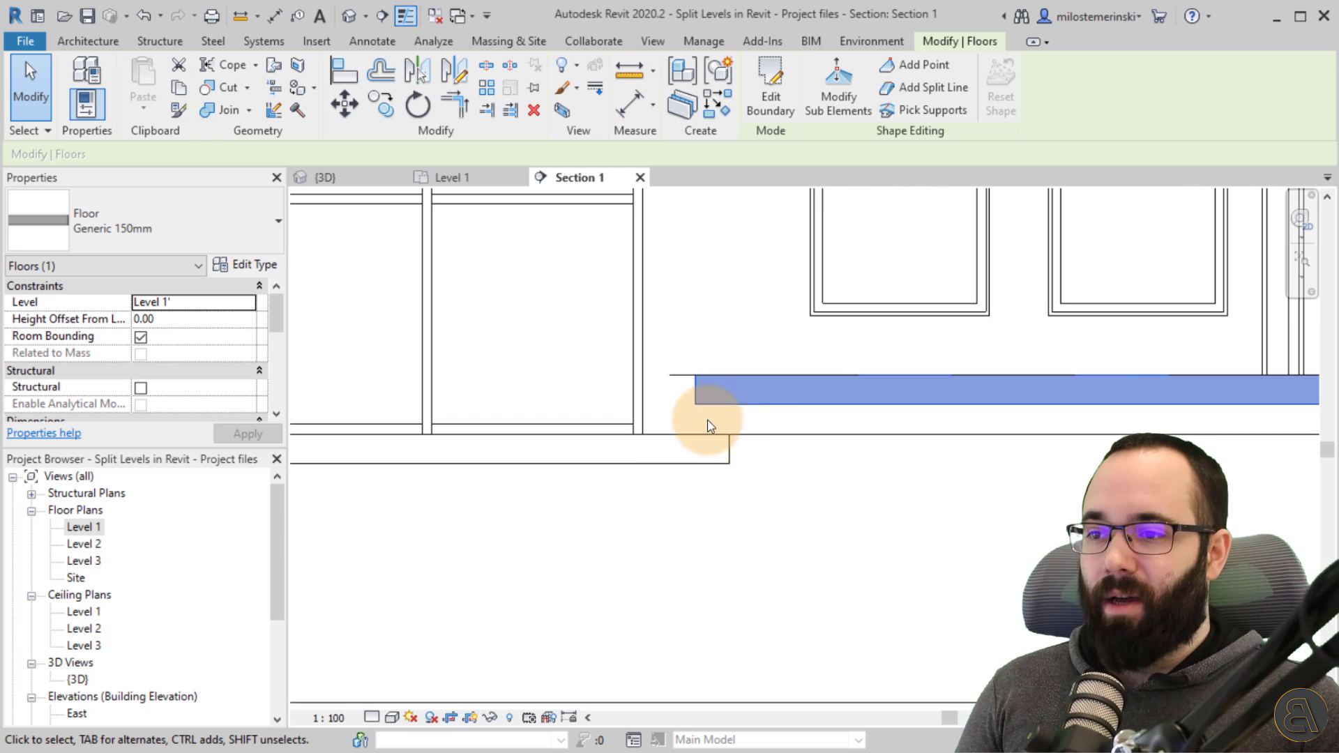
middle_click_drag(708, 420, 632, 413)
scroll(637, 428, "down", 1)
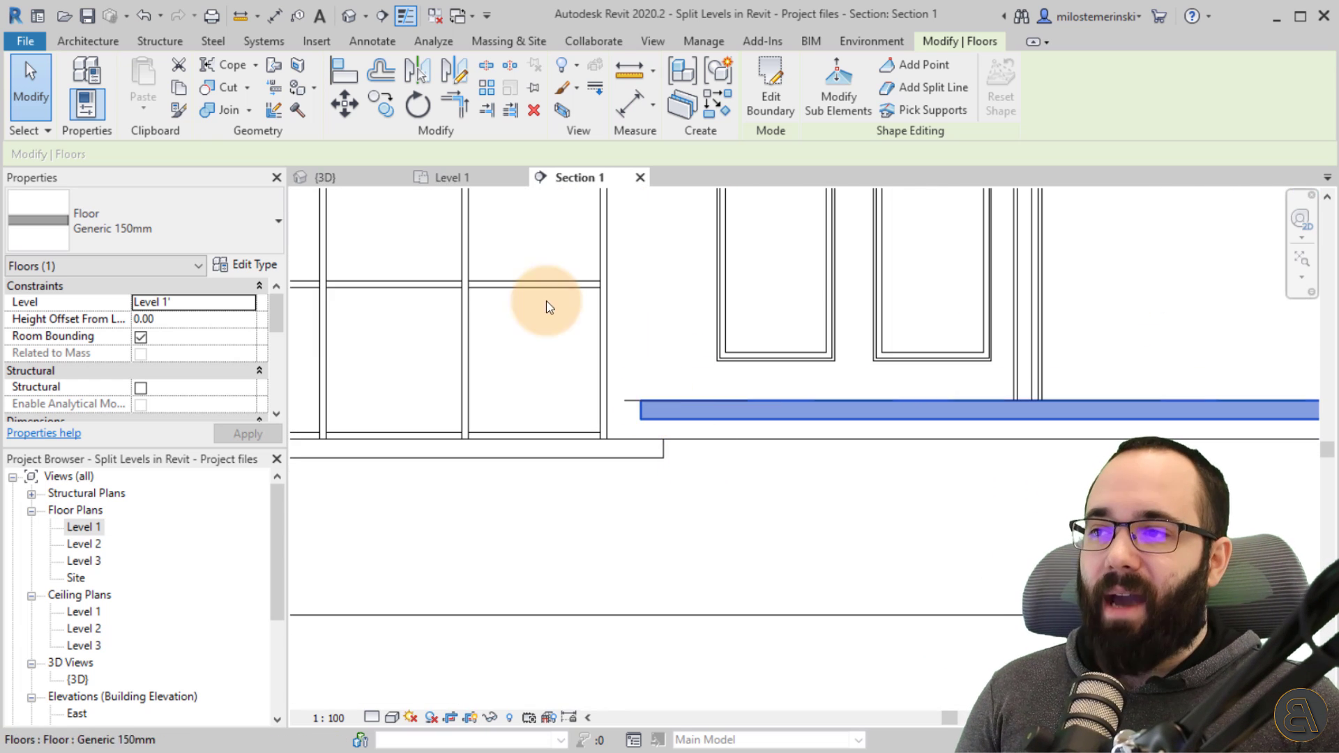
Step: Start a new wall of type Interior - Blockwork 100 in the Level 1 floor plan, near the raised slab's edge
left_click(461, 178)
scroll(433, 424, "up", 3)
key("Escape")
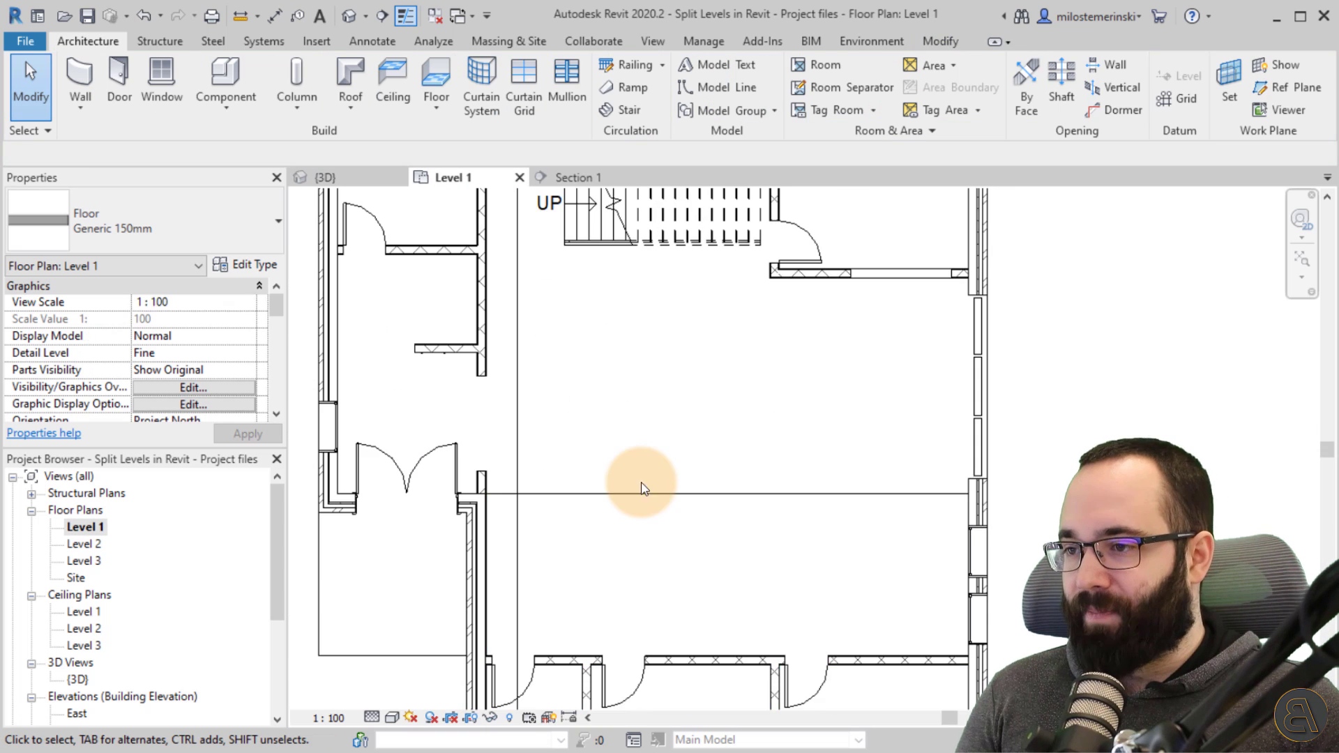
scroll(478, 400, "up", 2)
scroll(480, 403, "up", 1)
middle_click_drag(680, 302, 528, 300)
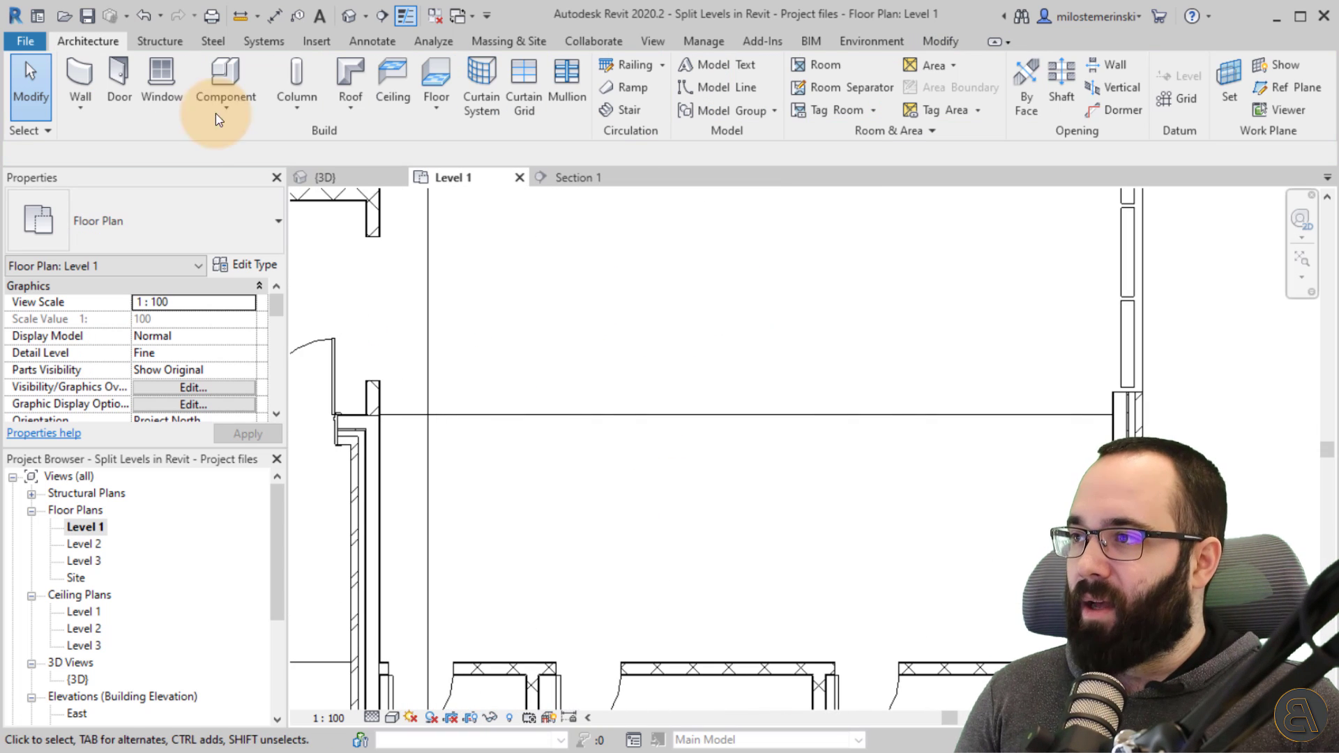
left_click(79, 73)
left_click(139, 227)
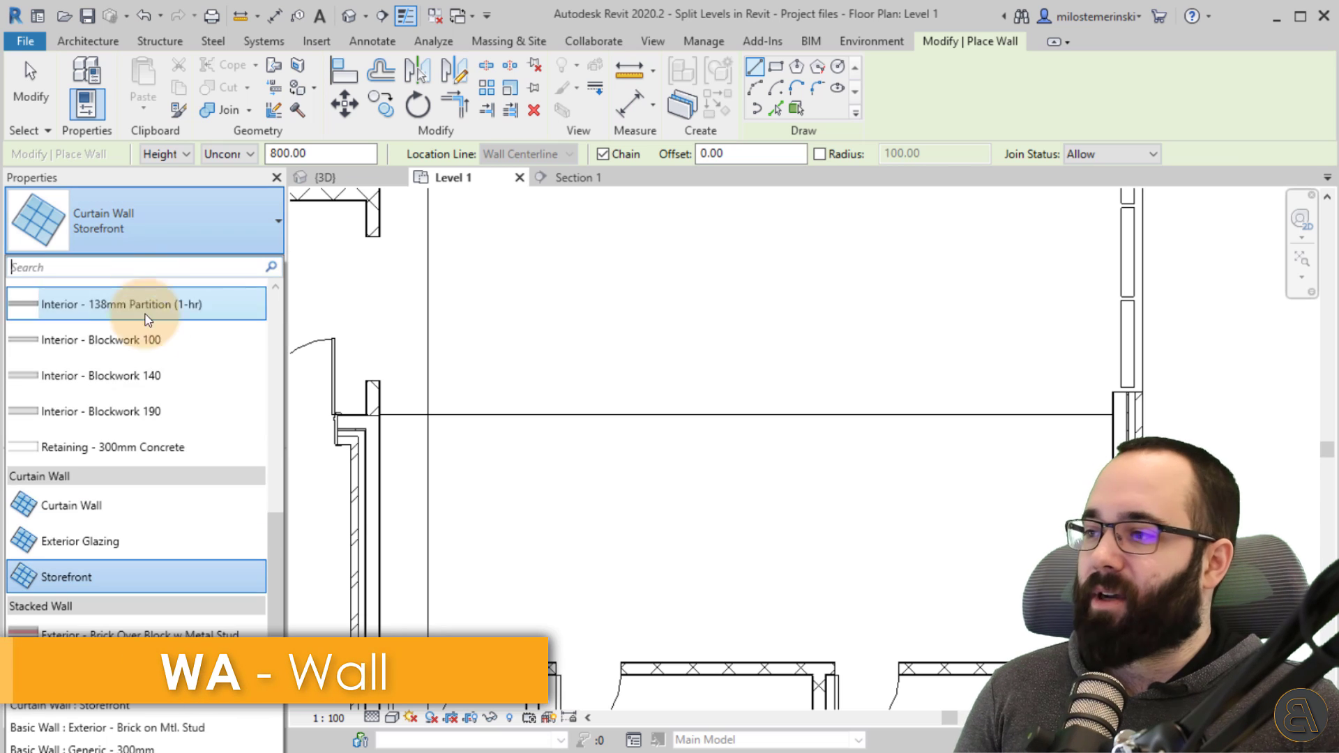
scroll(84, 387, "up", 1)
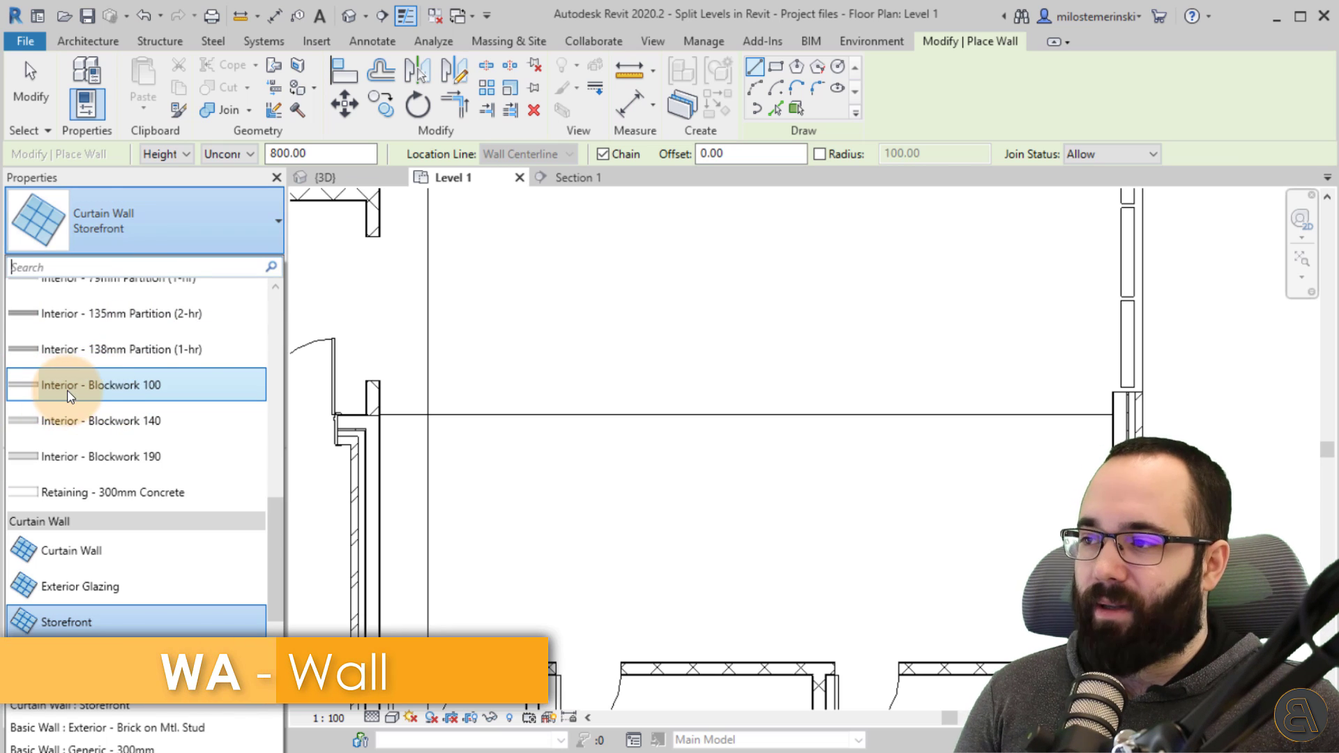
left_click(69, 396)
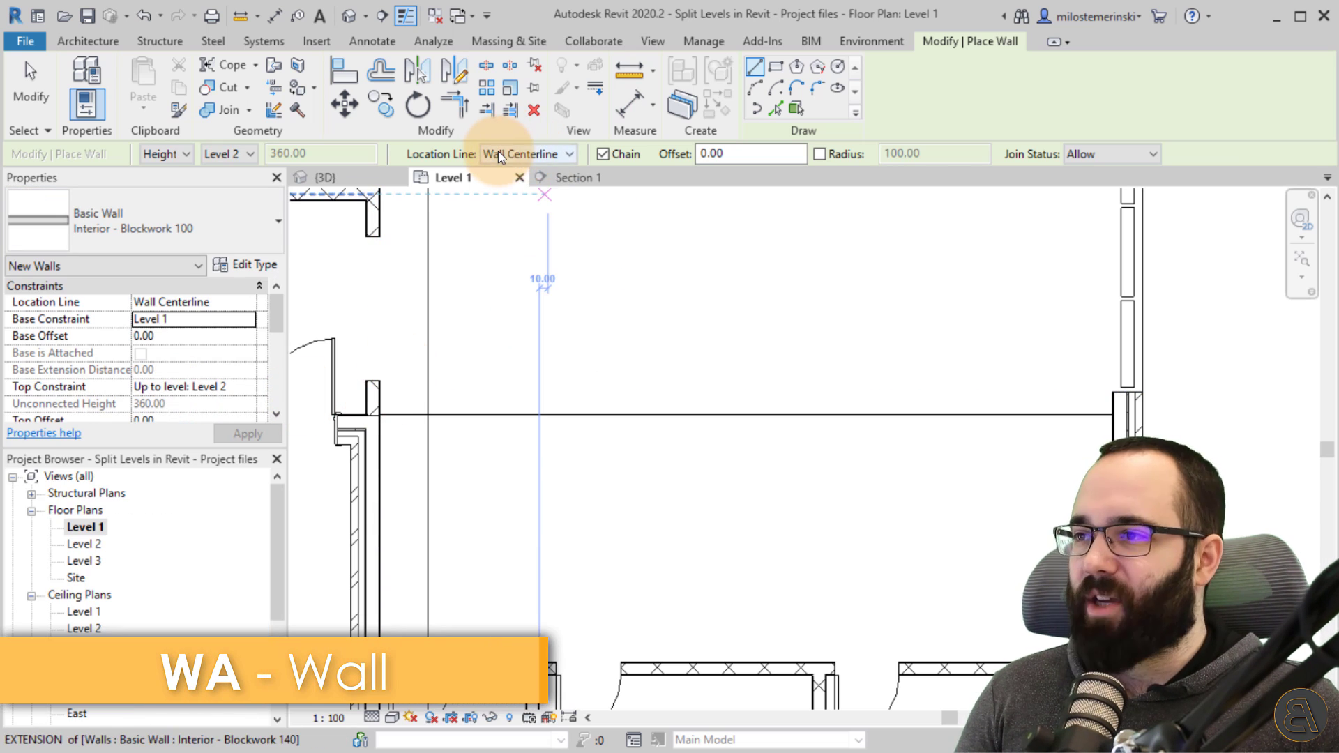
Step: Set the new wall's location line to Finish Face: Interior and its height up to Level 1'
left_click(498, 154)
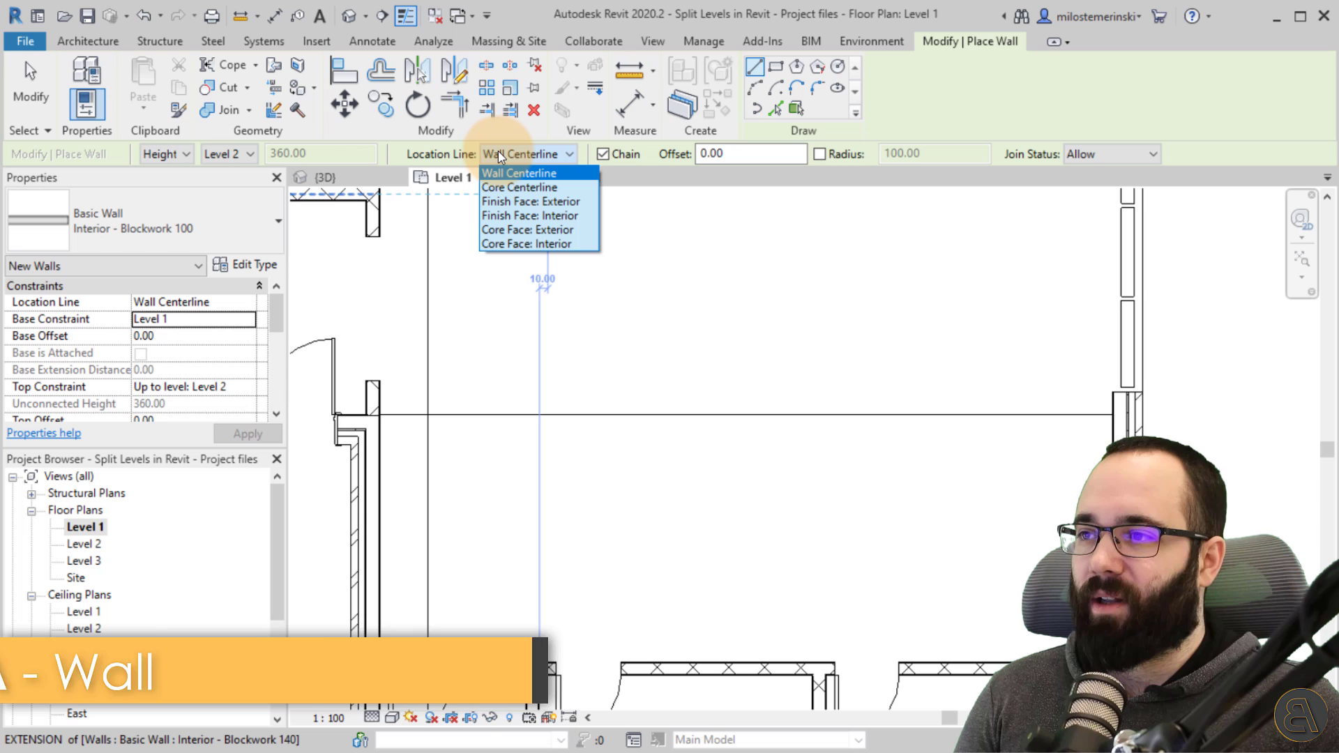
left_click(486, 216)
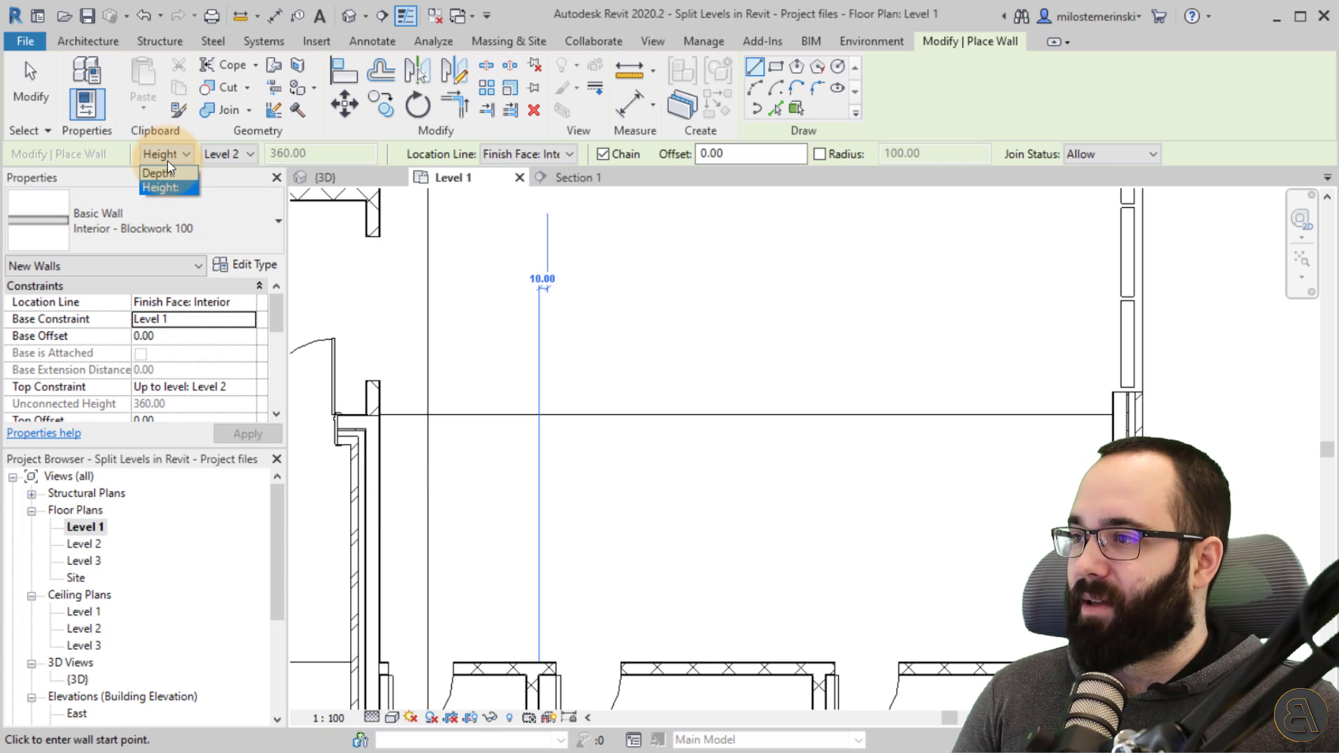
left_click(223, 155)
left_click(229, 156)
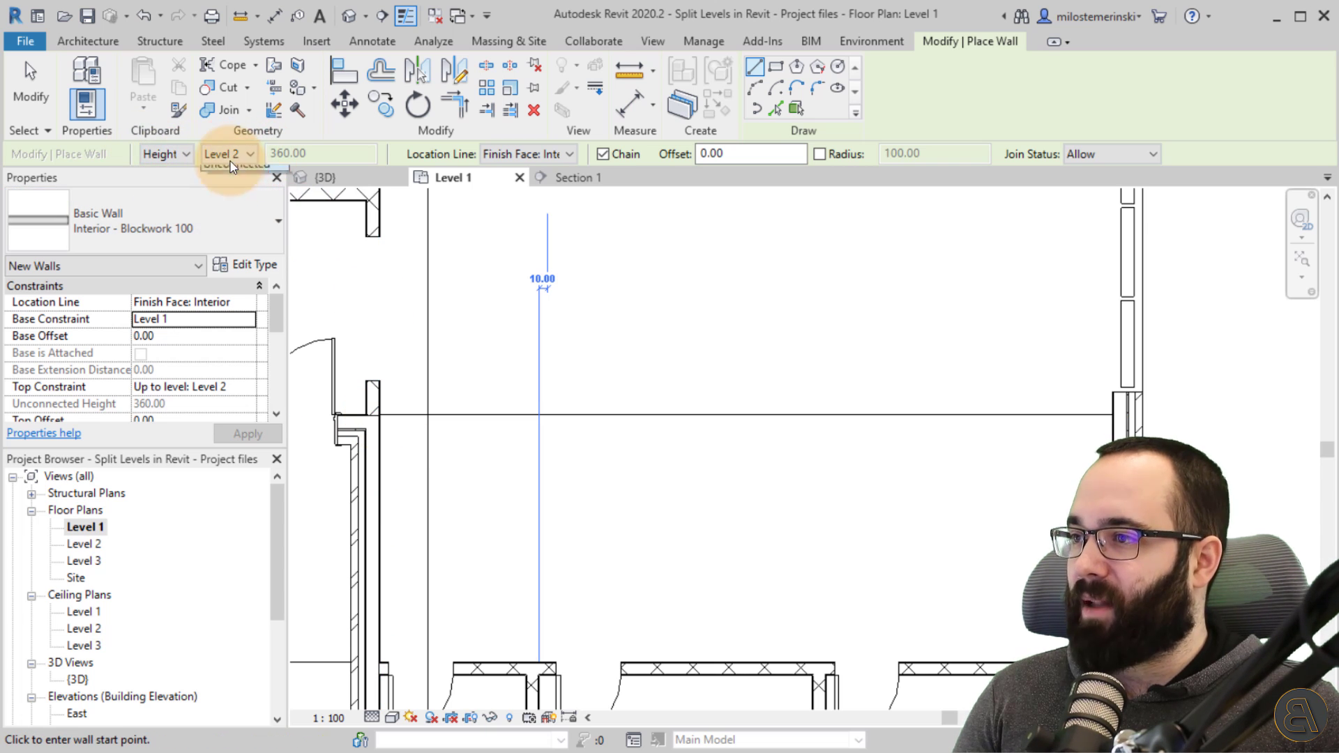
left_click(221, 187)
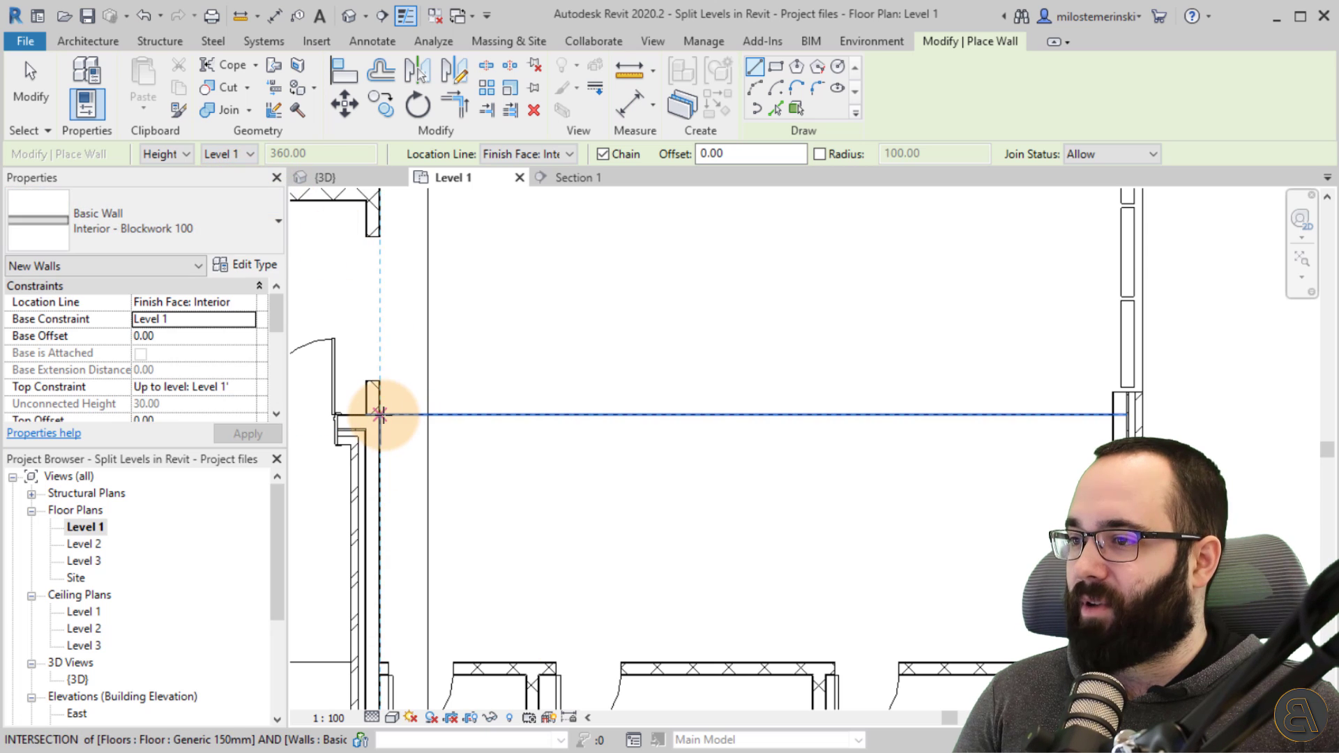
Step: Draw the wall along the raised slab's edge, from the interior wall beside the entrance across to the opposite exterior wall
left_click(379, 415)
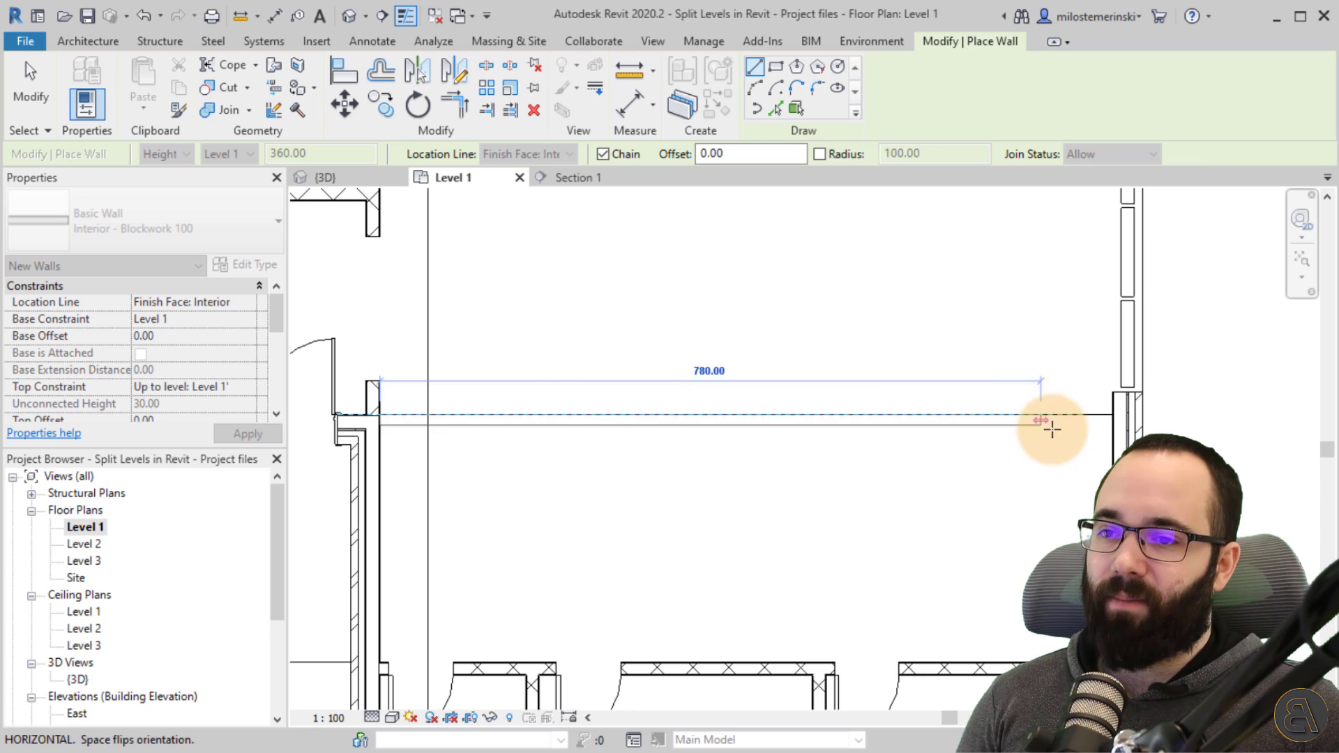
left_click(1113, 414)
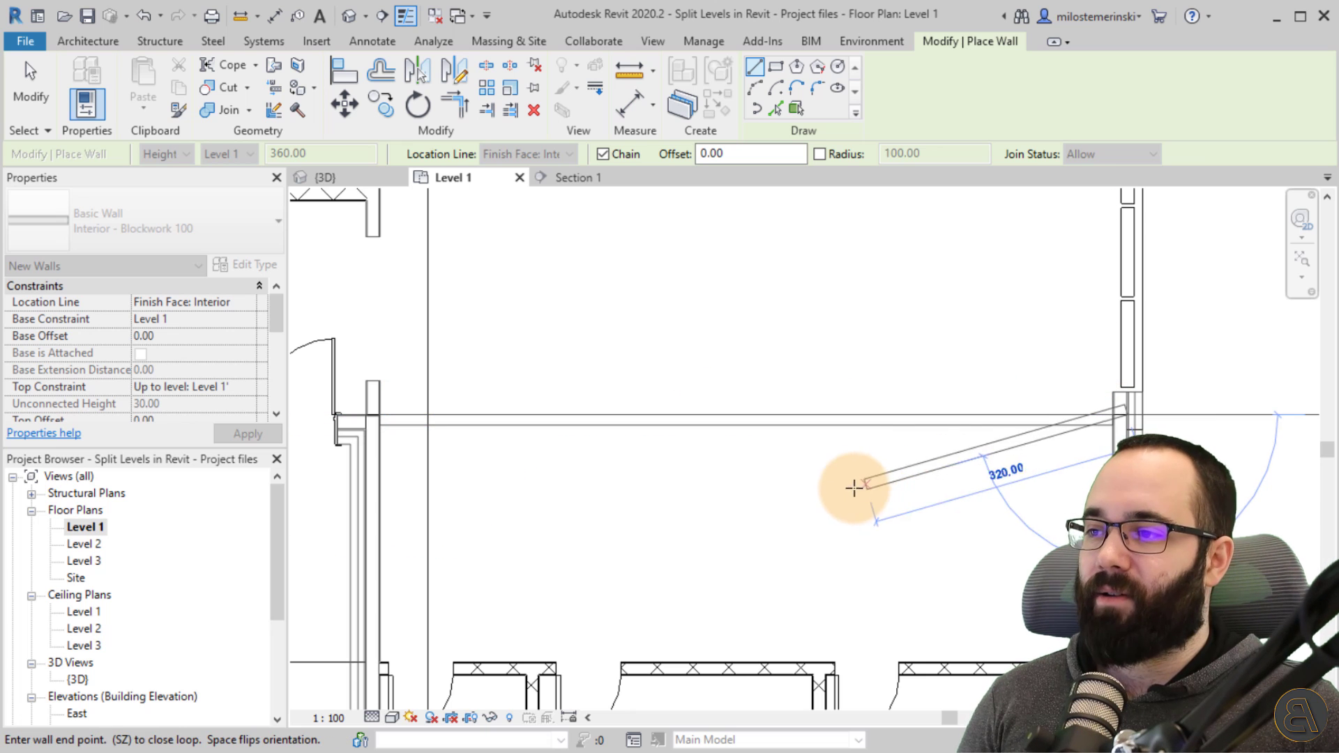
key("Escape")
key("Escape")
left_click(446, 423)
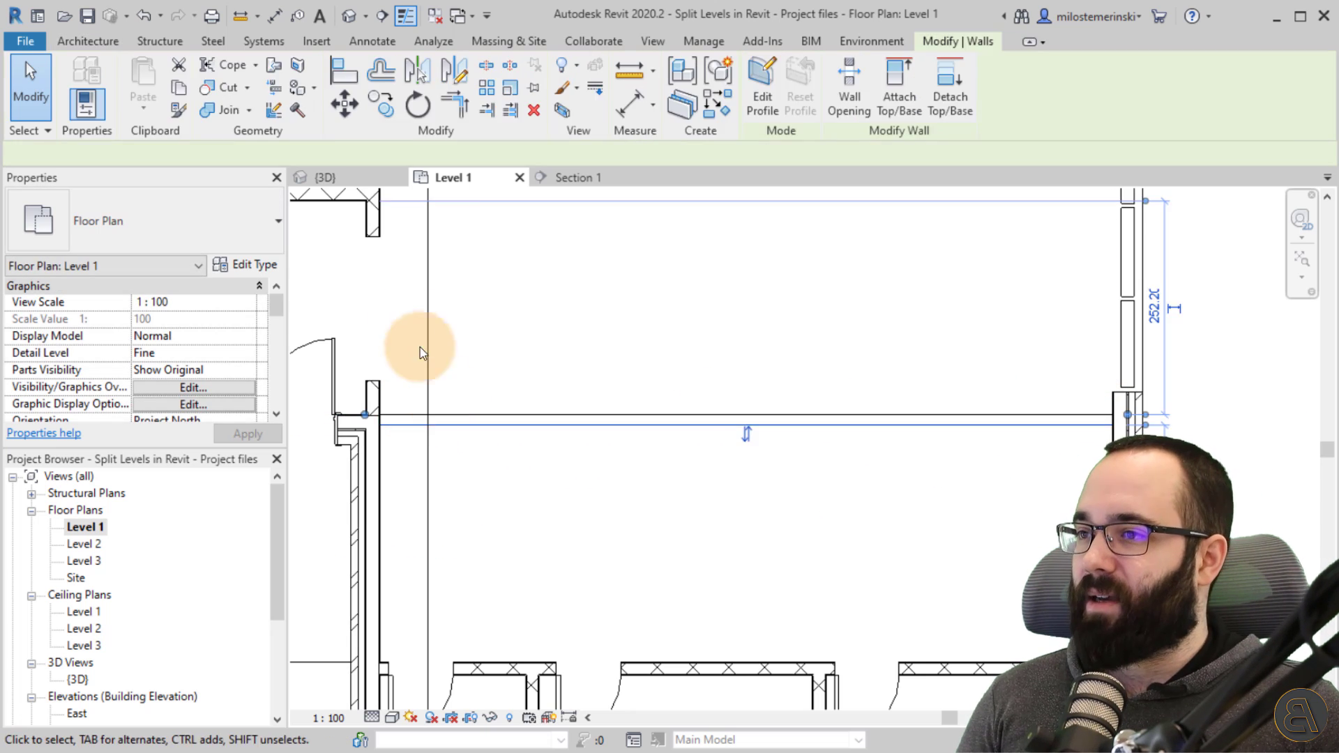
left_click(422, 353)
Step: In Section 1, attach the top of the low blockwork wall to the raised floor slab
left_click(570, 178)
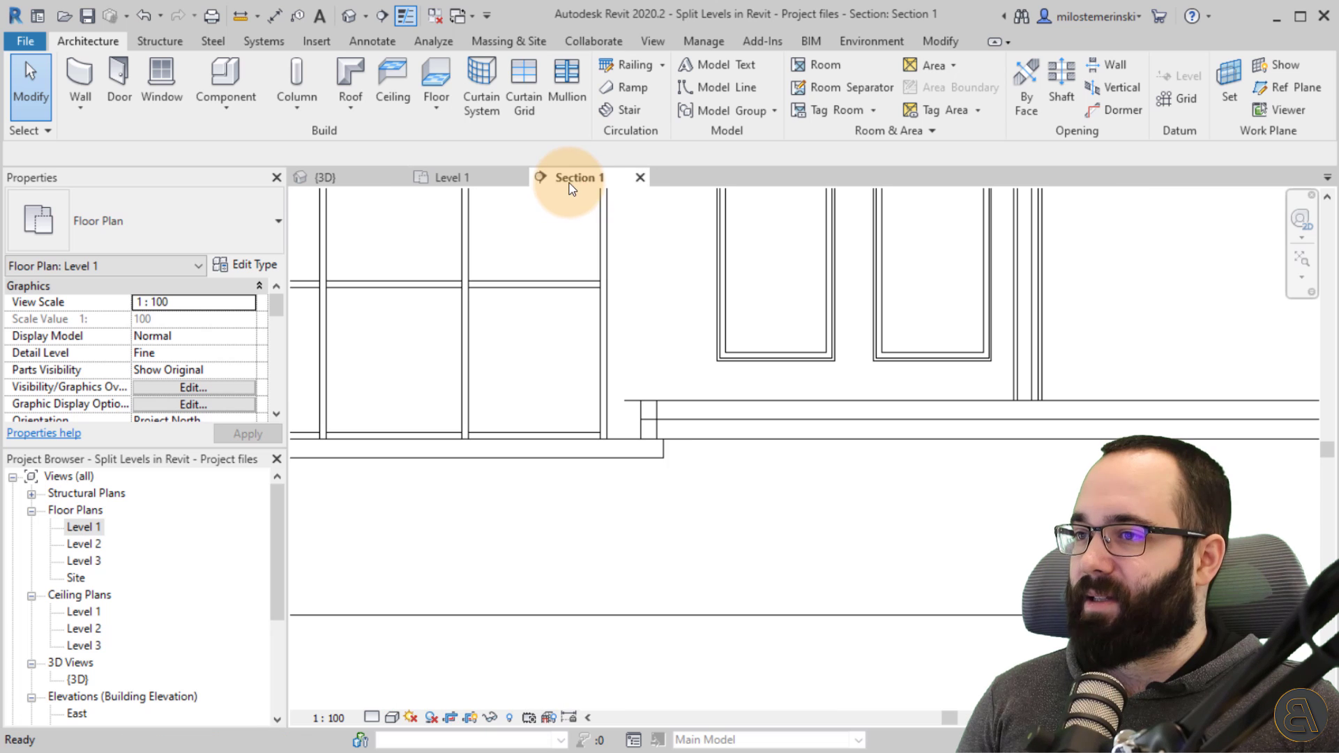
left_click(658, 440)
scroll(703, 502, "down", 2)
middle_click_drag(703, 503, 508, 481)
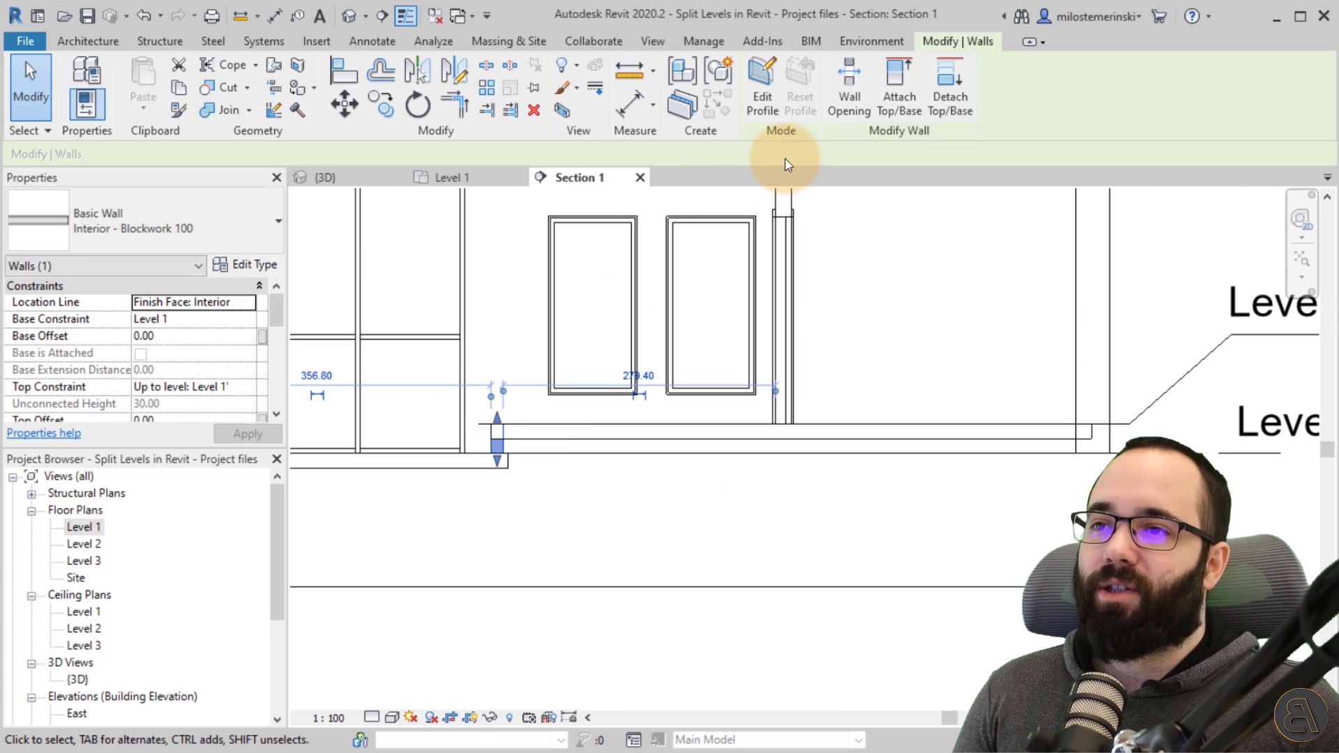
left_click(882, 115)
left_click(532, 434)
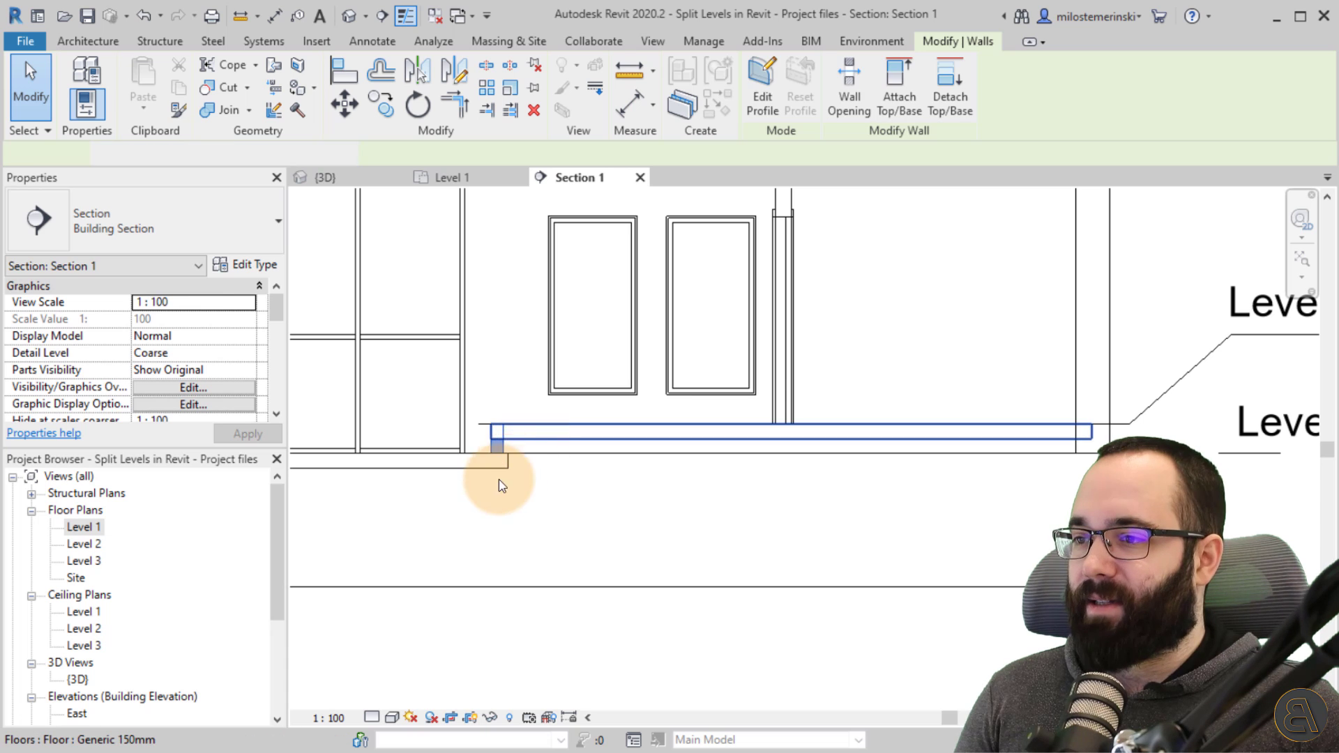
left_click(562, 499)
Step: Turn off thin lines and join the low blockwork wall's geometry with the lower slab and the raised slab
scroll(500, 452, "up", 5)
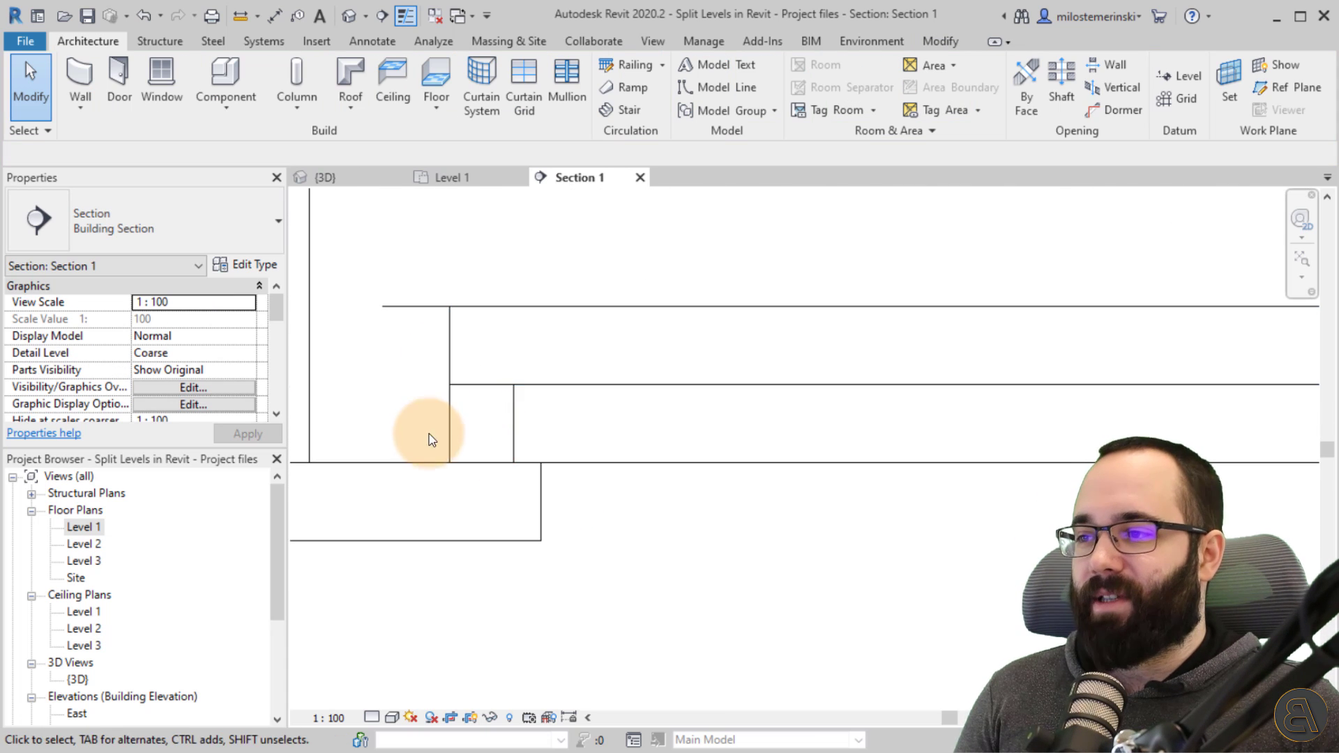
scroll(613, 454, "down", 6)
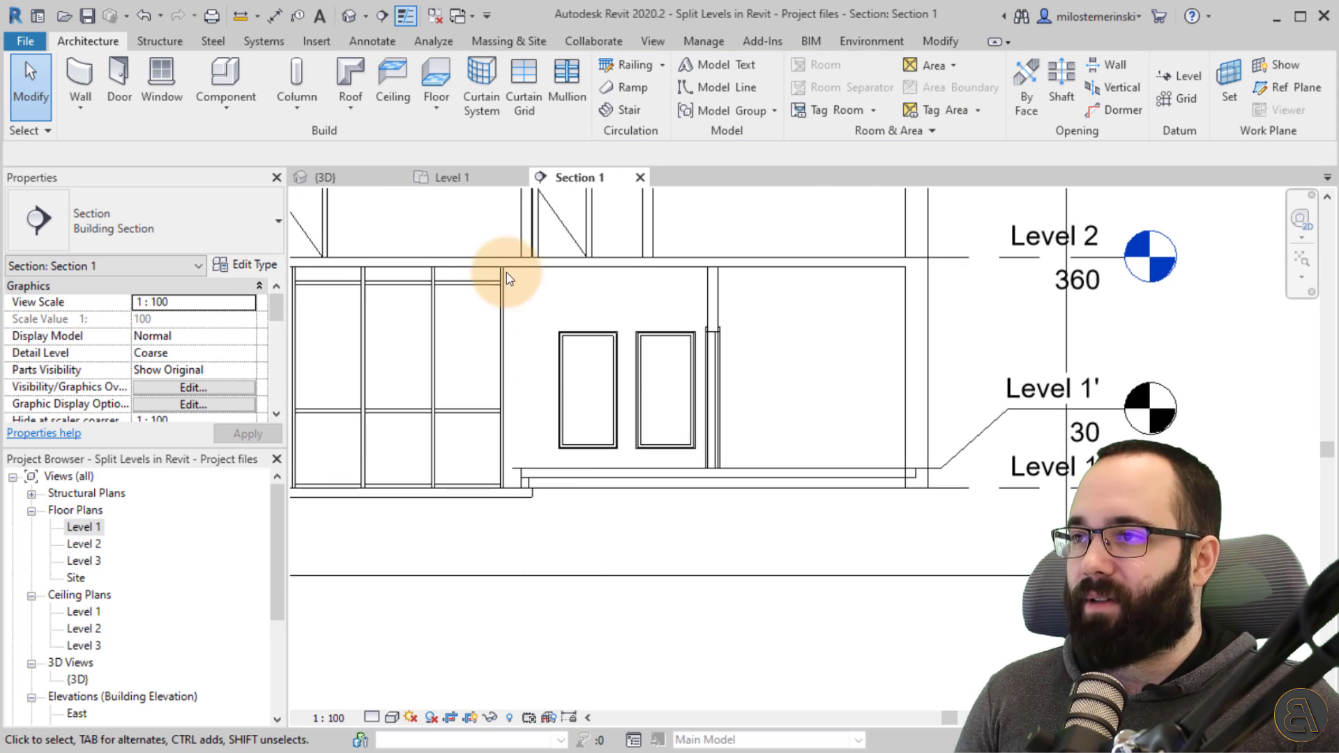
scroll(524, 481, "up", 5)
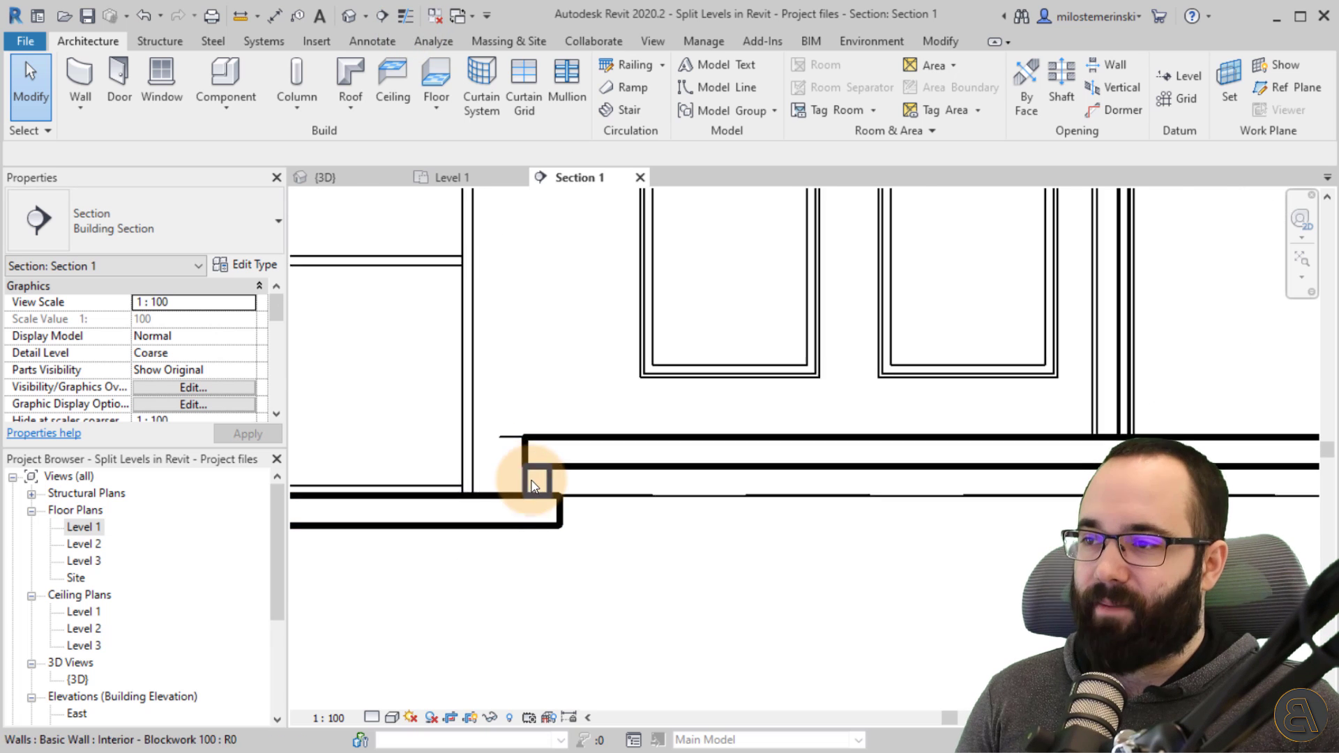
left_click(938, 42)
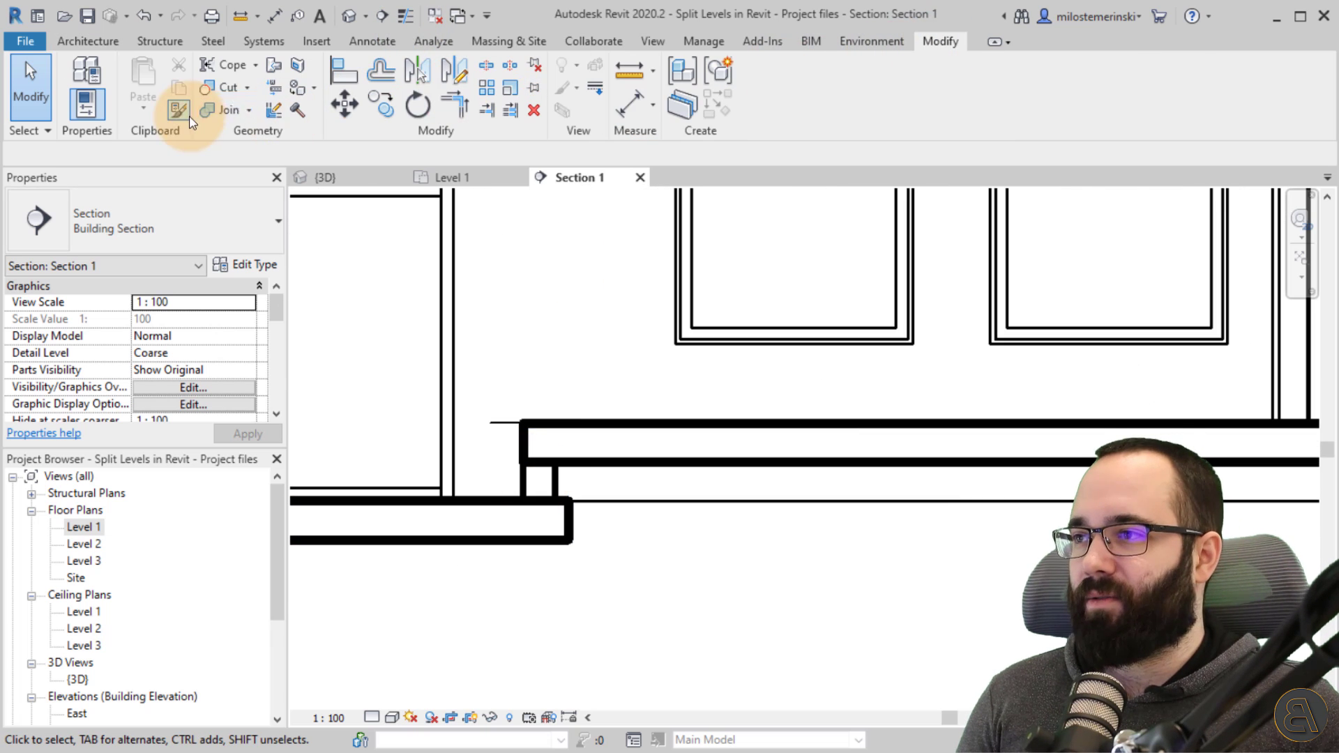
left_click(213, 109)
left_click(517, 488)
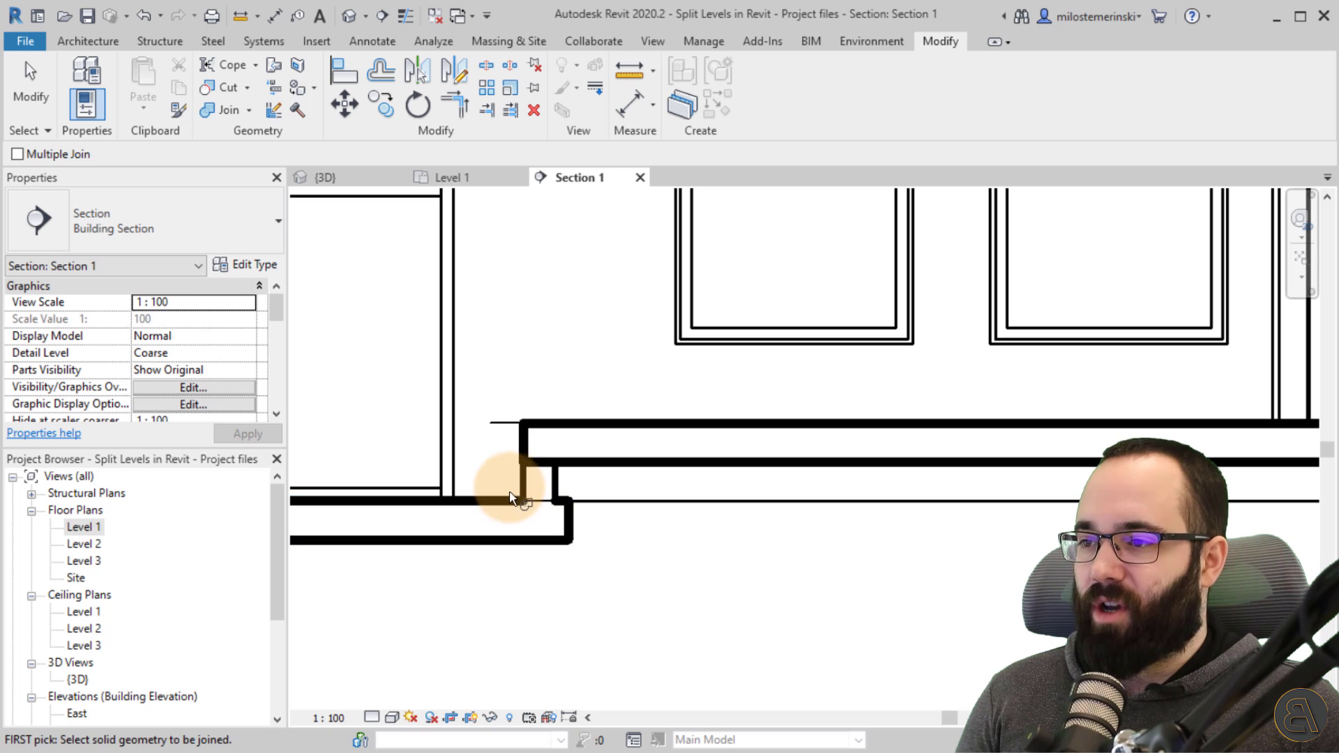
left_click(519, 480)
left_click(525, 446)
scroll(581, 394, "down", 2)
key("Escape")
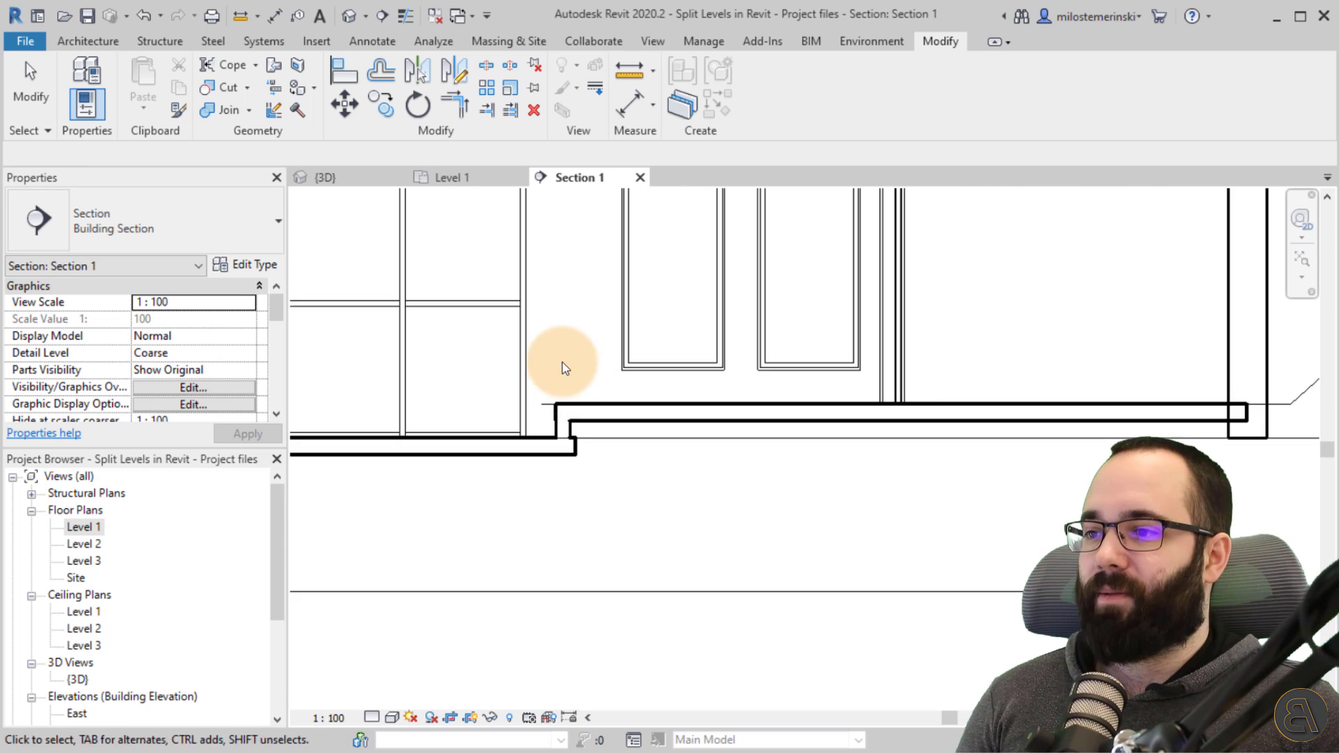
Step: Join the raised slab's geometry with the exterior wall at its far end in the section
scroll(557, 324, "down", 1)
middle_click_drag(557, 325, 568, 481)
scroll(568, 481, "down", 1)
scroll(893, 494, "up", 2)
middle_click_drag(810, 495, 767, 488)
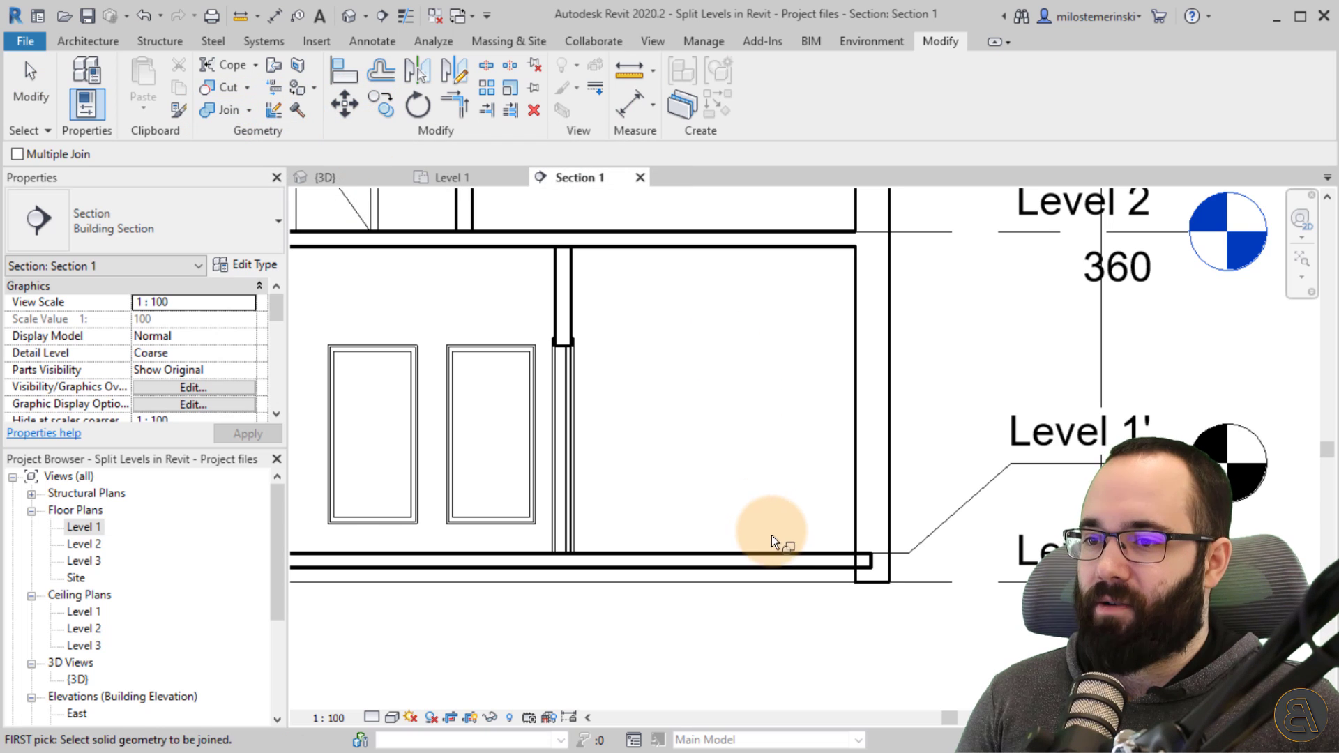
left_click(789, 546)
left_click(857, 507)
scroll(797, 448, "down", 2)
key("Escape")
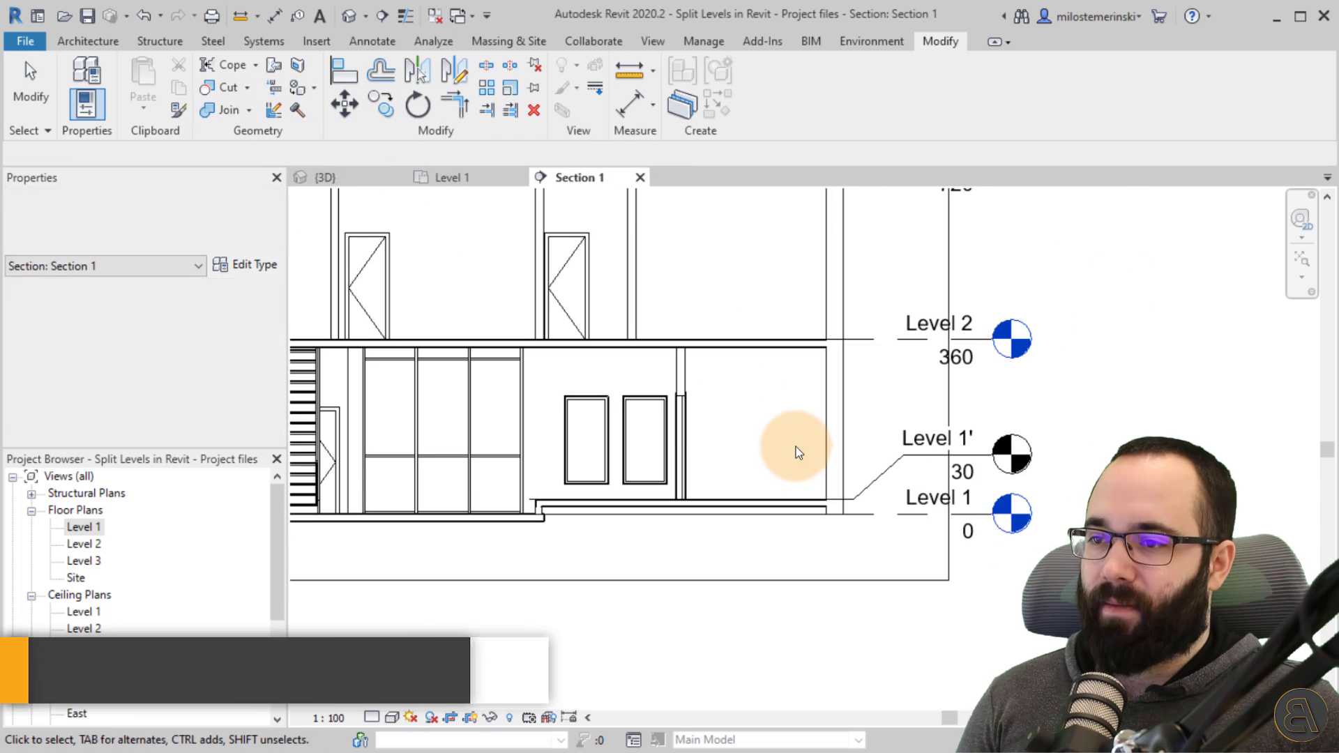
Step: Copy Level 2 straight up by 30 in Section 1
middle_click_drag(525, 419, 692, 417)
scroll(858, 479, "down", 1)
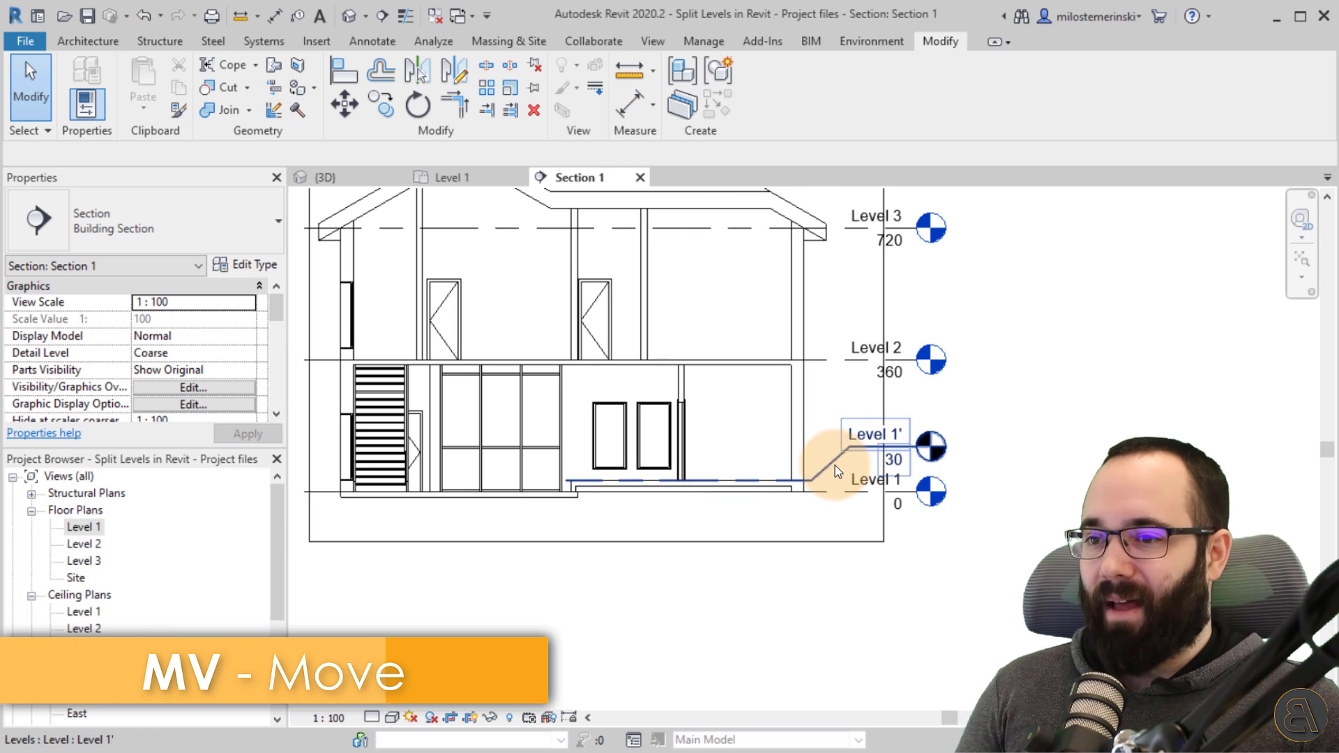
middle_click_drag(756, 442, 711, 448)
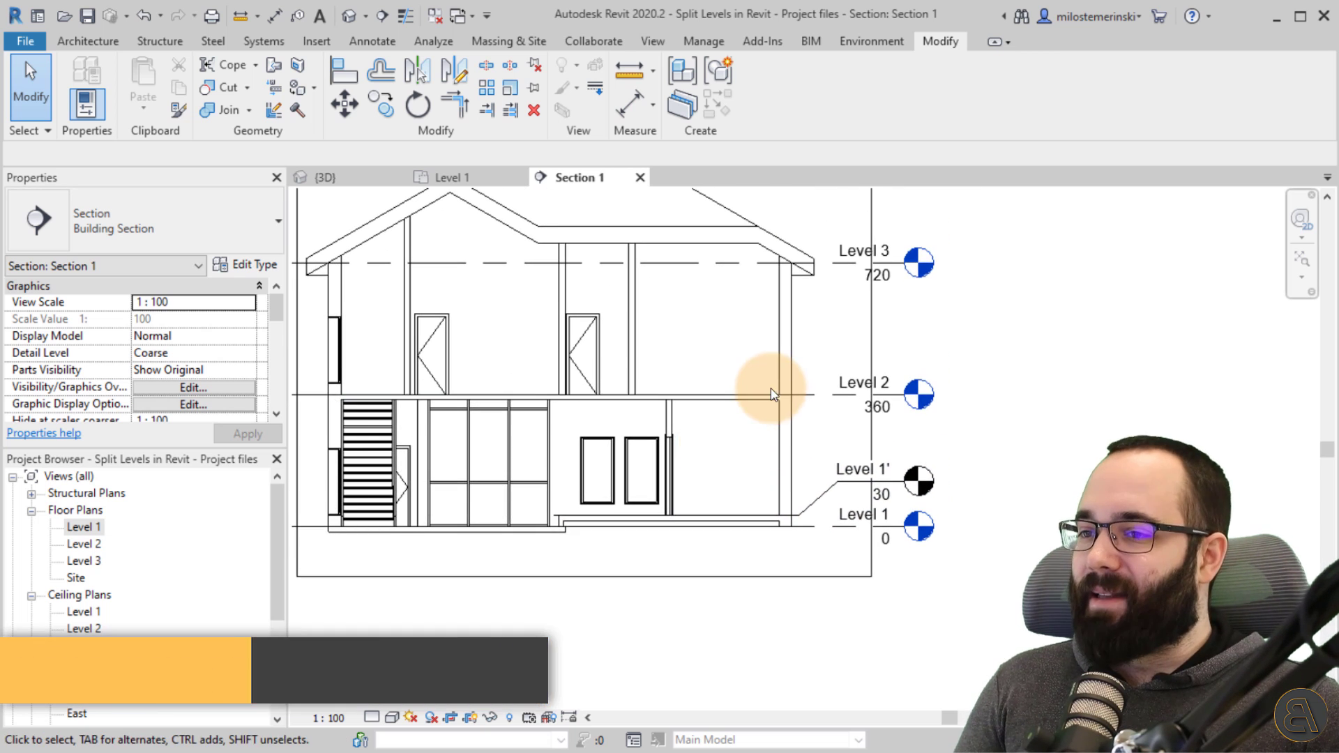
scroll(772, 395, "up", 2)
left_click(837, 399)
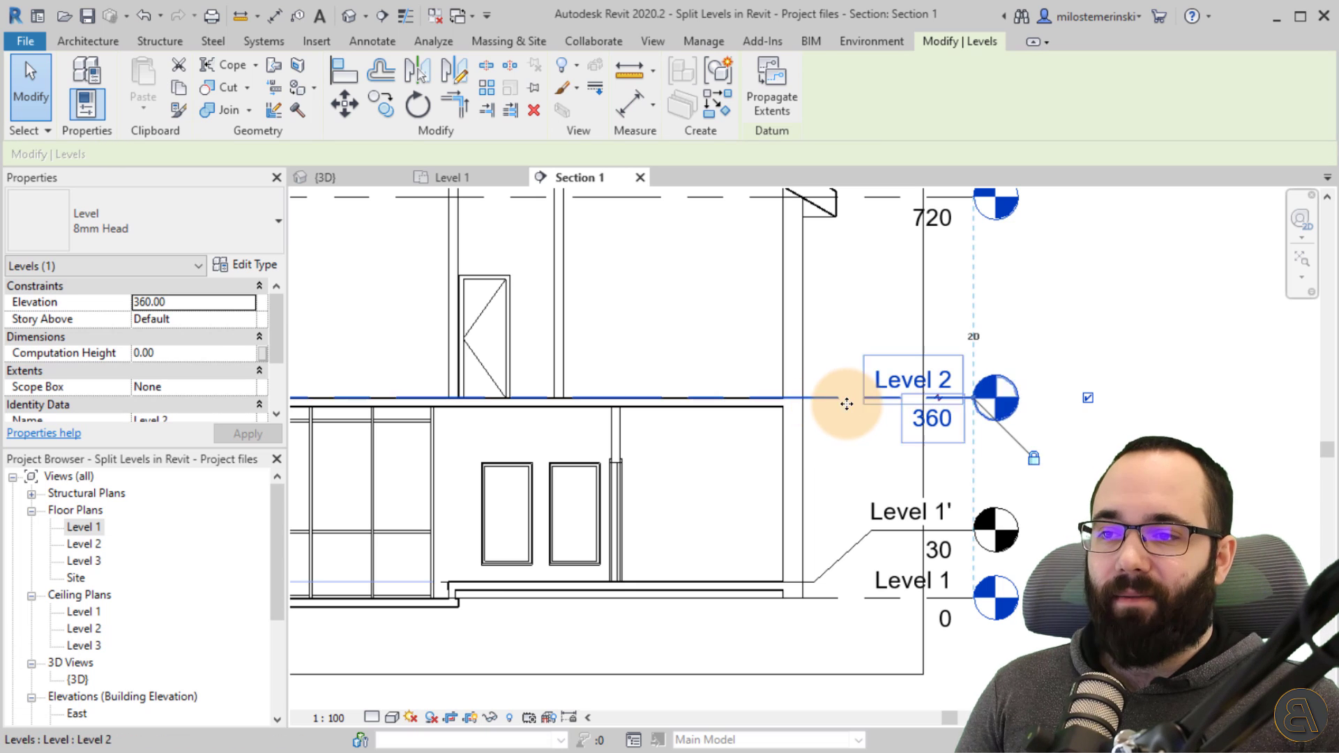
middle_click_drag(743, 376, 714, 353)
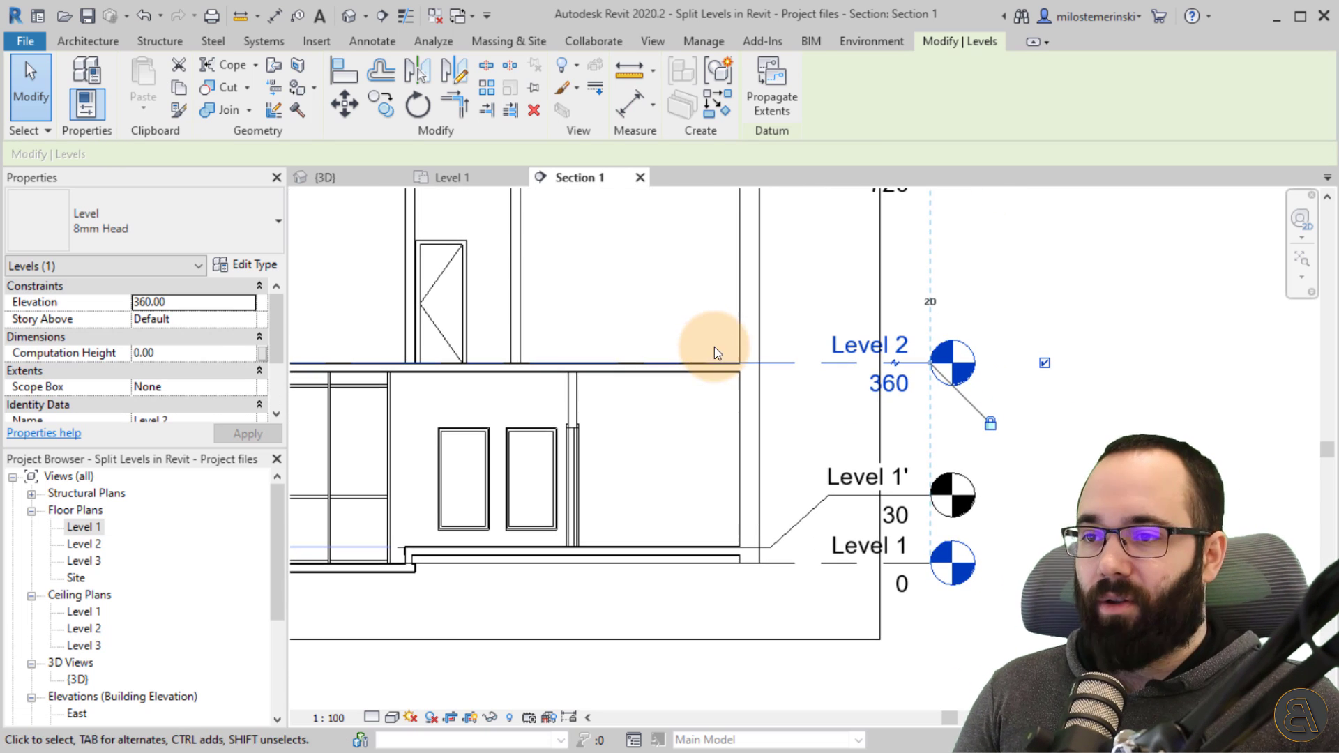
scroll(708, 528, "down", 1)
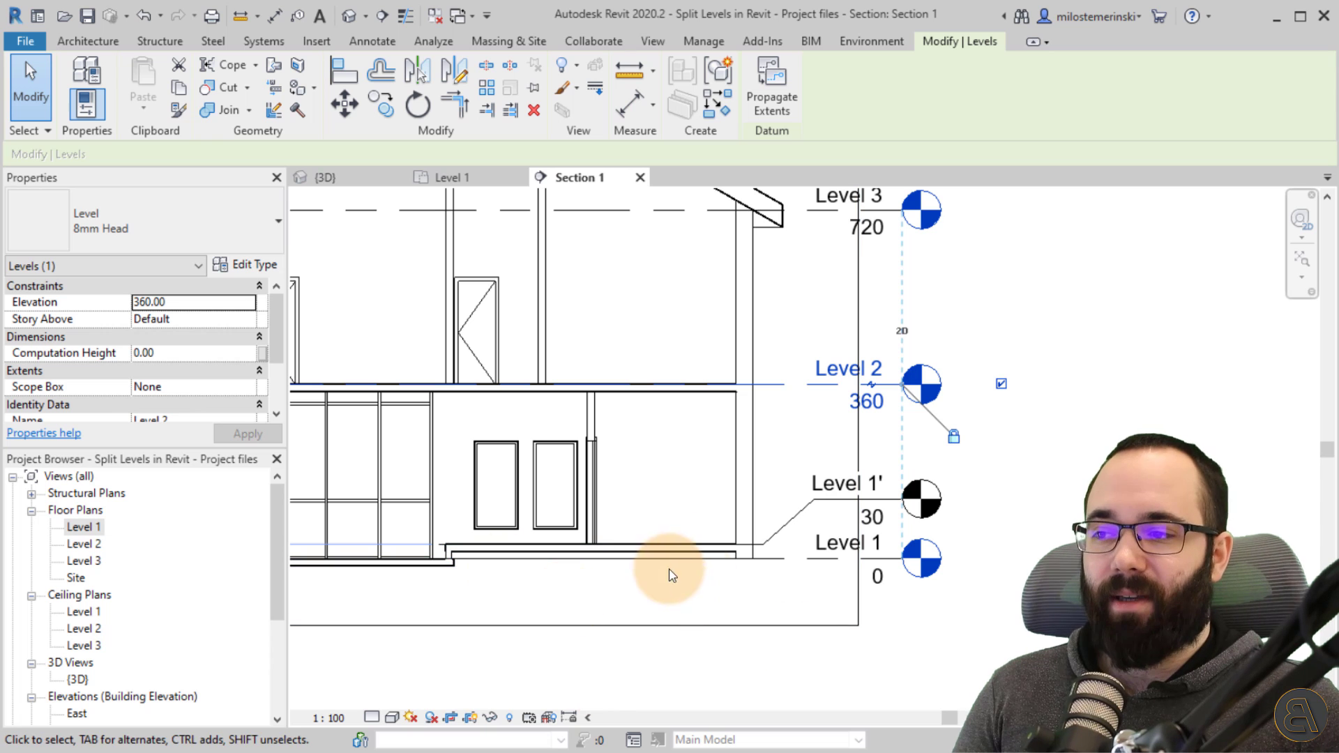
scroll(705, 454, "up", 1)
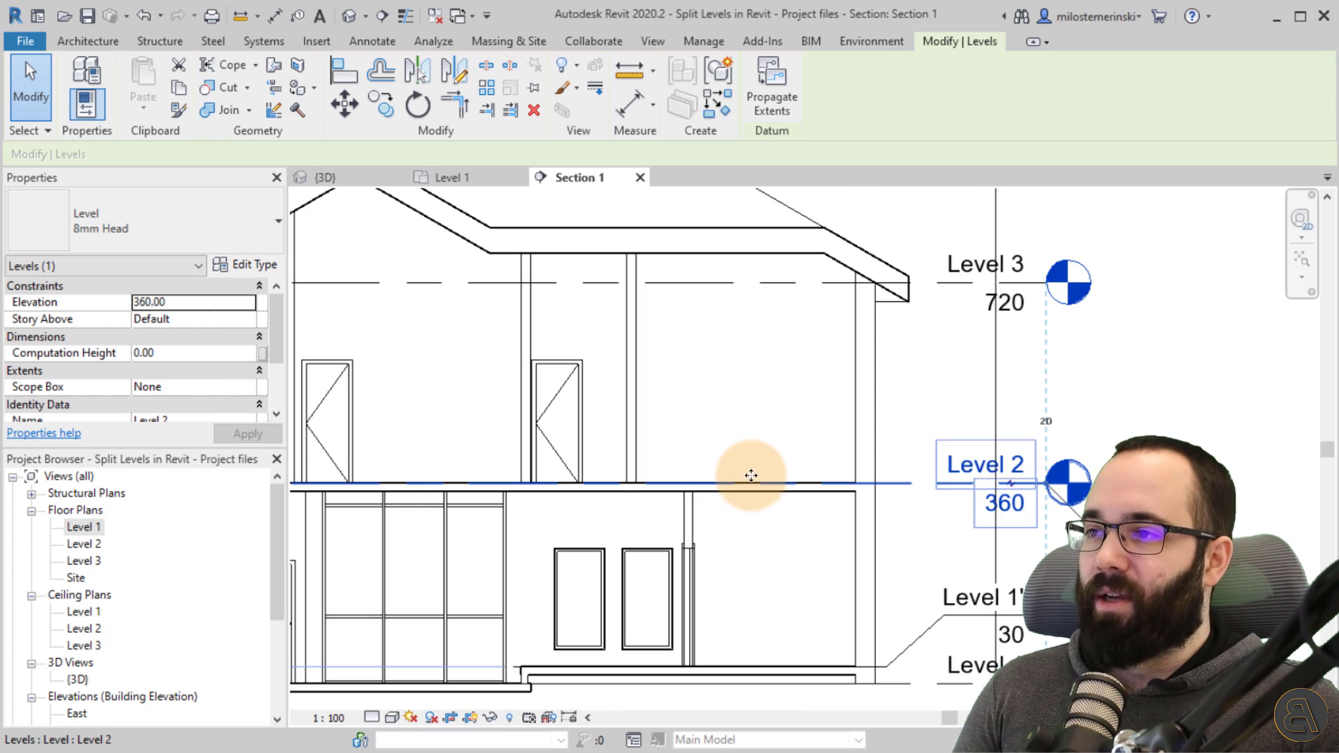
left_click(395, 111)
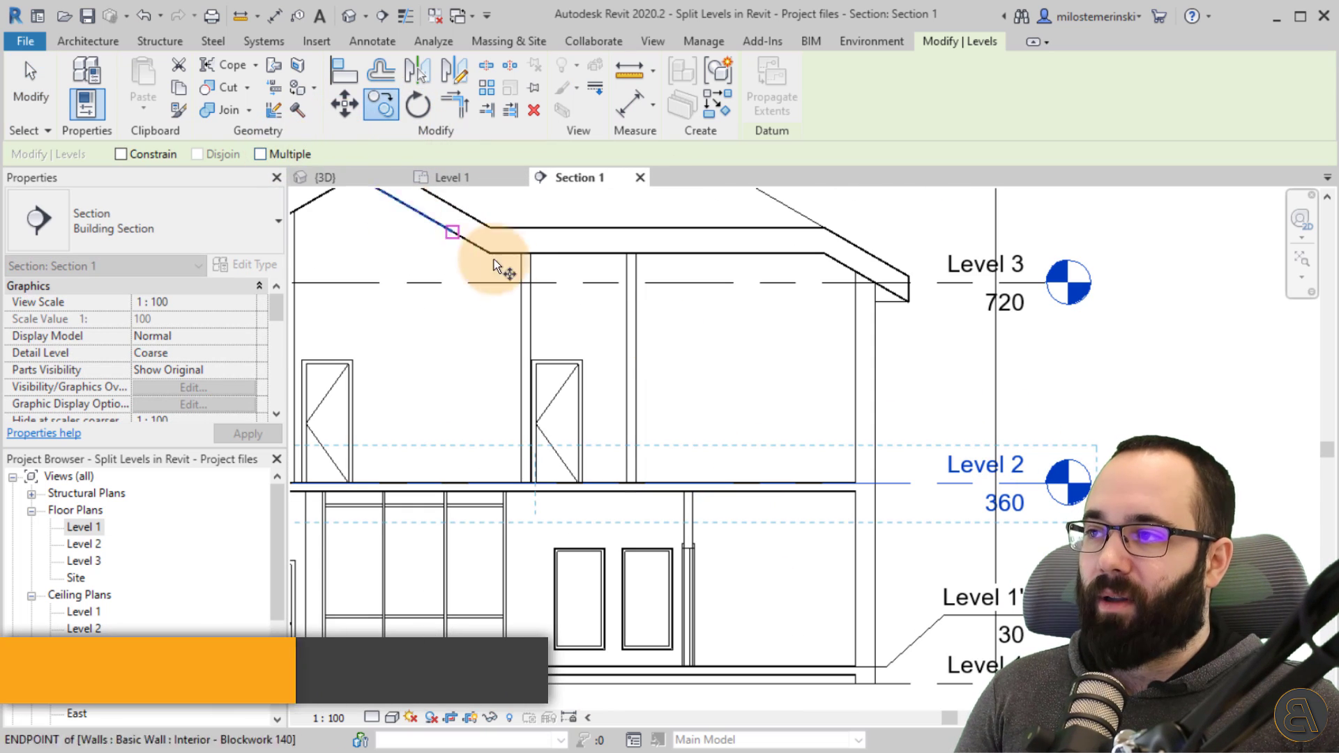
left_click(748, 427)
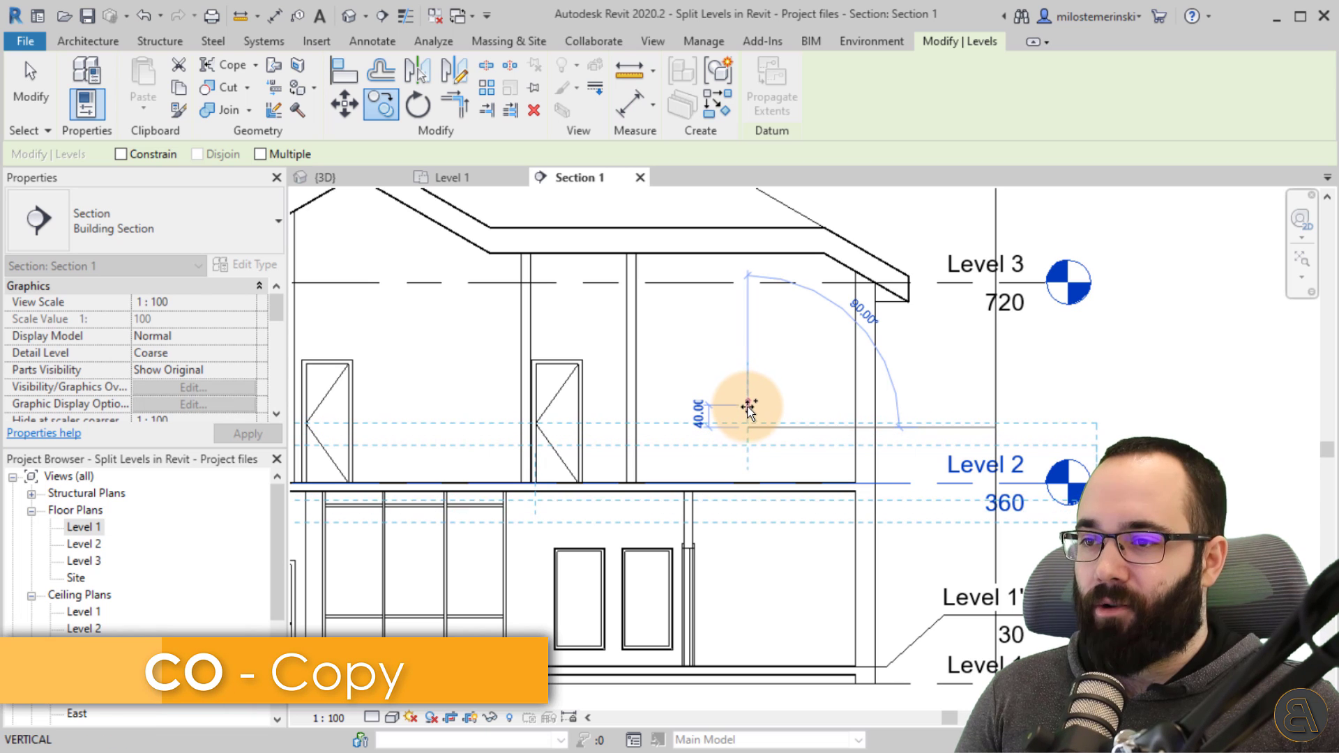
left_click(748, 412)
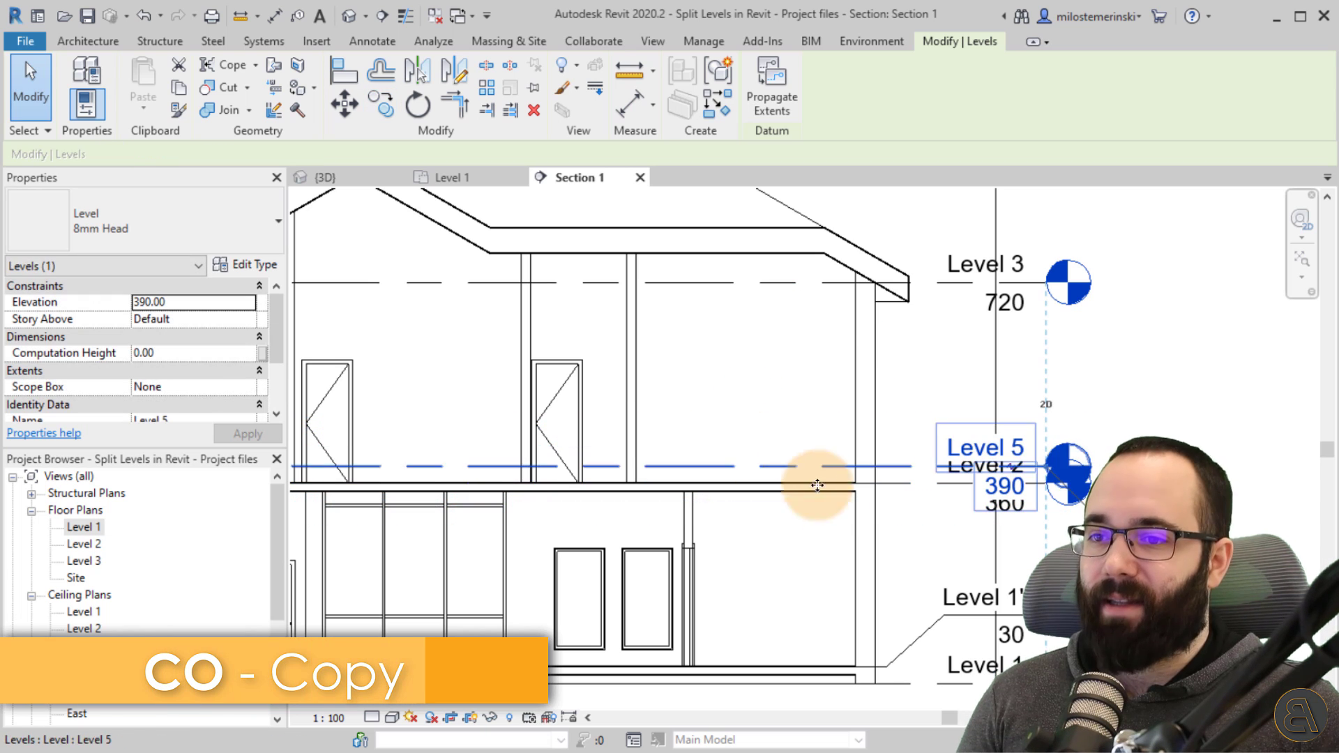
Step: Examine the copied level against the other levels and the Level tool's Make Plan View option, placing no new level
left_click(940, 571)
left_click(901, 467)
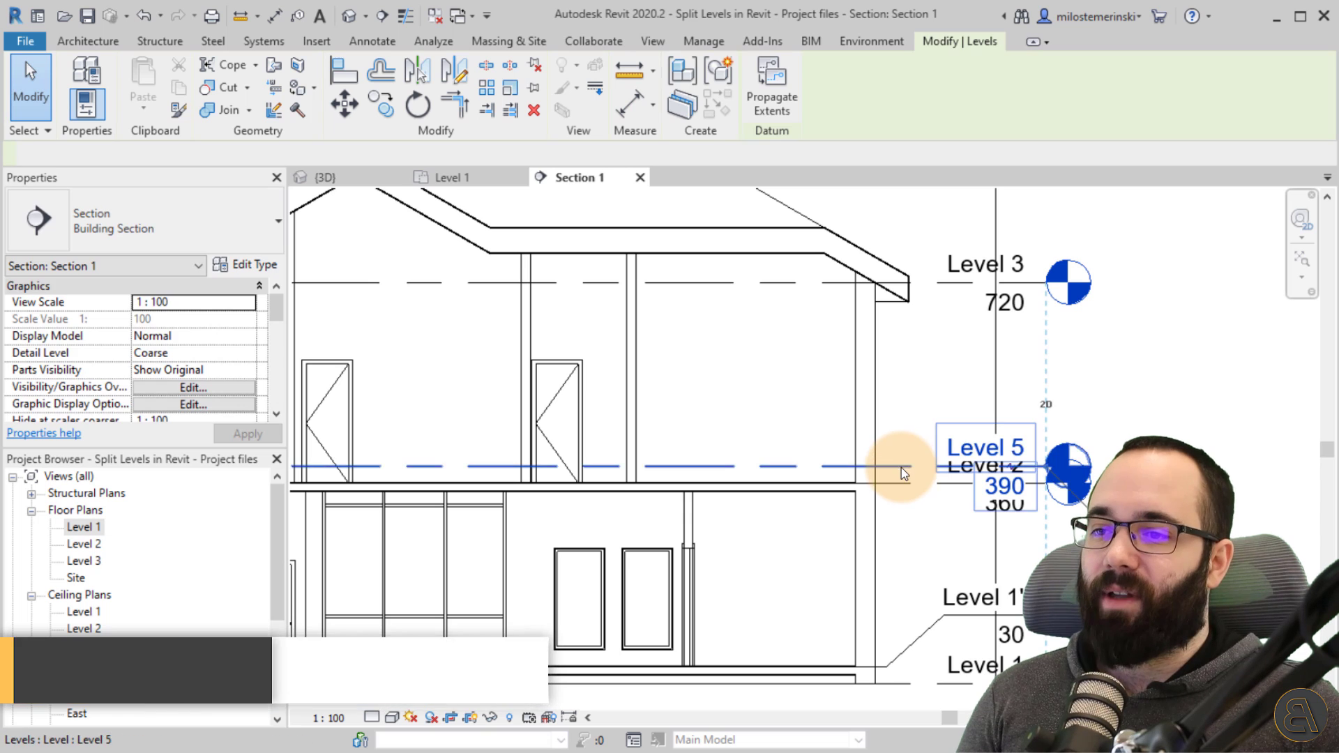
middle_click_drag(902, 467, 874, 406)
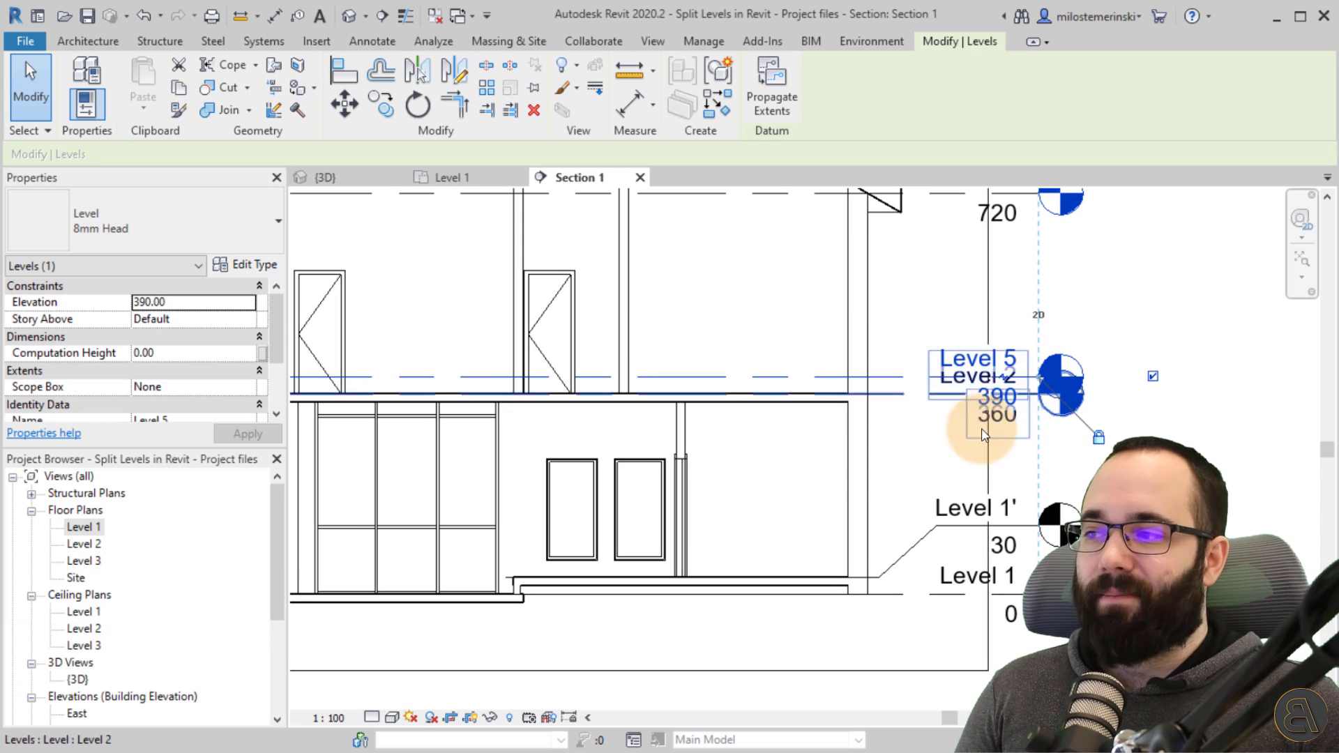
left_click(1099, 346)
middle_click_drag(1070, 345, 807, 283)
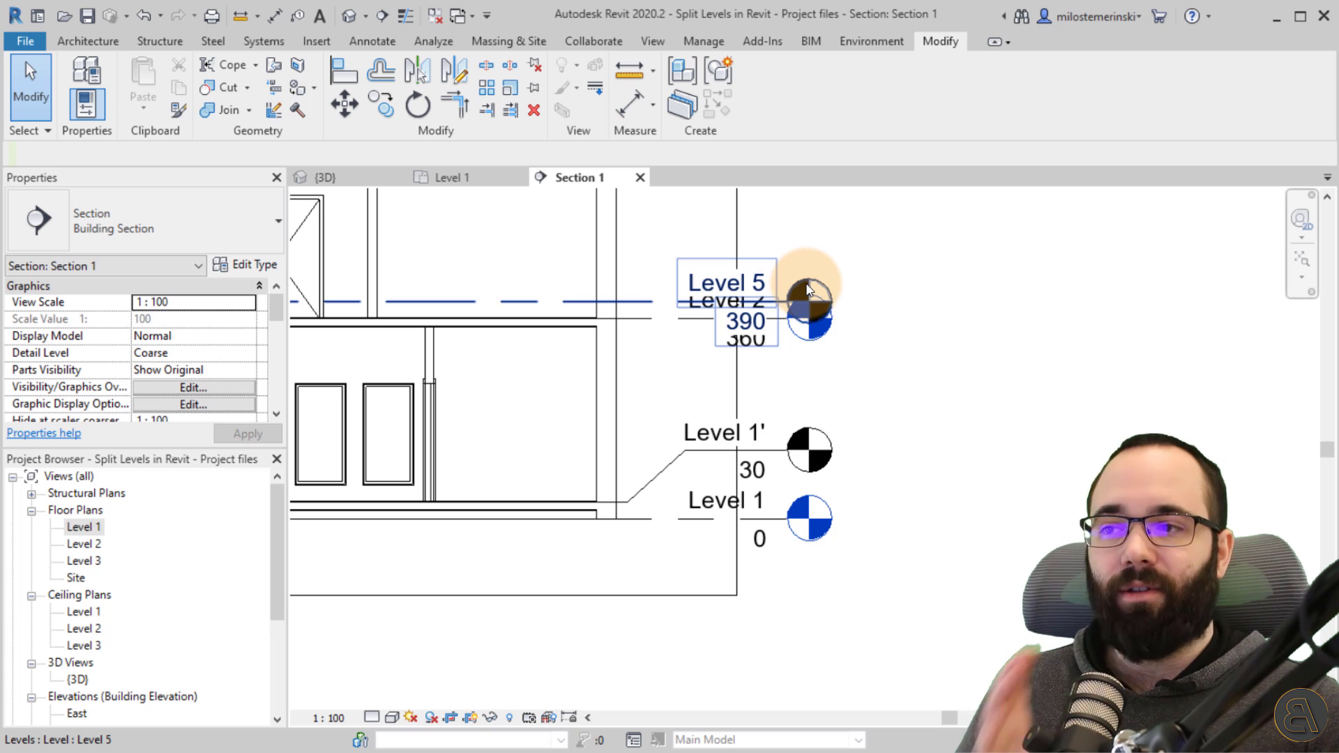
scroll(804, 355, "down", 2)
middle_click_drag(604, 387, 618, 401)
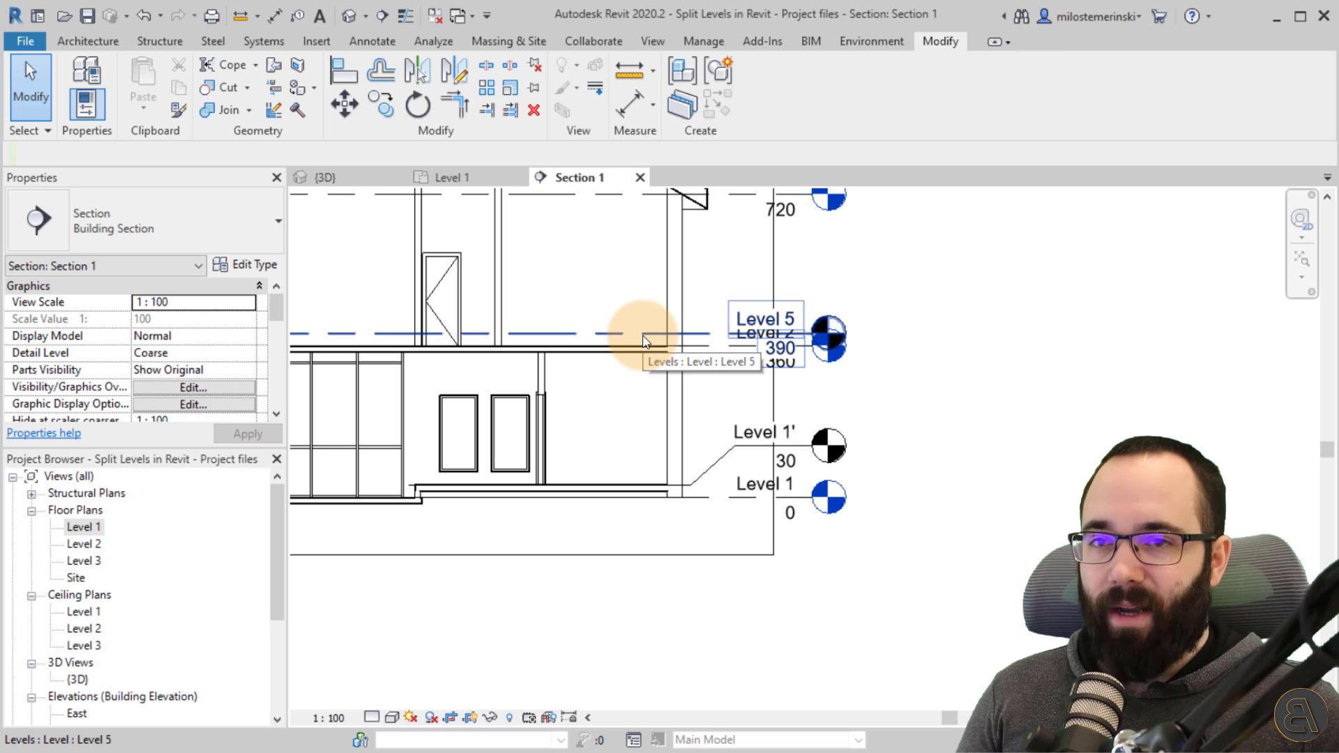
left_click(89, 42)
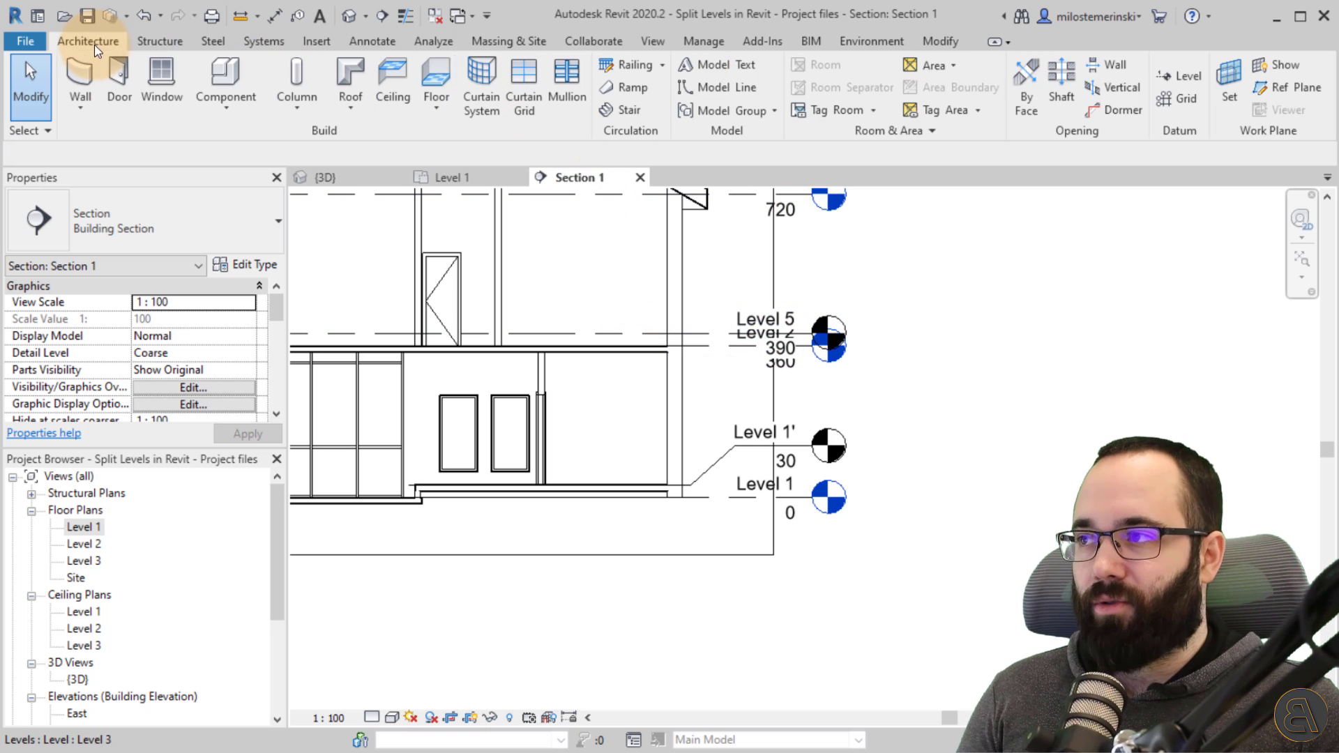
left_click(1175, 88)
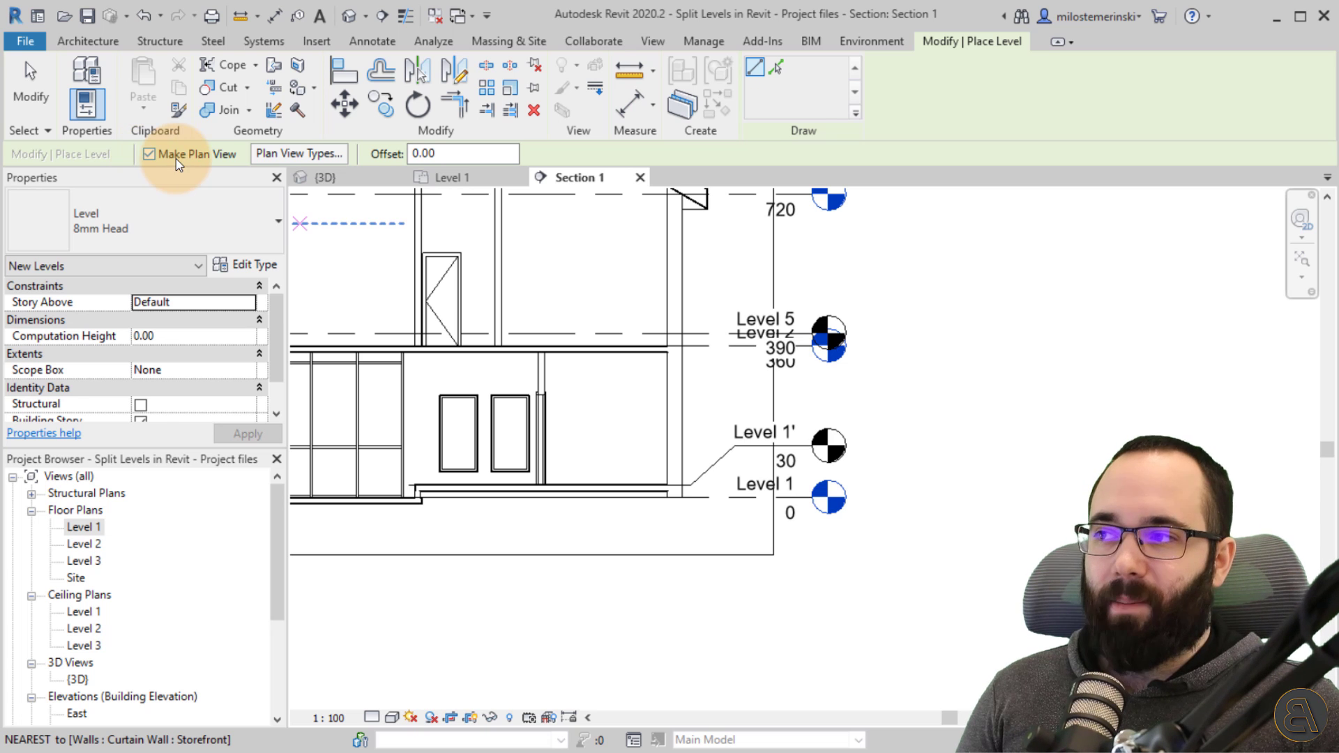
key("Escape")
key("Escape")
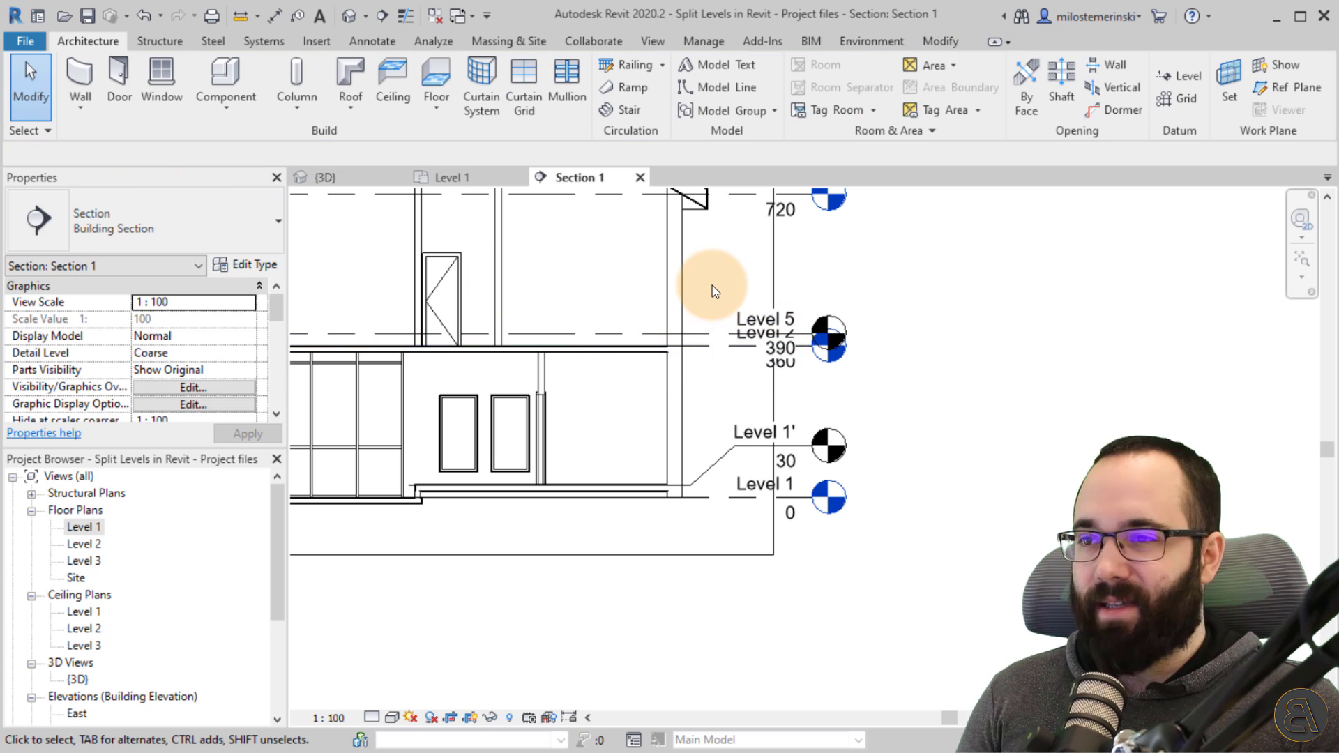
Step: Add an elbow to the copied level's line at elevation 390 and raise its head clear of Level 2's head
left_click(701, 341)
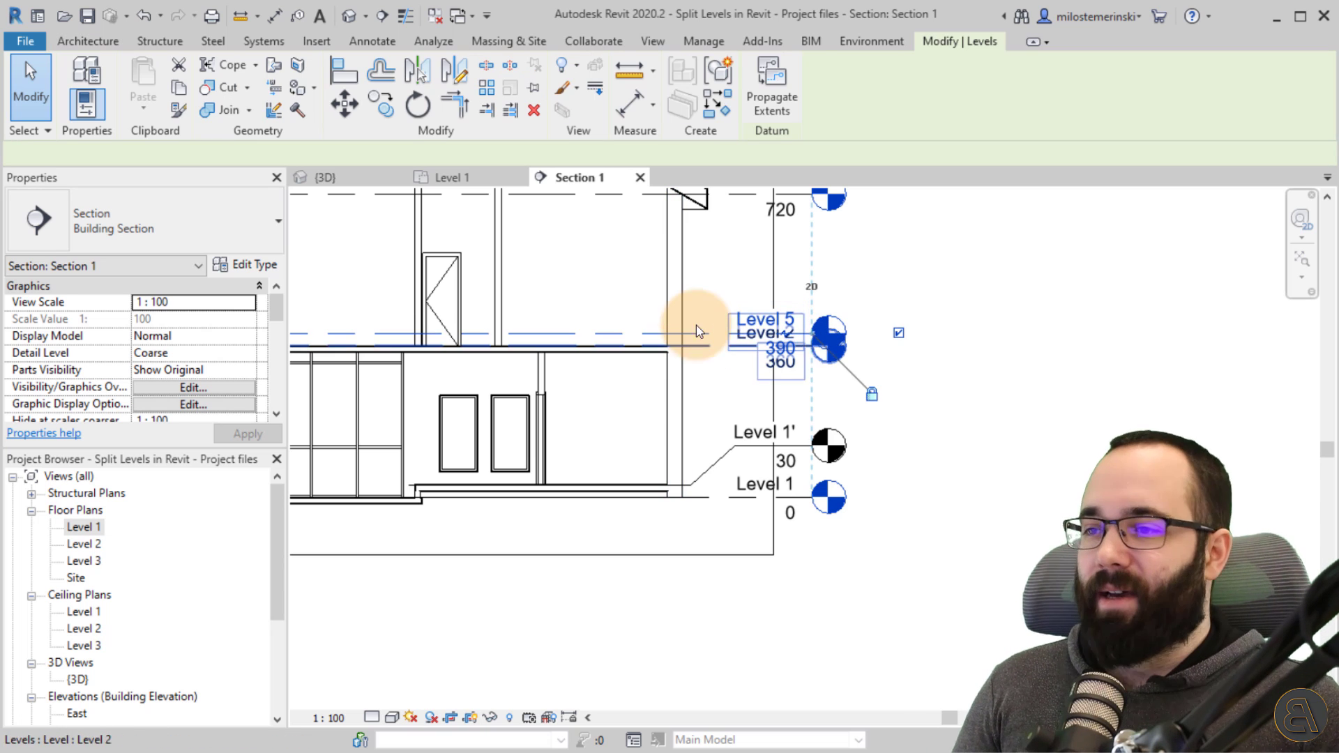
scroll(697, 326, "up", 2)
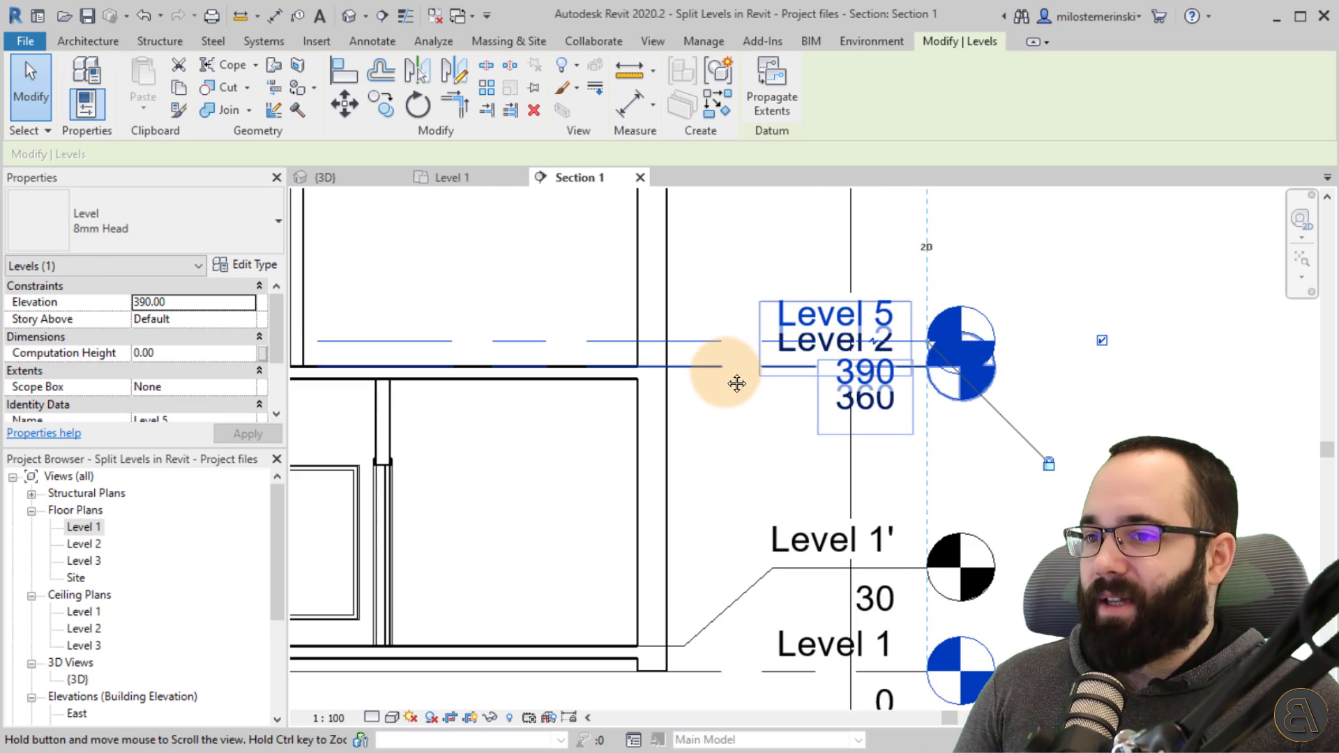
middle_click_drag(733, 379, 667, 420)
left_click(786, 409)
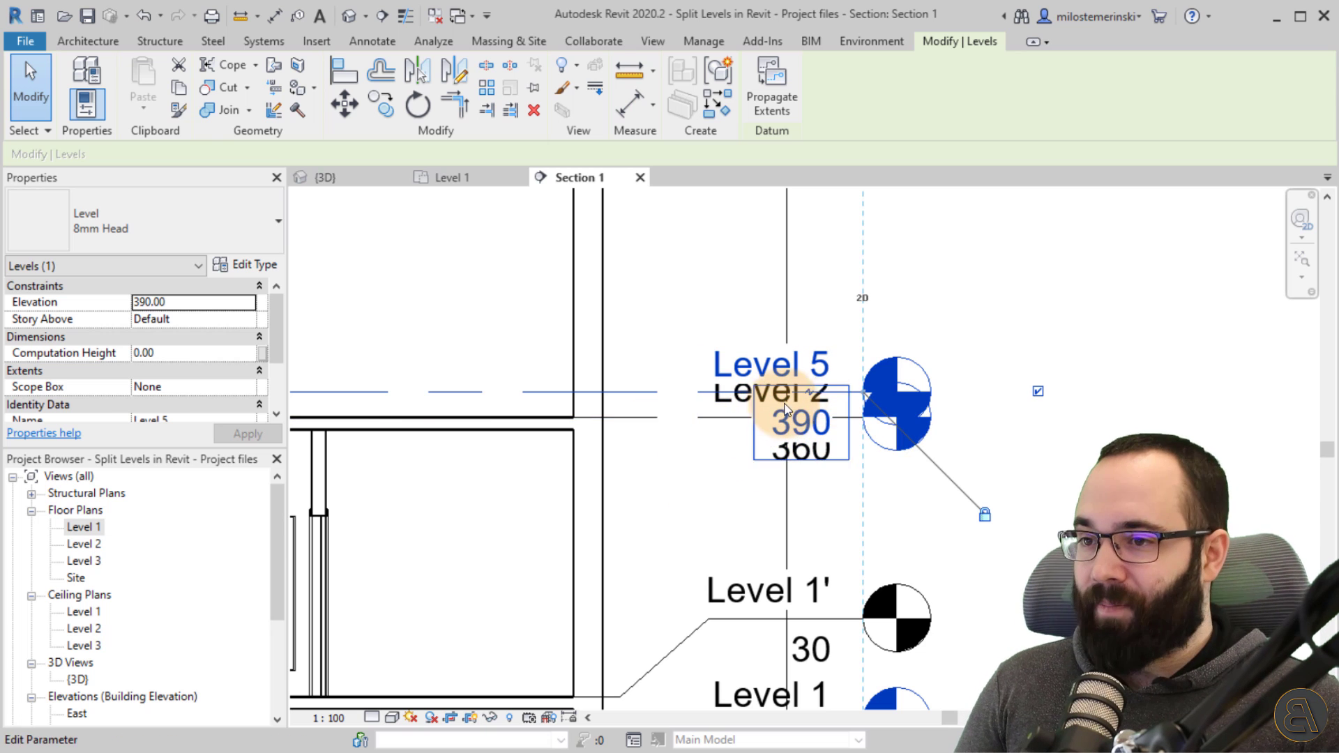
left_click(811, 399)
left_click_drag(740, 392, 620, 393)
left_click_drag(809, 445, 710, 312)
Step: Rename the copied level at elevation 390 as Level 2'
scroll(980, 420, "down", 2)
left_click(824, 320)
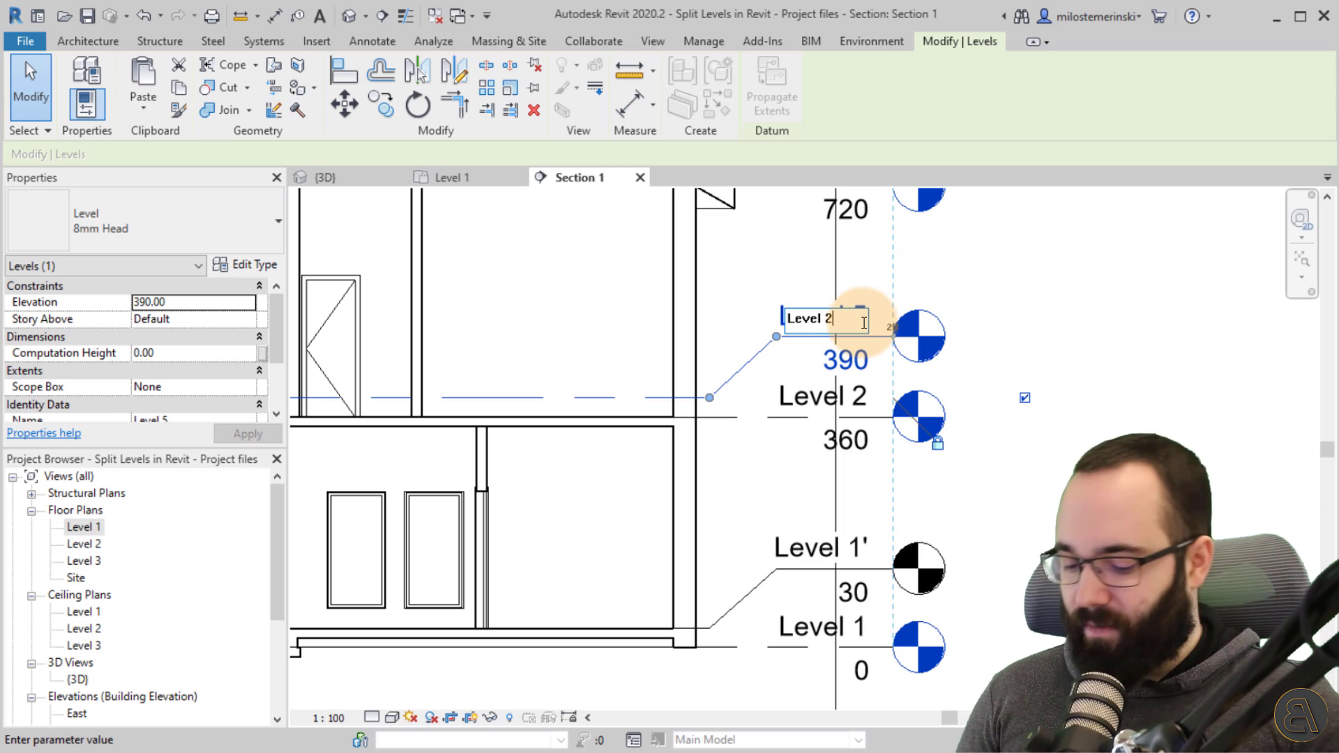
left_click(1082, 261)
scroll(850, 344, "down", 2)
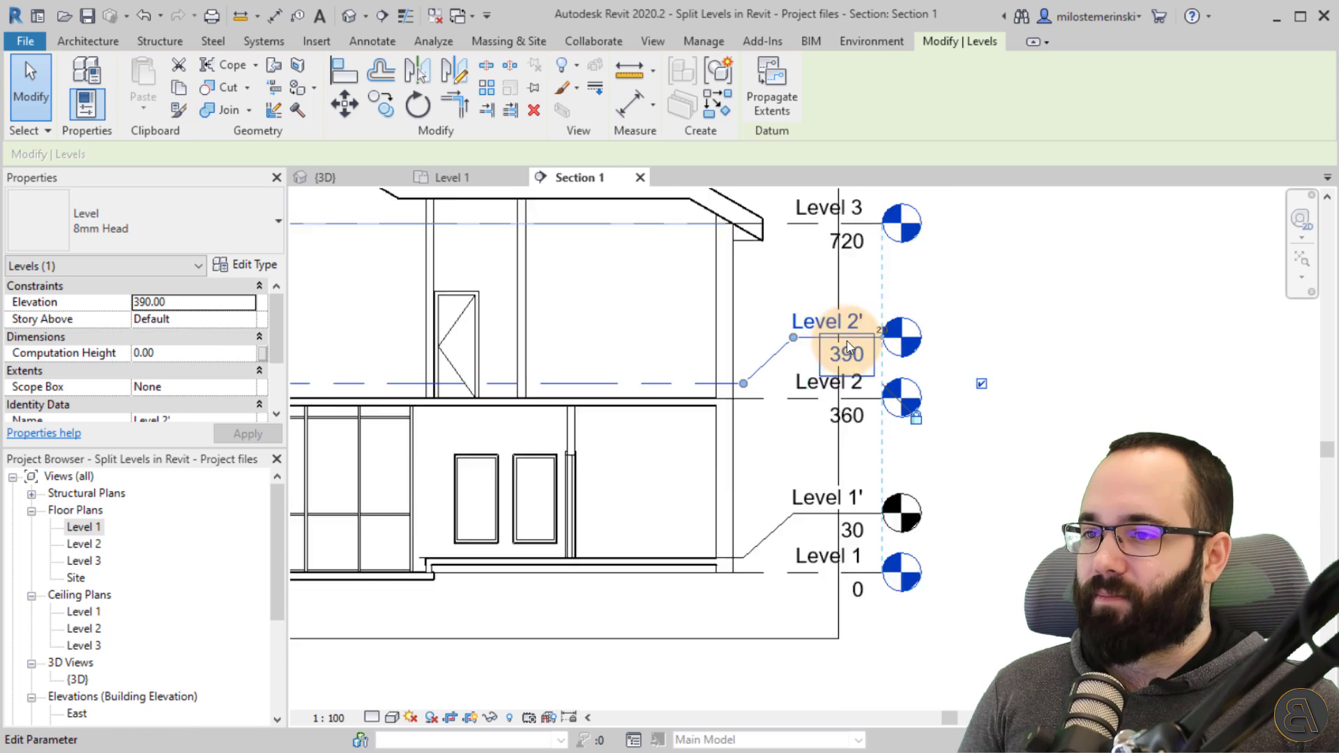
left_click(689, 338)
Step: Copy the raised ground-floor slab together with the low blockwork wall at its edge to the clipboard
middle_click_drag(702, 380, 820, 404)
scroll(796, 528, "up", 1)
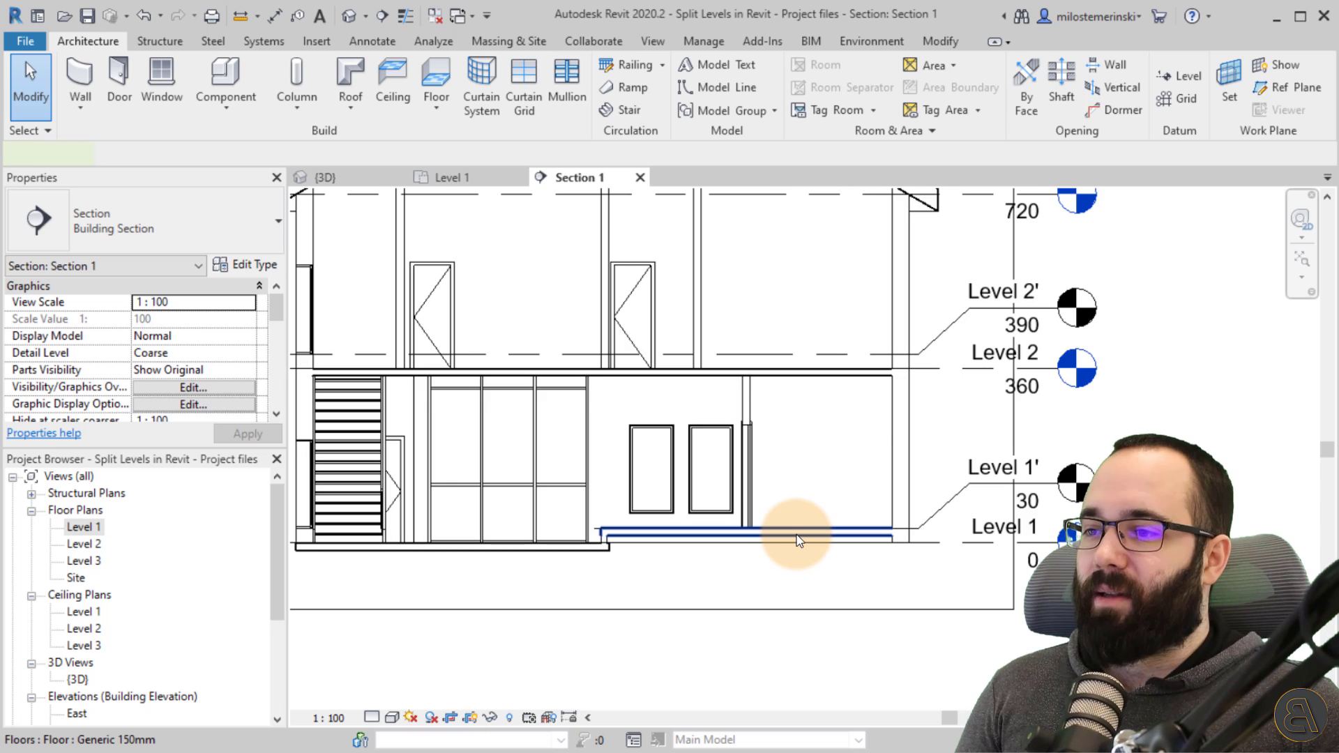
left_click(798, 536)
scroll(602, 544, "up", 3)
left_click(617, 536, "ctrl")
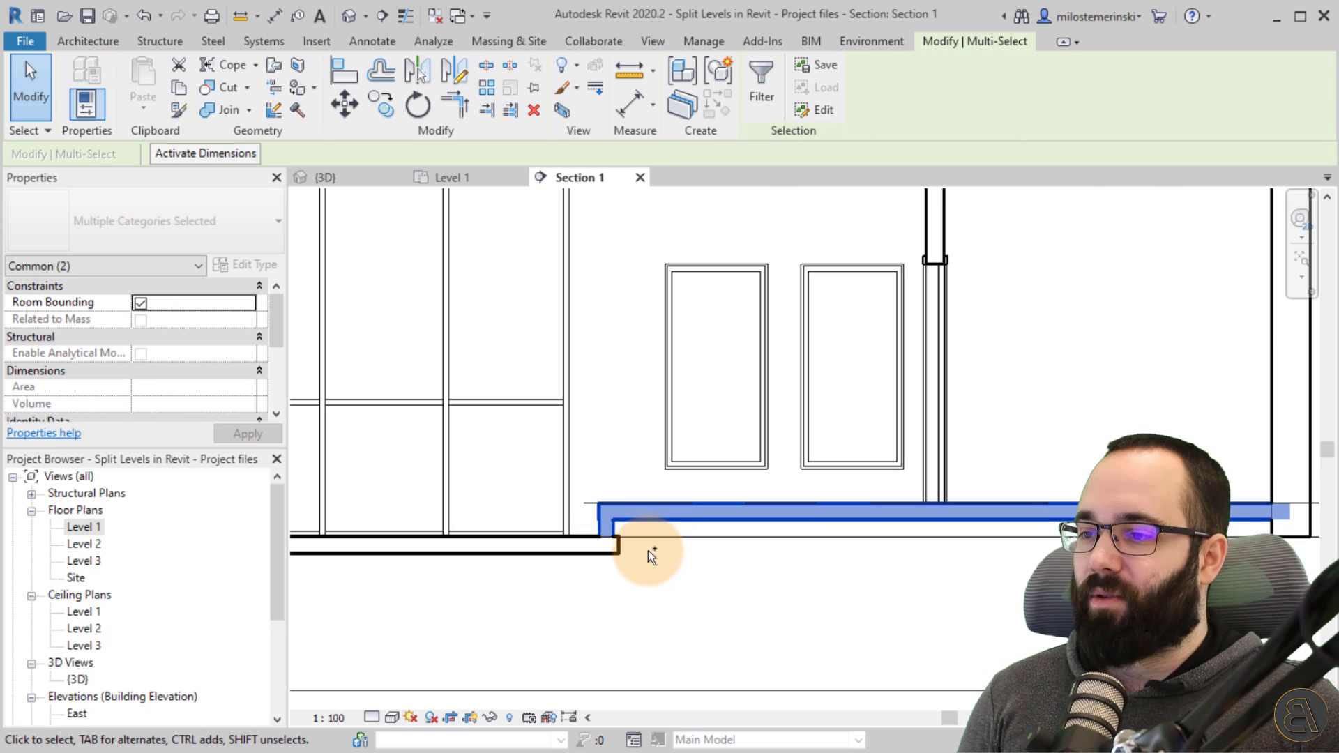
scroll(628, 518, "down", 2)
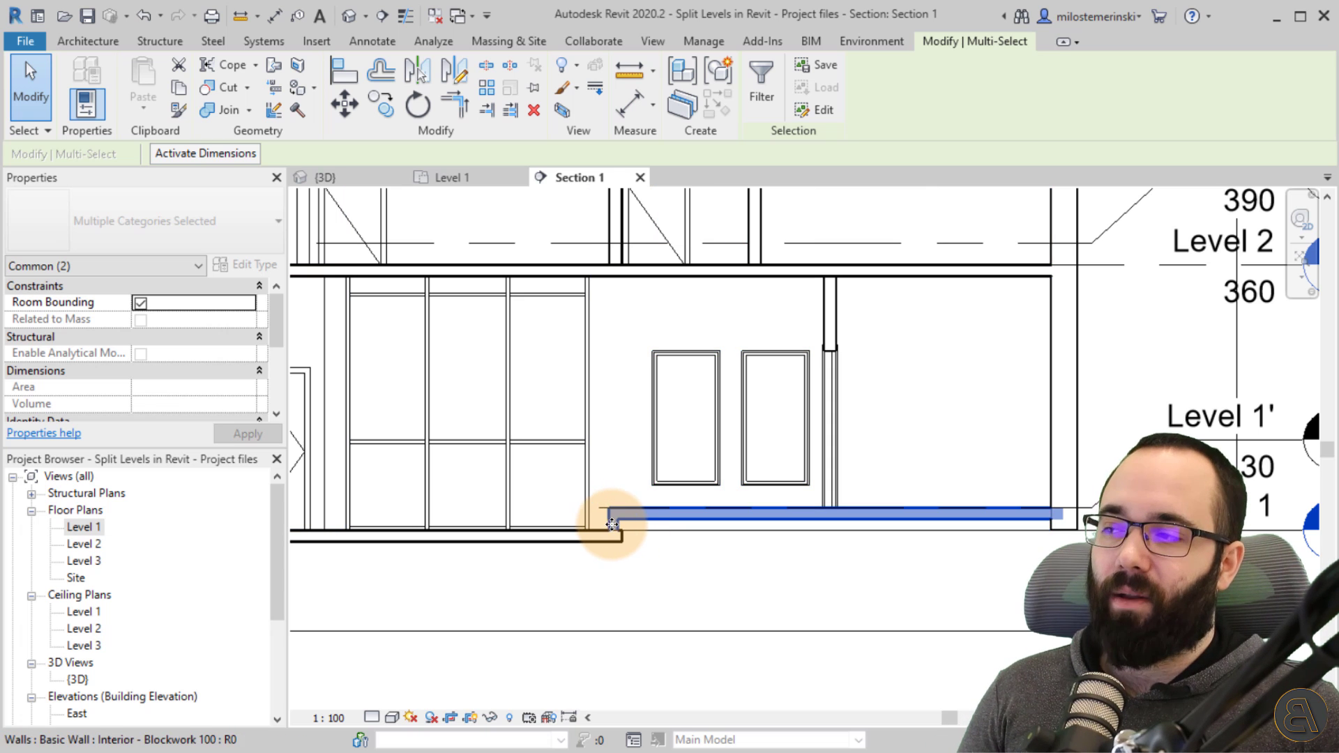
left_click(178, 91)
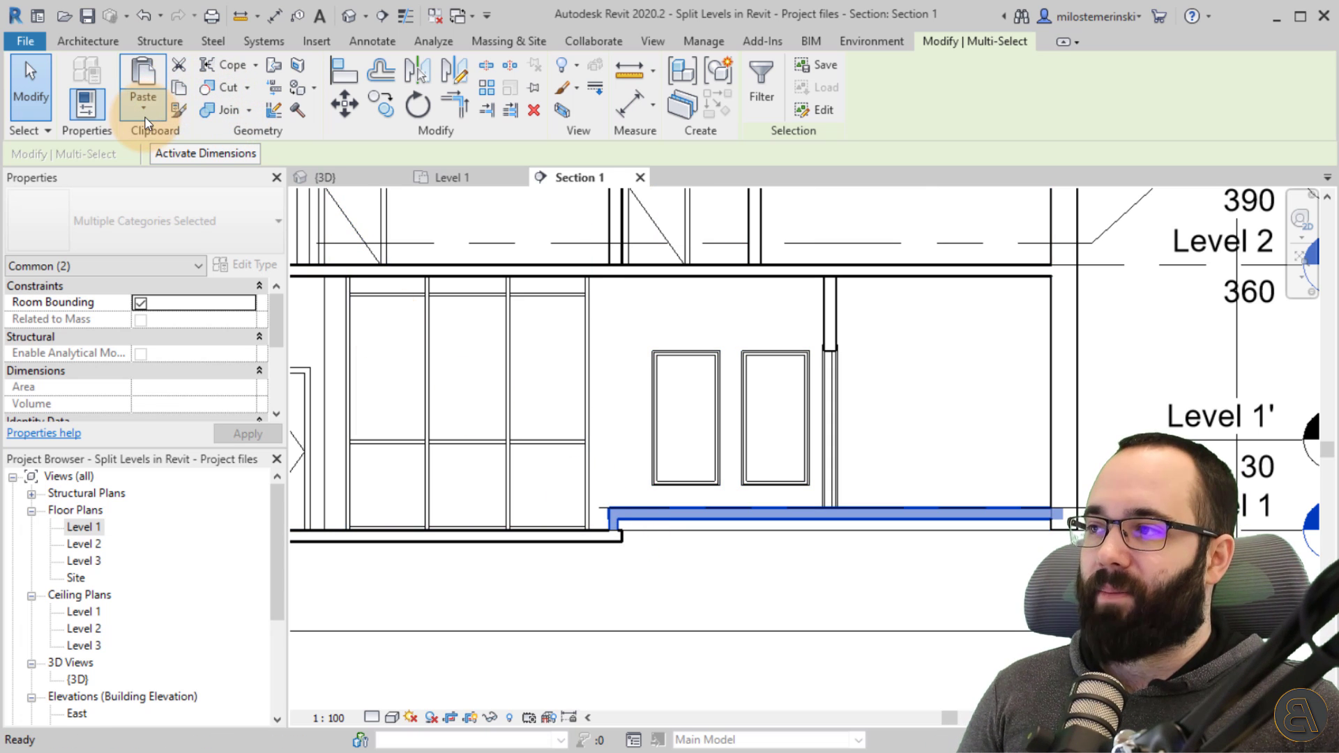
Step: Try pasting the copied slab and low wall aligned to Level 2', and undo the paste
left_click(144, 113)
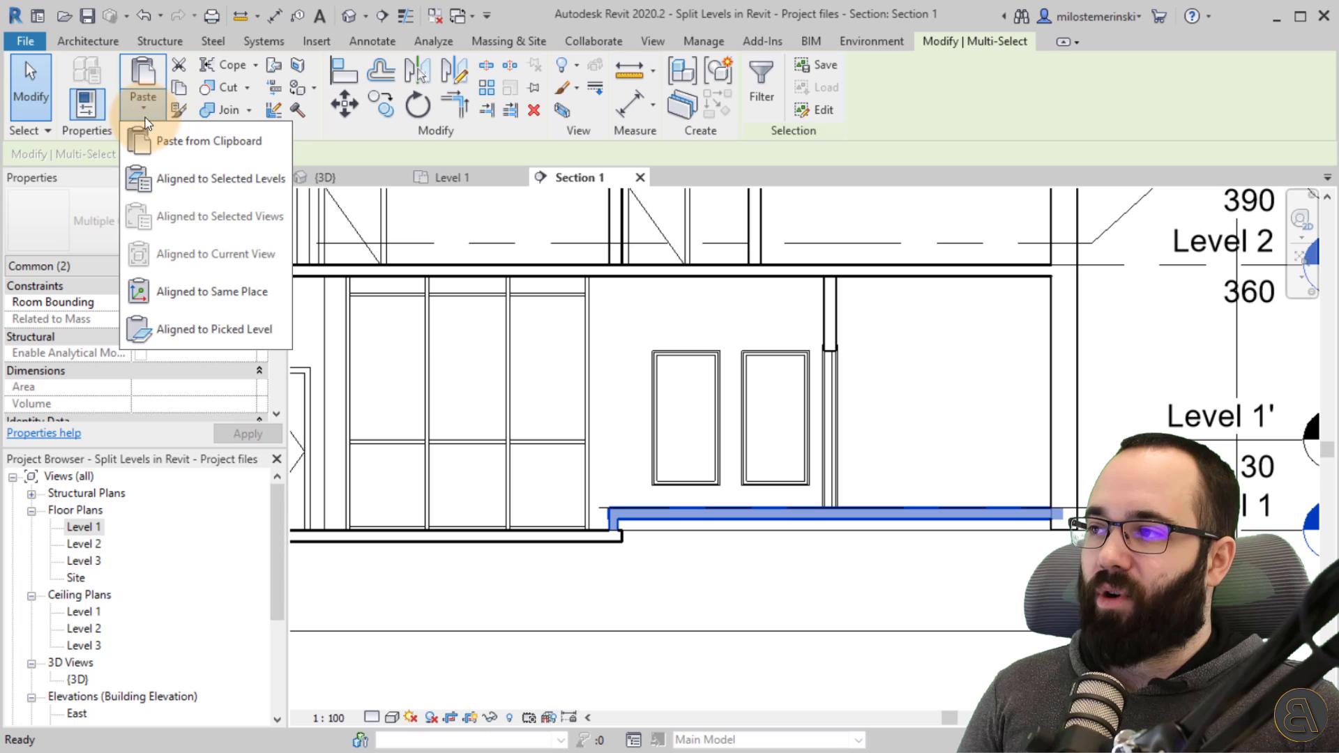
left_click(174, 178)
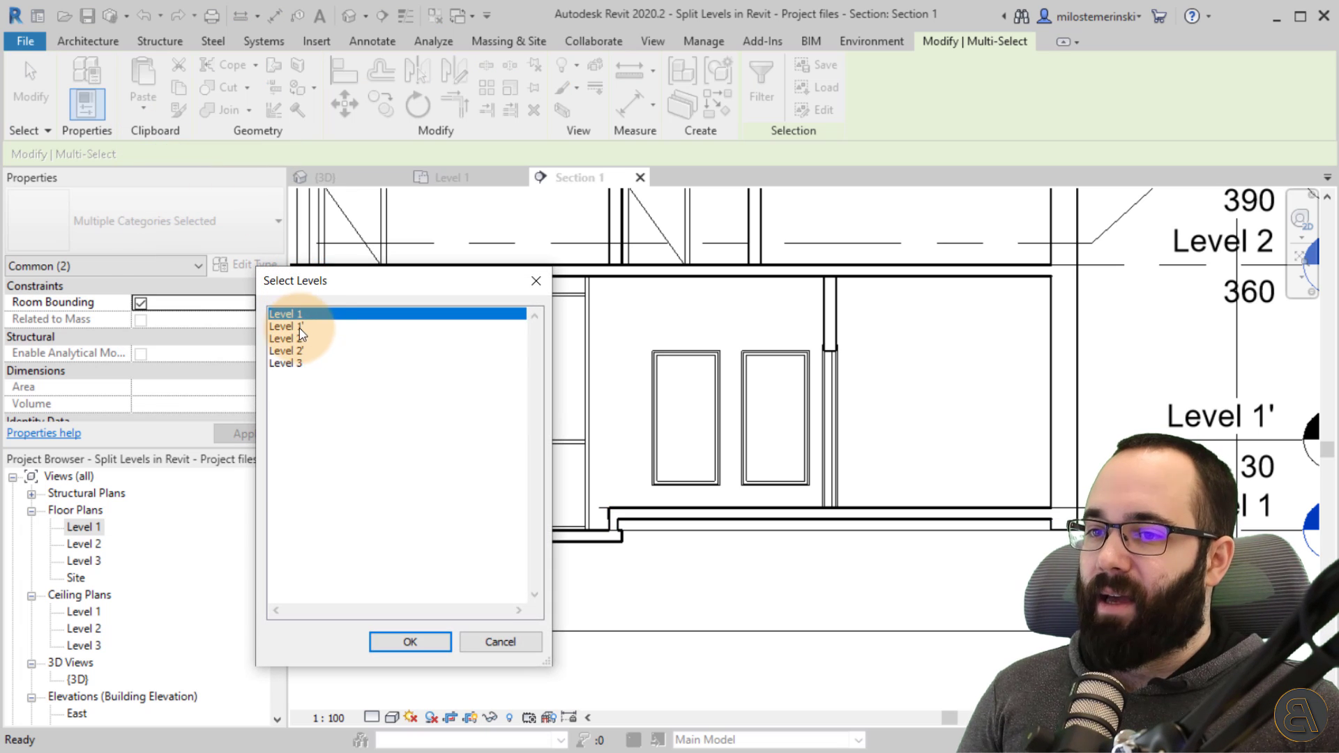
left_click(290, 352)
left_click(426, 640)
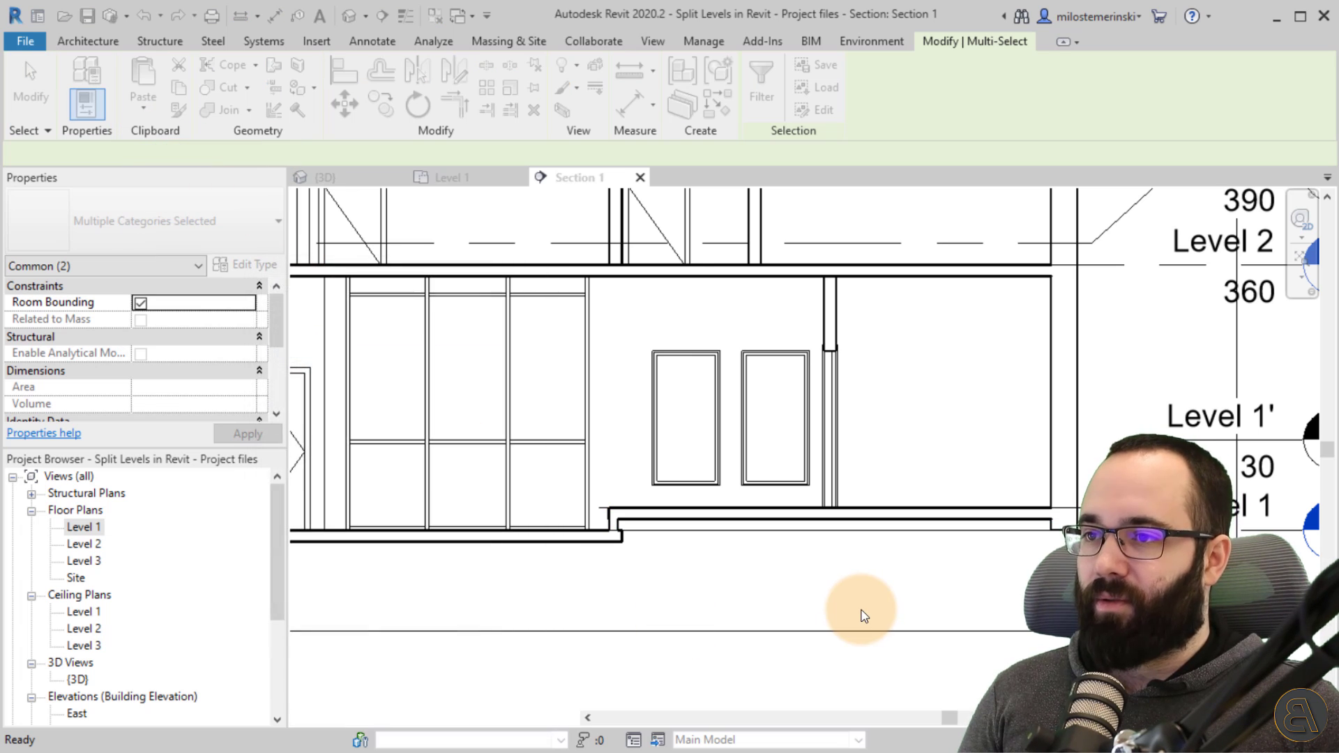
middle_click_drag(765, 515, 694, 604)
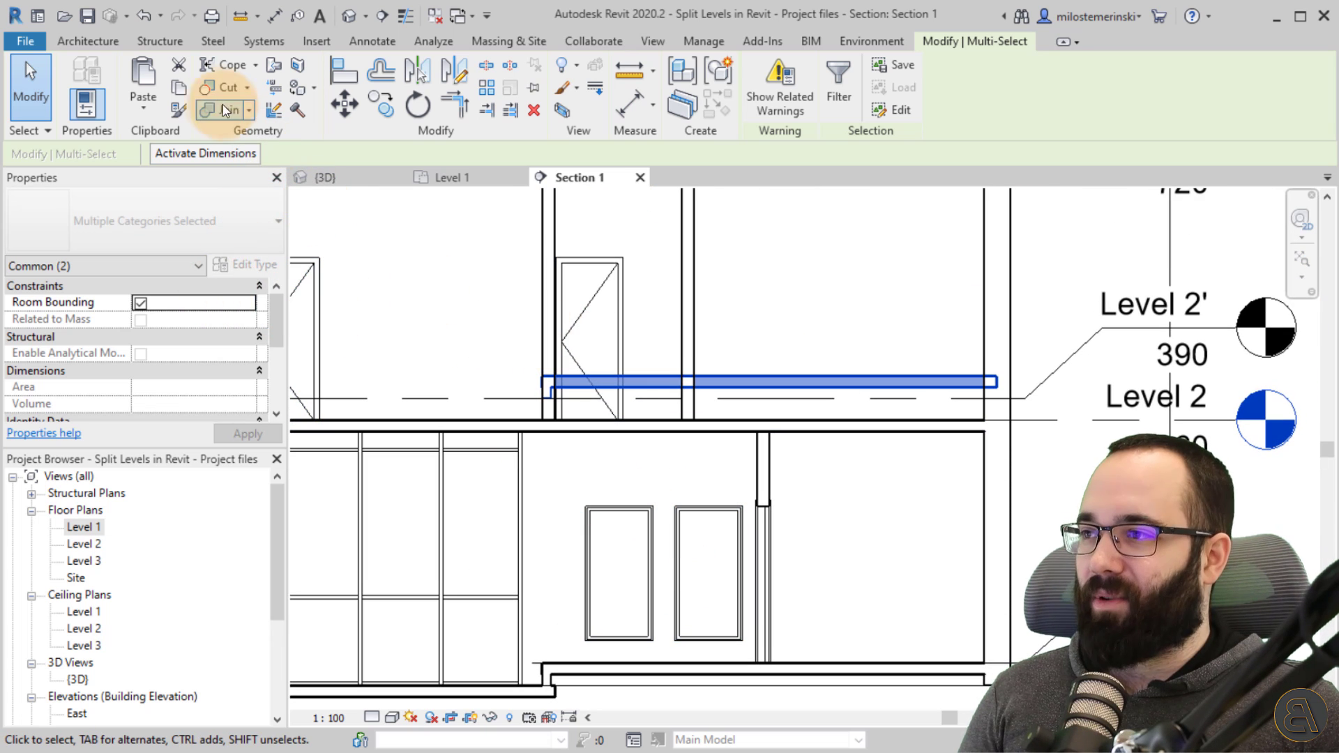
left_click(143, 17)
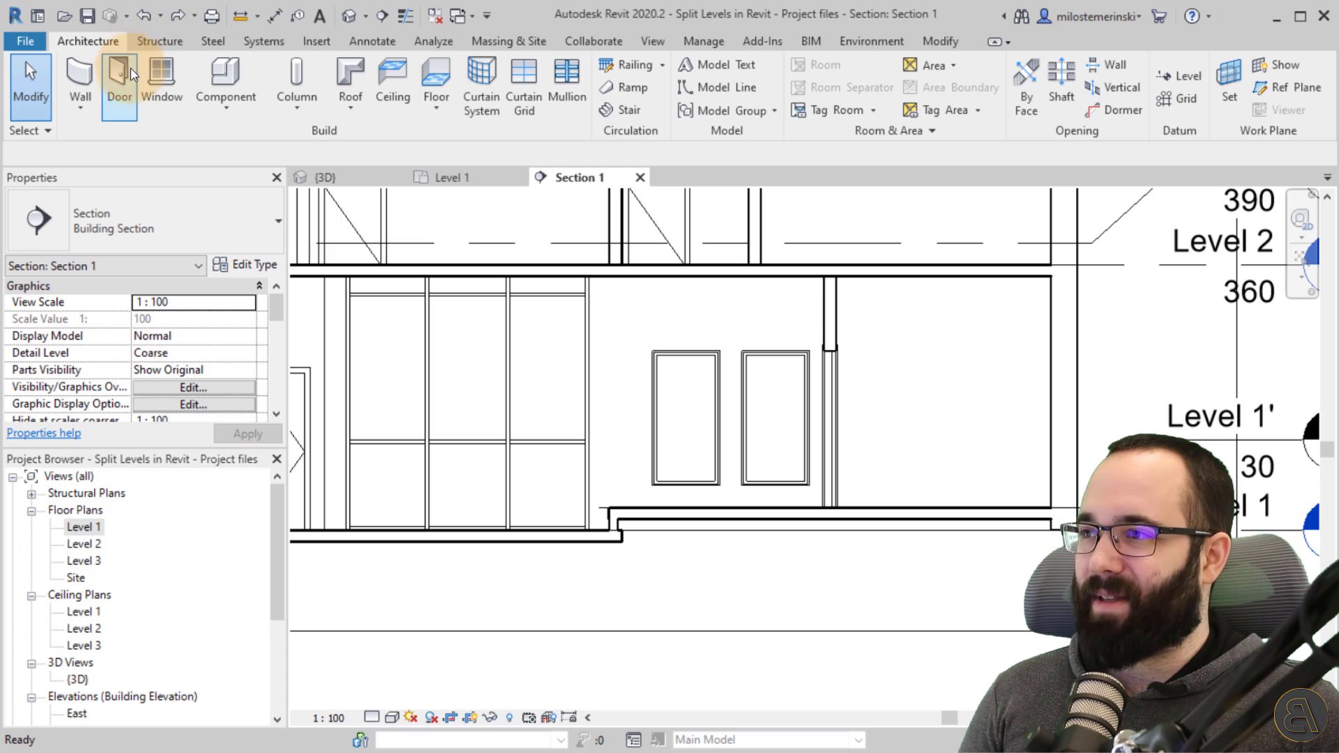
Step: Paste the copied slab and low wall aligned to Level 2
left_click(940, 41)
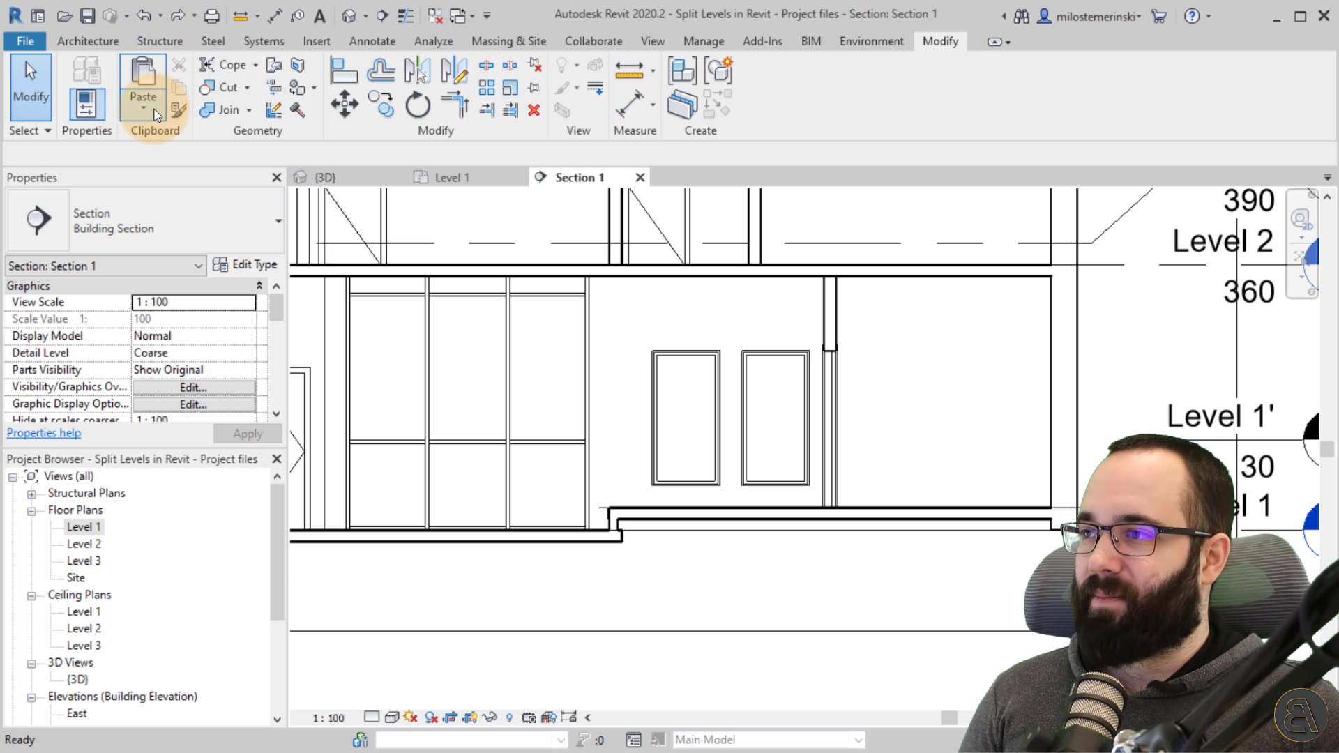
left_click(157, 114)
left_click(185, 183)
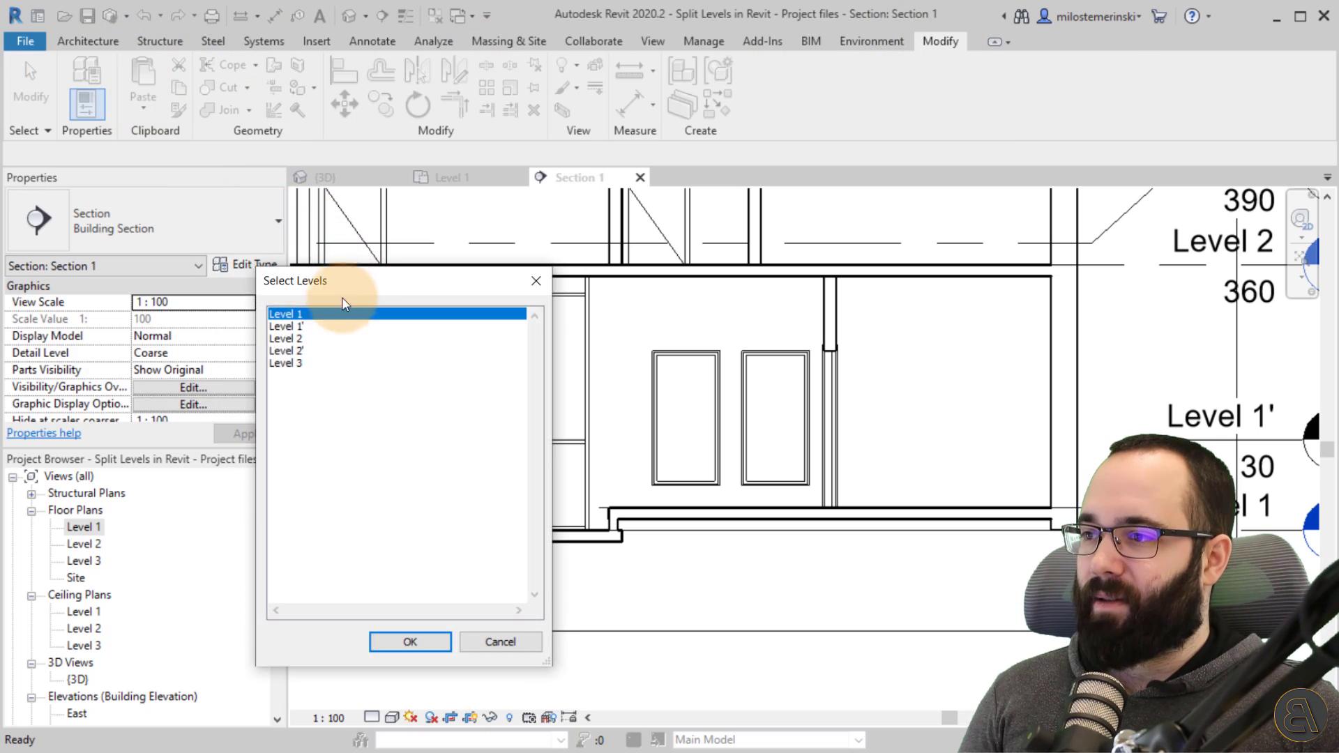
left_click(292, 343)
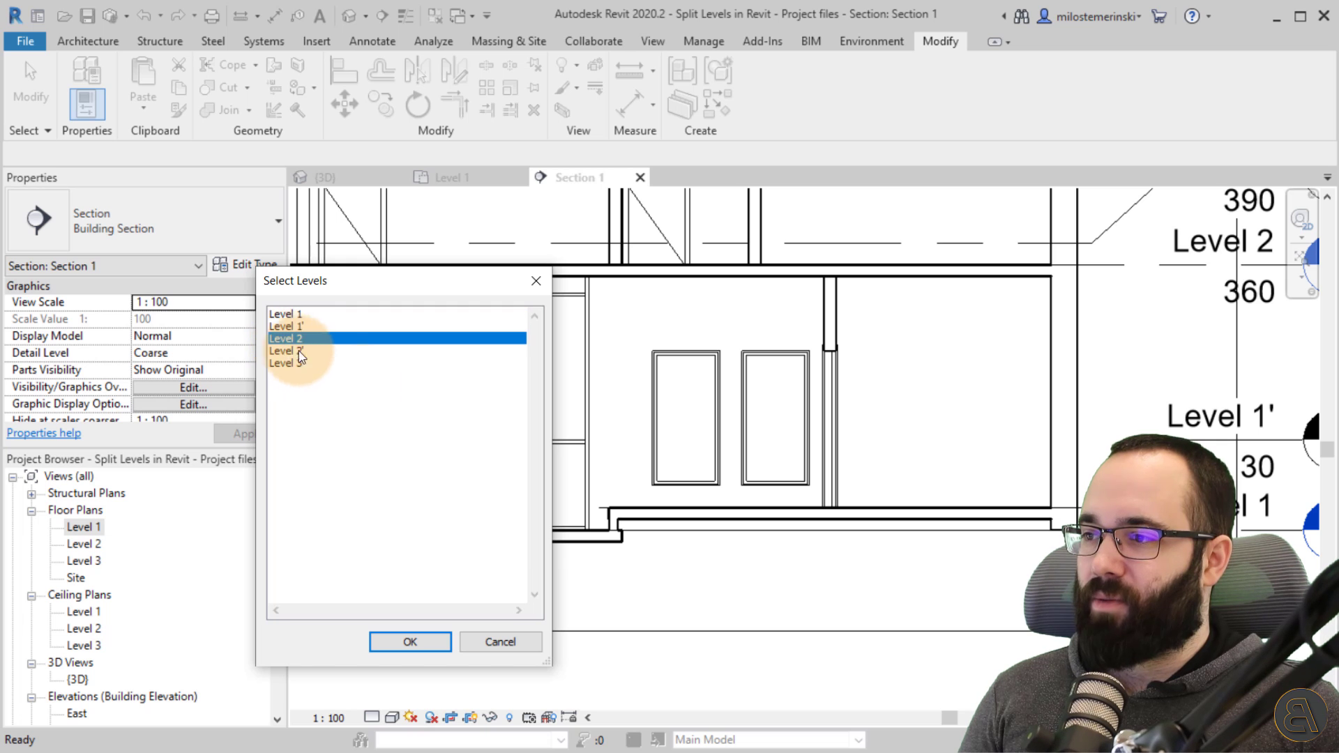
left_click(429, 655)
left_click(625, 342)
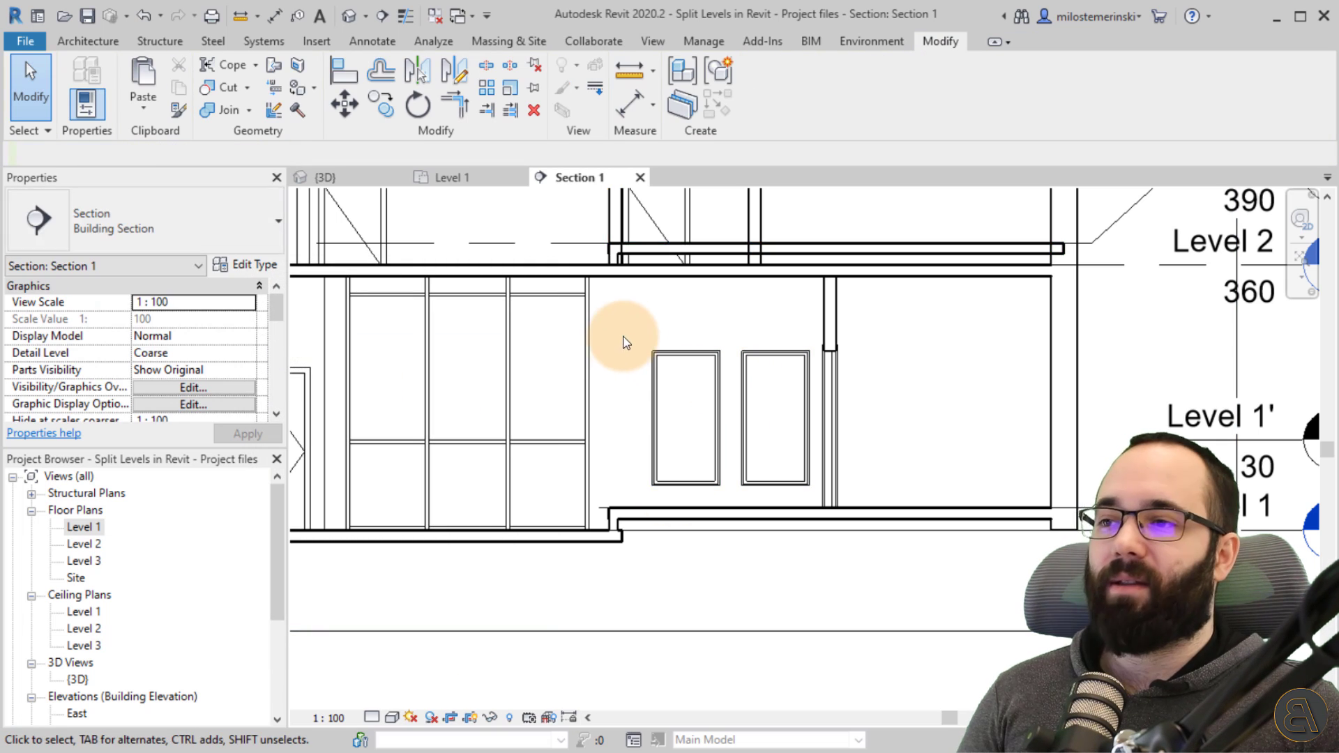
scroll(598, 500, "down", 2)
scroll(598, 454, "up", 5)
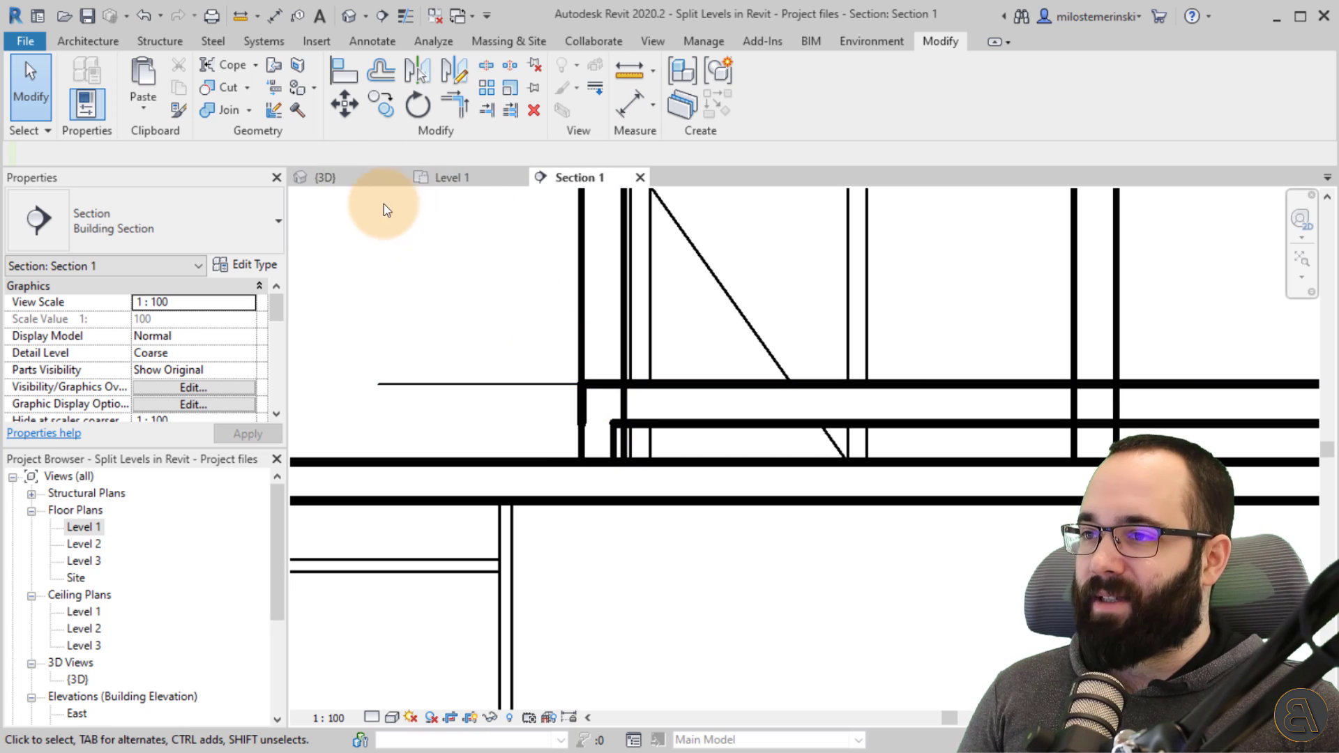
Step: Open the Level 2 floor plan and compare it with Section 1 to locate the pasted low step wall
double_click(100, 544)
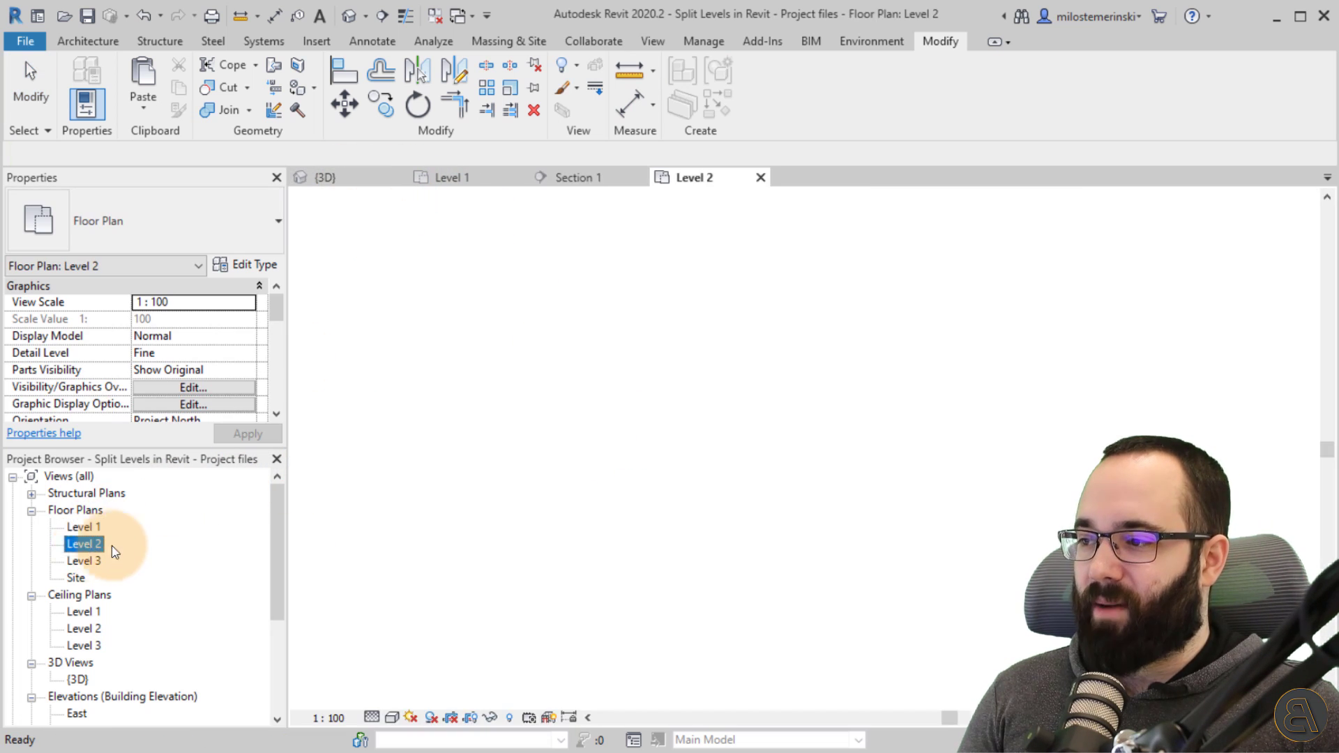
scroll(802, 449, "up", 8)
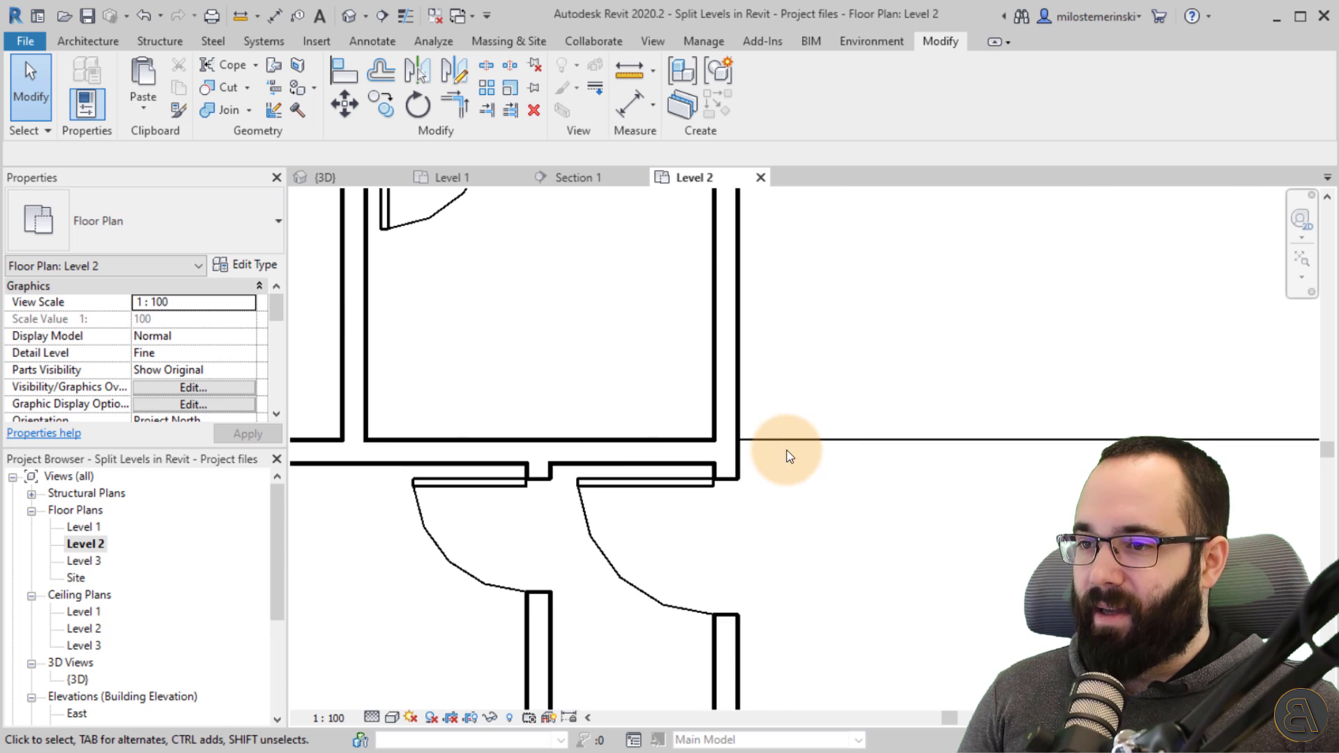
scroll(710, 461, "down", 2)
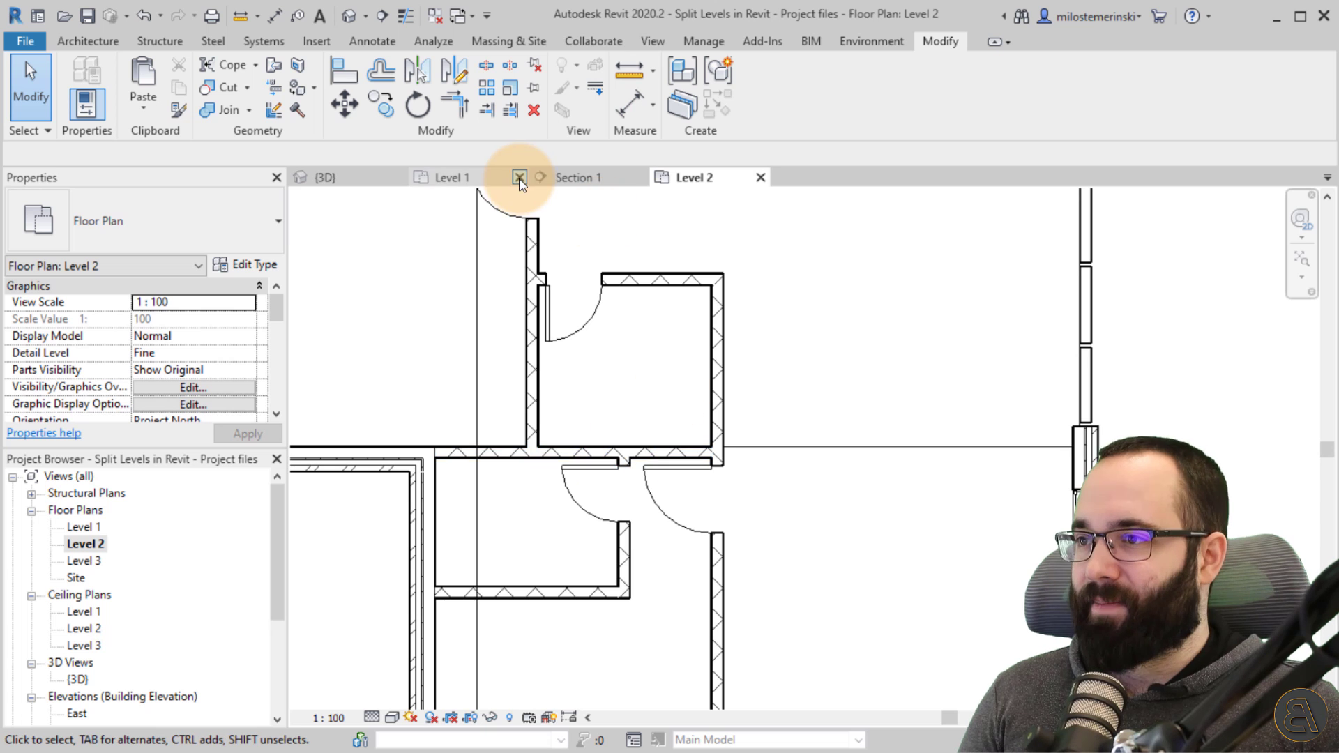
left_click(556, 178)
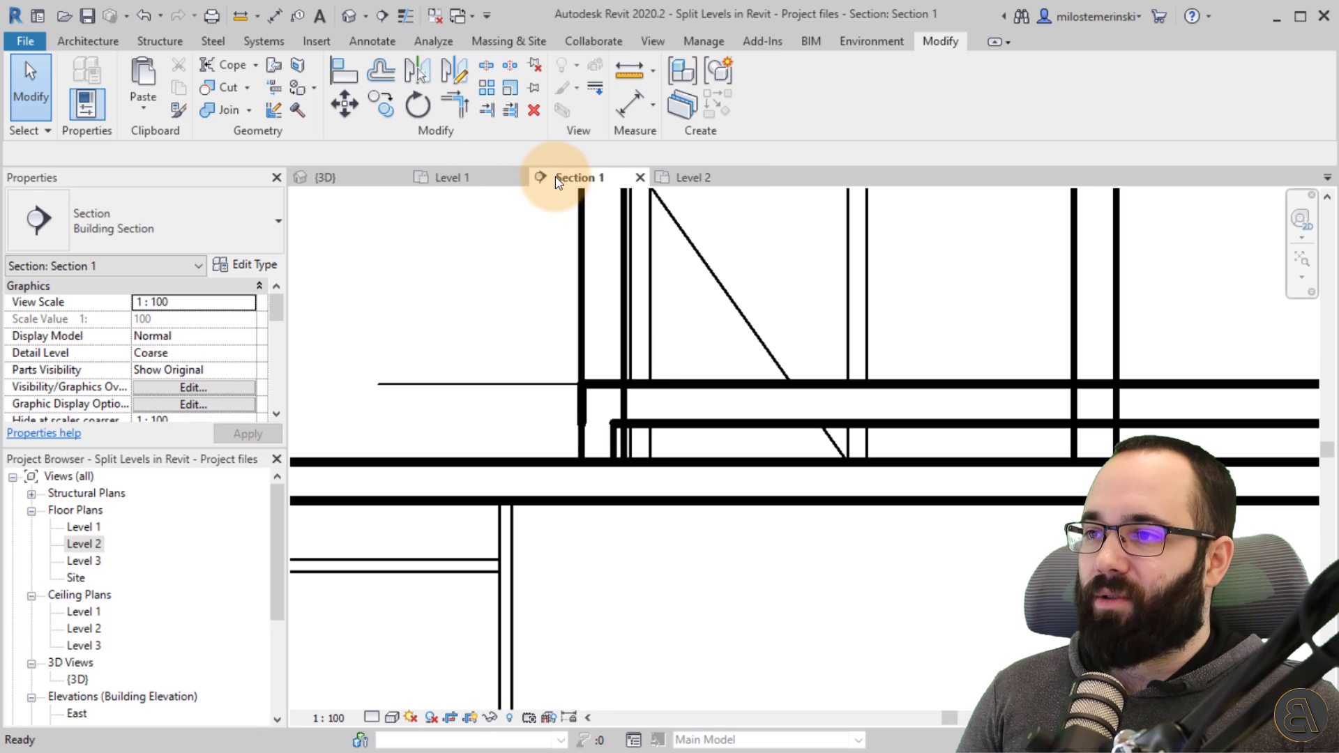
left_click(612, 445)
left_click(703, 181)
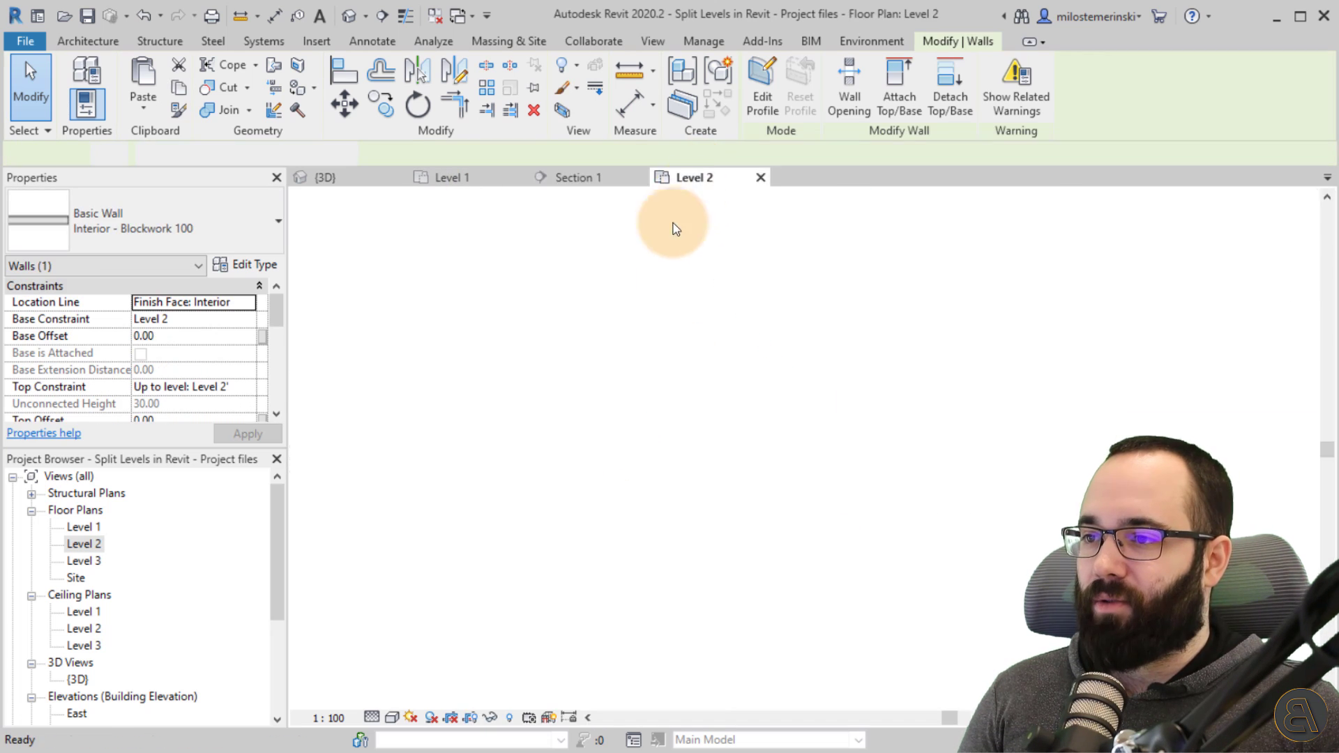
left_click_drag(430, 449, 717, 447)
left_click(857, 533)
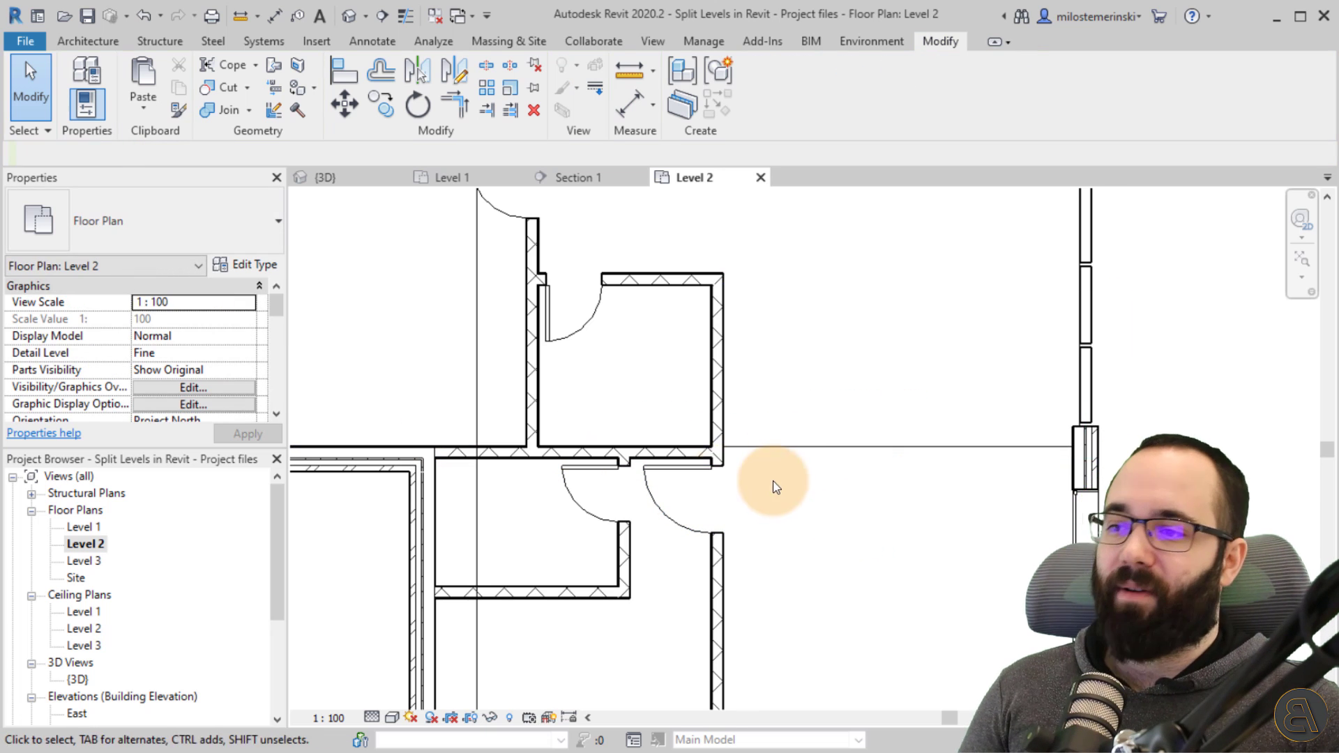
Step: Reassign the two doors and six windows of the raised upper-floor area to Level 2'
scroll(847, 421, "down", 3)
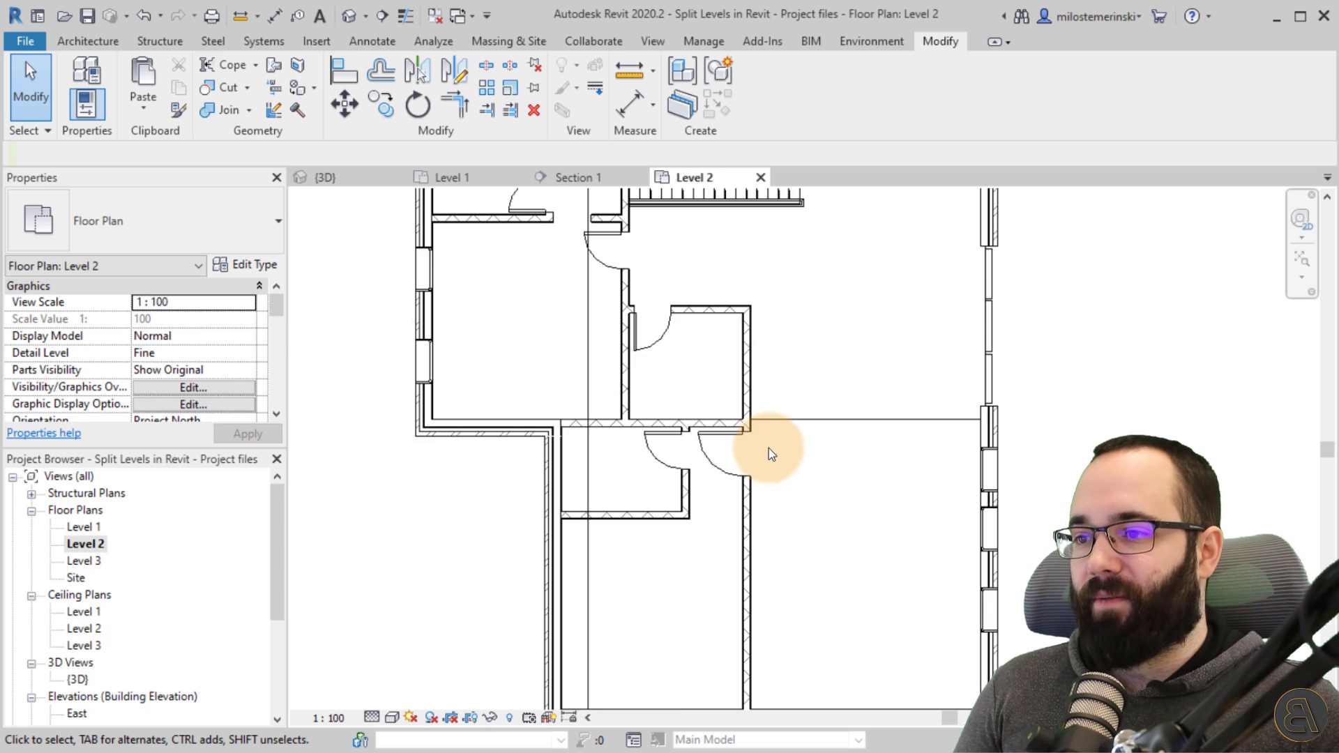
middle_click_drag(771, 454, 861, 443)
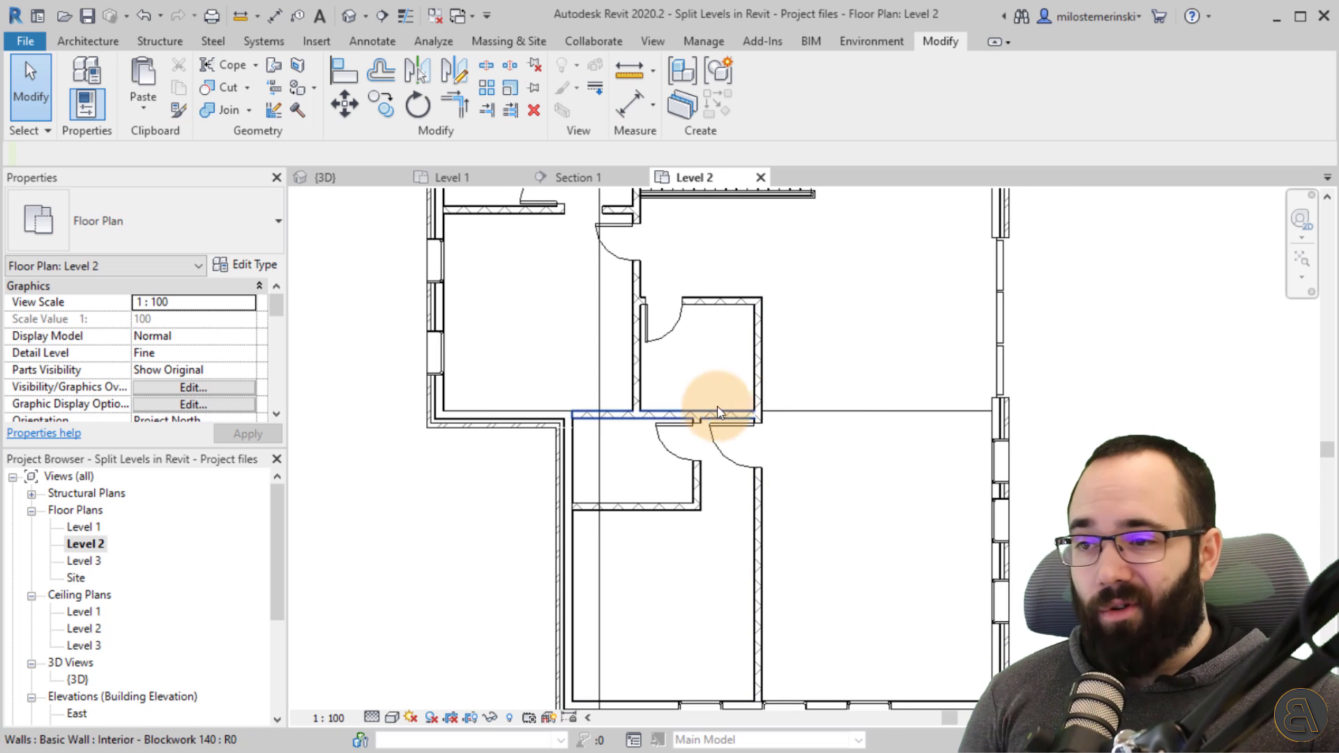
left_click(675, 457)
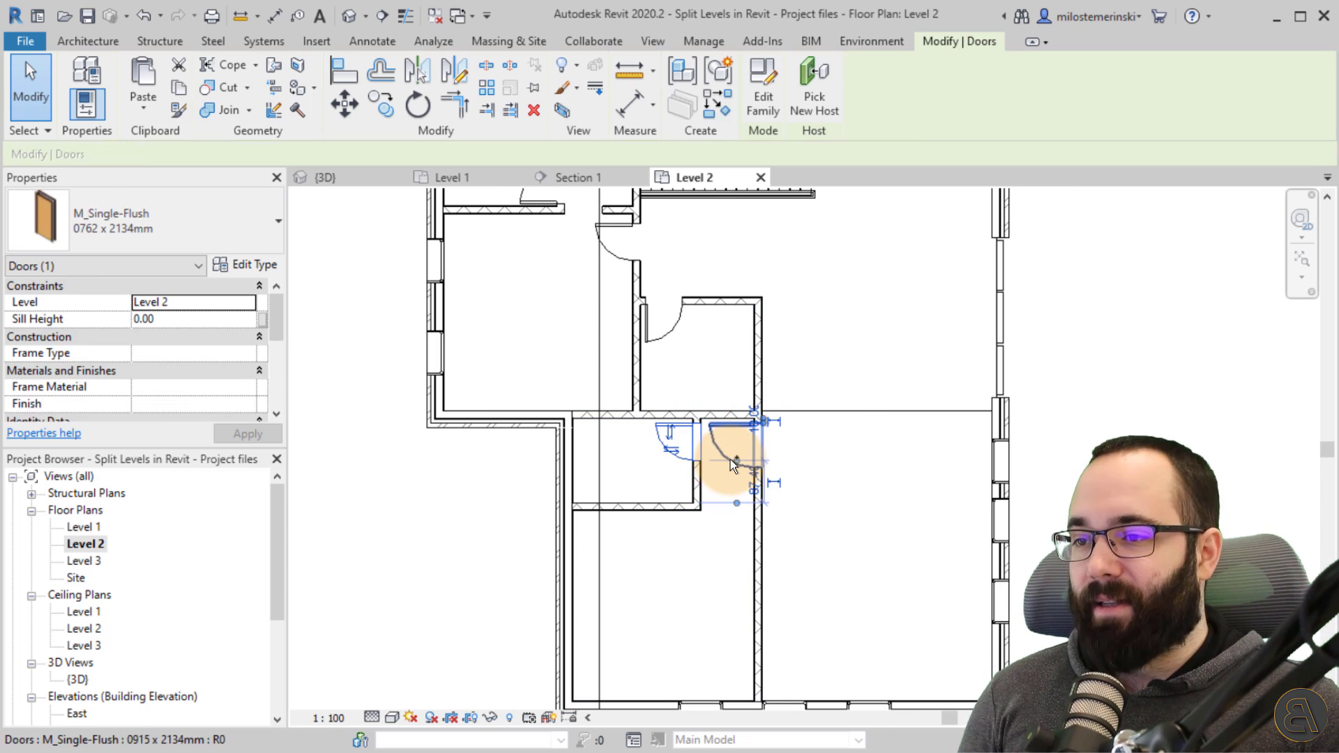
left_click(730, 459, "ctrl")
left_click(1005, 463, "ctrl")
left_click(1007, 517, "ctrl")
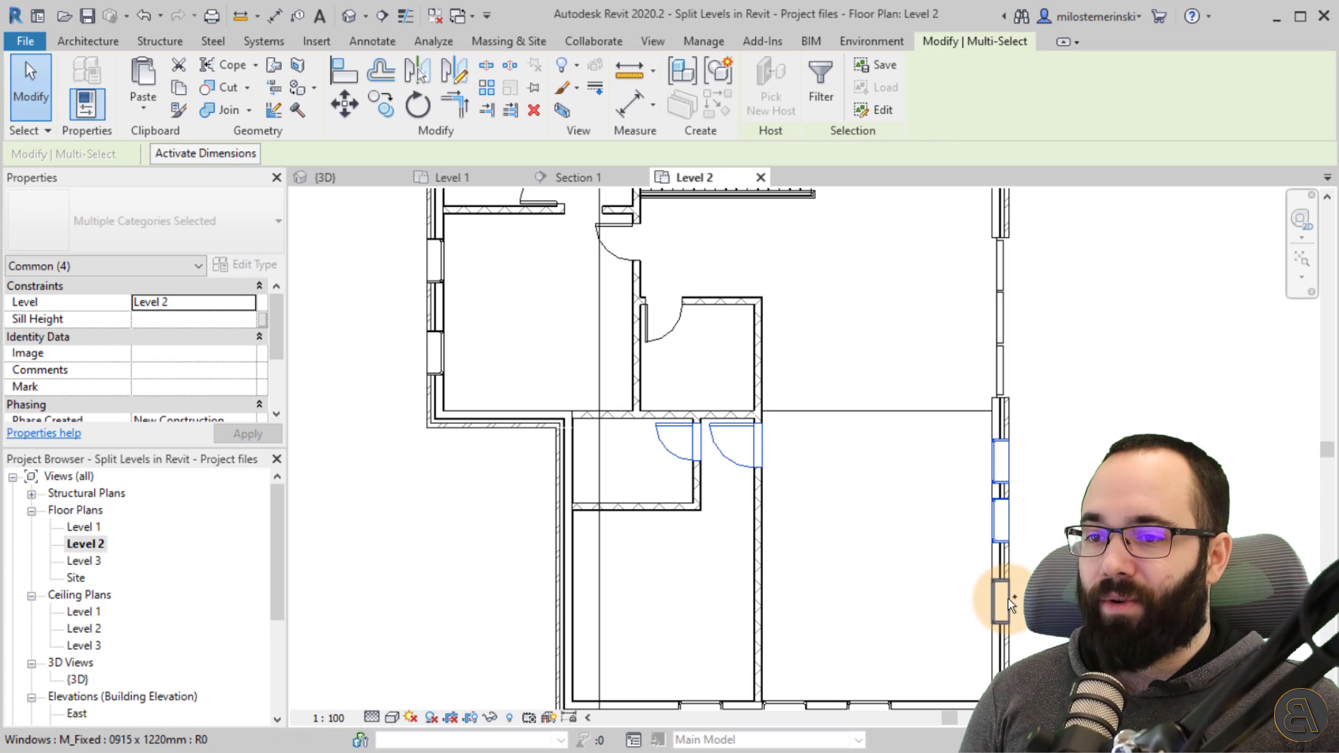
left_click(1007, 598, "ctrl")
middle_click_drag(930, 601, 776, 454)
left_click(567, 556, "ctrl")
left_click(648, 556, "ctrl")
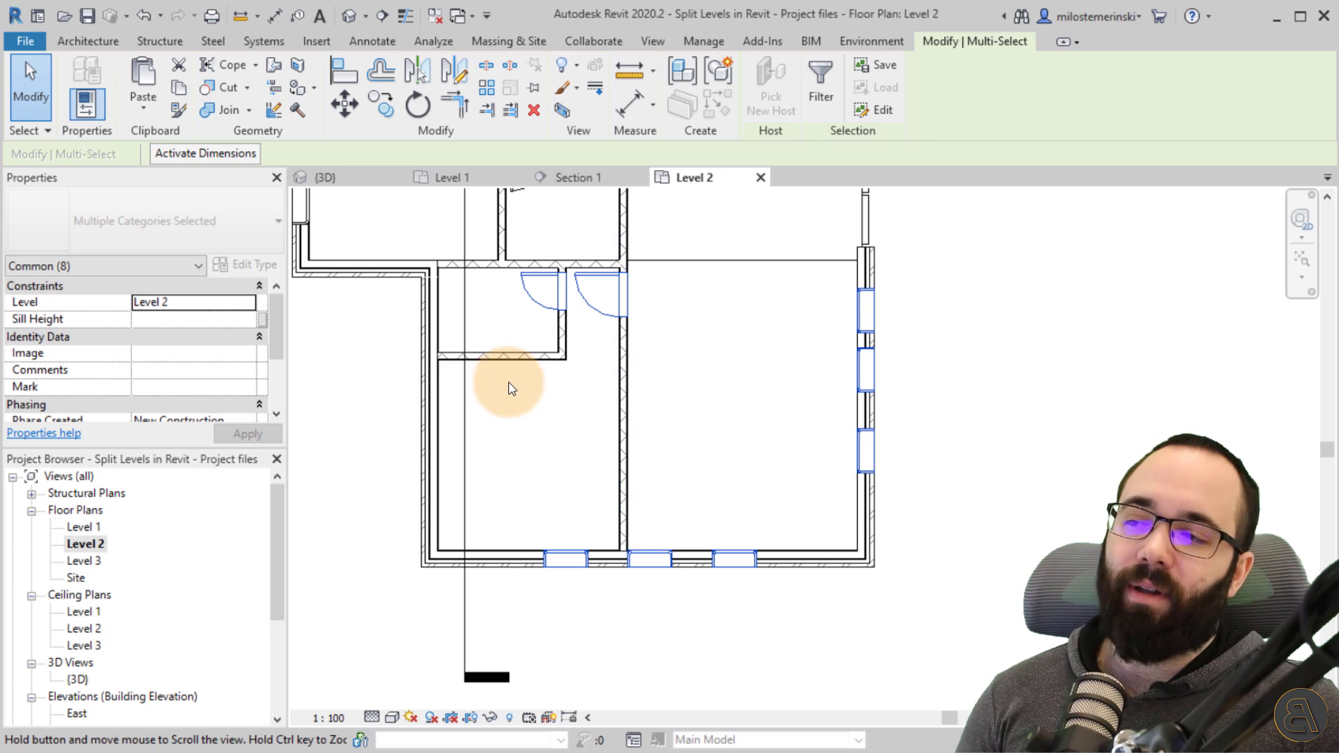
middle_click_drag(508, 386, 468, 423)
left_click(244, 304)
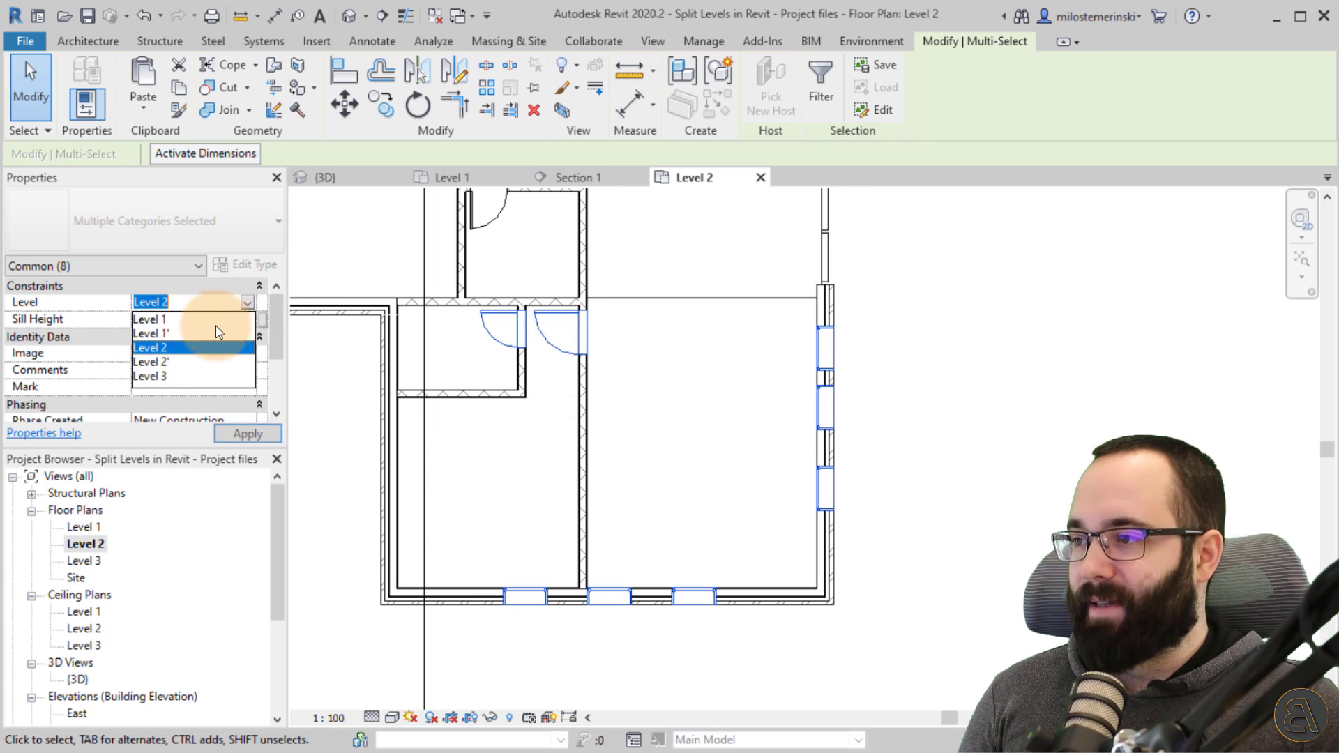
left_click(167, 348)
left_click(241, 434)
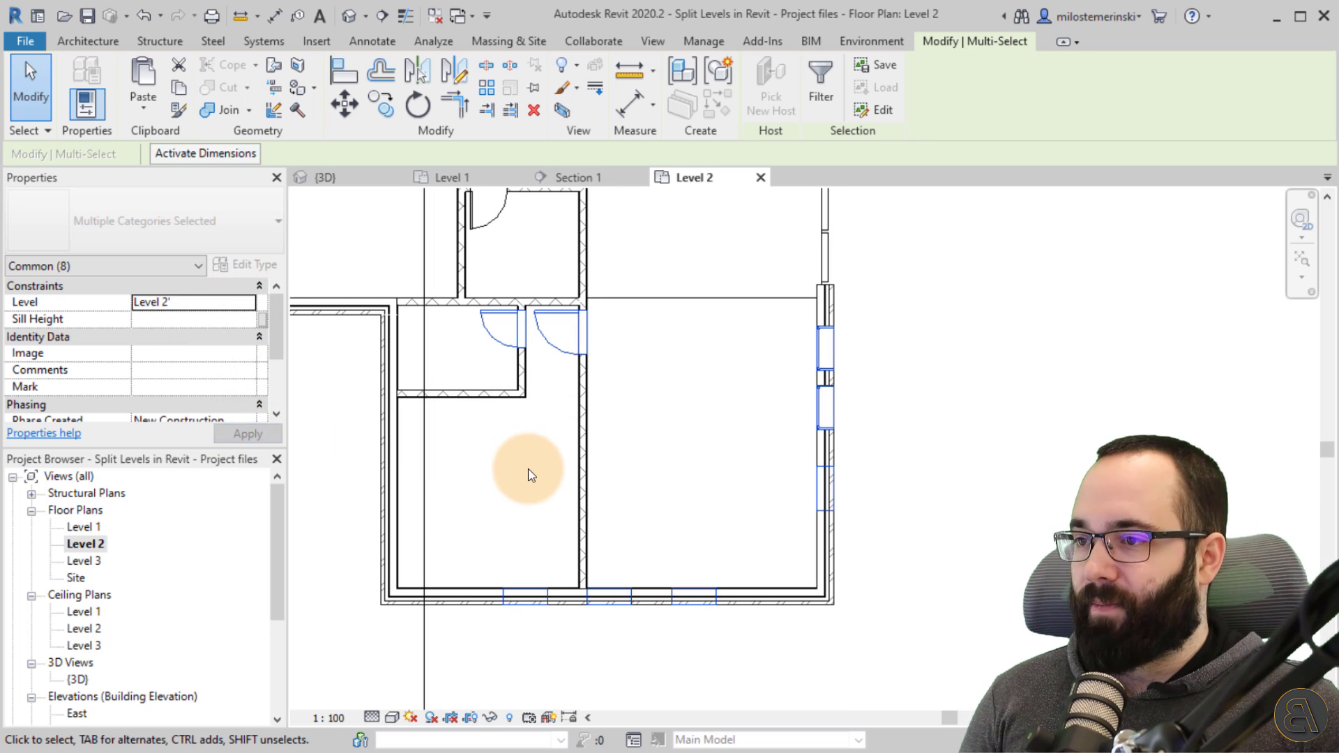
left_click(488, 394)
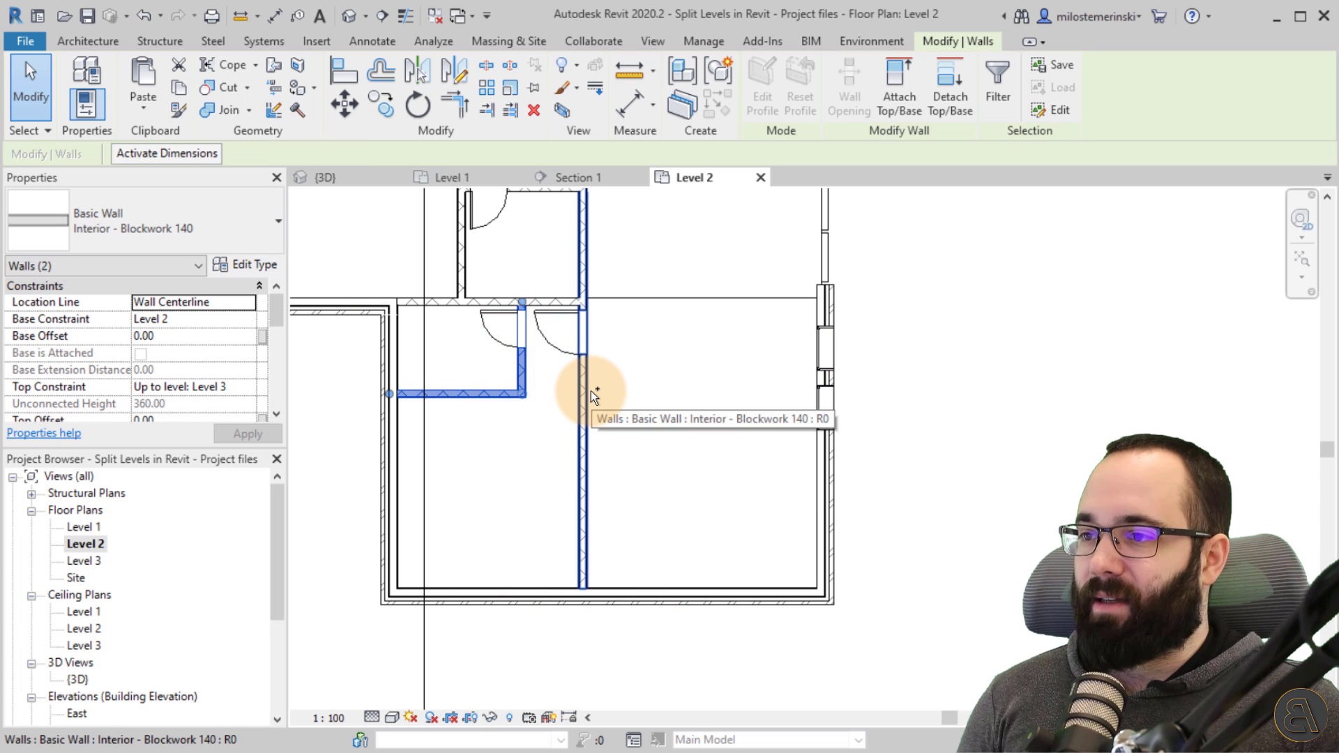
middle_click_drag(523, 356, 554, 424)
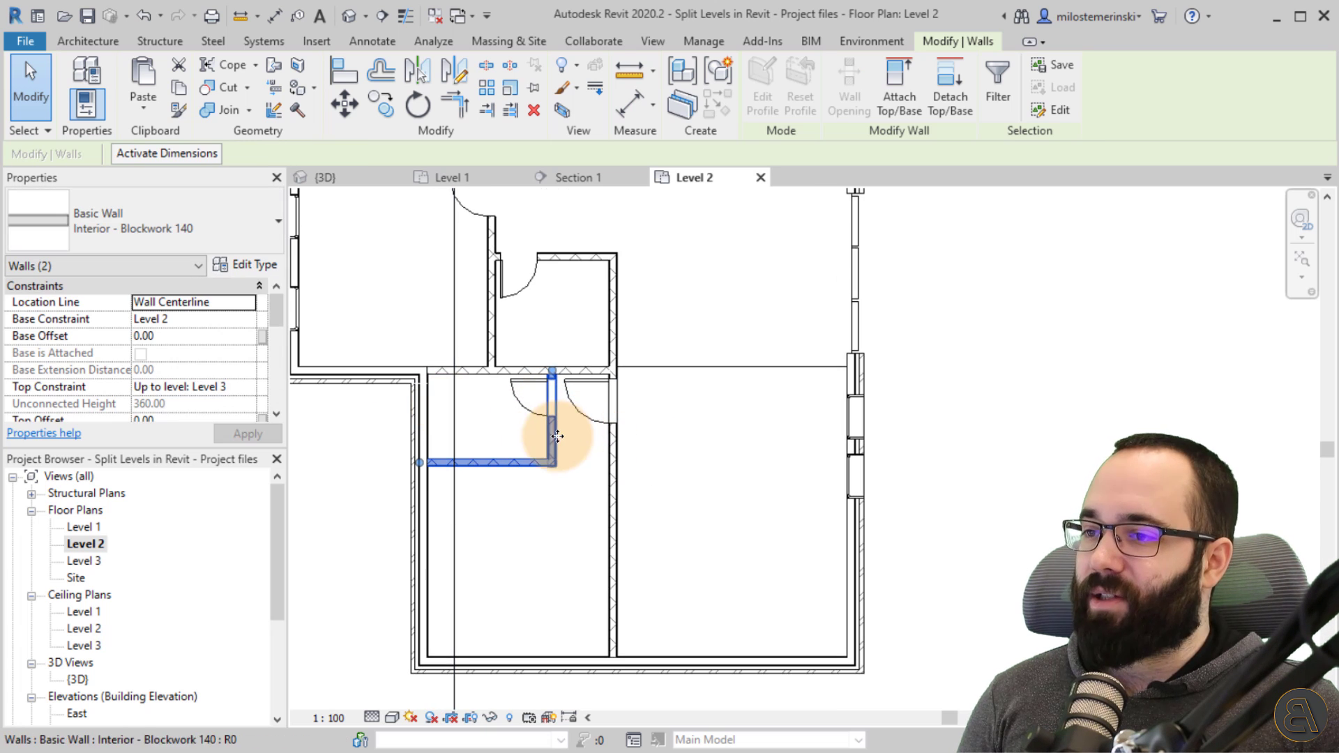
left_click(613, 487, "ctrl")
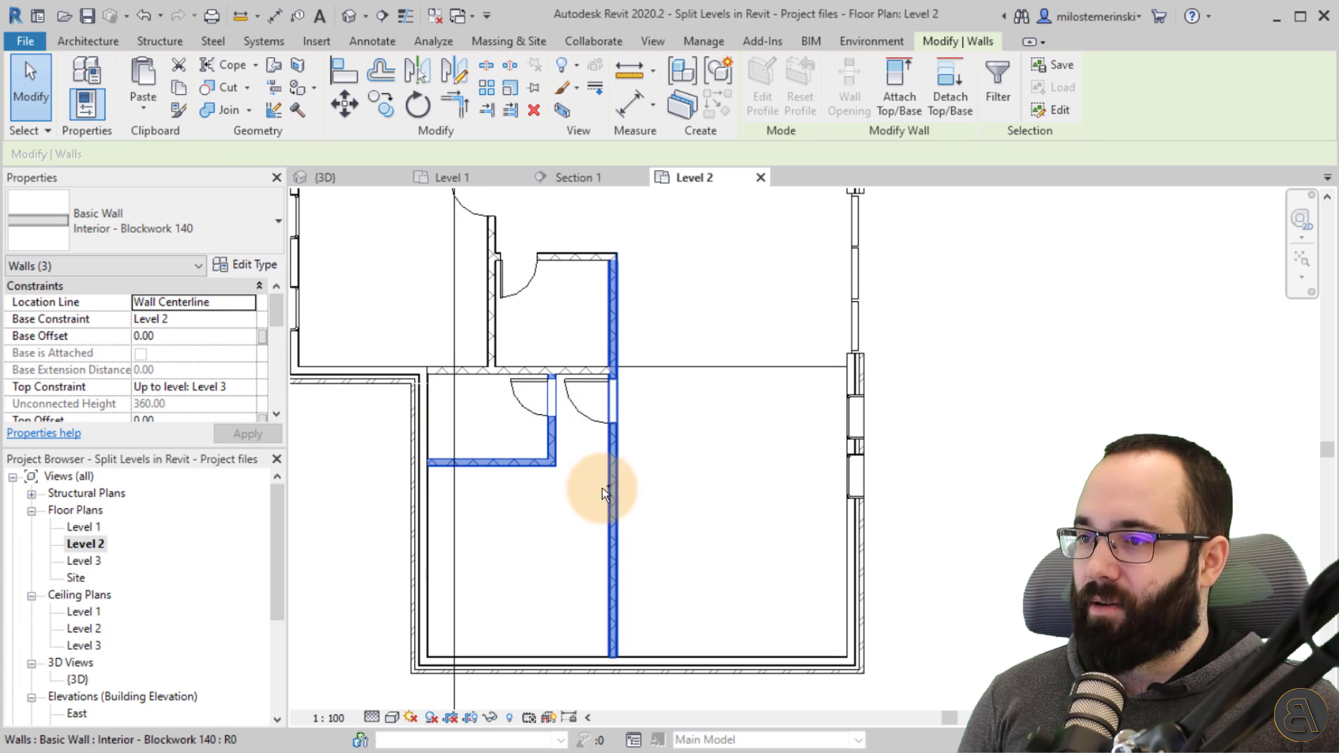
left_click(243, 321)
key("Escape")
key("Escape")
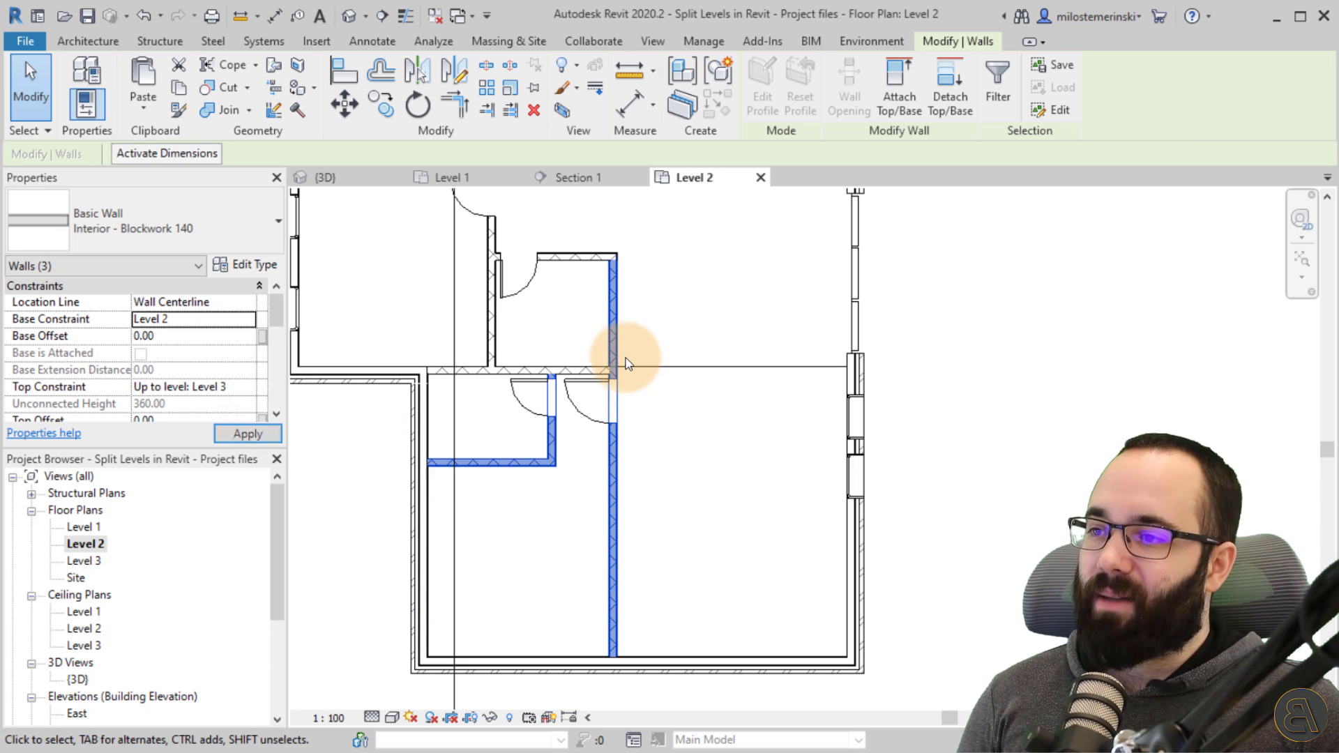
Step: Split the long interior Blockwork 140 wall at the raised slab's edge, beside the bedroom door
scroll(611, 360, "up", 5)
scroll(622, 404, "down", 3)
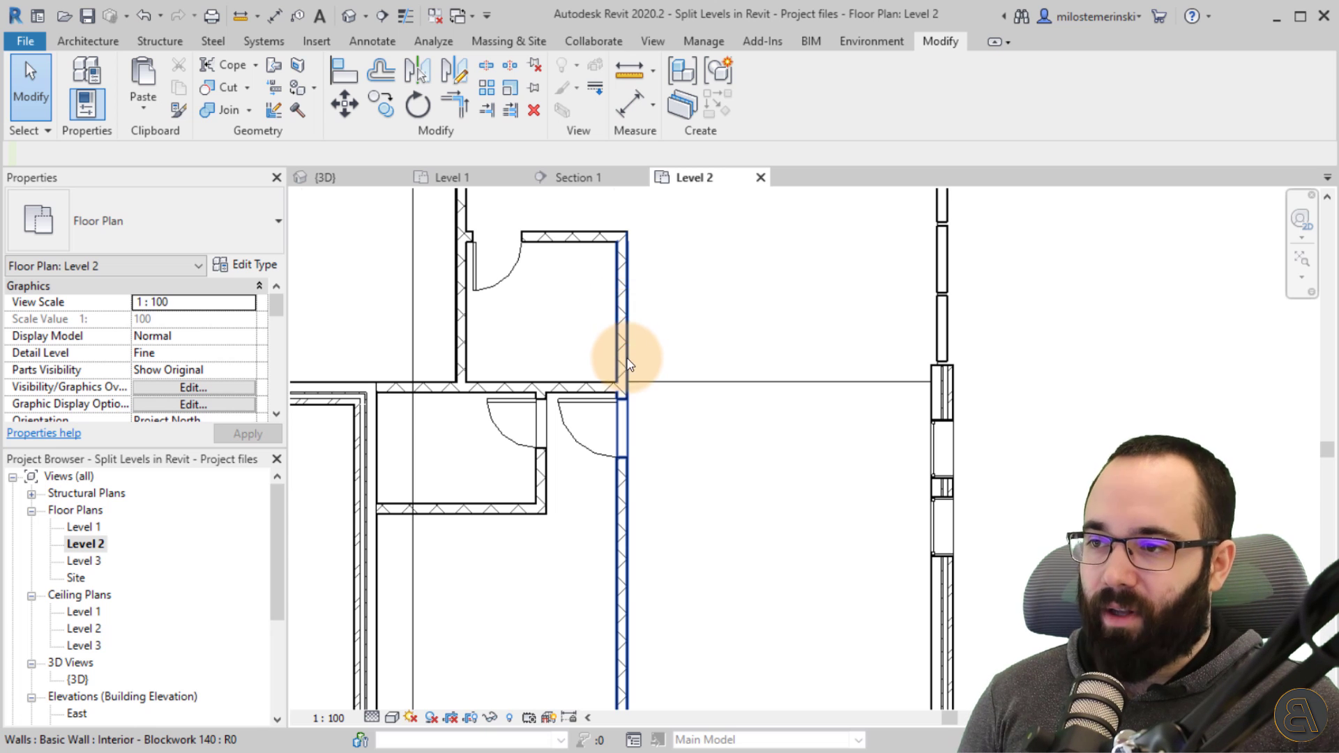
scroll(628, 354, "up", 3)
middle_click_drag(654, 357, 618, 359)
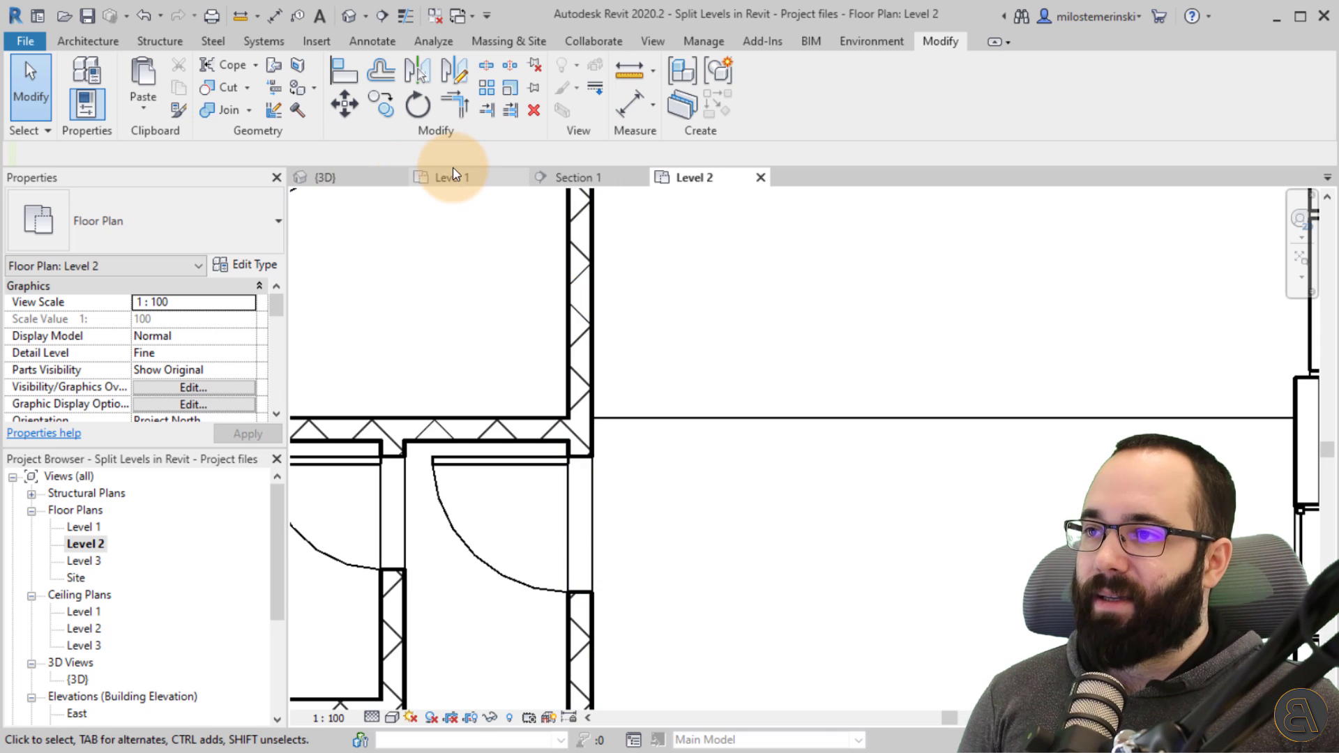
left_click(486, 68)
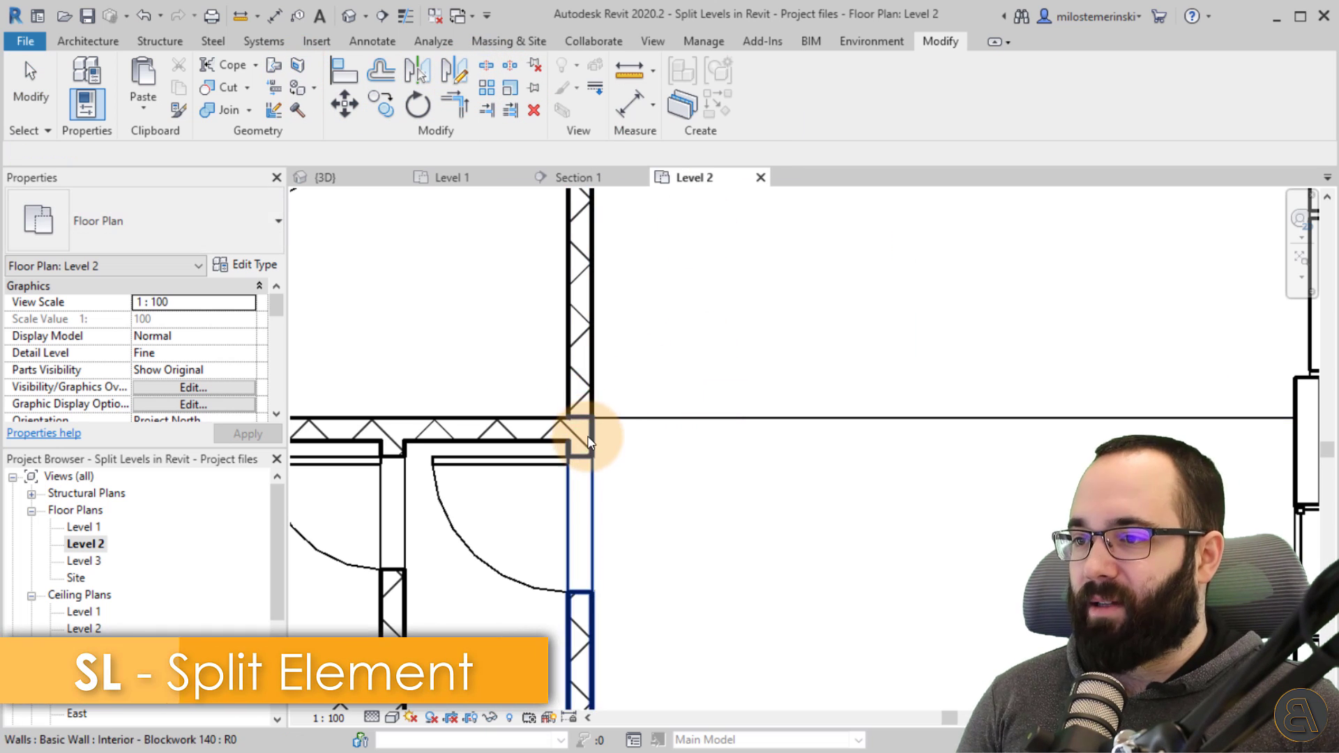
key("Escape")
left_click(578, 434)
left_click_drag(580, 418, 583, 429)
key("Escape")
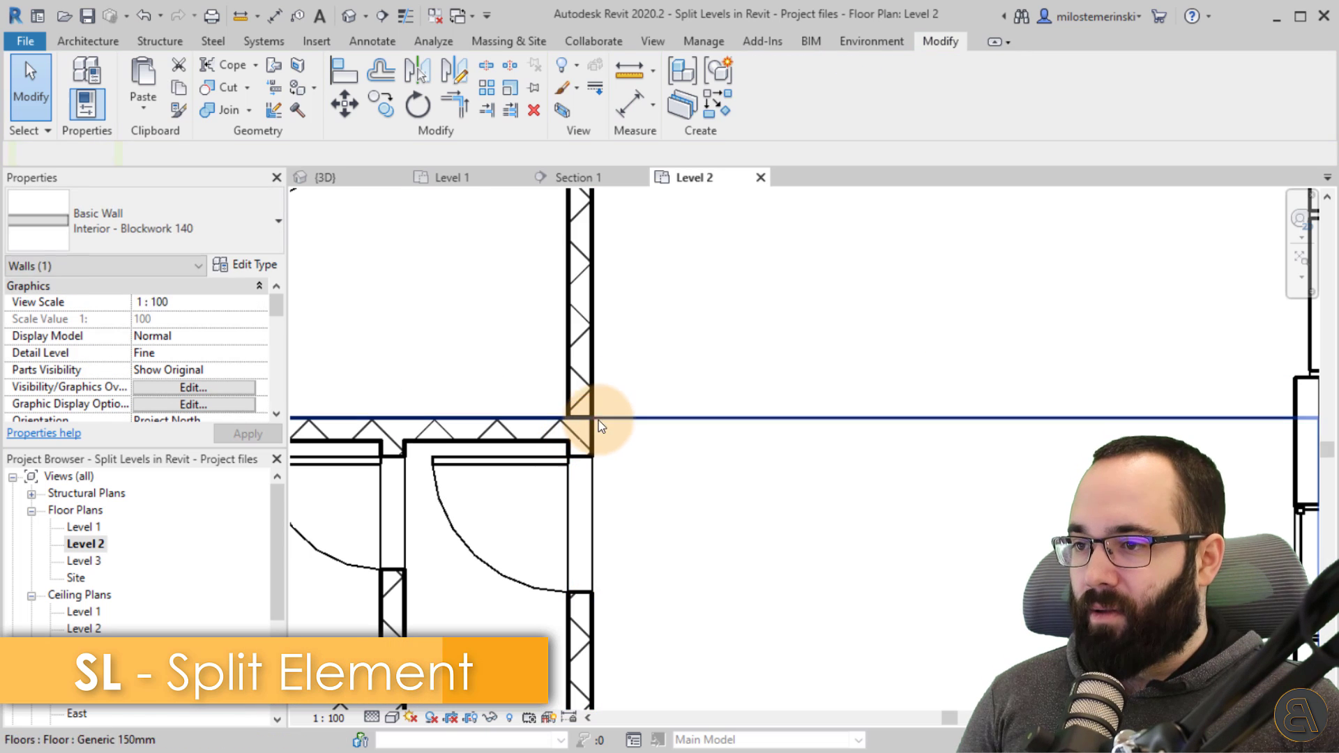
Step: Set the base constraint of the split interior wall's segment inside the raised area to Level 2'
left_click(597, 333)
scroll(621, 335, "down", 3)
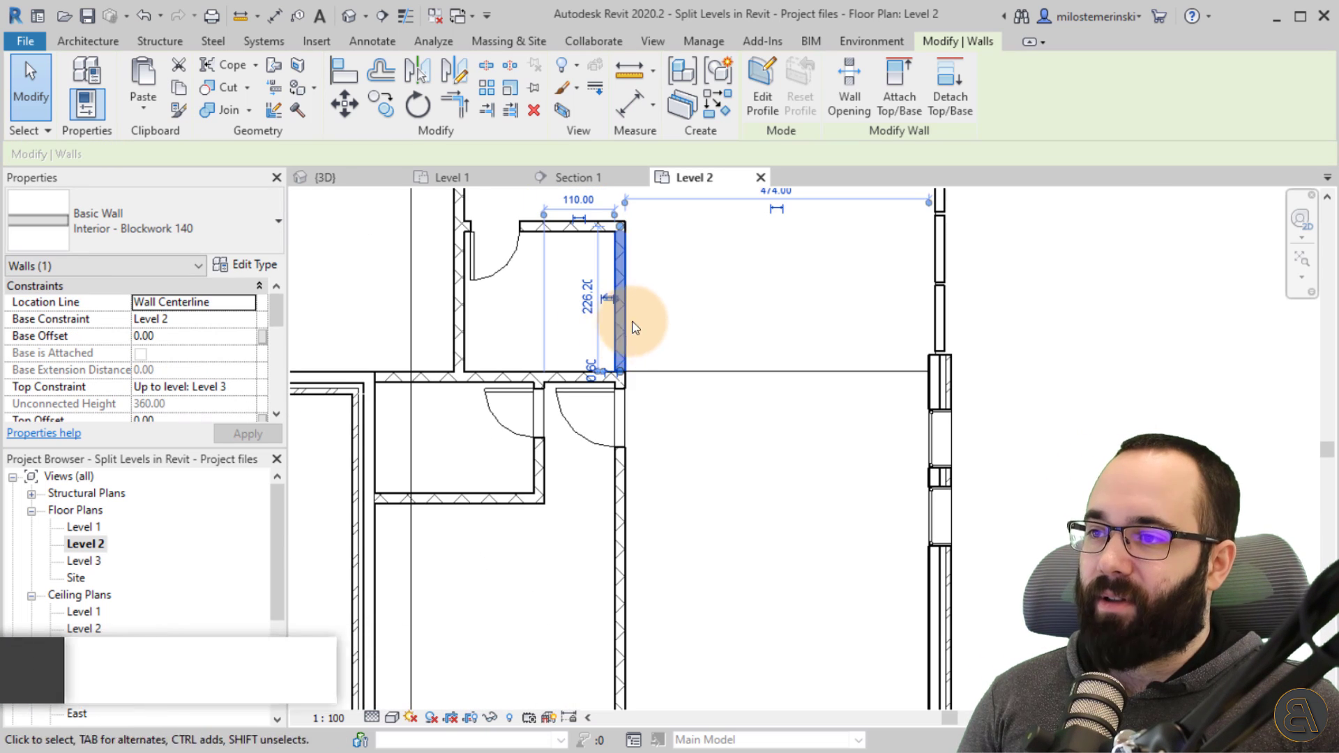
middle_click_drag(630, 289, 600, 292)
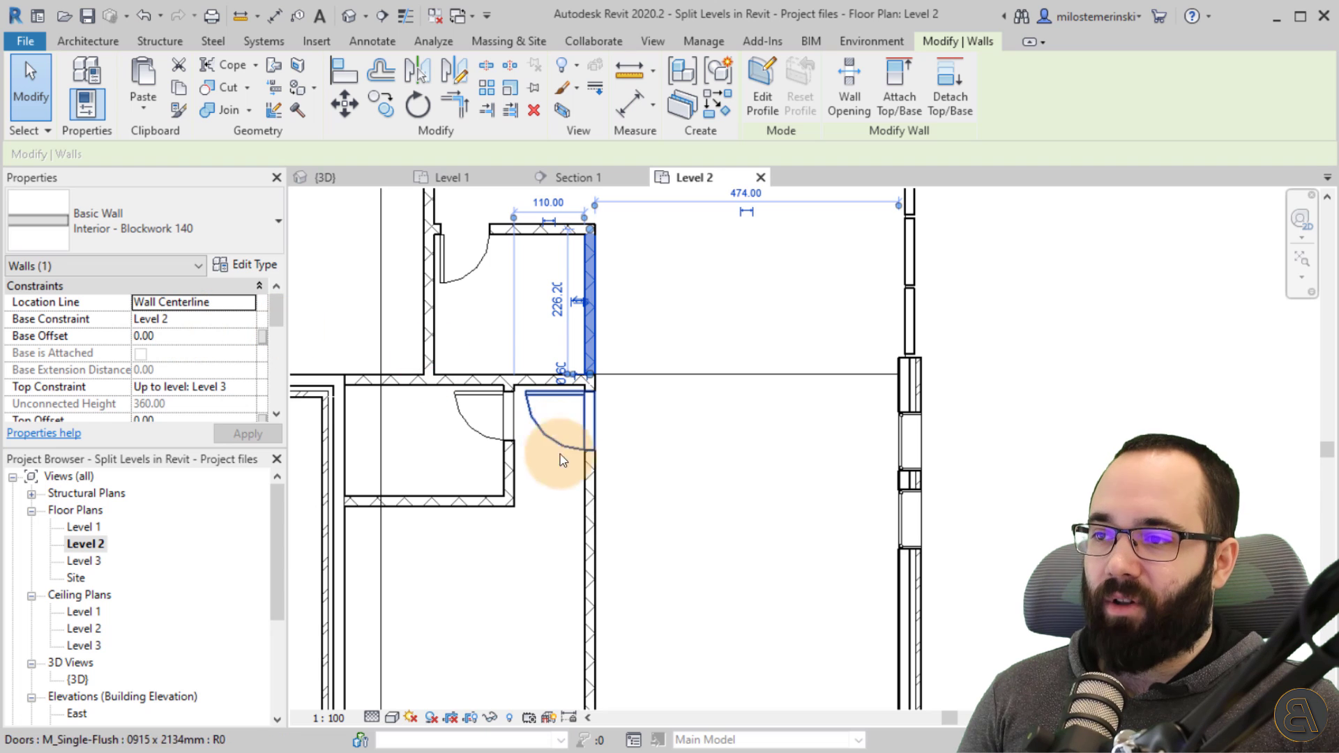
left_click(596, 502)
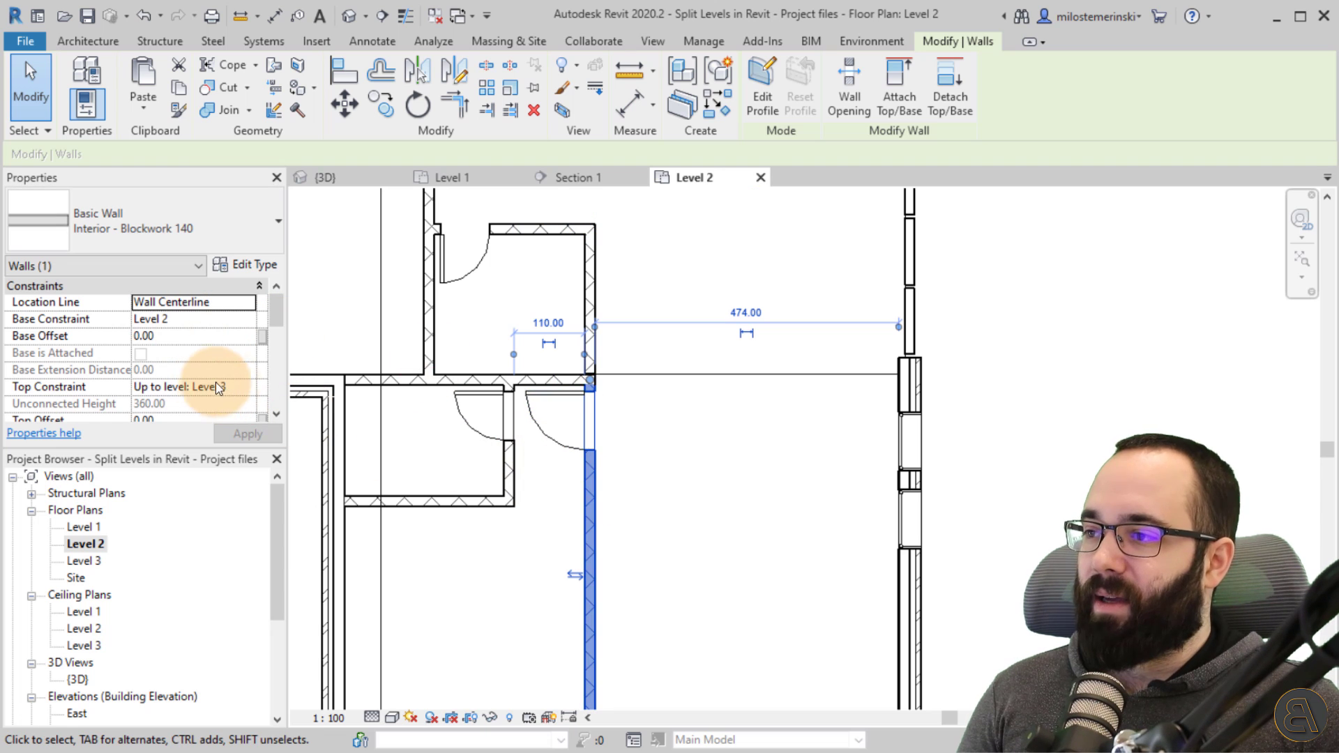
left_click(251, 317)
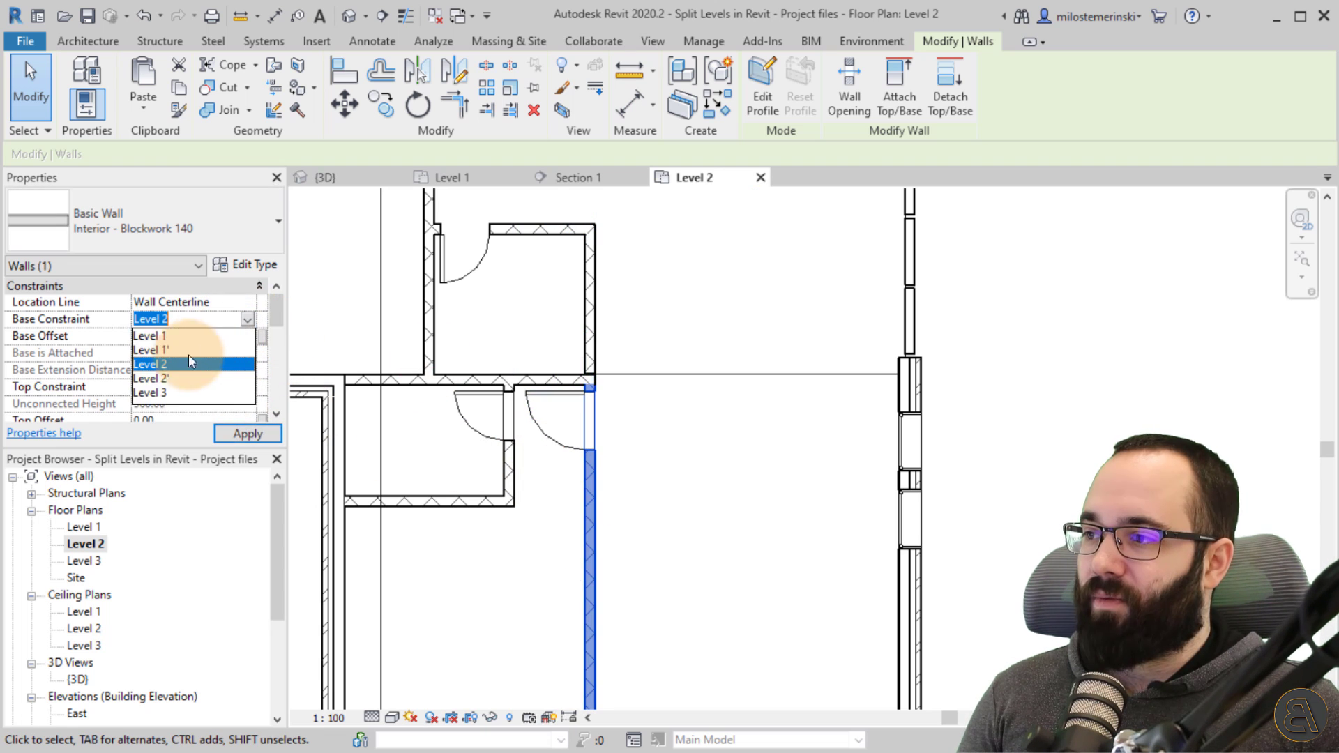
left_click(156, 374)
left_click(244, 433)
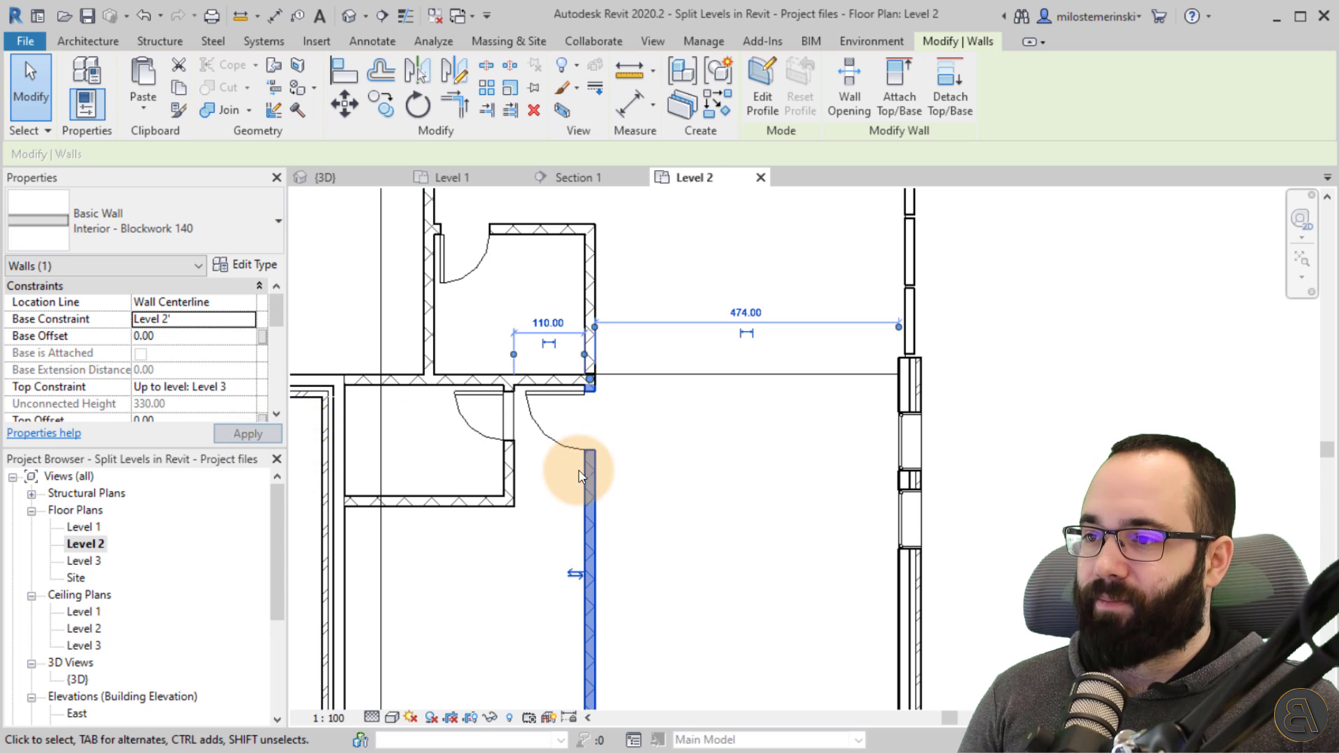
scroll(534, 499, "down", 2)
left_click(551, 501)
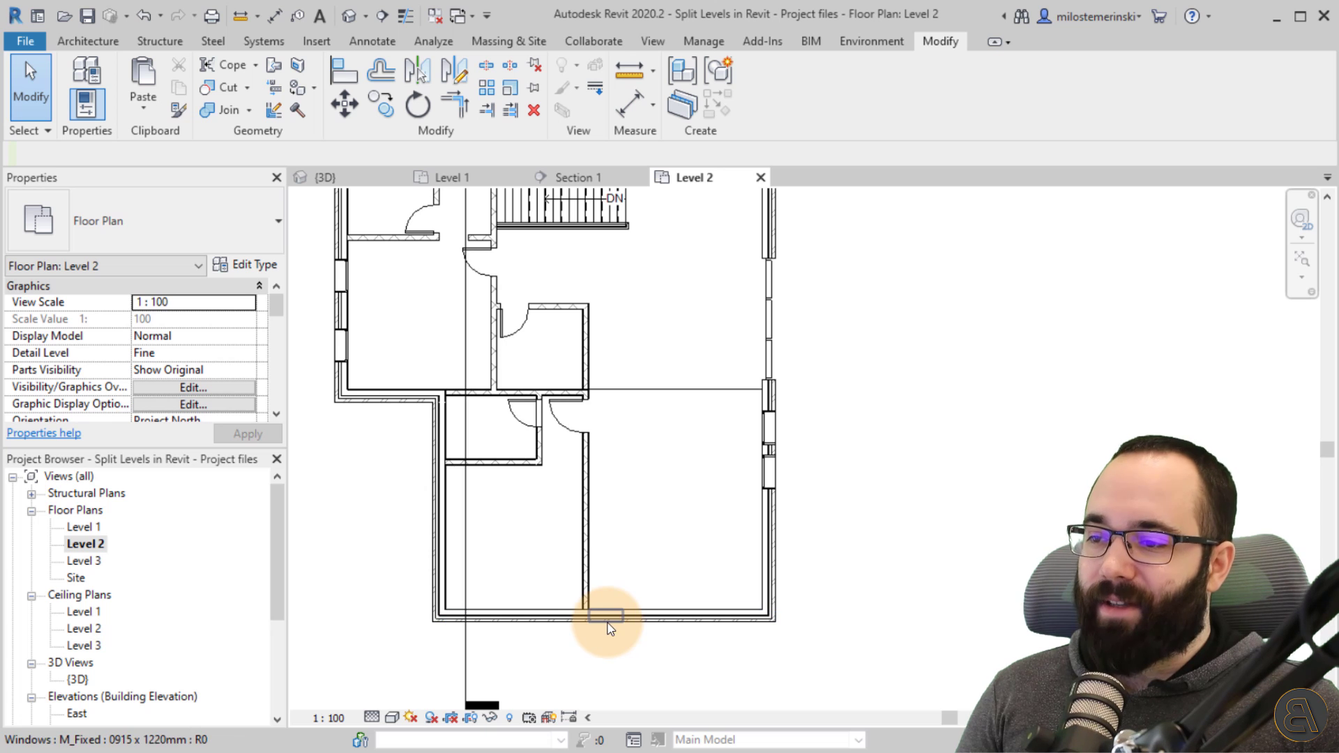
Step: Inspect the raised area's upper-floor windows in plan and in the 3D view, checking one window's level and sill height
middle_click_drag(609, 628, 553, 562)
scroll(488, 577, "up", 2)
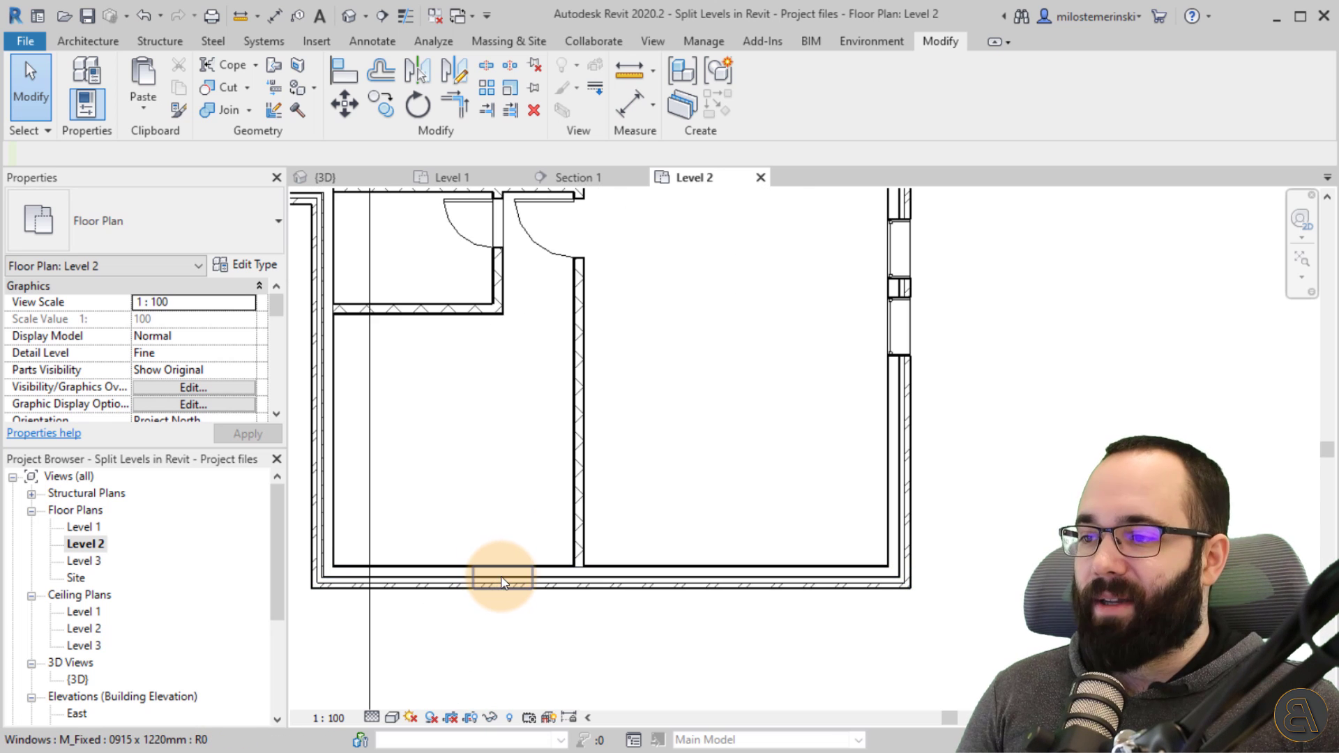
left_click(354, 183)
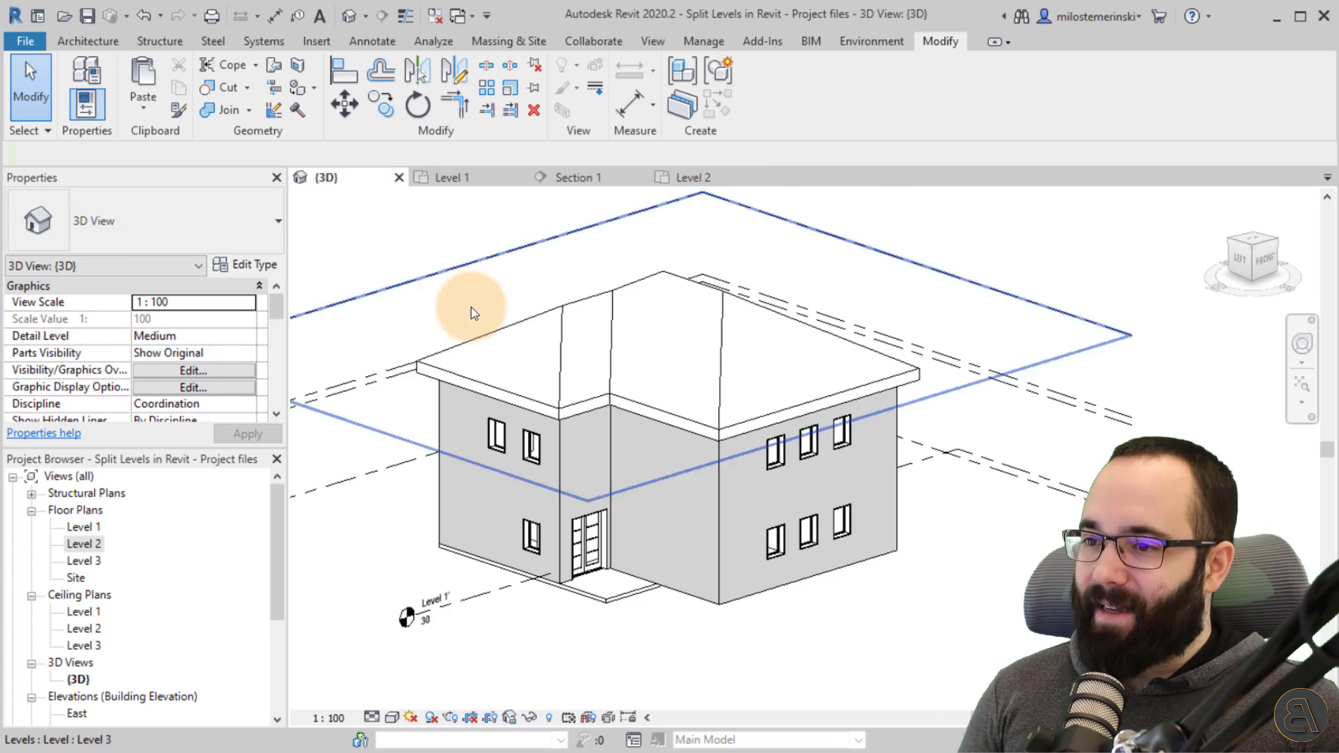
scroll(756, 458, "up", 4)
left_click(751, 446)
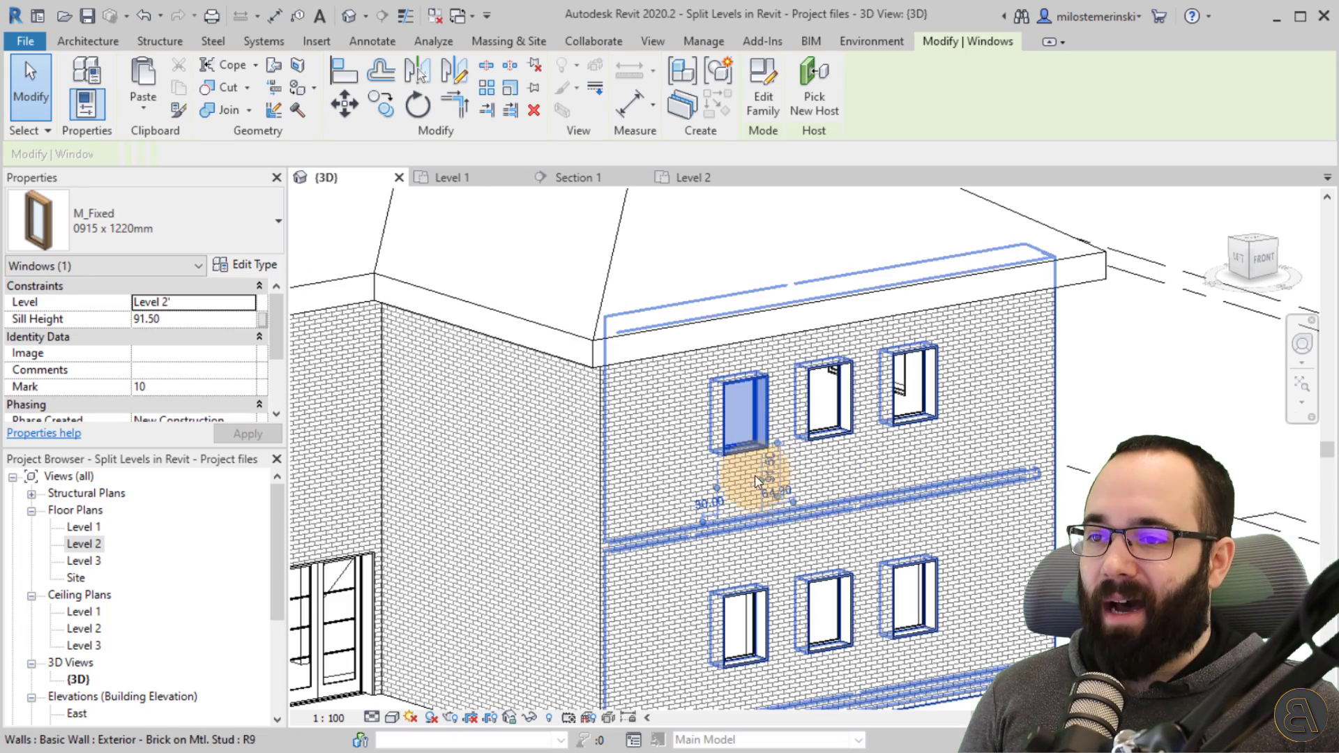
middle_click_drag(757, 481, 630, 475, "shift")
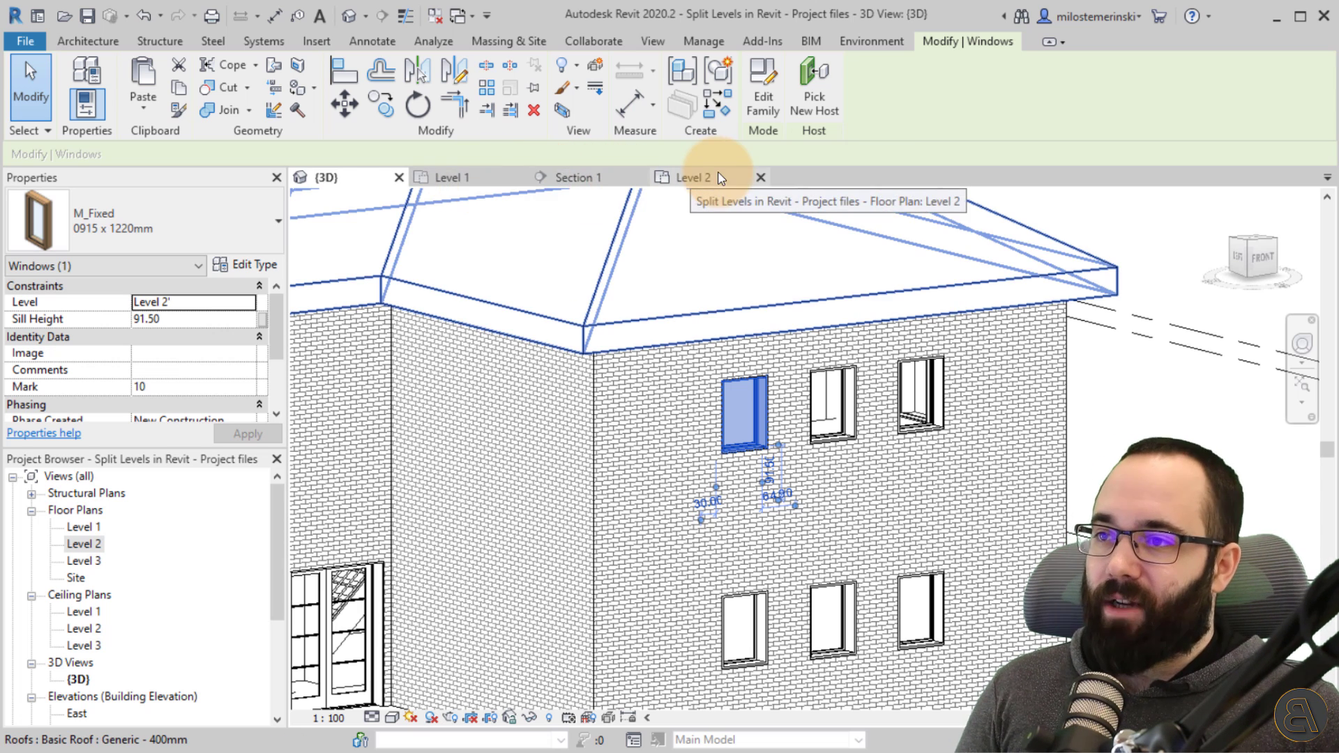
Step: Return to the Level 2 floor plan and clear the window selection
left_click(679, 181)
left_click(481, 450)
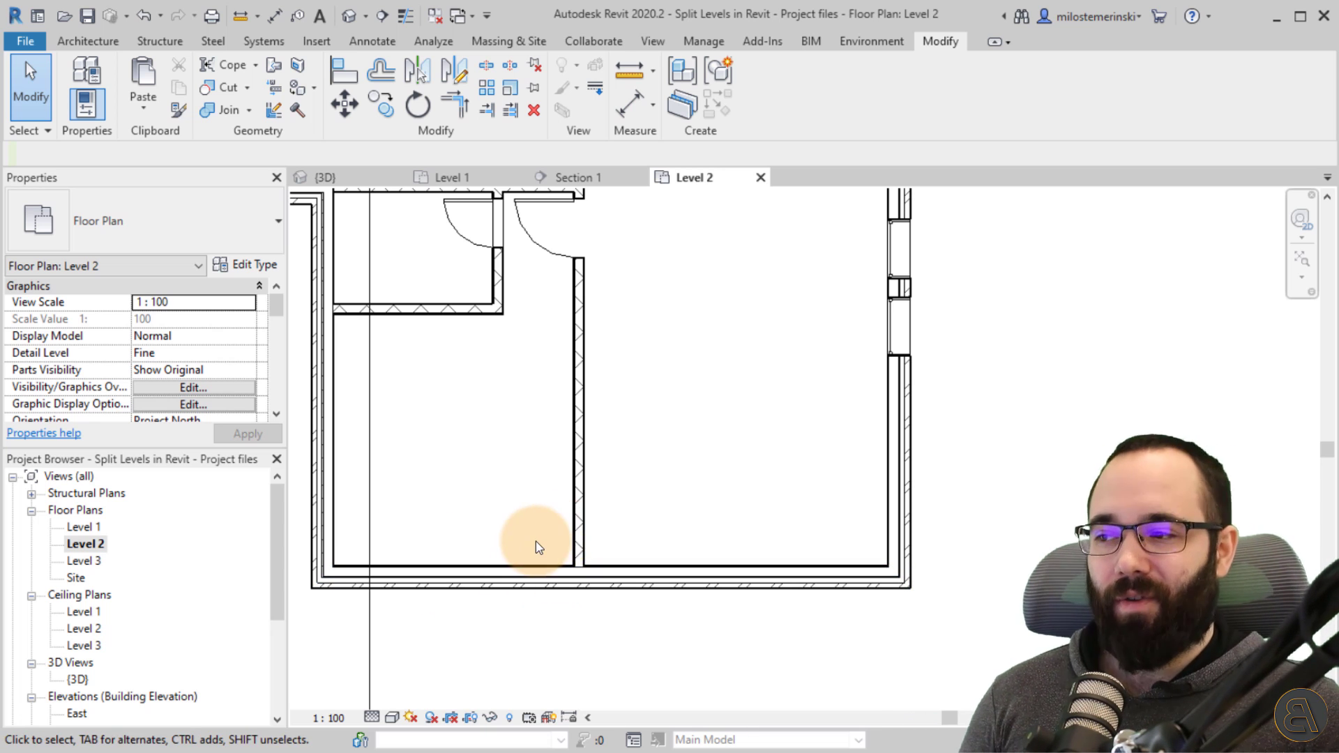
Step: Try raising the cut plane offset to 140 in the whole Level 2 plan's view range, and undo the change
scroll(178, 358, "down", 5)
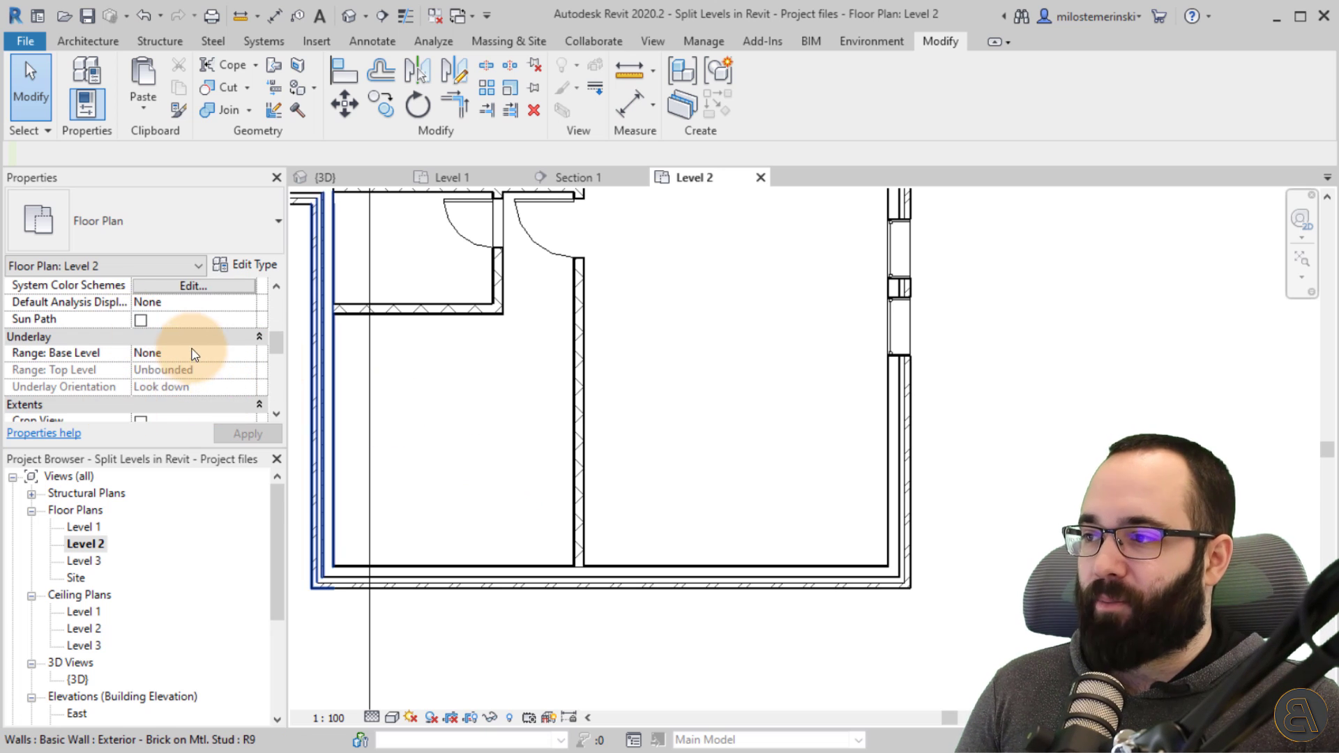
scroll(185, 356, "down", 3)
scroll(176, 358, "up", 3)
scroll(176, 345, "down", 3)
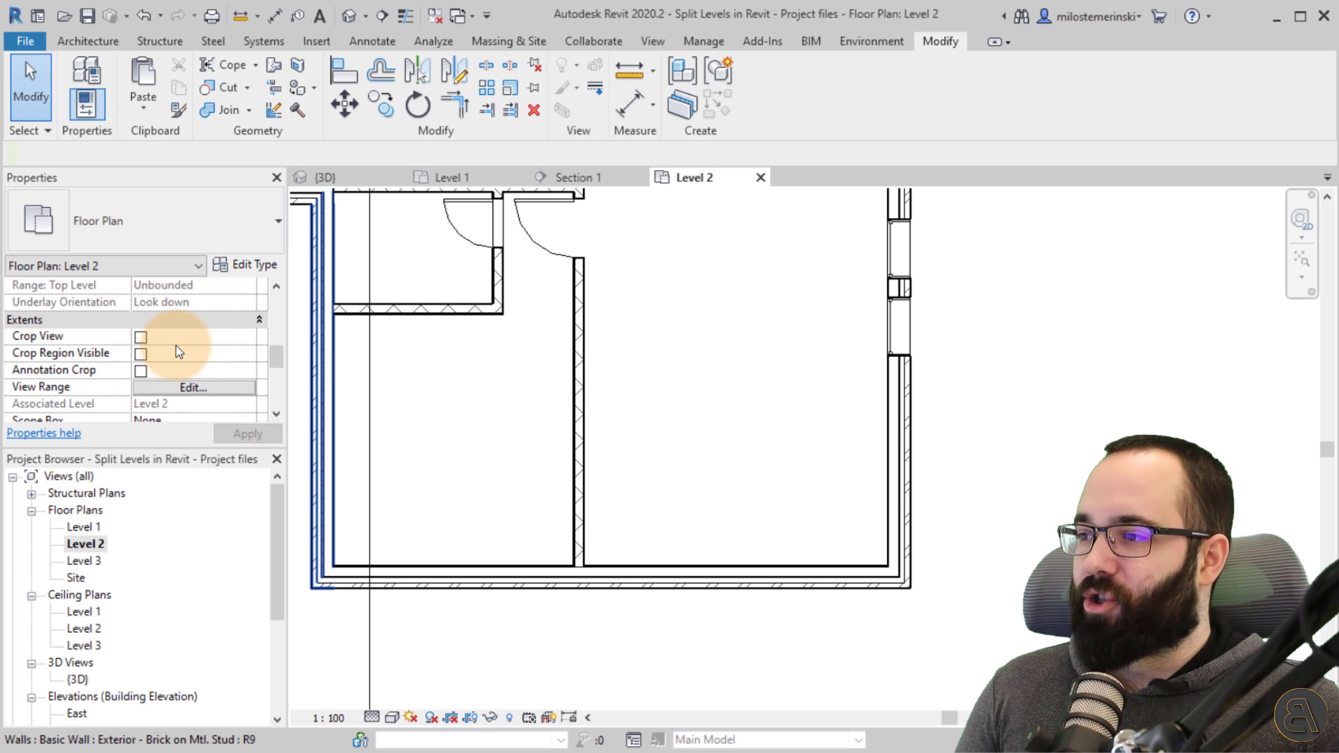
left_click(155, 389)
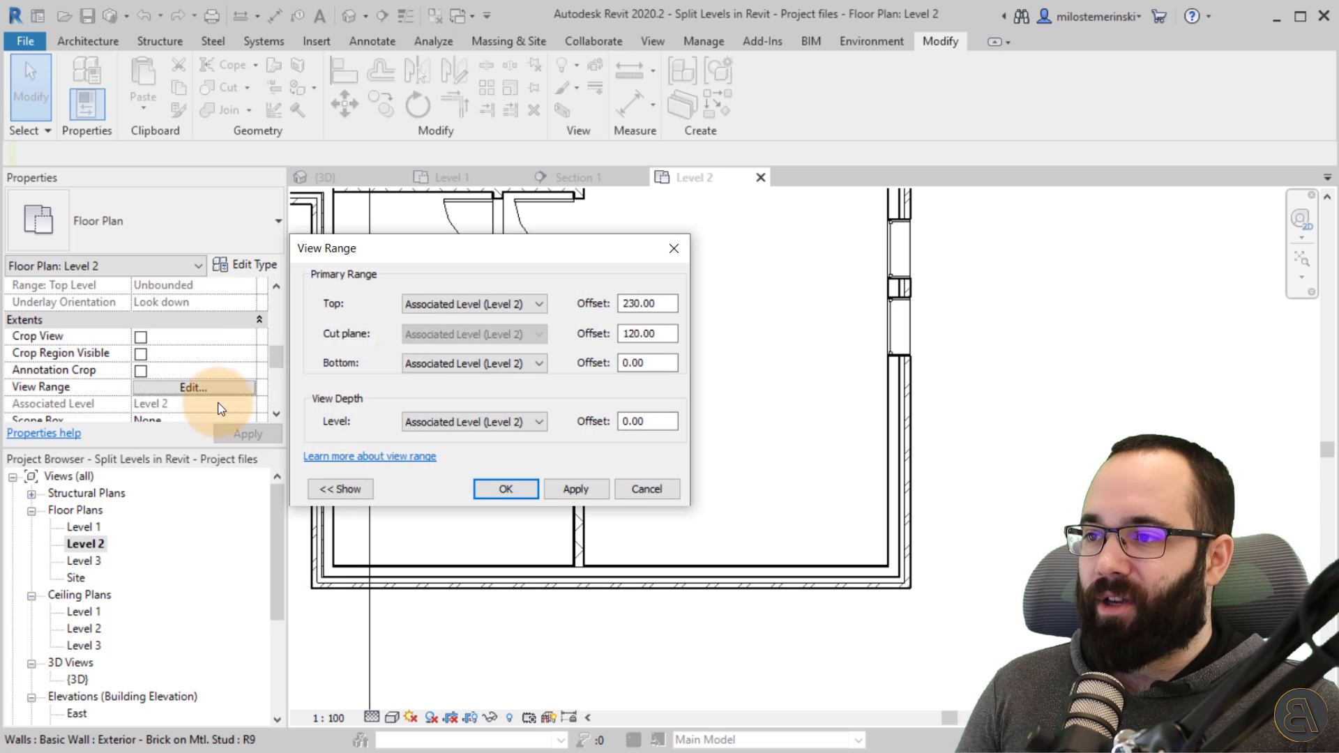
left_click(626, 336)
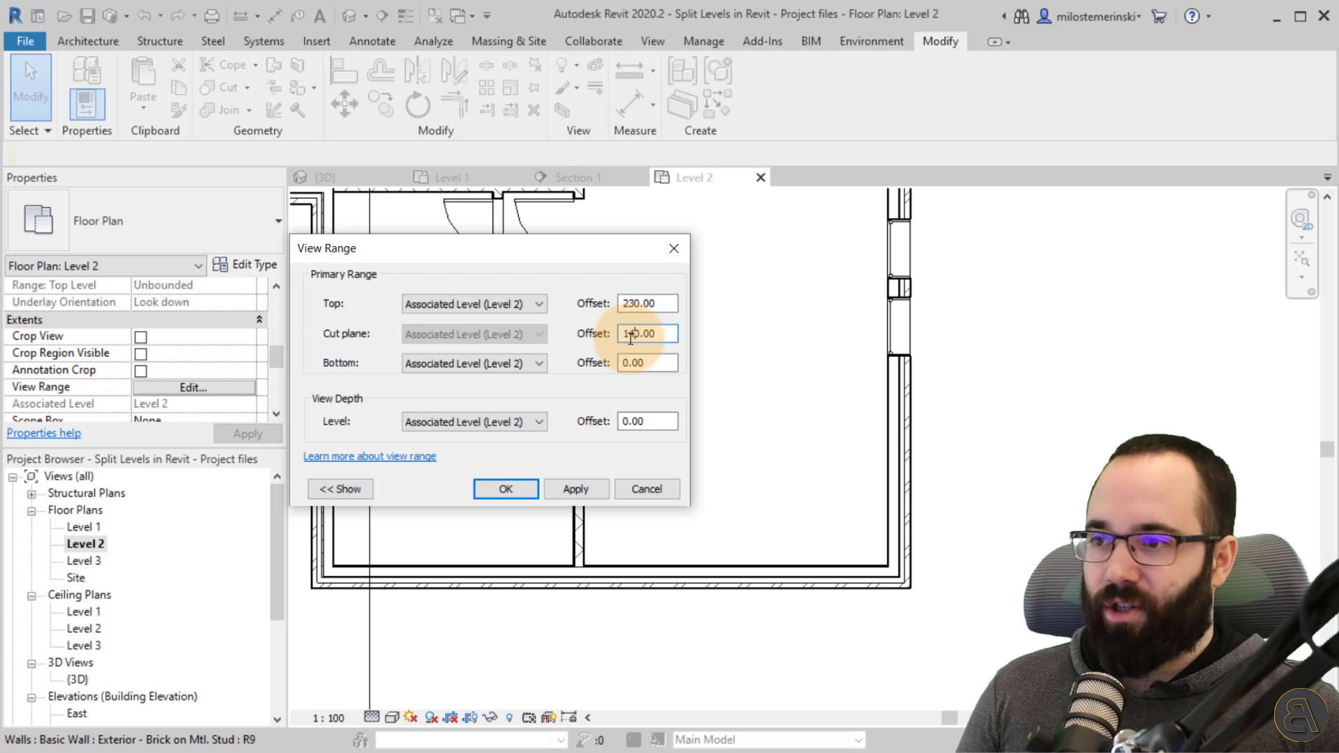
left_click(569, 489)
left_click(506, 489)
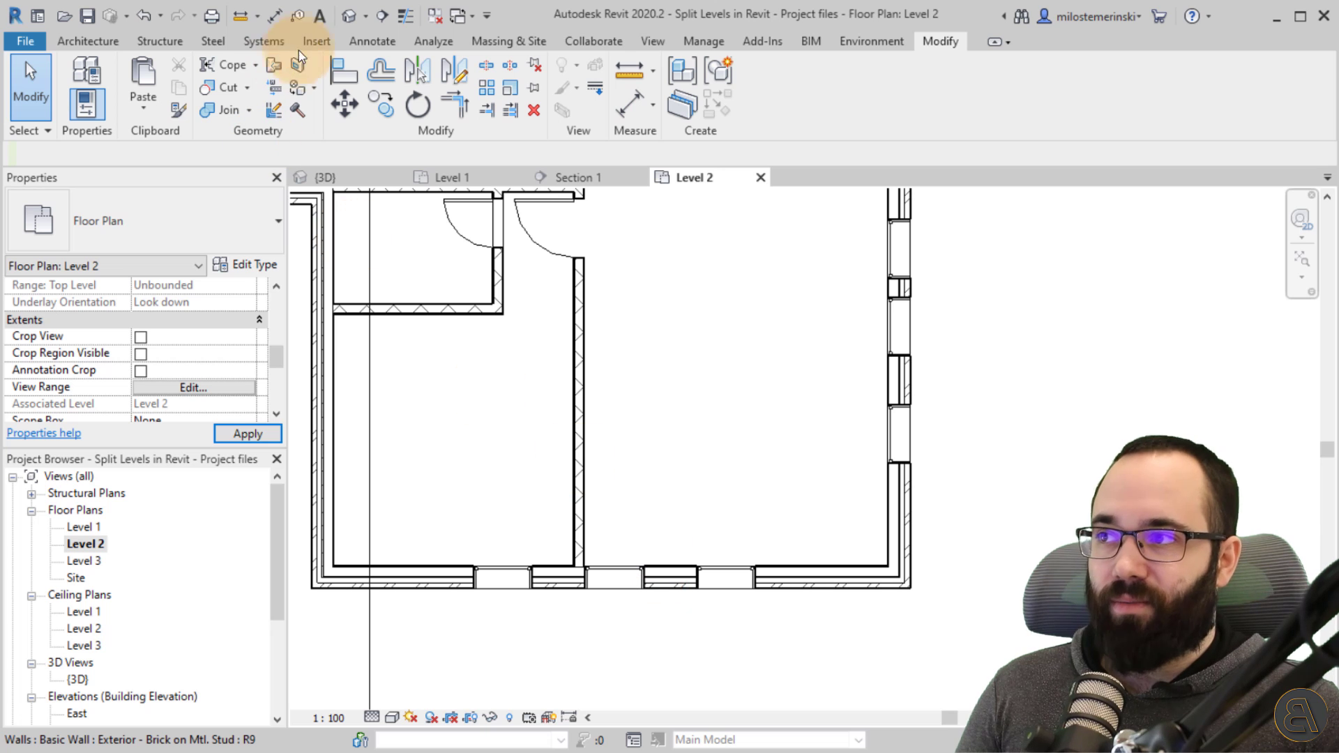
left_click(149, 21)
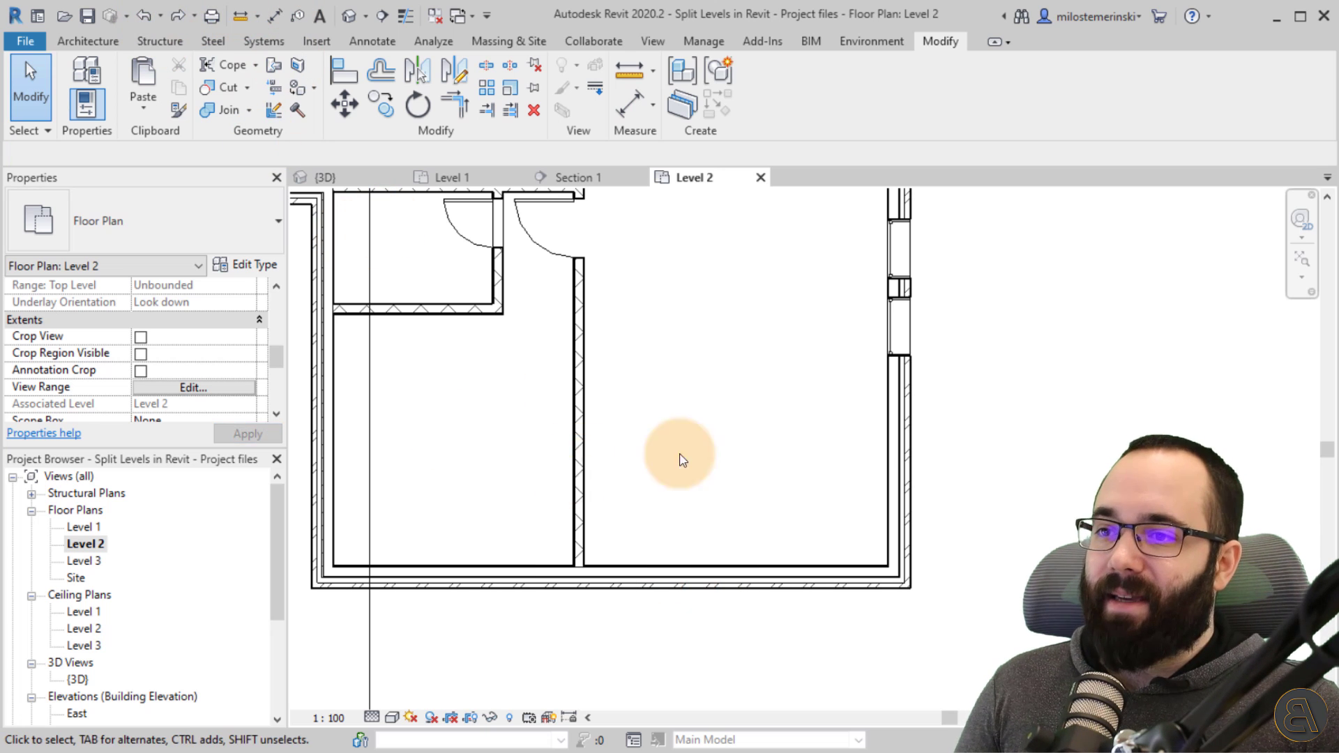
Step: Start a plan region and sketch rectangles over the raised area's south wall, about 491 by 35, and east wall's southern part, about 333 by 35
middle_click_drag(488, 475, 487, 503)
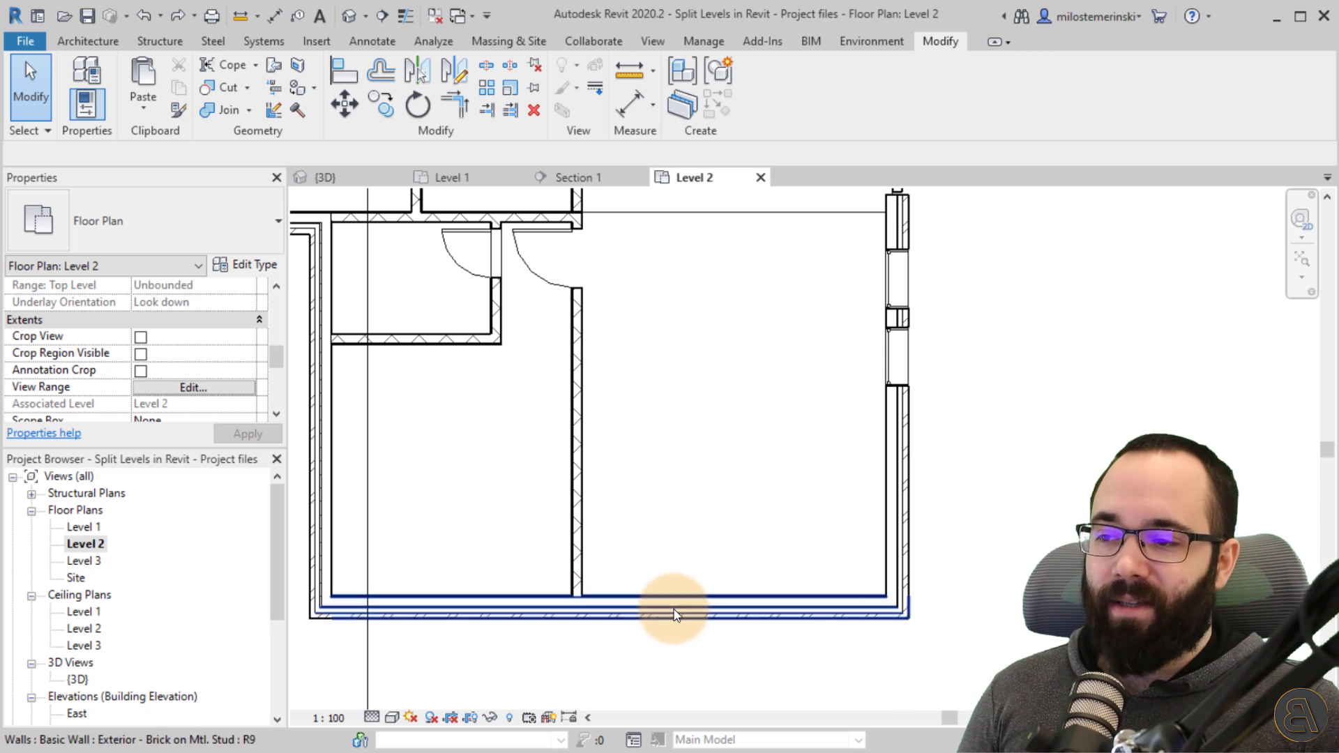
middle_click_drag(893, 458, 882, 454)
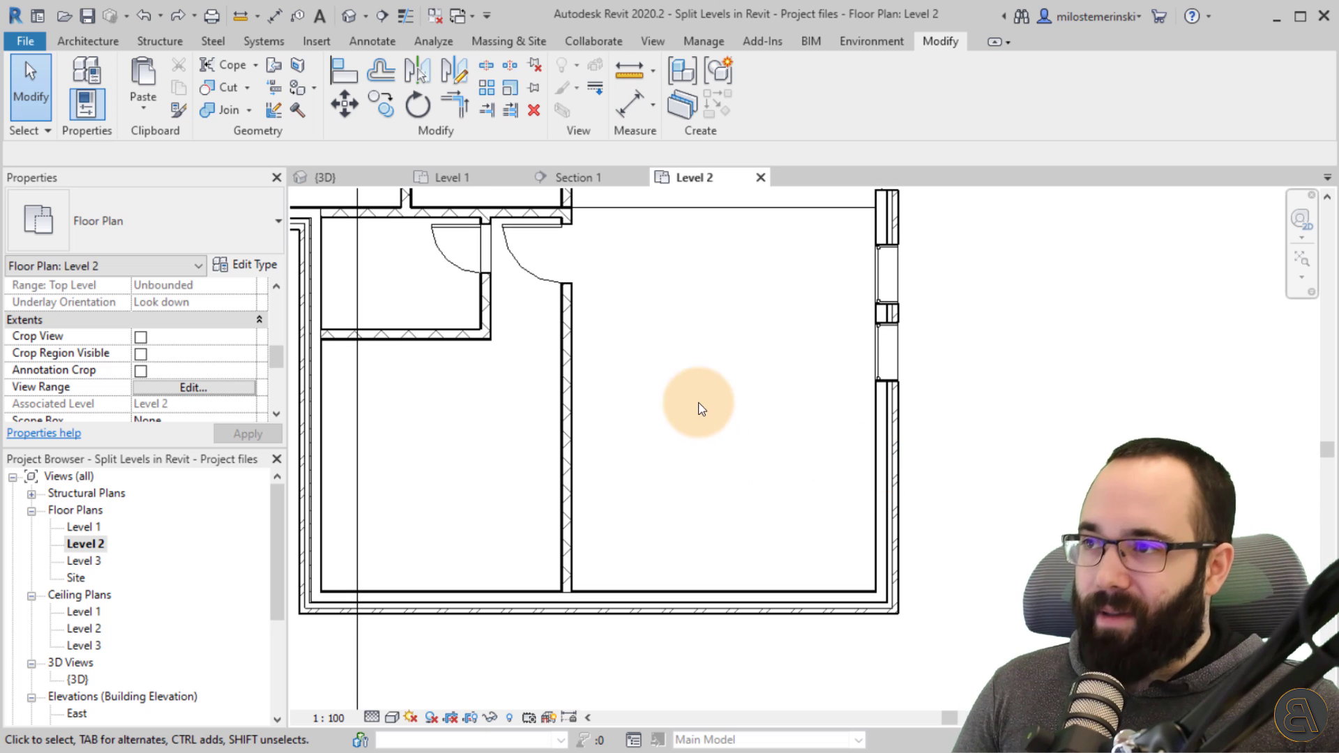
left_click(652, 42)
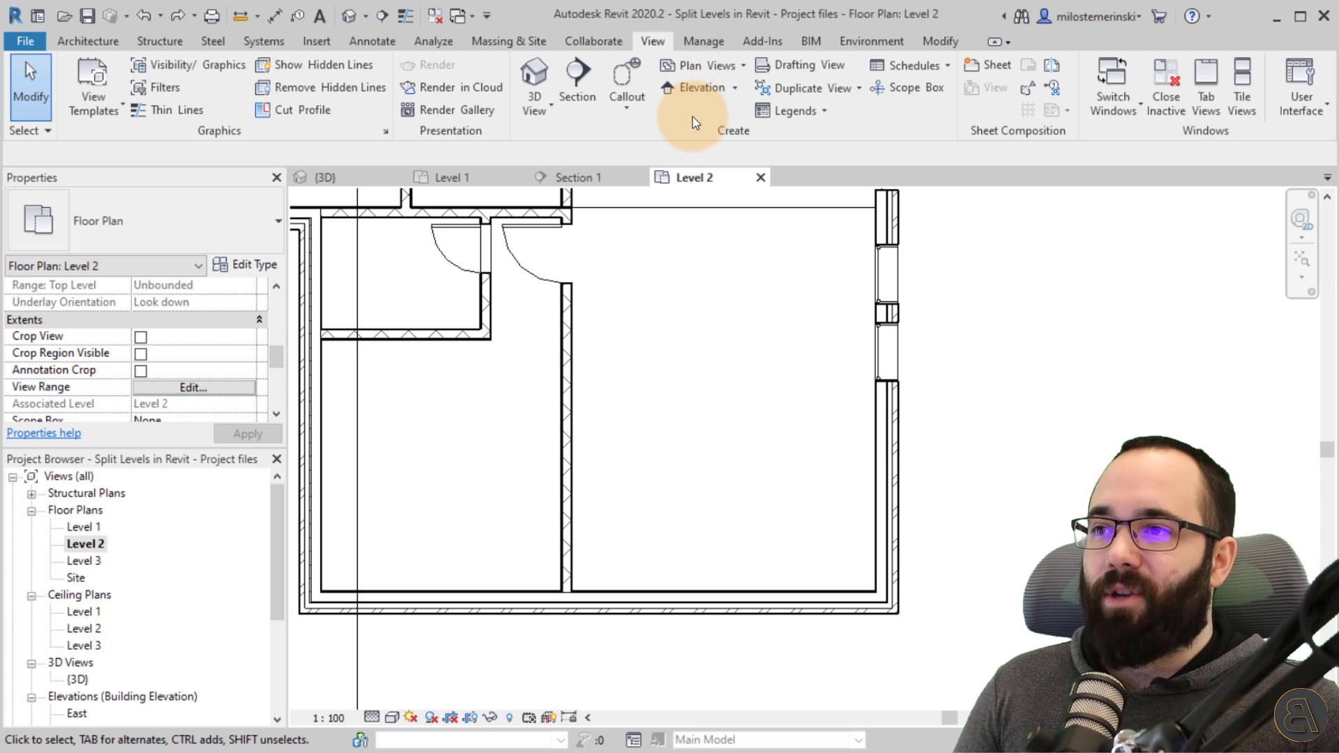
left_click(744, 66)
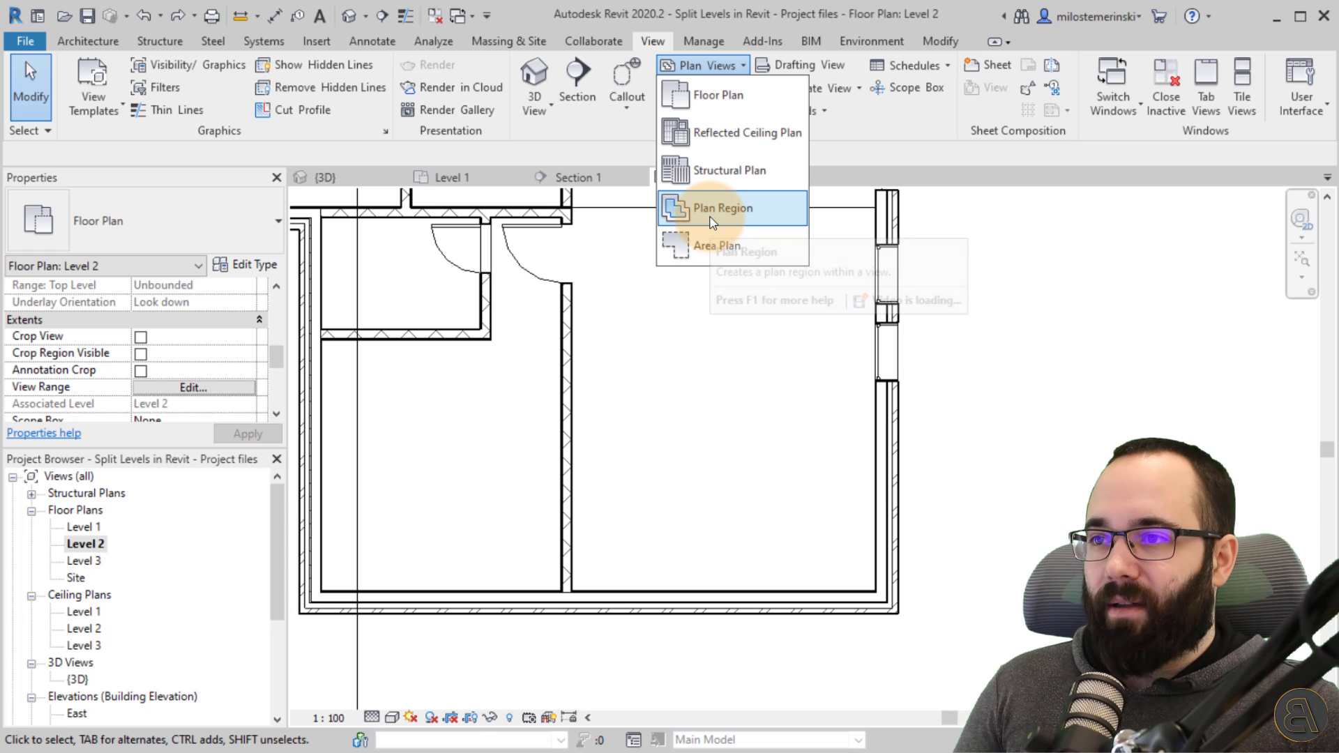
left_click(711, 222)
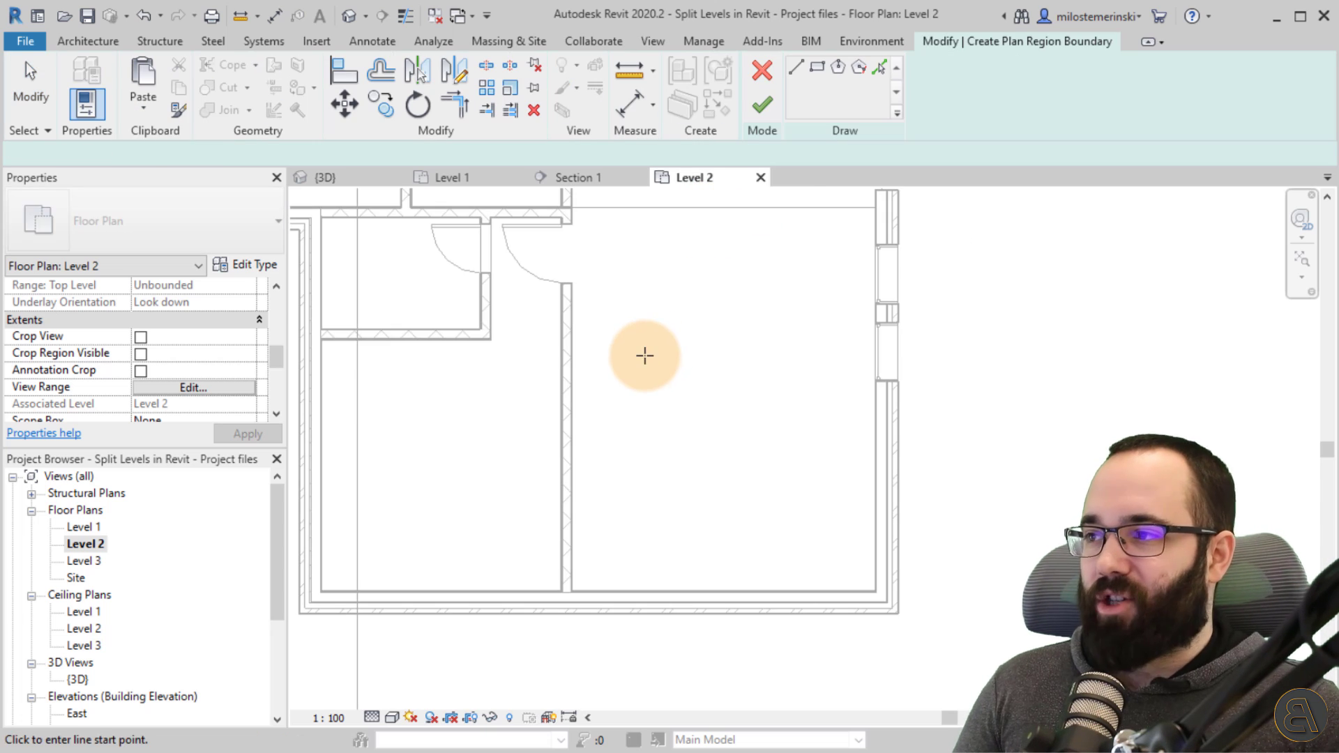
left_click(818, 67)
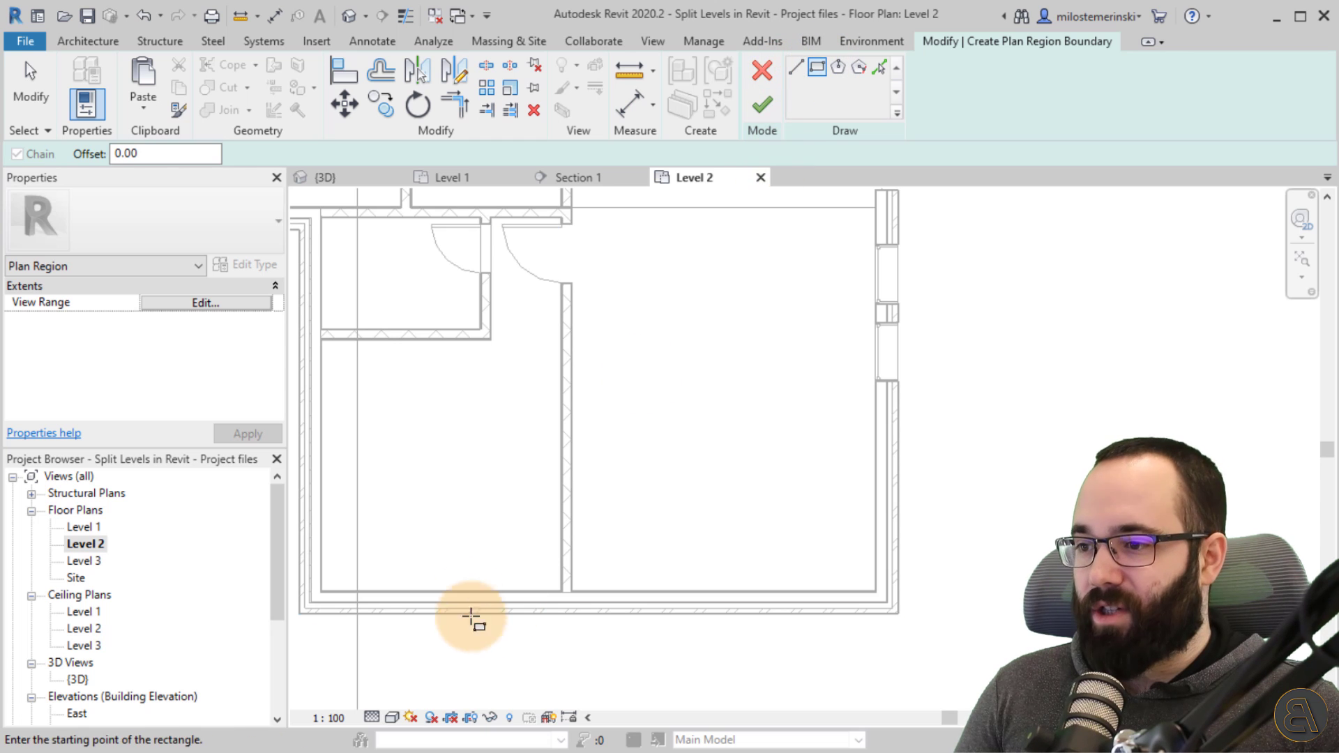
left_click(412, 591)
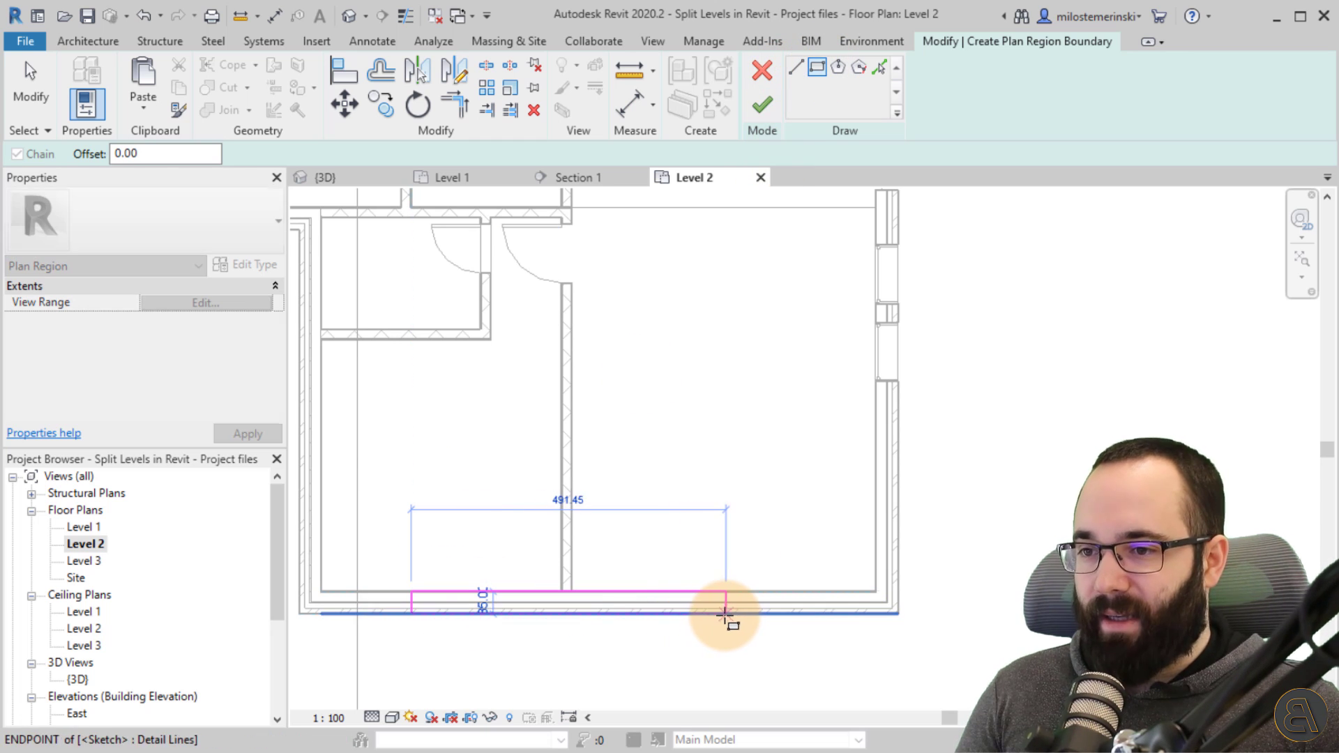
left_click(725, 614)
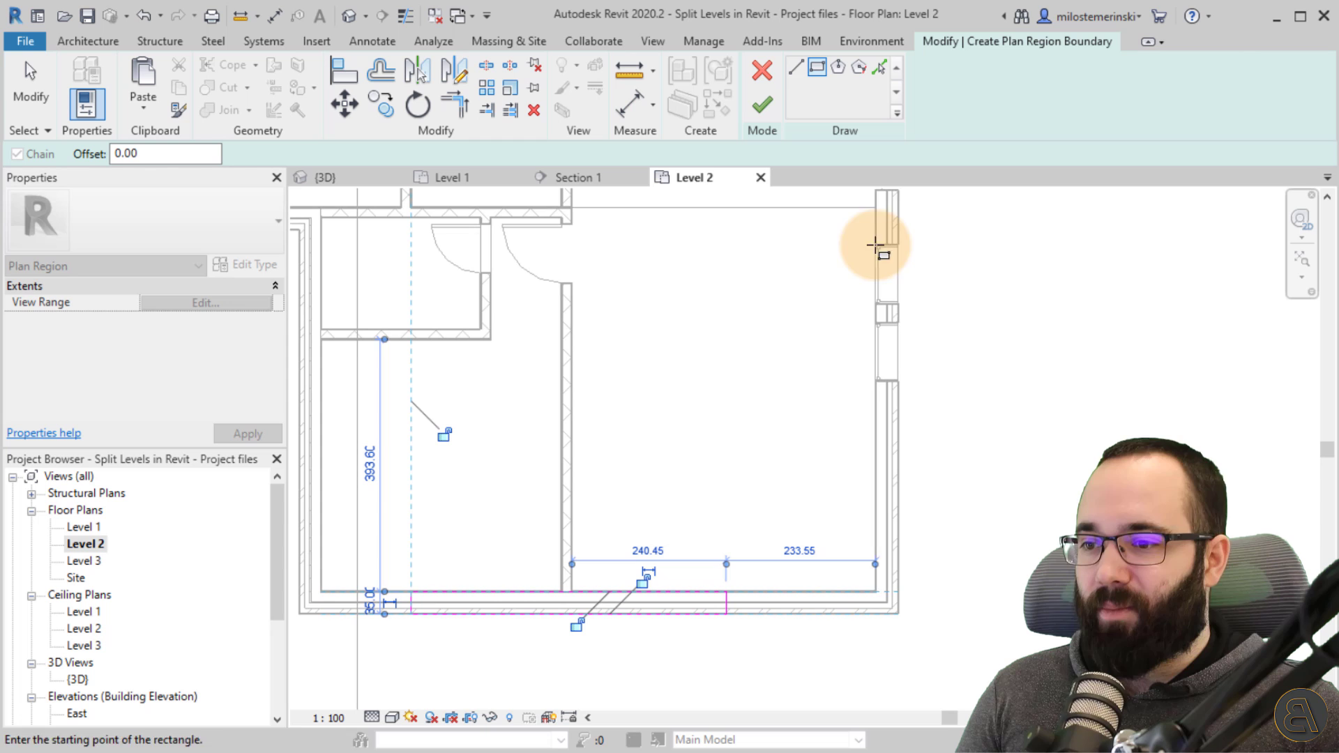
left_click(875, 402)
left_click(898, 613)
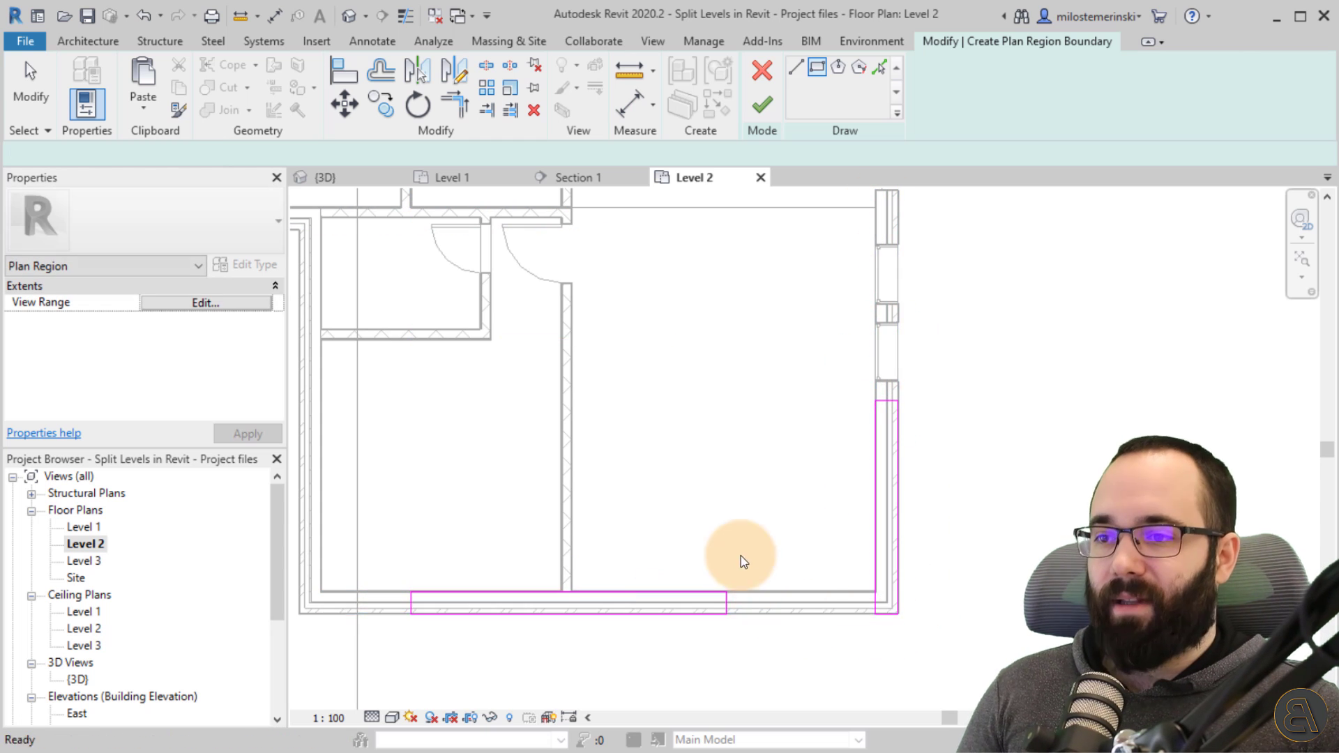
key("Escape")
Step: Merge the two plan region rectangles into an L-shaped boundary by deleting the end line between them and extending the south wall lines to the corner
scroll(740, 555, "up", 2)
left_click(830, 567)
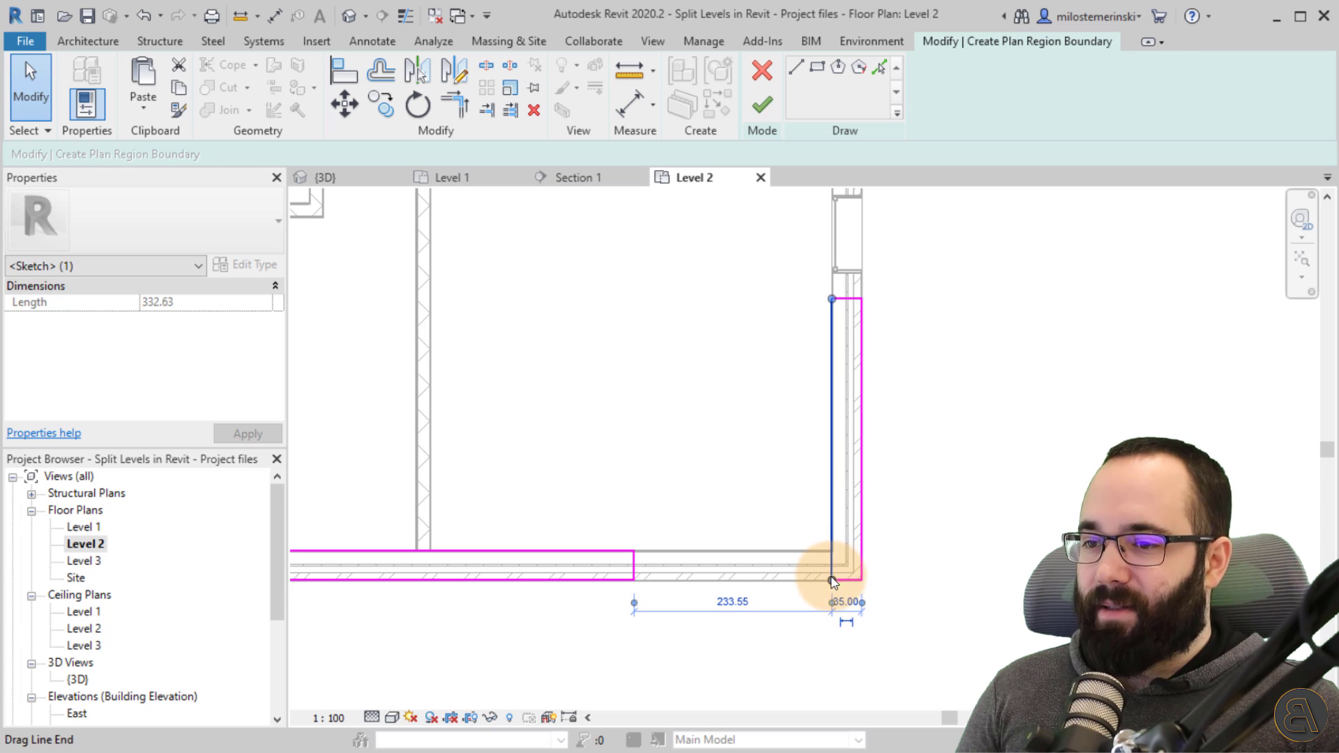
left_click_drag(832, 580, 831, 551)
left_click(634, 563)
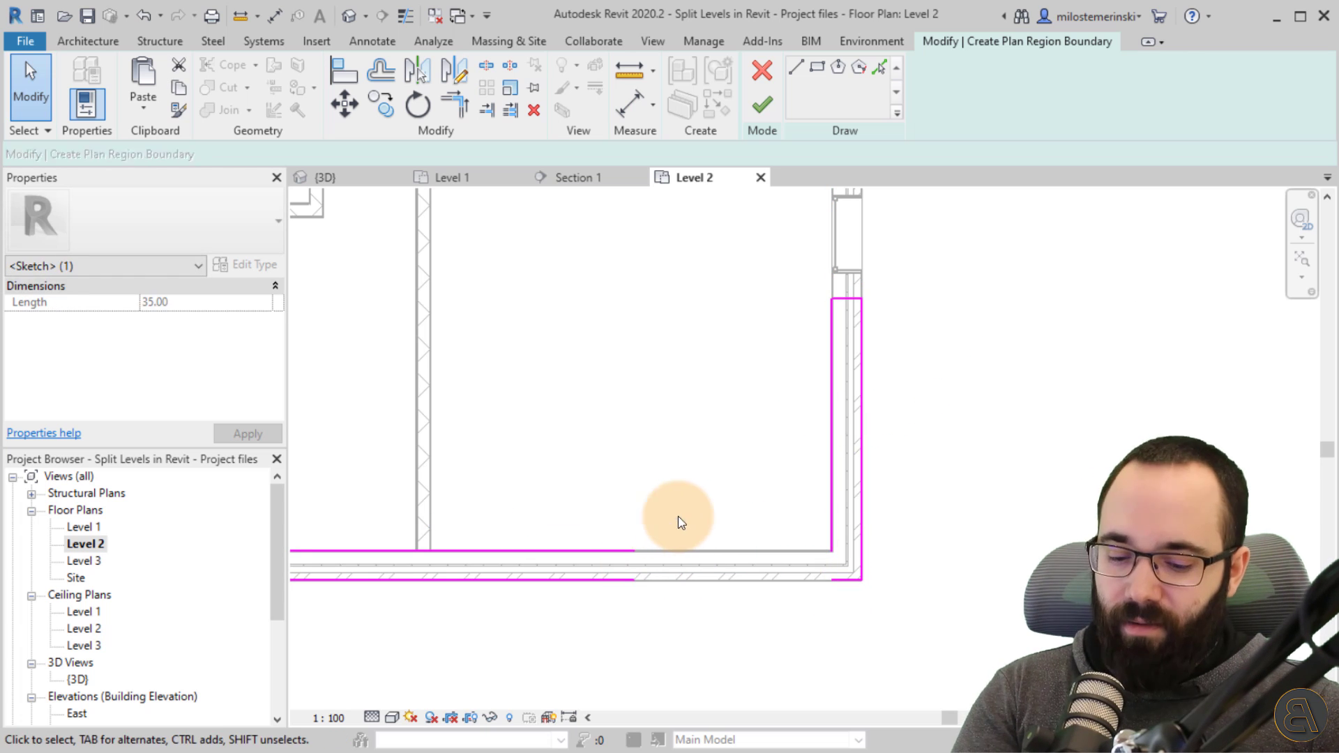
key("Delete")
left_click(621, 551)
left_click_drag(634, 551, 831, 550)
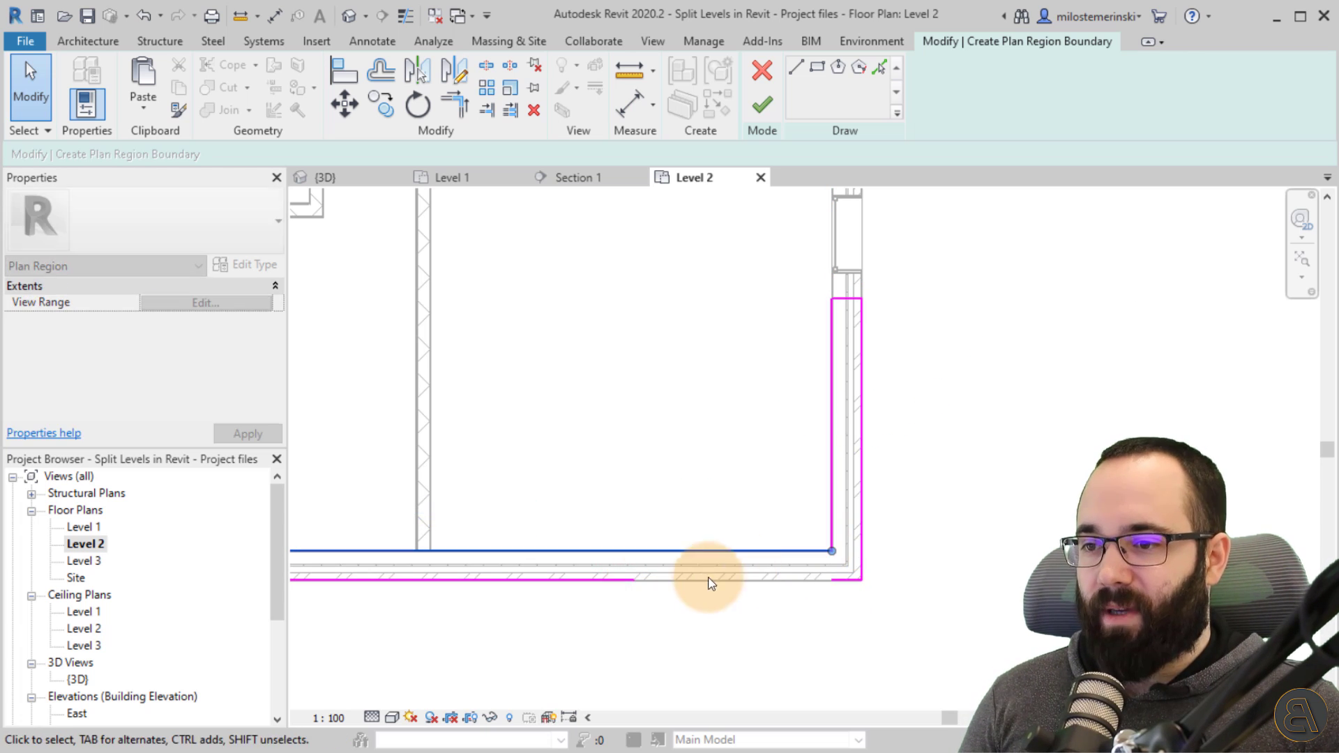
left_click(629, 582)
left_click_drag(634, 580, 861, 580)
scroll(674, 464, "down", 3)
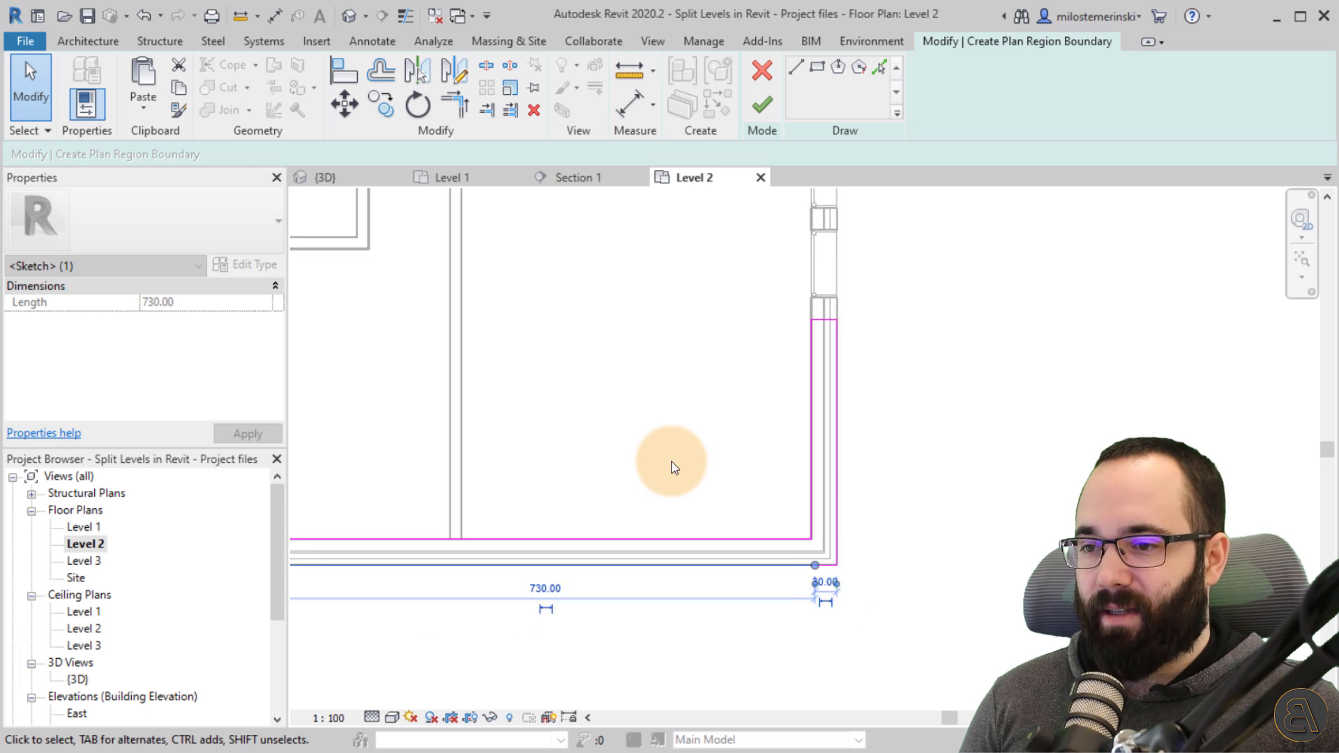
middle_click_drag(672, 466, 846, 469)
key("Escape")
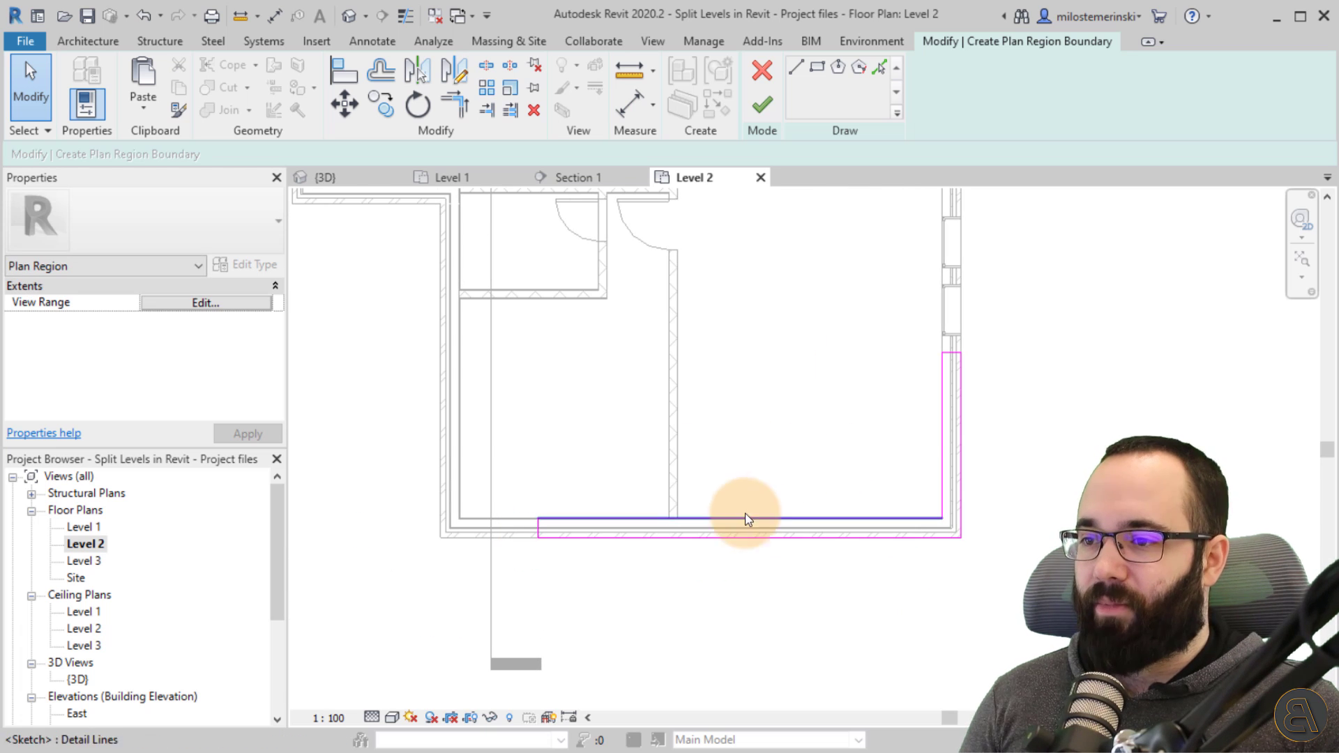
Step: Set the cut plane offset to 140 in the plan region's view range
left_click(188, 307)
left_click_drag(459, 242, 333, 194)
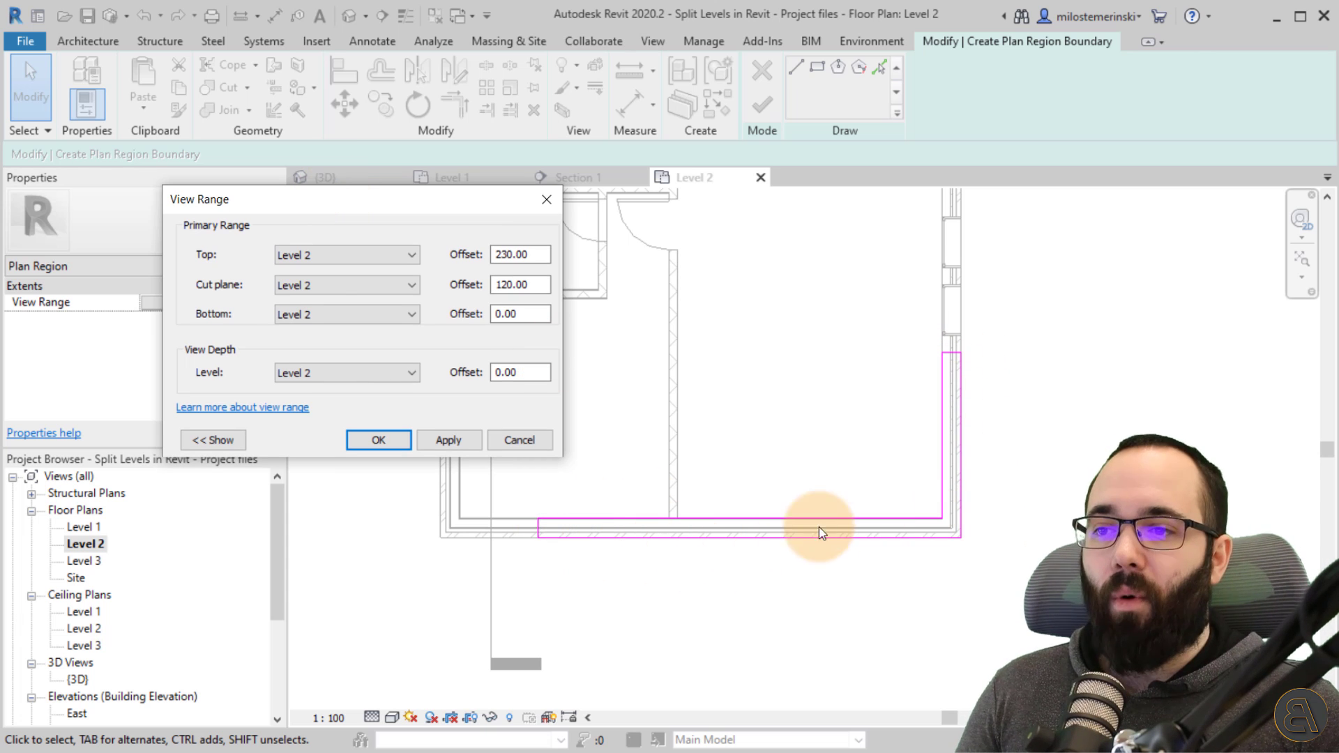
left_click(508, 284)
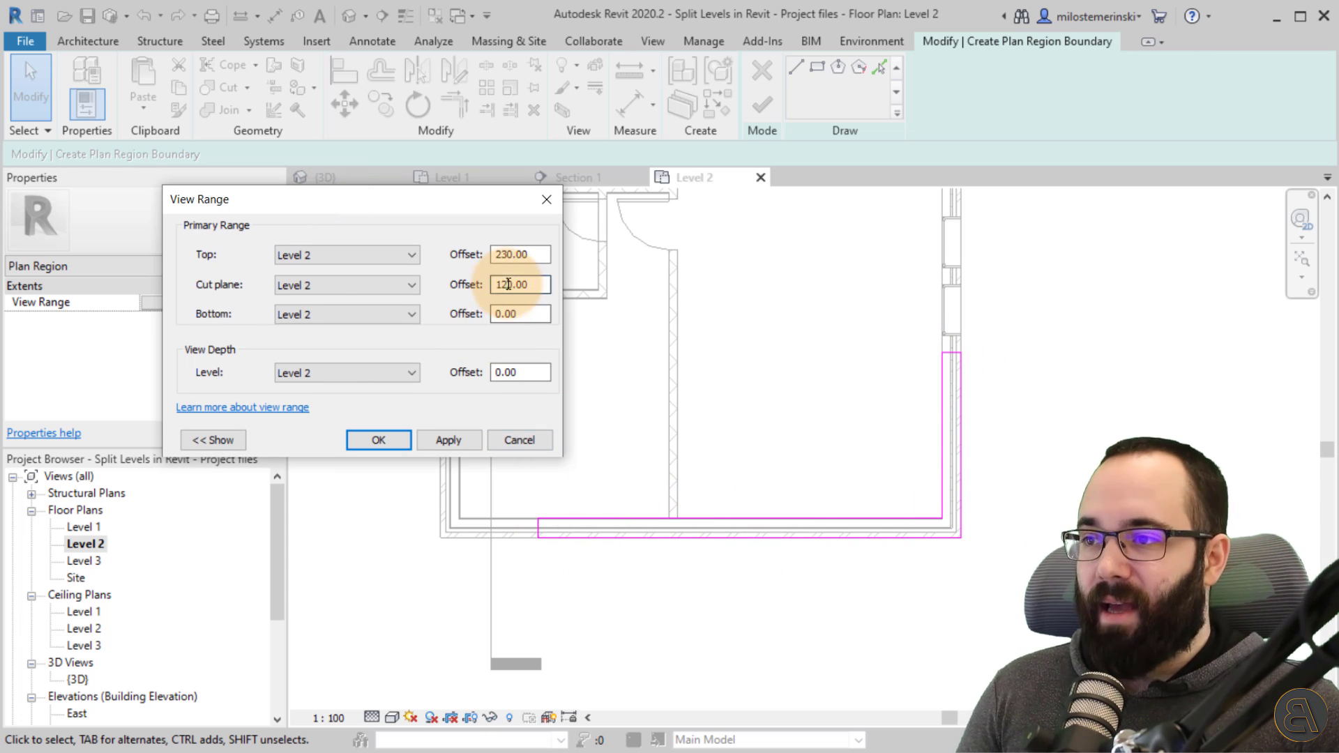
left_click(449, 439)
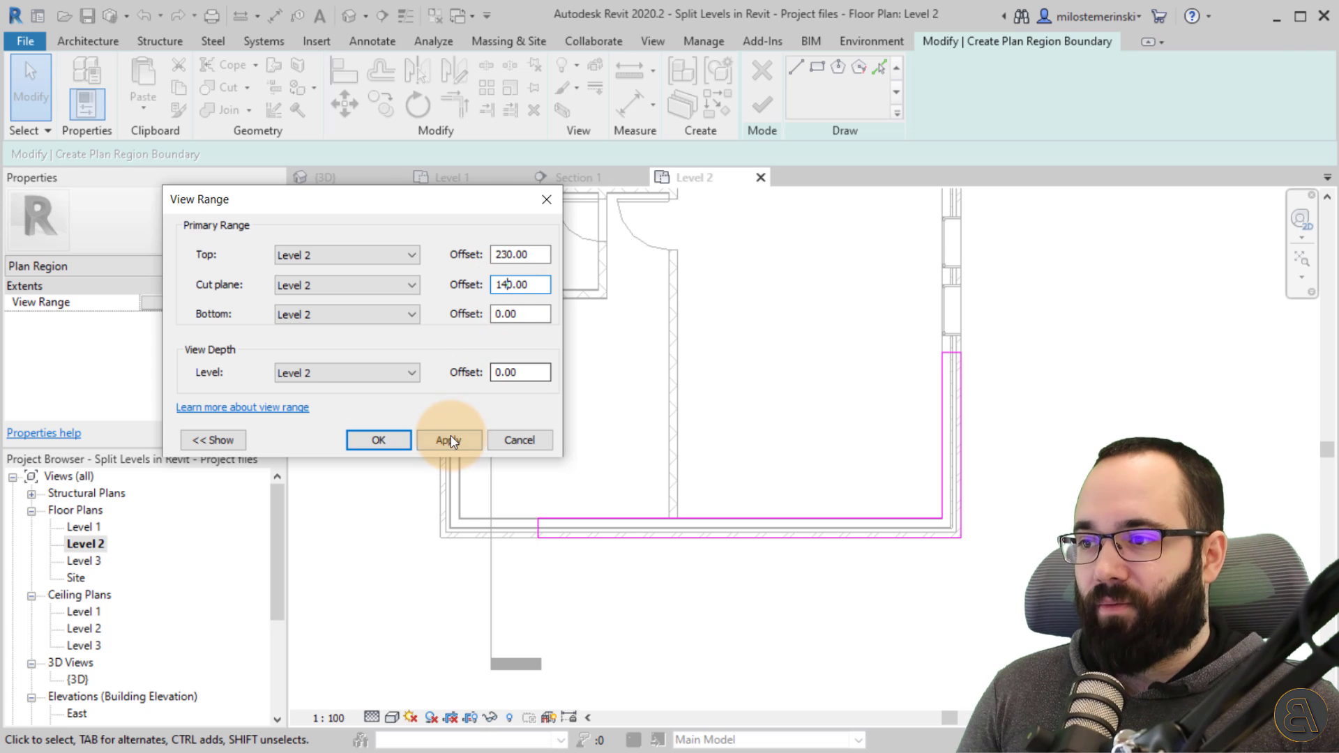
left_click(382, 441)
Step: Close the plan region's outer corner by deleting the short leftover line and extending the outer south line, and finish the region
left_click(762, 108)
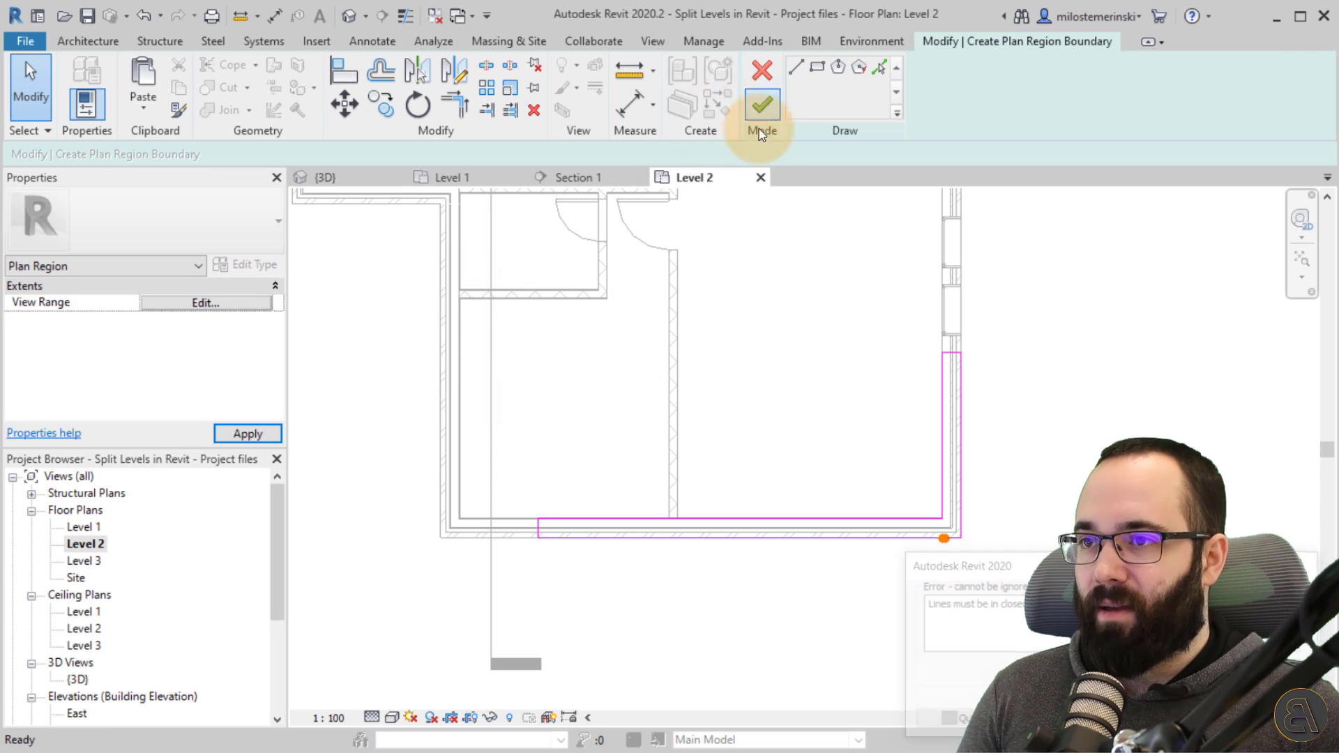
left_click(1269, 722)
scroll(981, 554, "up", 6)
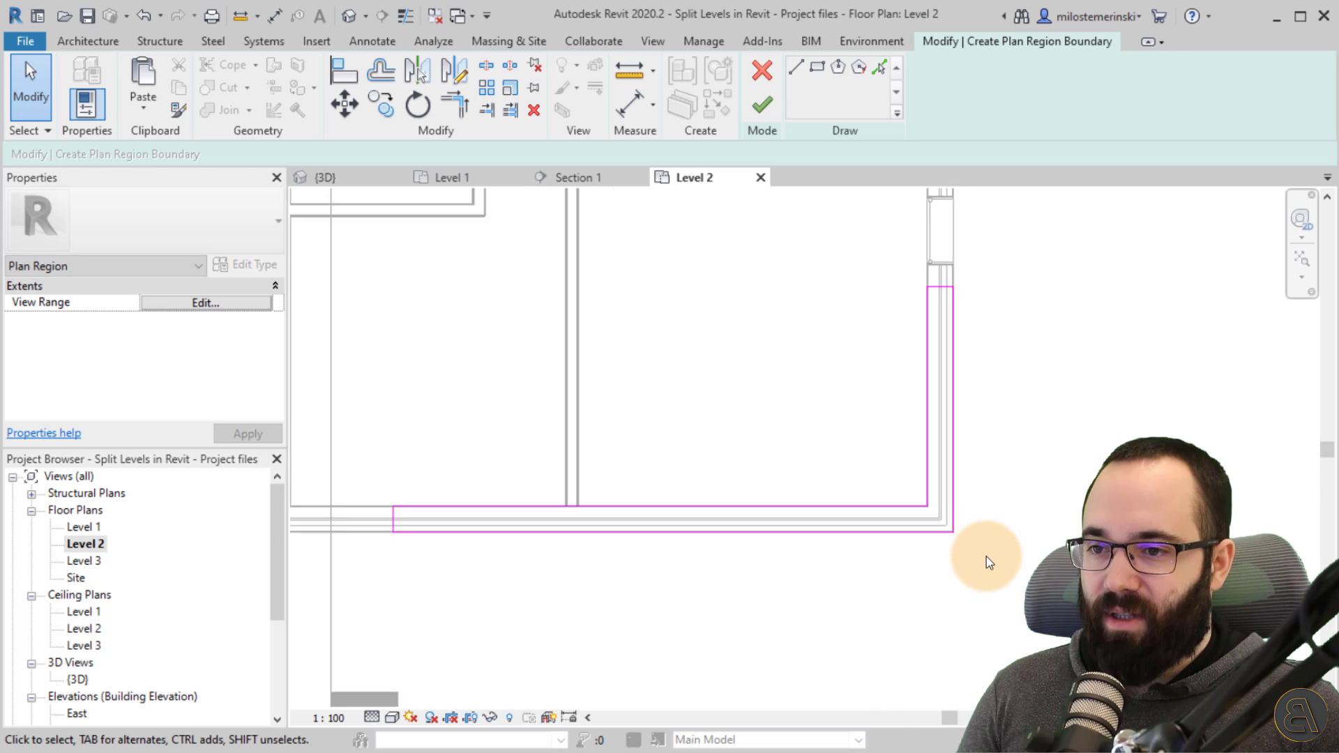
left_click(847, 502)
key("Delete")
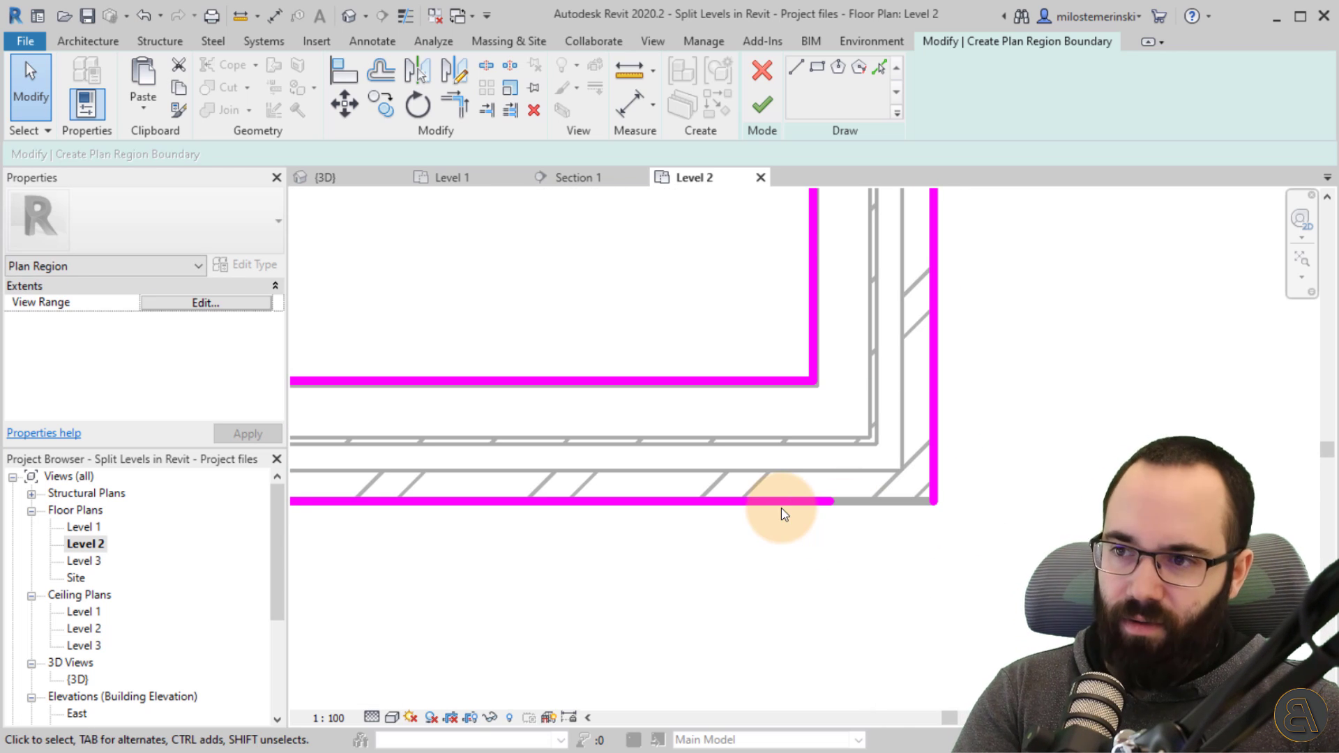
left_click(837, 501)
left_click_drag(812, 501, 931, 501)
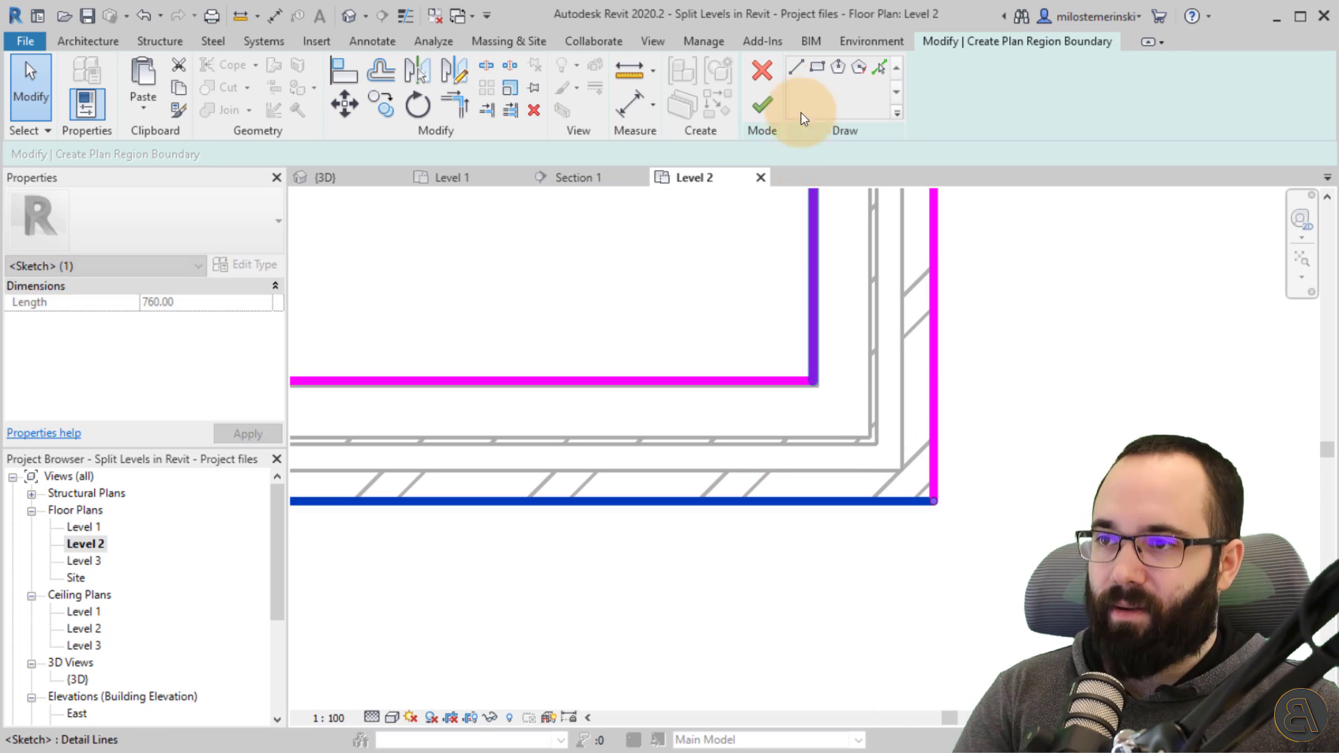
left_click(773, 110)
Step: Examine how the raised area's windows display inside the plan region and across the whole Level 2 plan
scroll(719, 387, "down", 5)
middle_click_drag(621, 415, 746, 588)
left_click(534, 461)
middle_click_drag(585, 519, 633, 436)
scroll(568, 455, "down", 1)
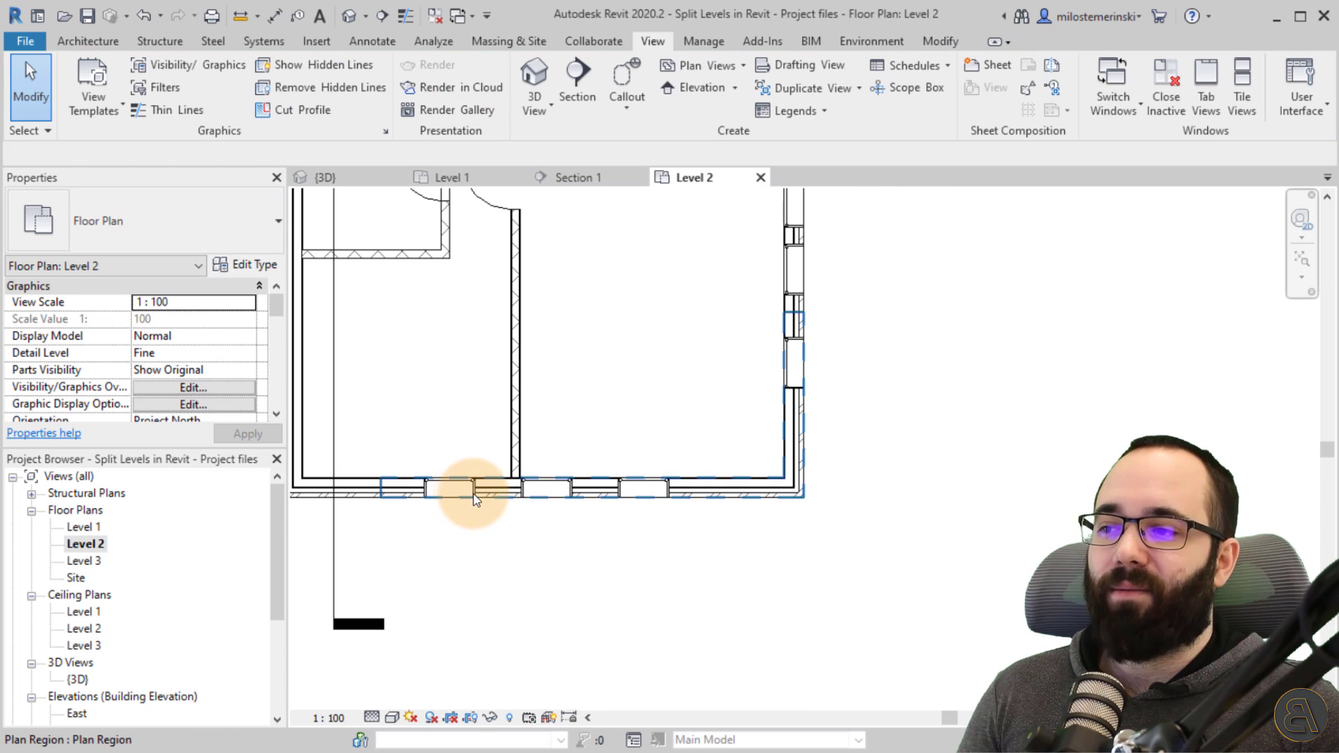
middle_click_drag(613, 364, 703, 526)
scroll(753, 538, "down", 2)
scroll(702, 526, "up", 1)
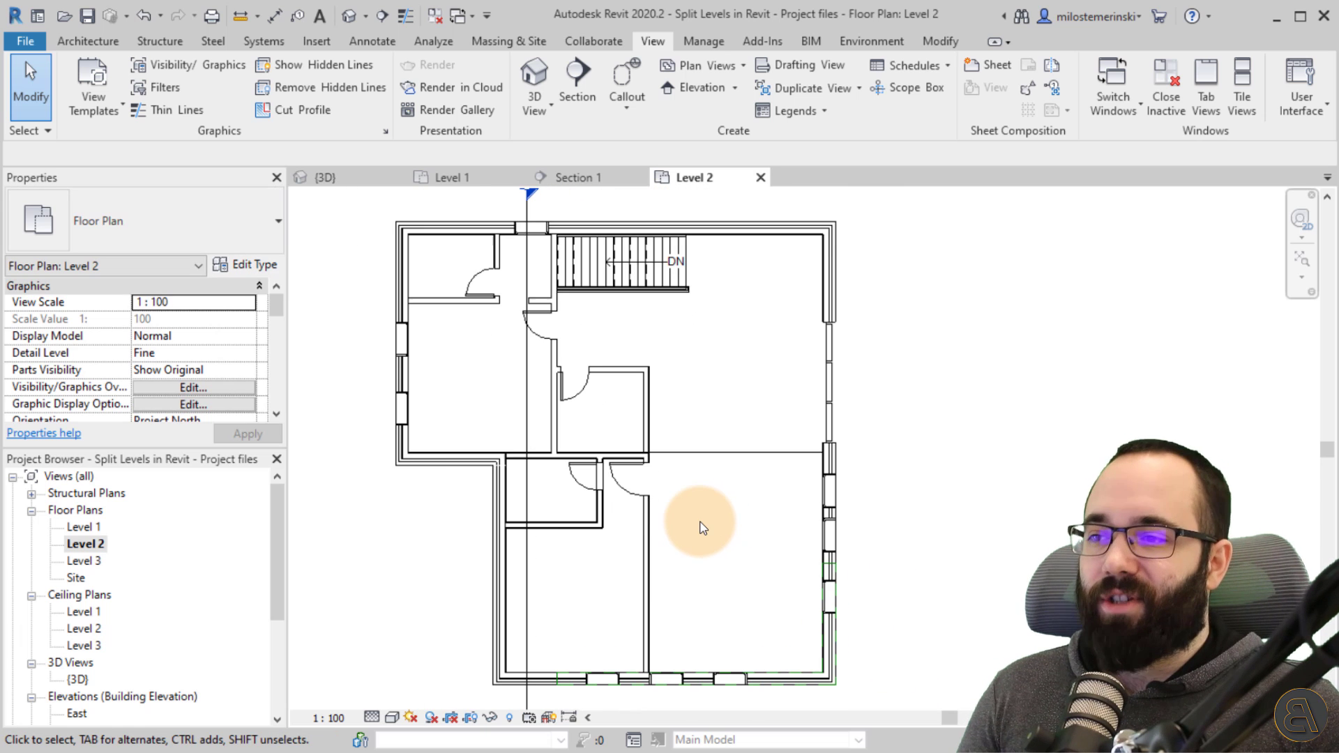
Step: Select the lower Level 2 Generic 150mm floor in Section 1 and open its boundary for editing in the Level 2 plan
left_click(562, 180)
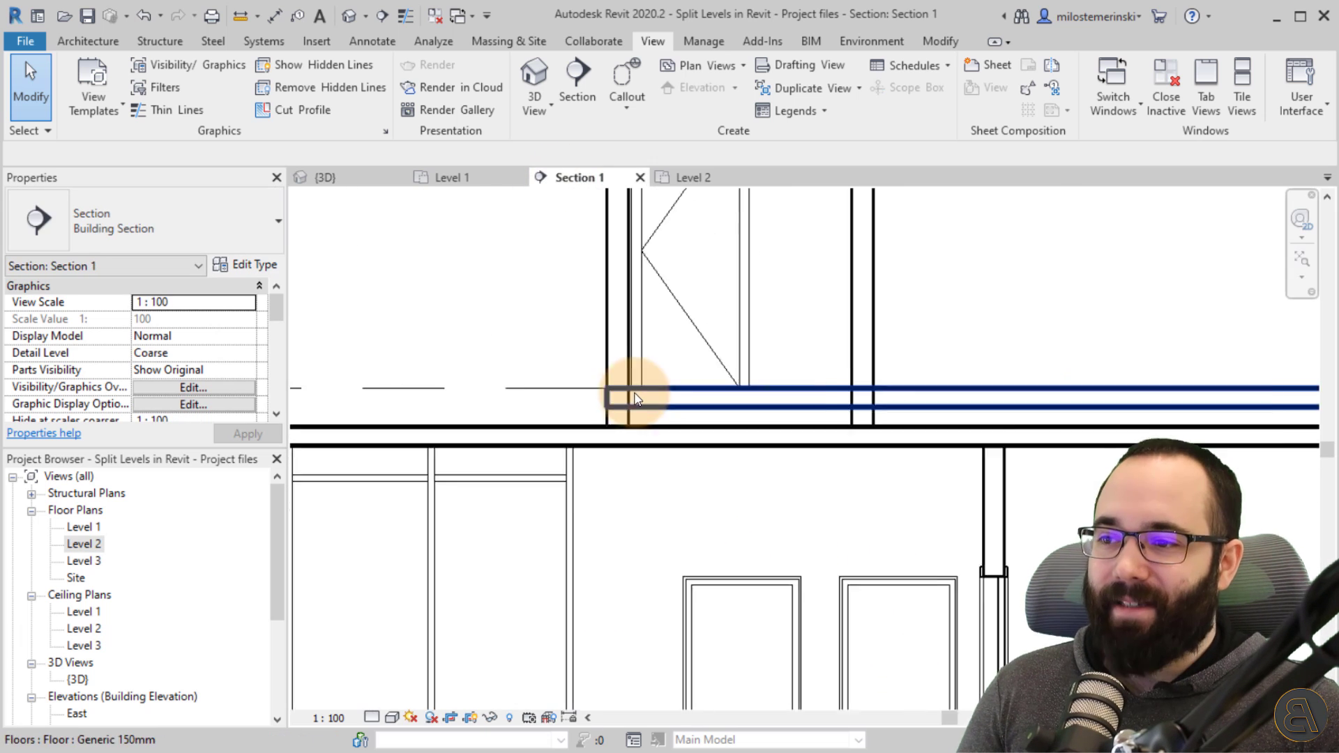
scroll(635, 399, "down", 4)
left_click(731, 414)
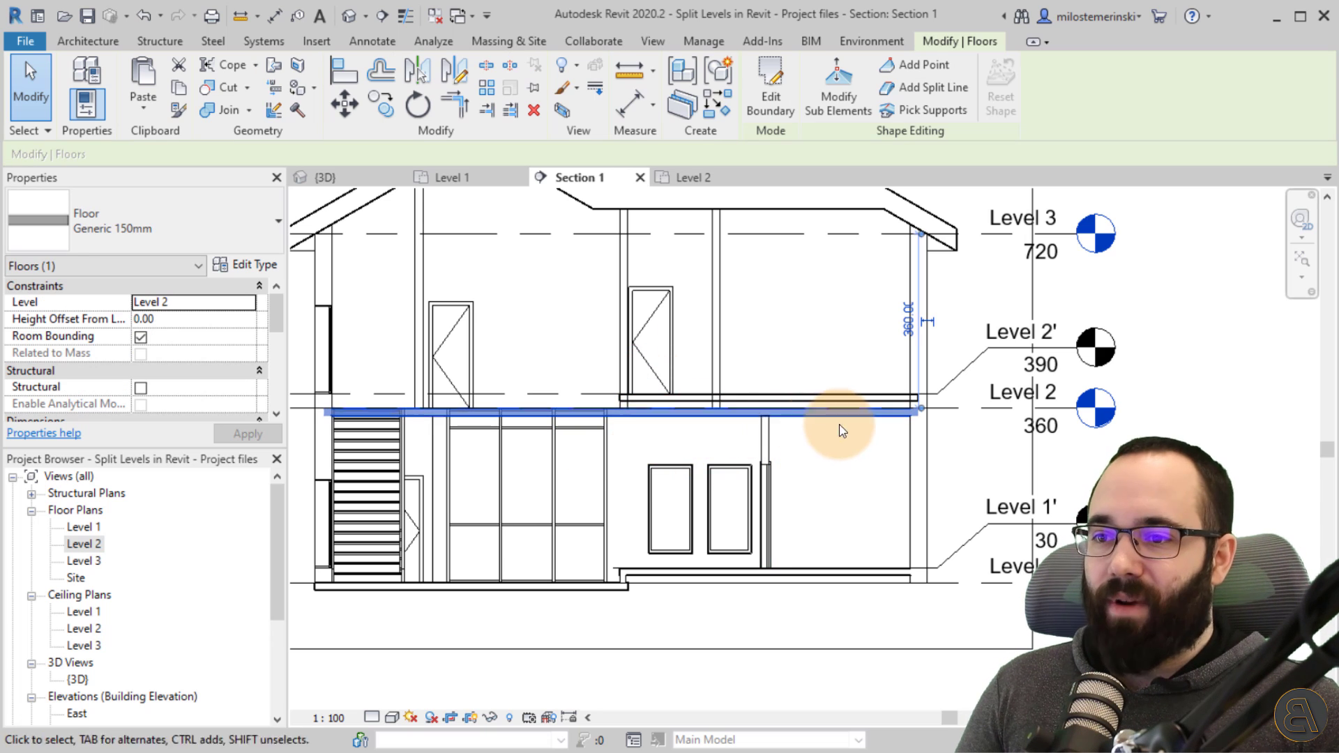
left_click(703, 190)
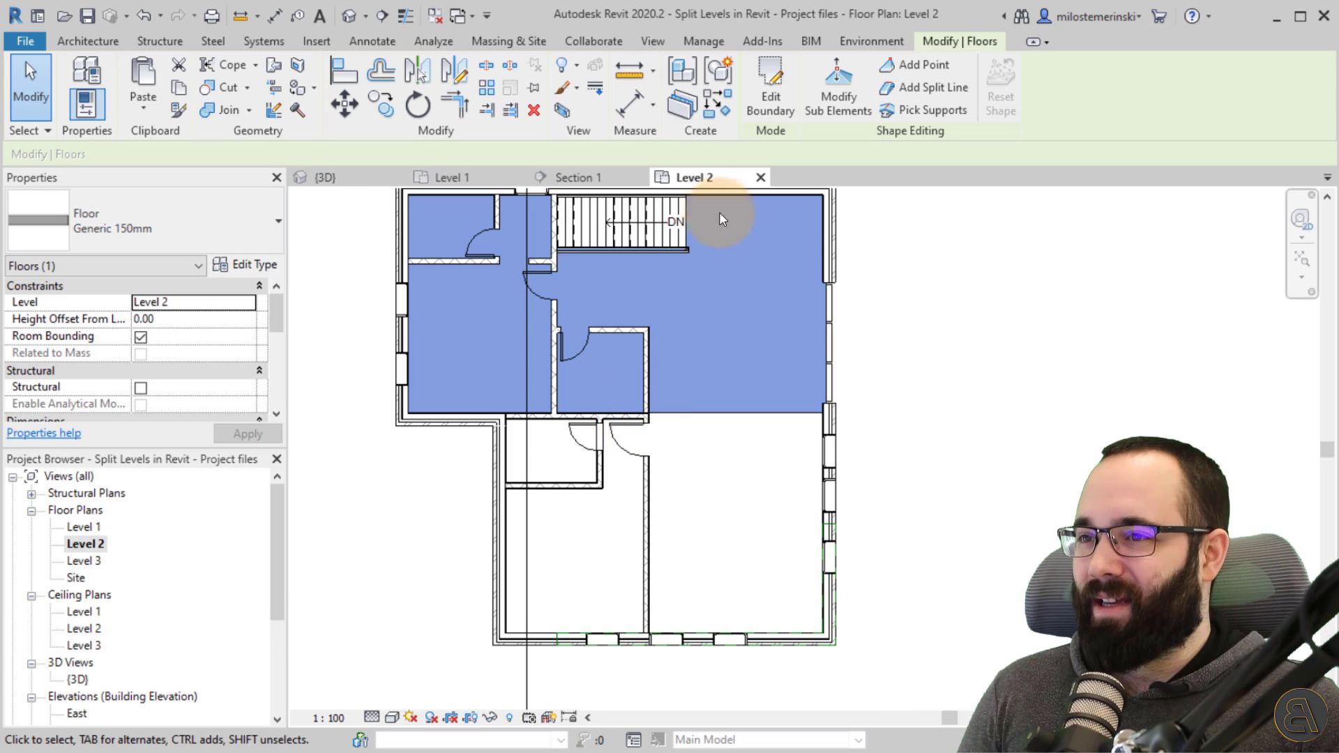
left_click(771, 98)
Step: Extend the floor's boundary line at the inner corner across the house along the split edge to the east exterior wall
scroll(560, 587, "up", 2)
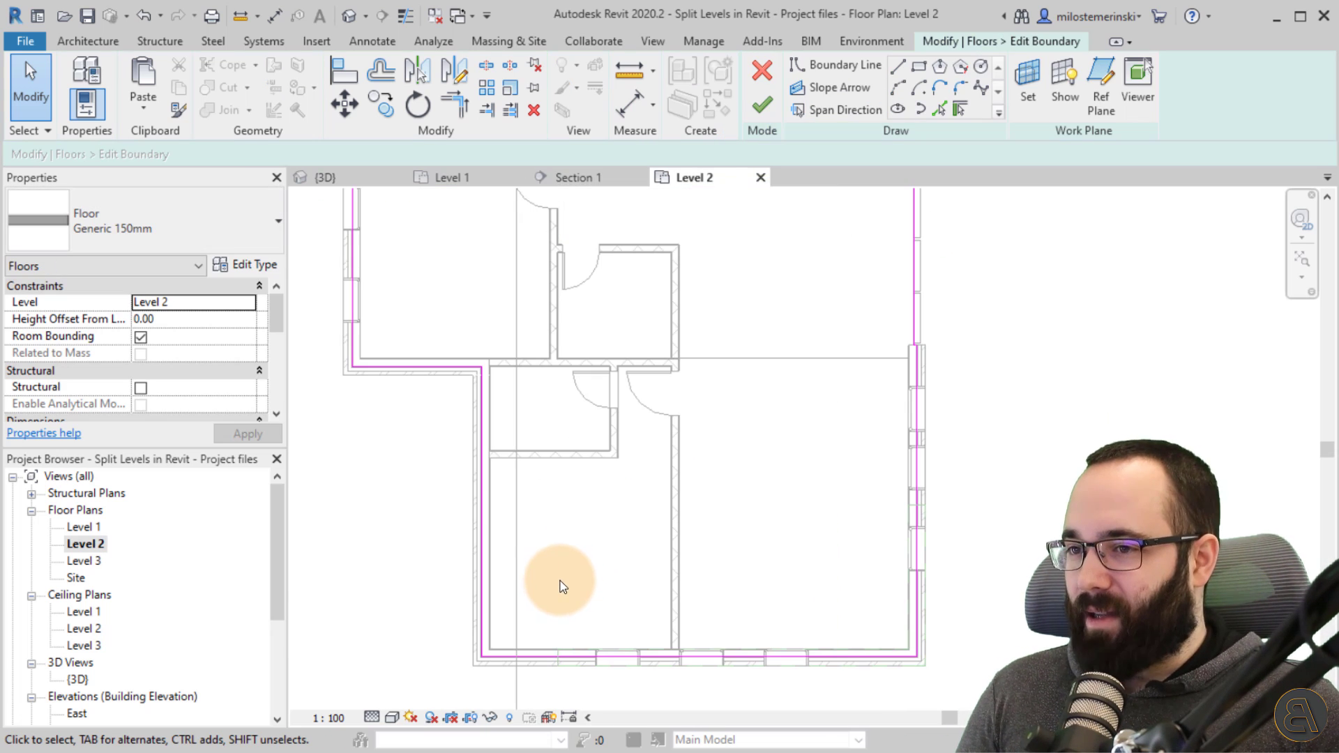
left_click(479, 365)
left_click_drag(479, 365, 890, 365)
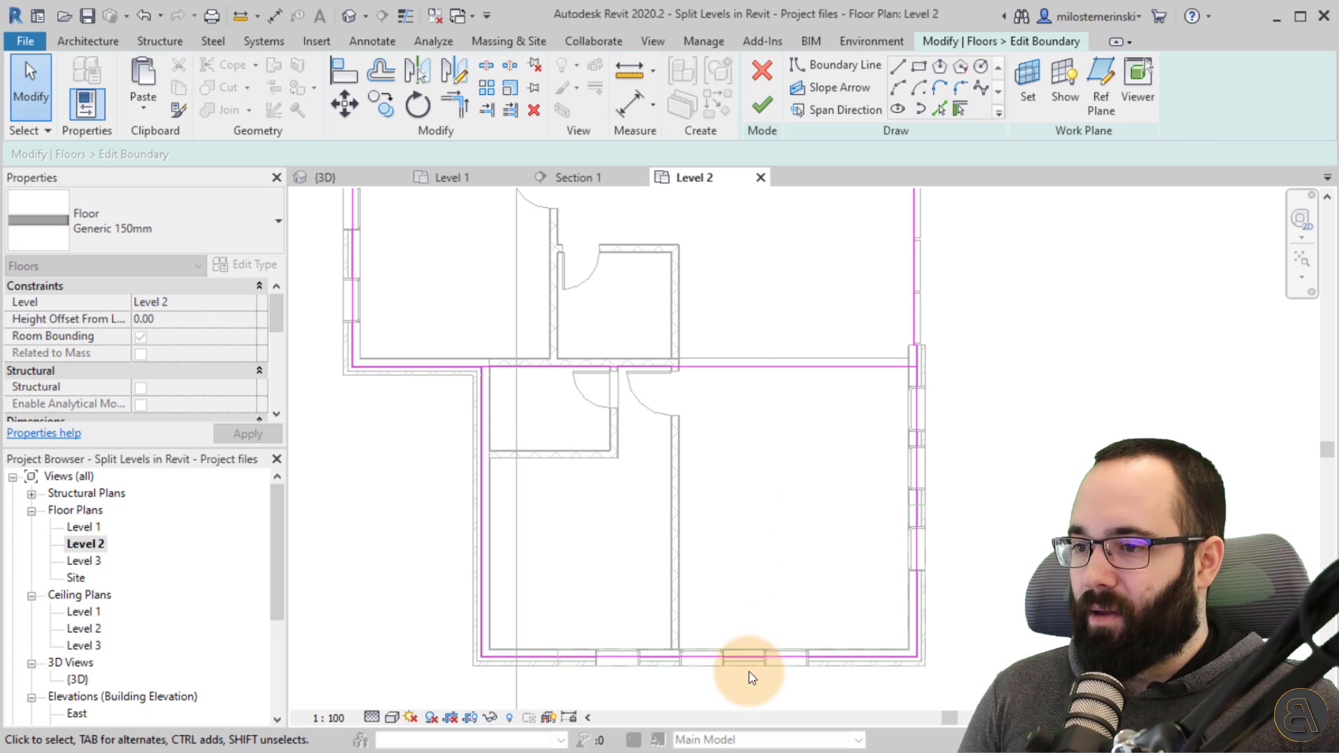
Step: Remove the floor boundary around the south wing, trim the east line to the split edge, and finish the floor
left_click_drag(744, 701, 352, 541)
key("Delete")
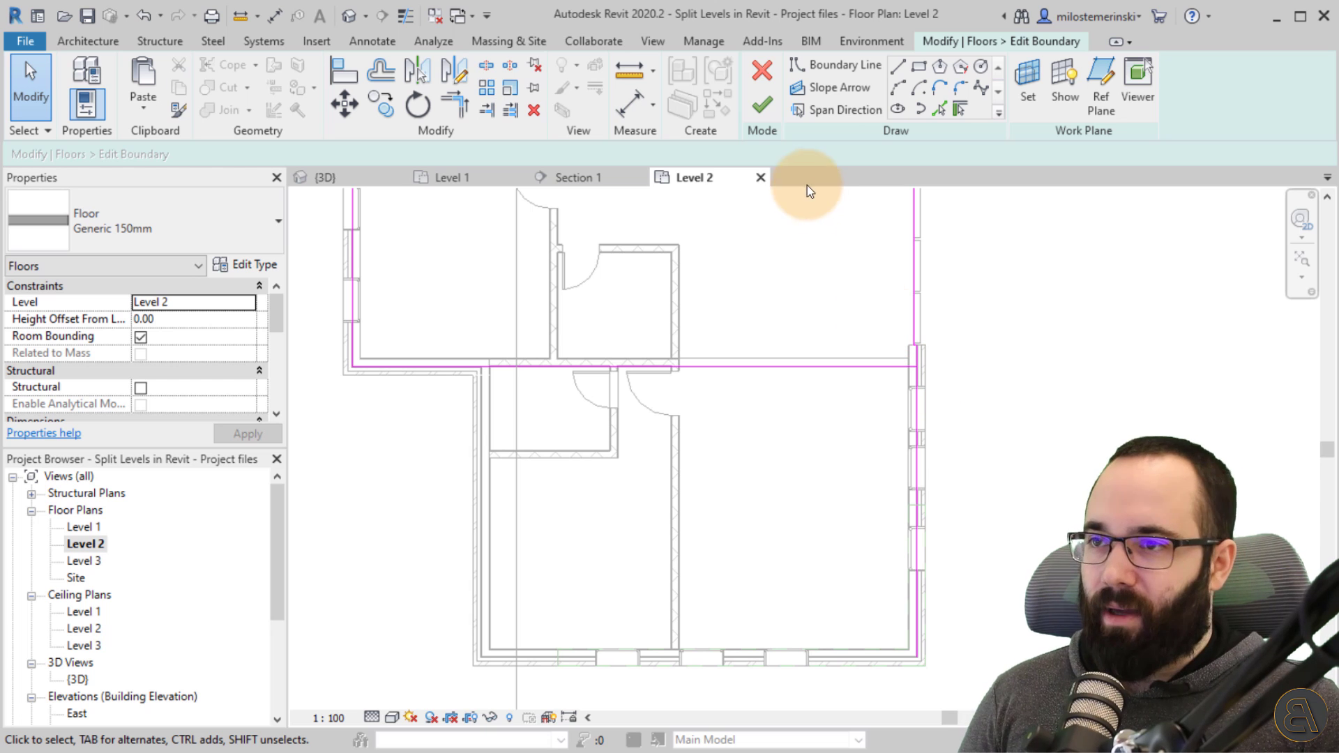
key("t")
key("r")
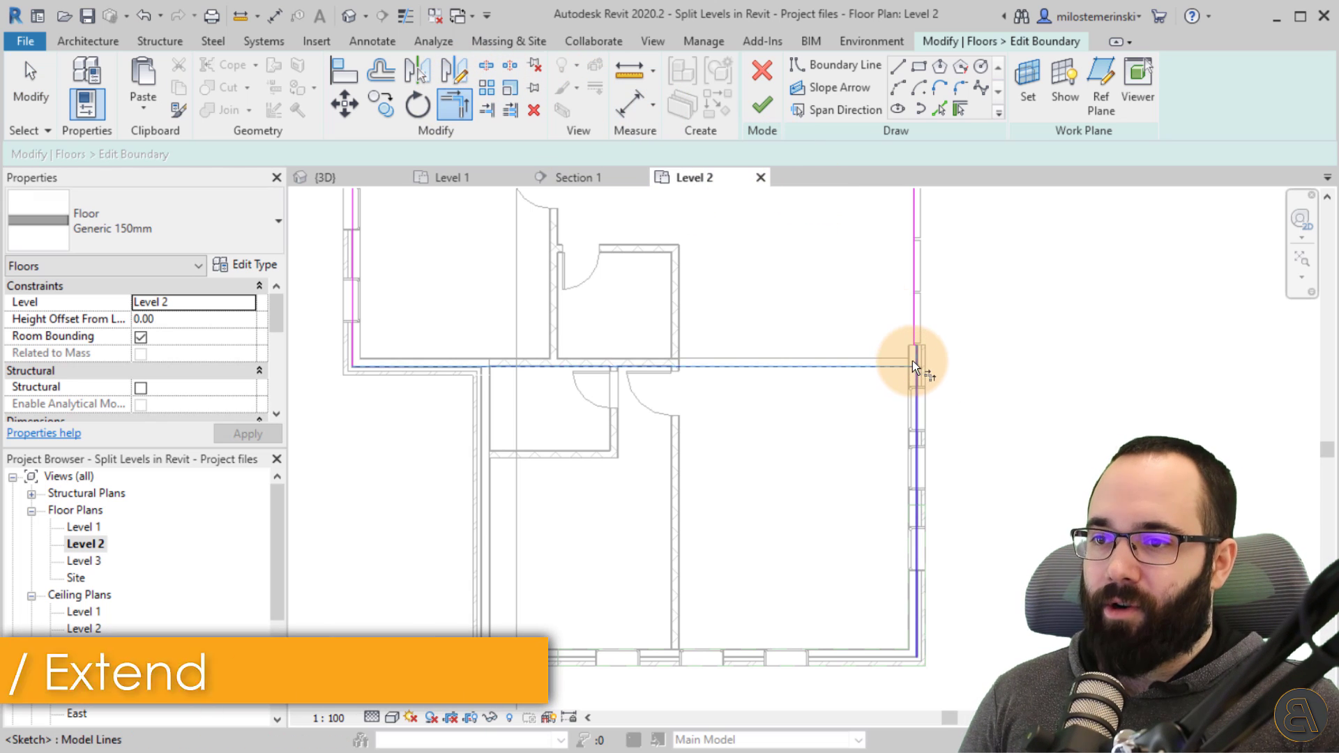
left_click(762, 105)
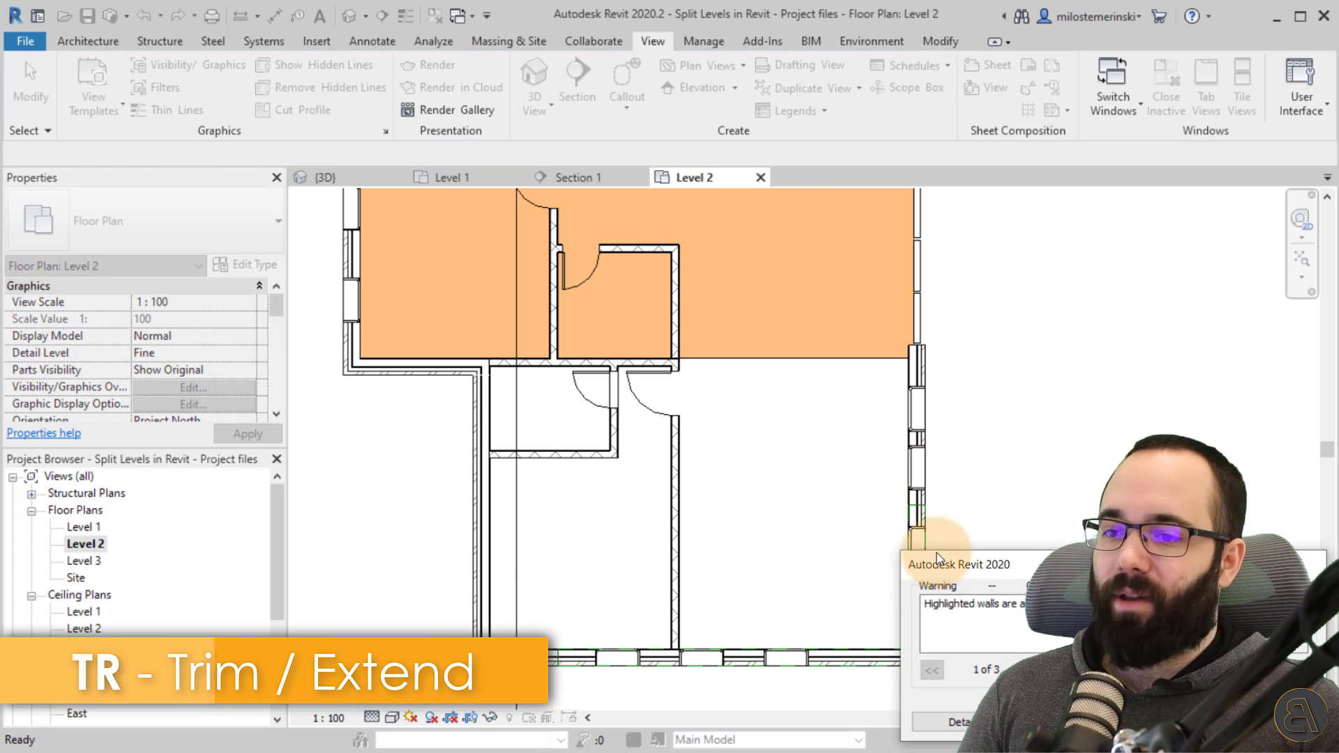
left_click(957, 718)
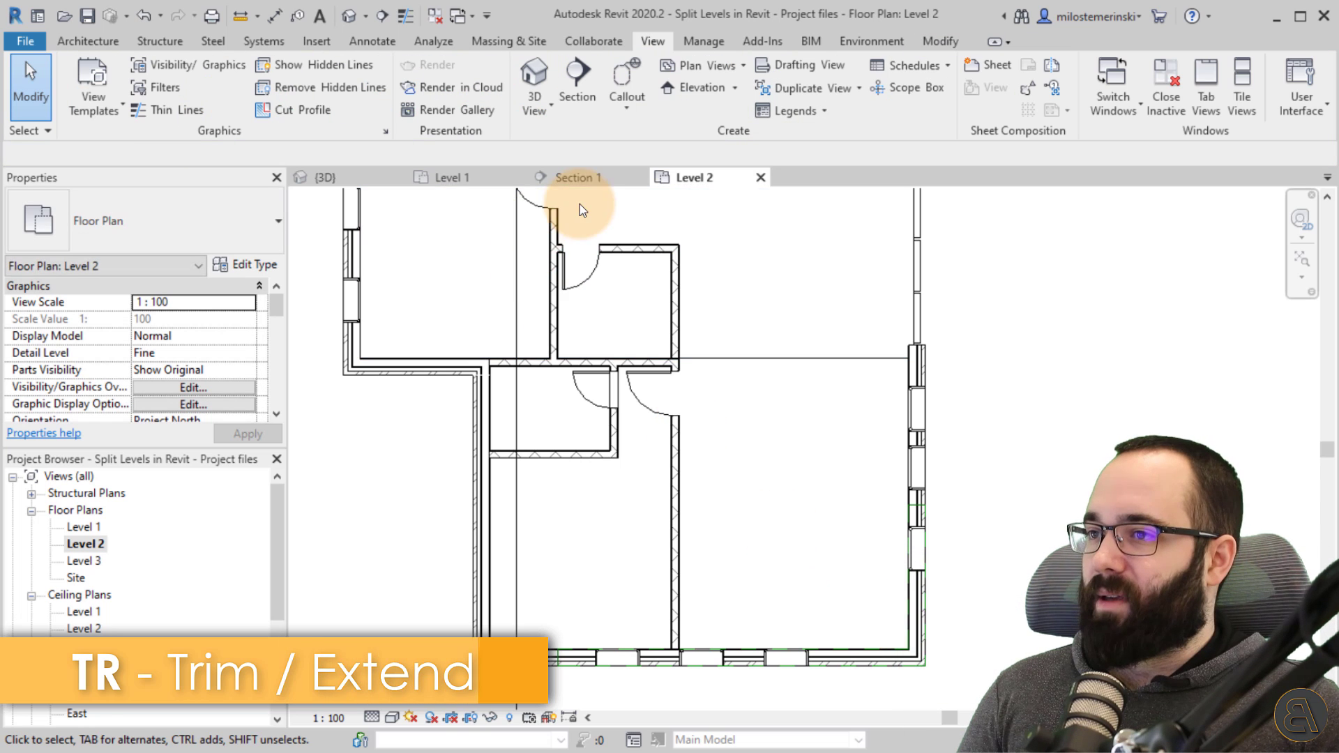
Step: In Section 1, join the lower Level 2 floor to the wall at the split, and that wall to the raised floor
left_click(580, 178)
scroll(642, 408, "up", 5)
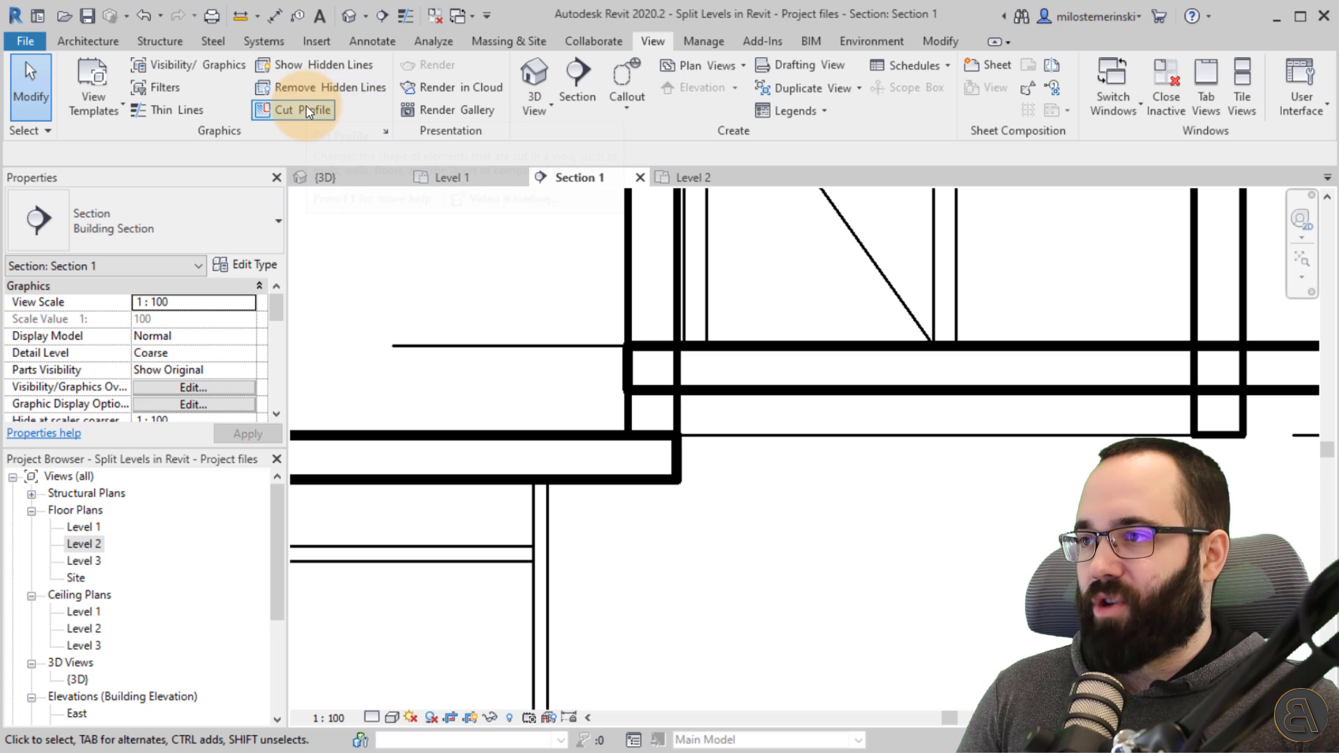
left_click(929, 43)
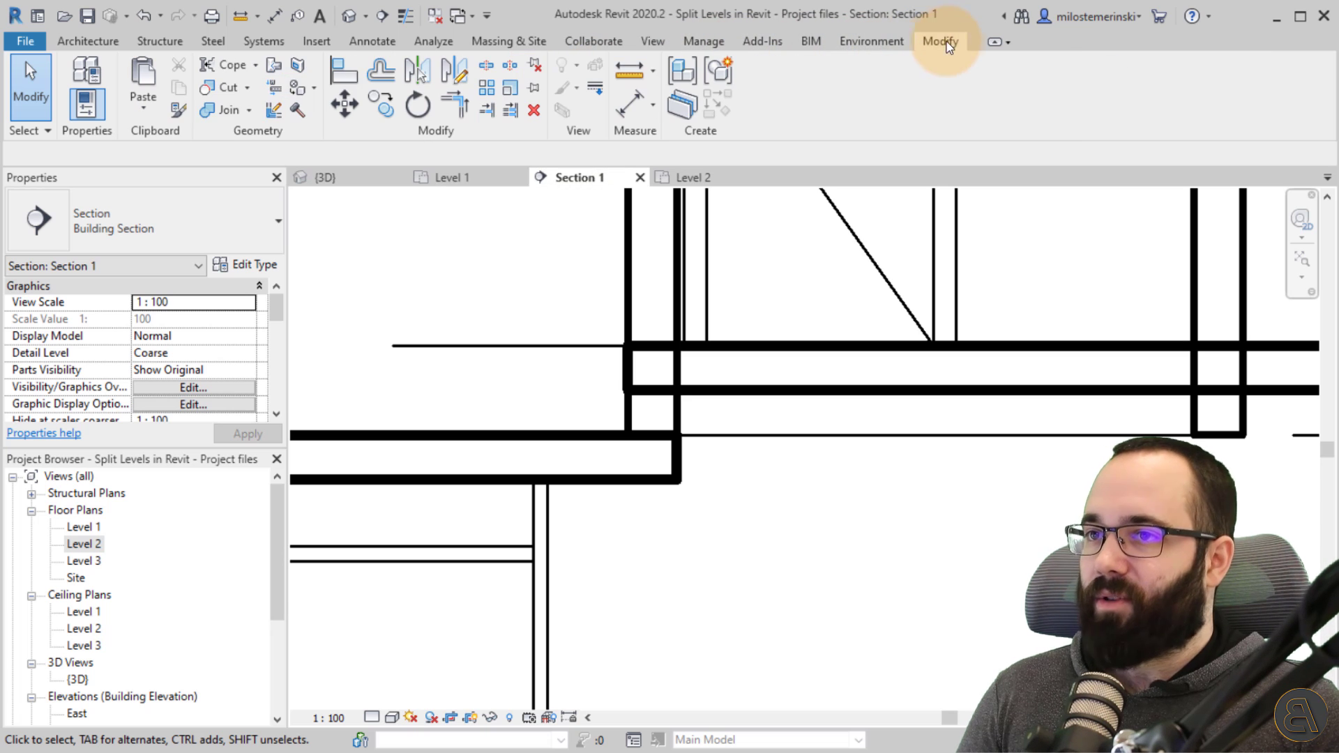
left_click(209, 112)
left_click(664, 446)
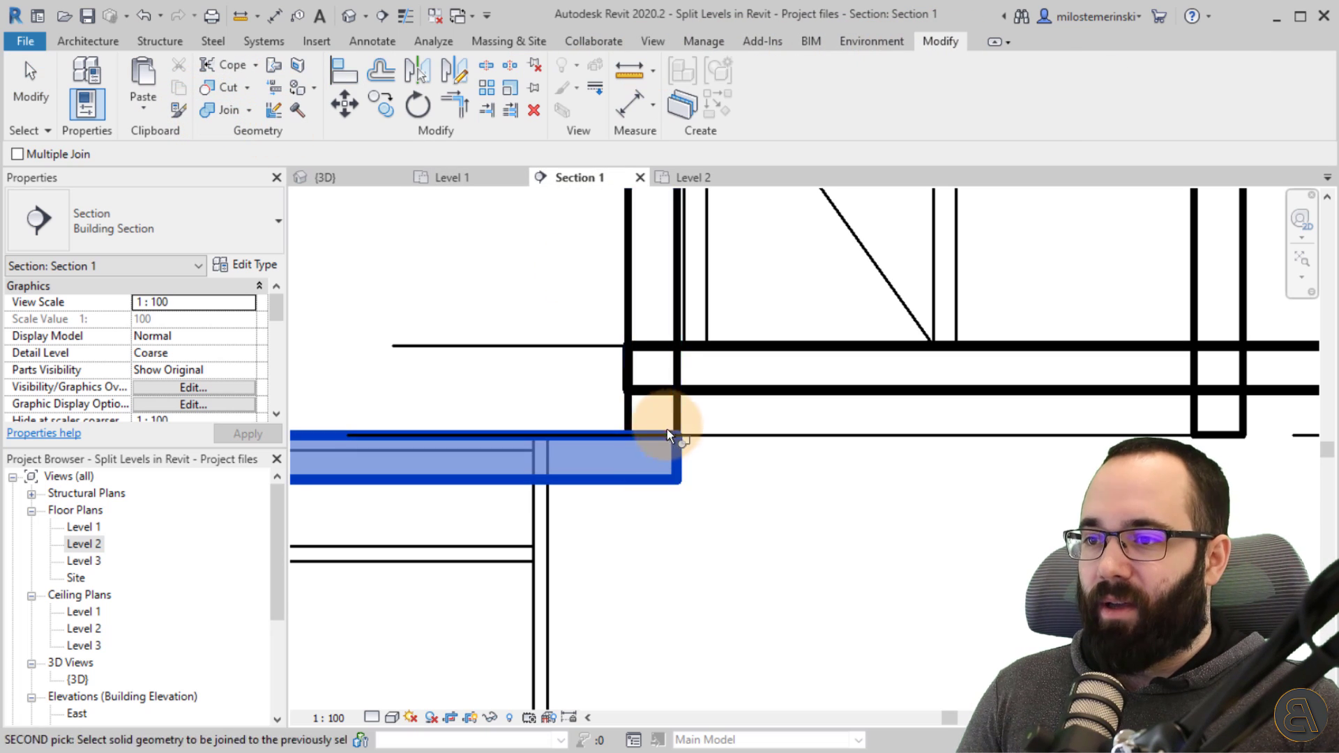
left_click(684, 421)
left_click(685, 406)
left_click(682, 393)
scroll(553, 404, "down", 5)
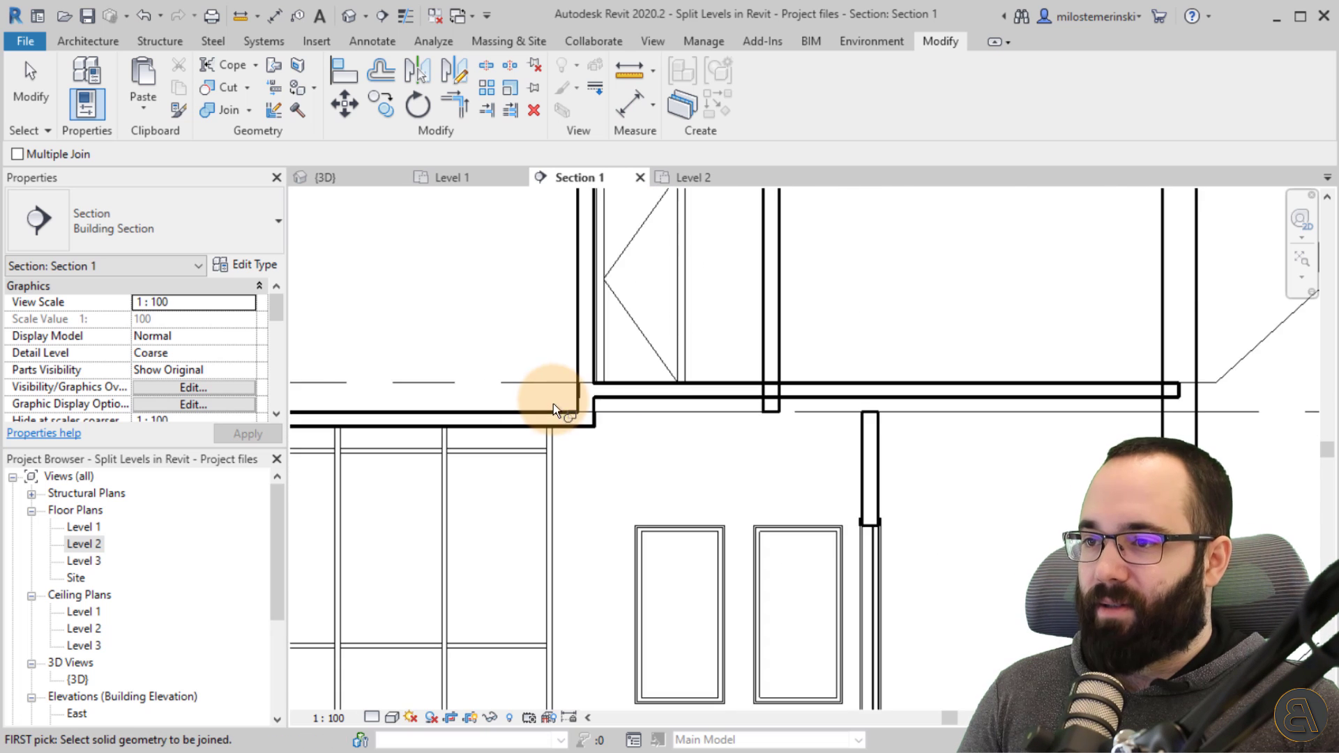
scroll(667, 411, "up", 3)
key("Escape")
key("Escape")
Step: Set the base constraint of the cut upper-floor interior Blockwork 140 wall in the raised area to Level 2'
left_click(659, 362)
middle_click_drag(659, 363, 600, 491)
scroll(593, 501, "down", 2)
left_click(246, 319)
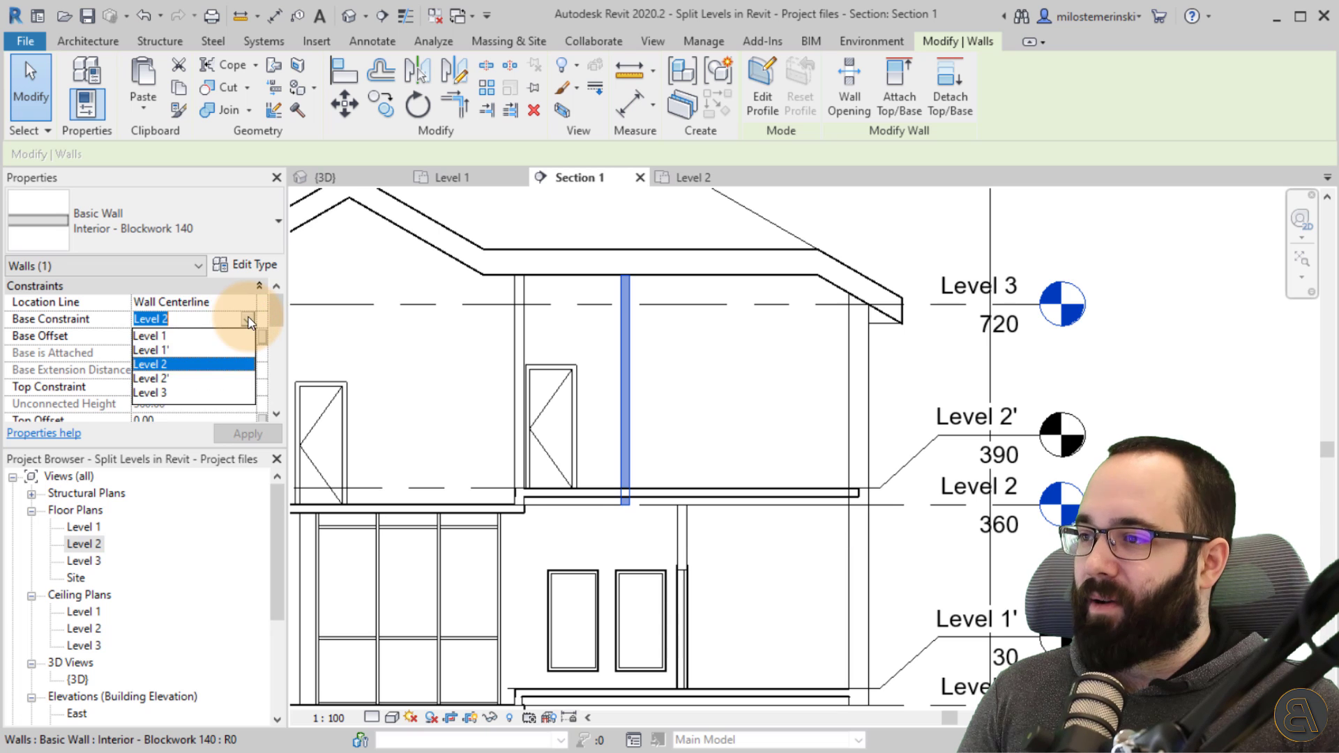
left_click(249, 435)
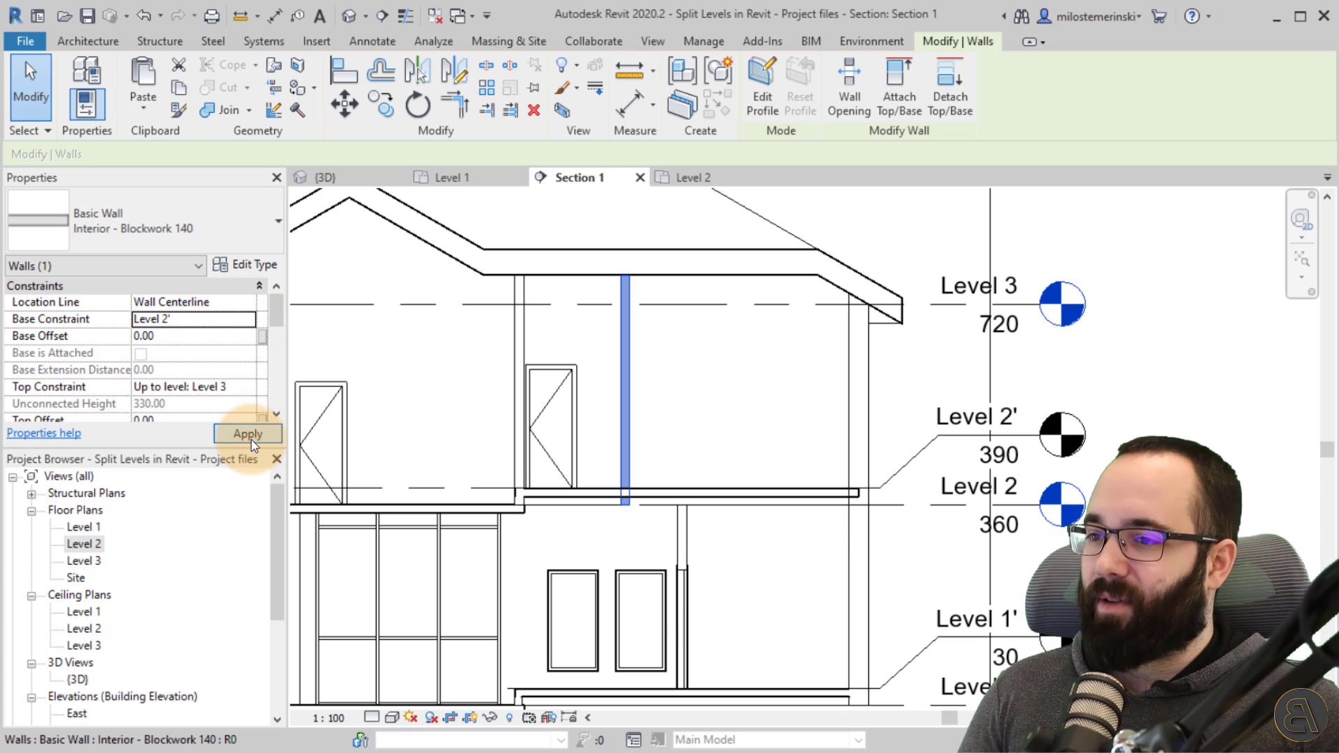
middle_click_drag(687, 474, 648, 429)
key("Escape")
Step: Set the top constraint of the ground-floor interior Blockwork 140 wall below the raised floor to Level 2'
left_click(683, 490)
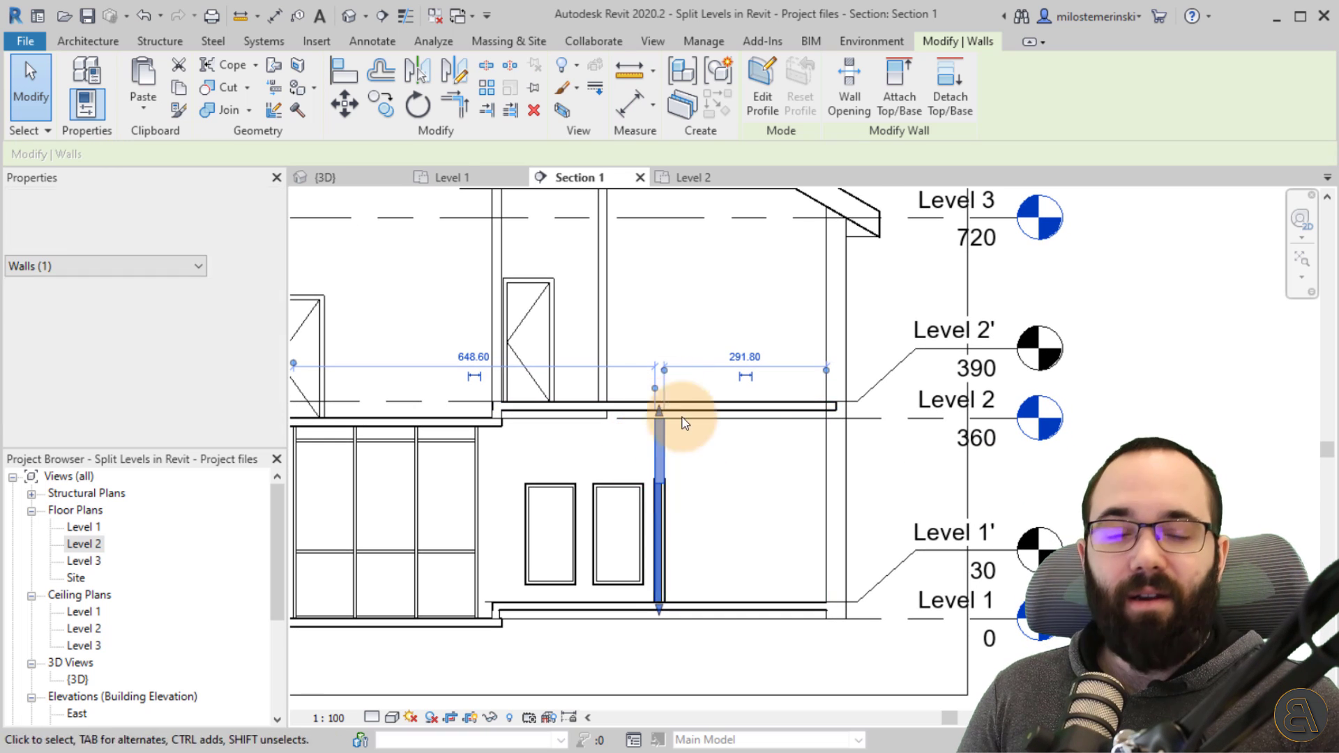
scroll(676, 454, "up", 2)
scroll(658, 451, "up", 1)
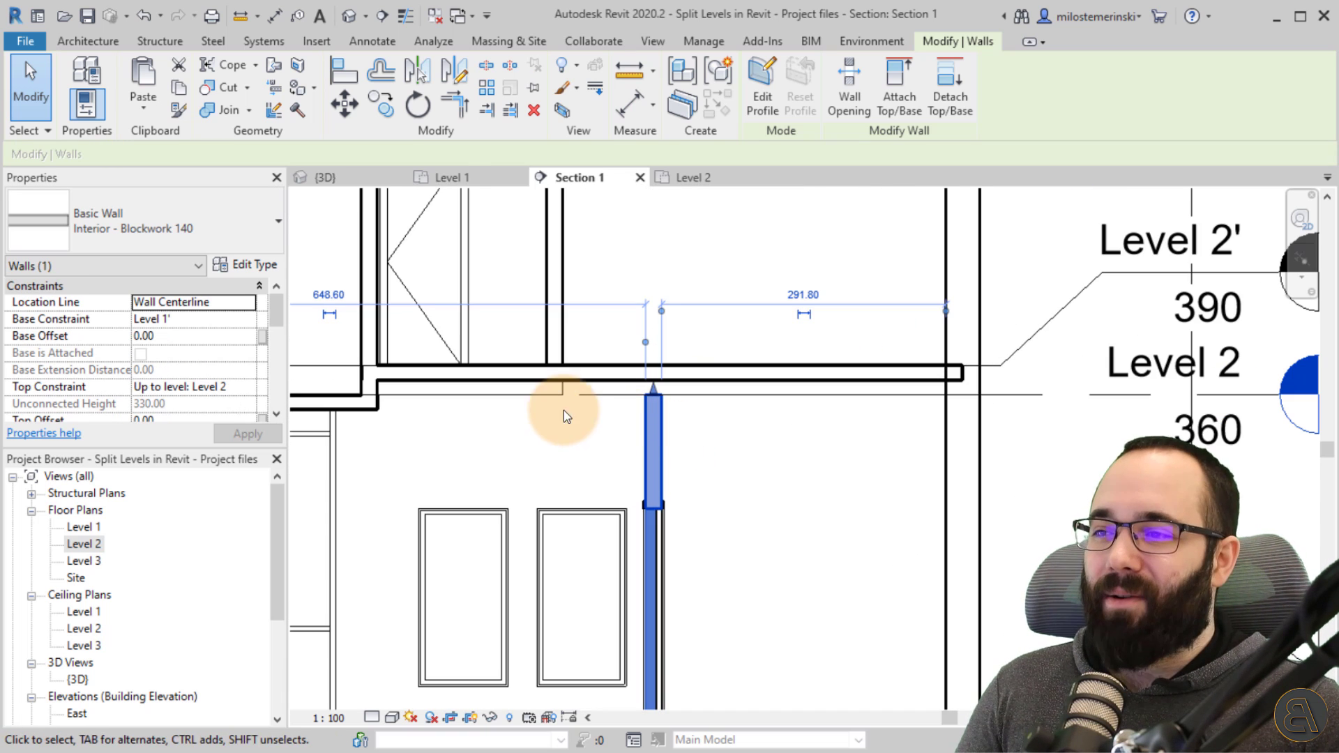
scroll(654, 441, "down", 2)
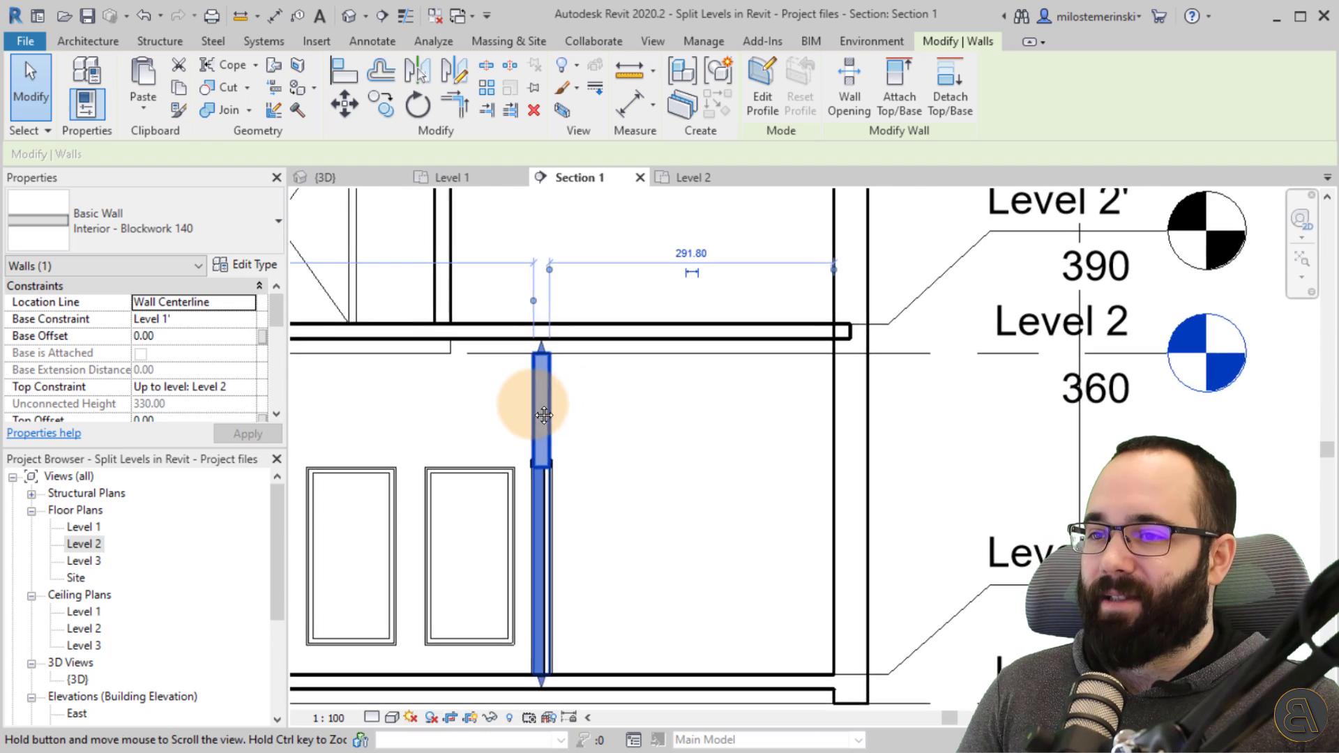
scroll(879, 380, "down", 2)
middle_click_drag(658, 431, 650, 435)
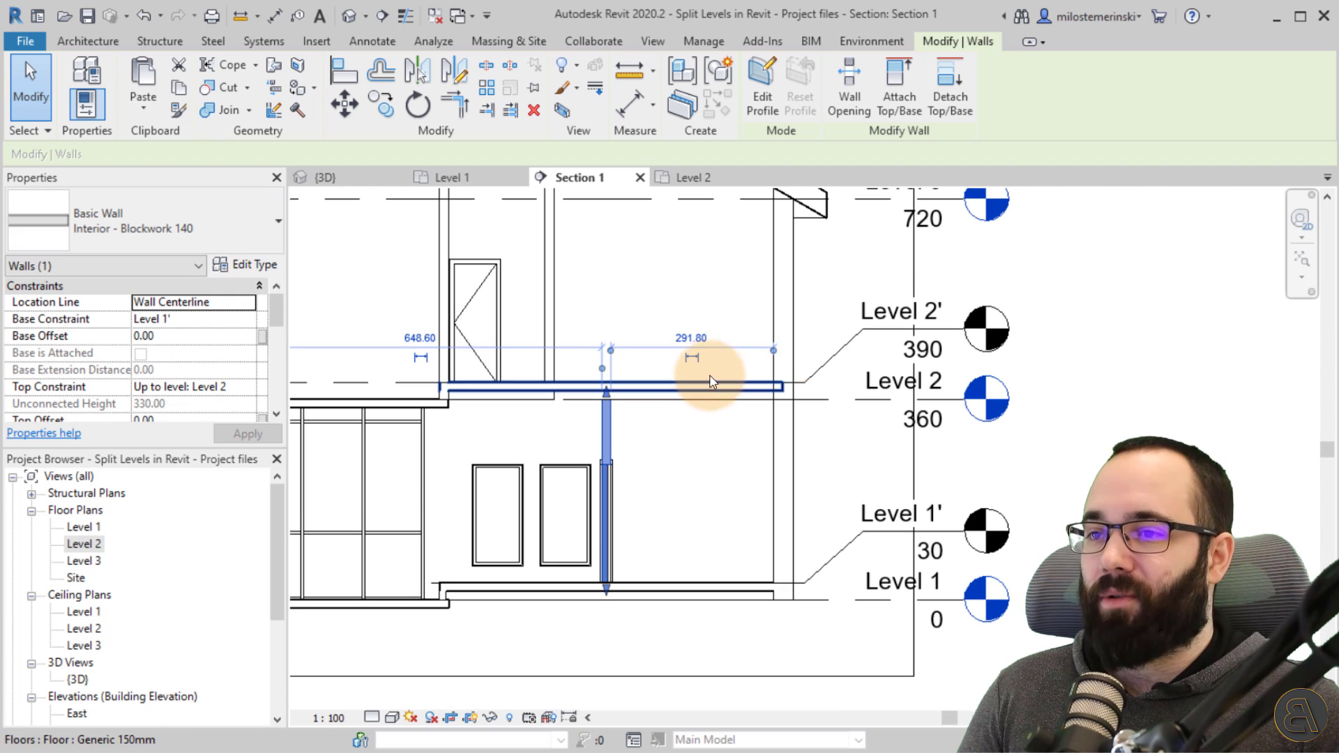
left_click(195, 386)
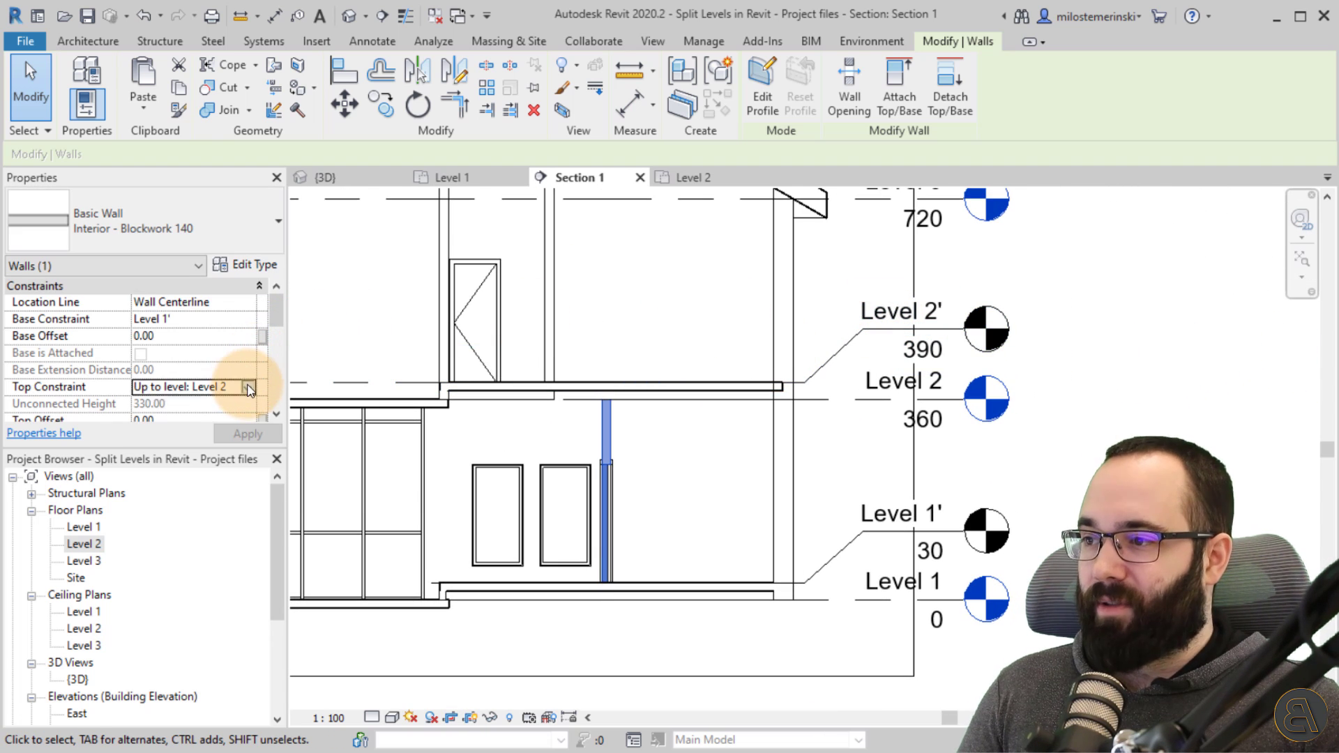
left_click(248, 387)
left_click(186, 457)
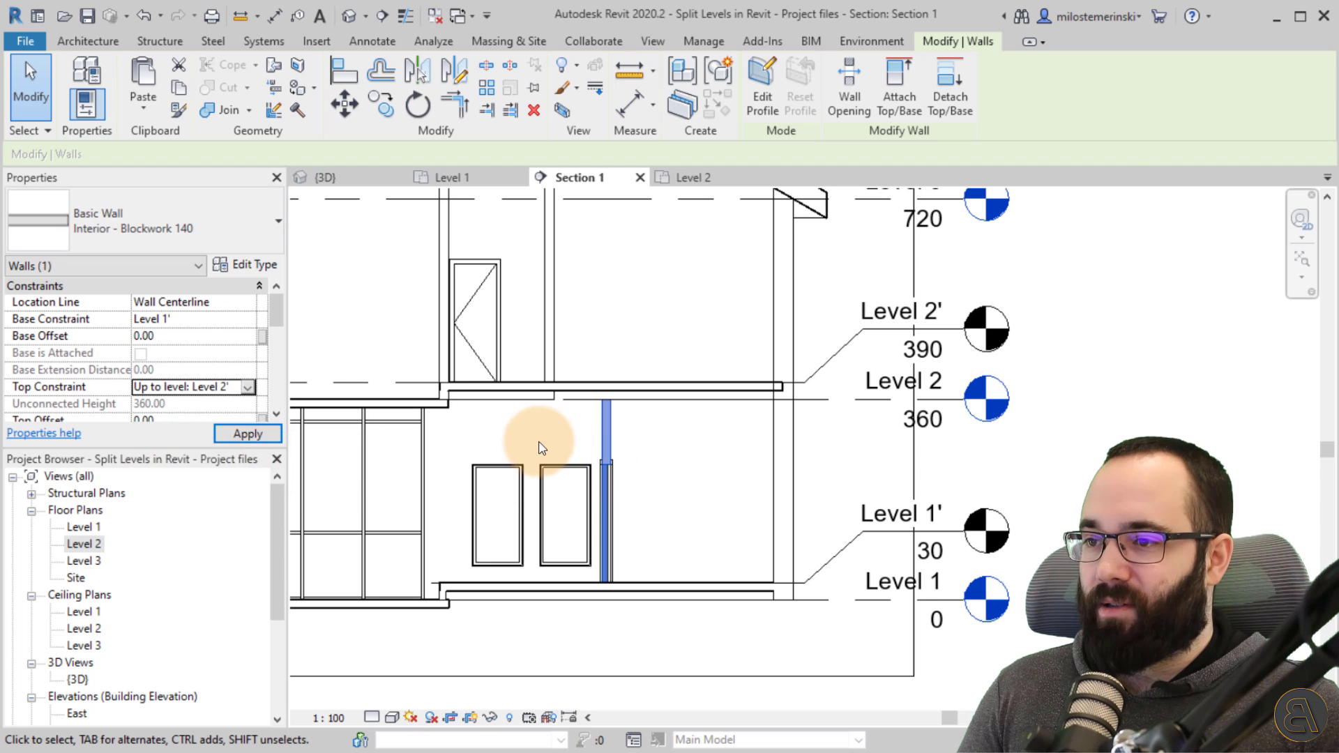
left_click(248, 434)
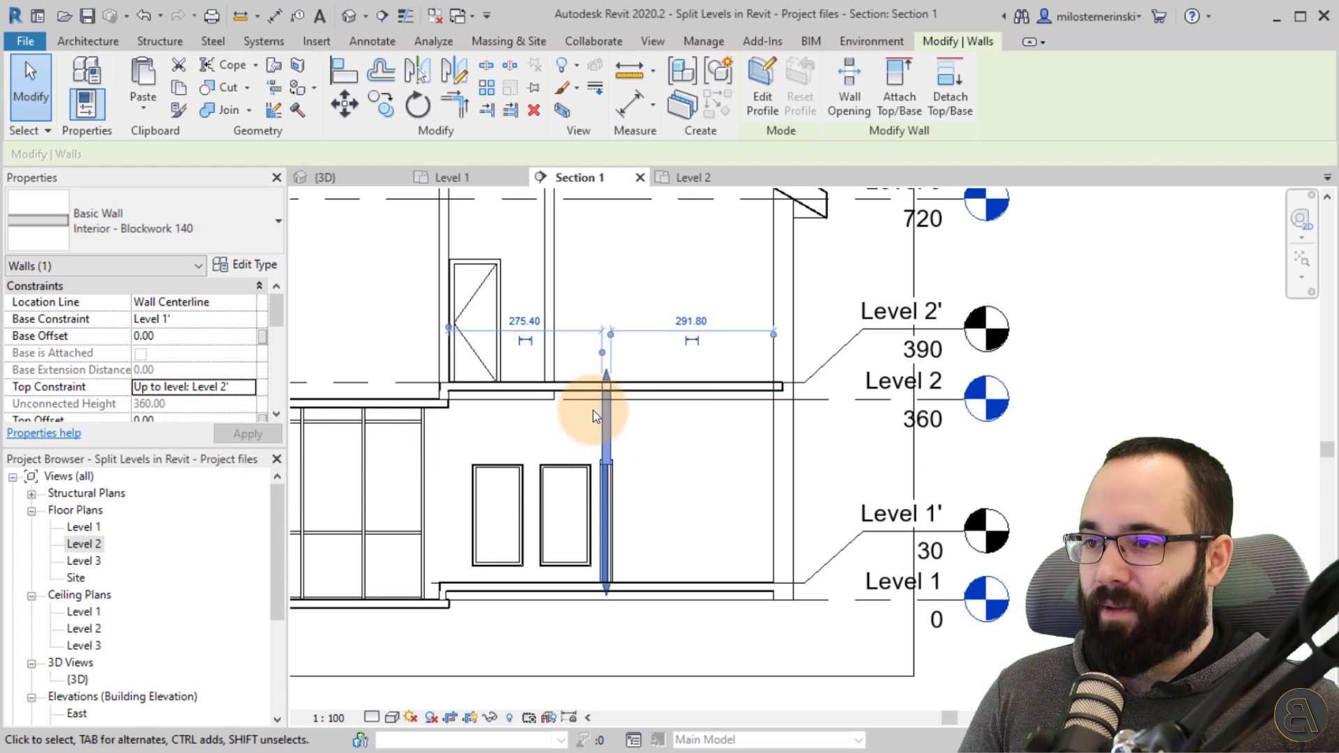
Step: Attach the top of the ground-floor interior wall to the raised floor above it
scroll(593, 410, "up", 1)
left_click(897, 97)
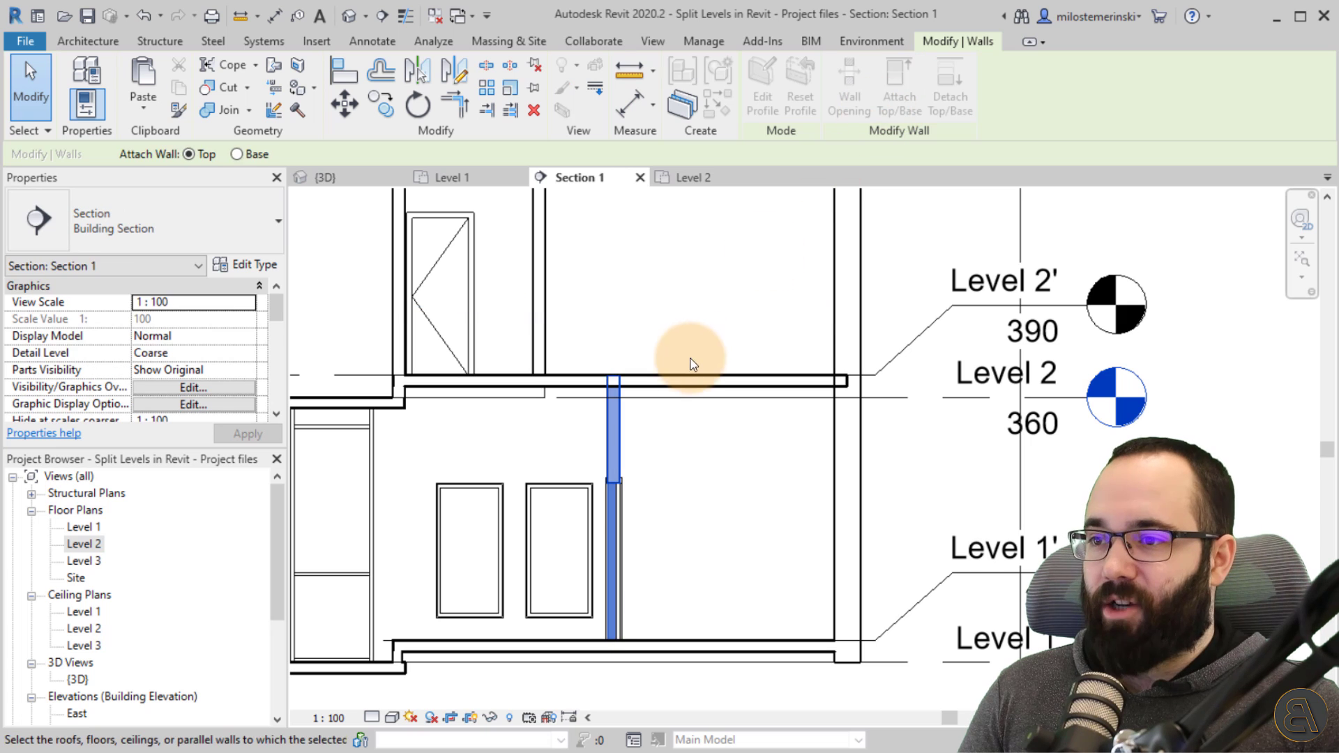
left_click(631, 345)
key("Escape")
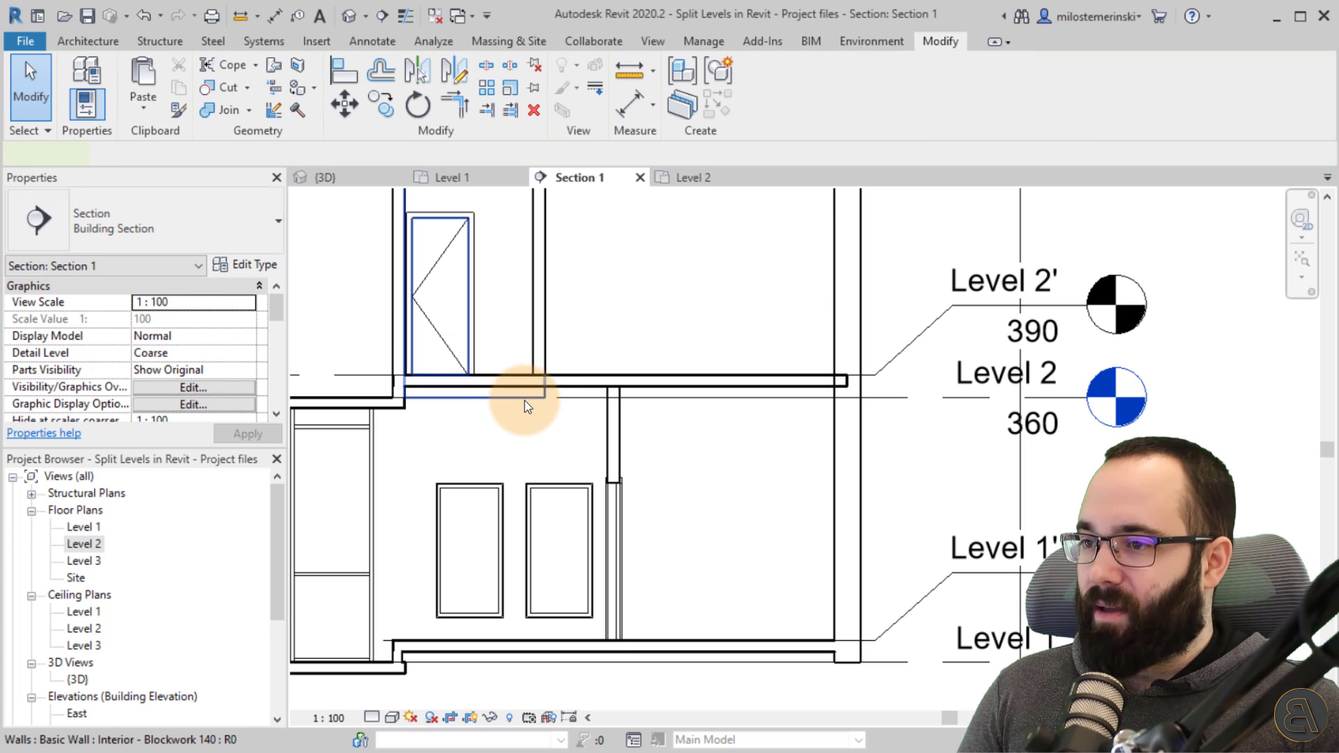
Step: Set the base constraint of the interior wall containing the upper door in the raised area to Level 2'
left_click(524, 399)
left_click(248, 319)
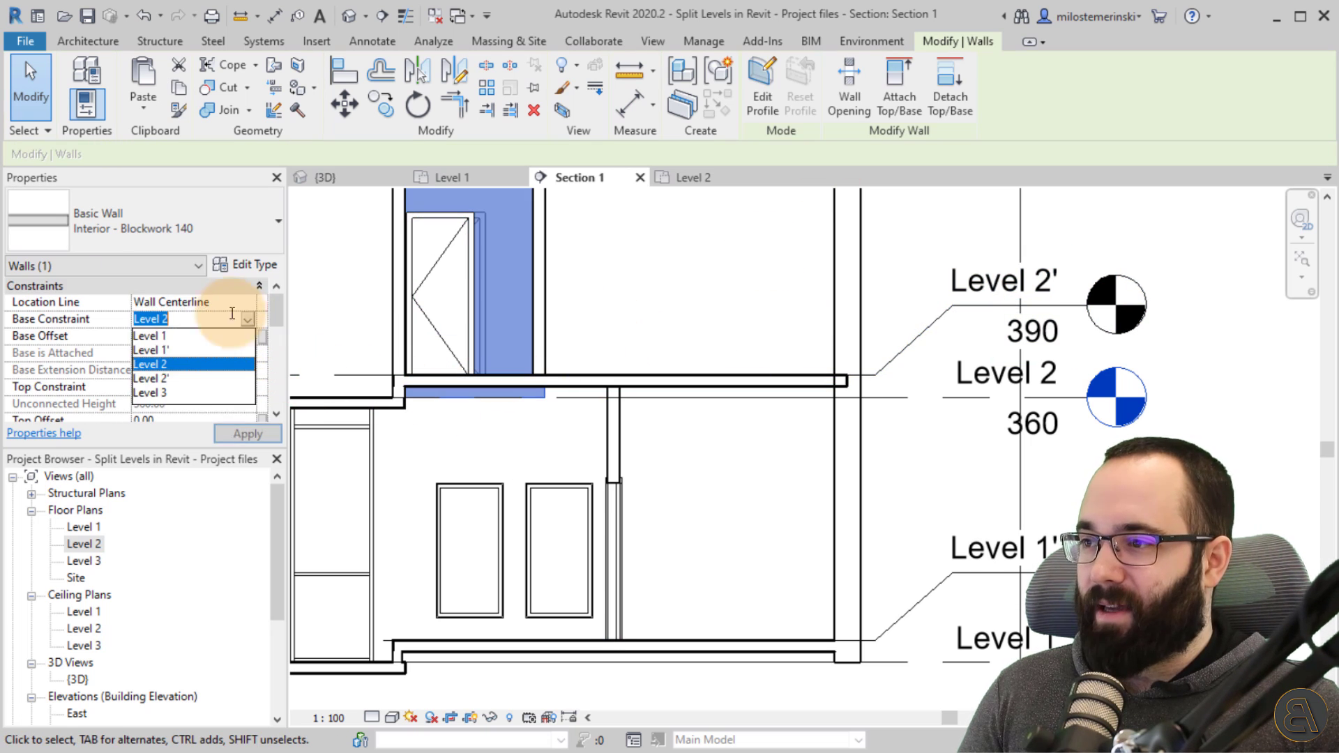
left_click(150, 352)
left_click(247, 434)
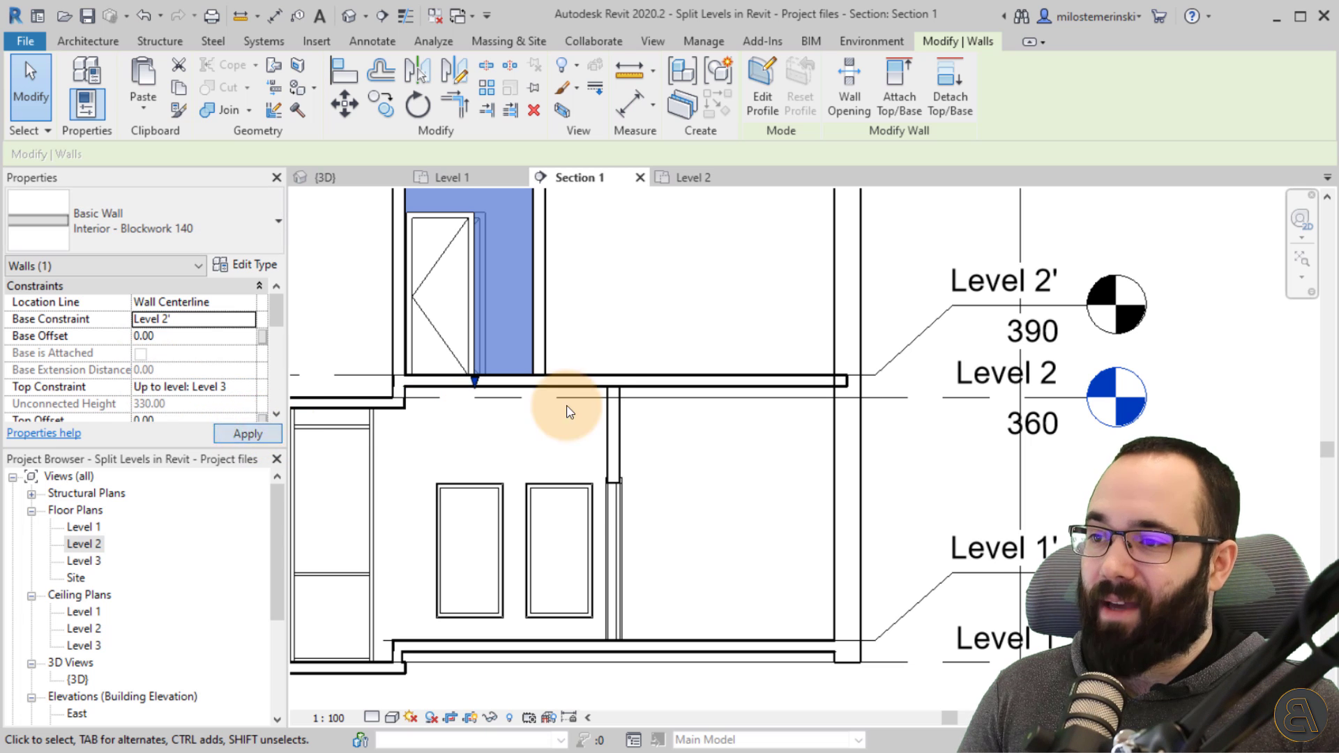
left_click(636, 307)
Step: Join the raised Level 2' floor with the exterior wall at its outer end in the section
scroll(502, 454, "down", 2)
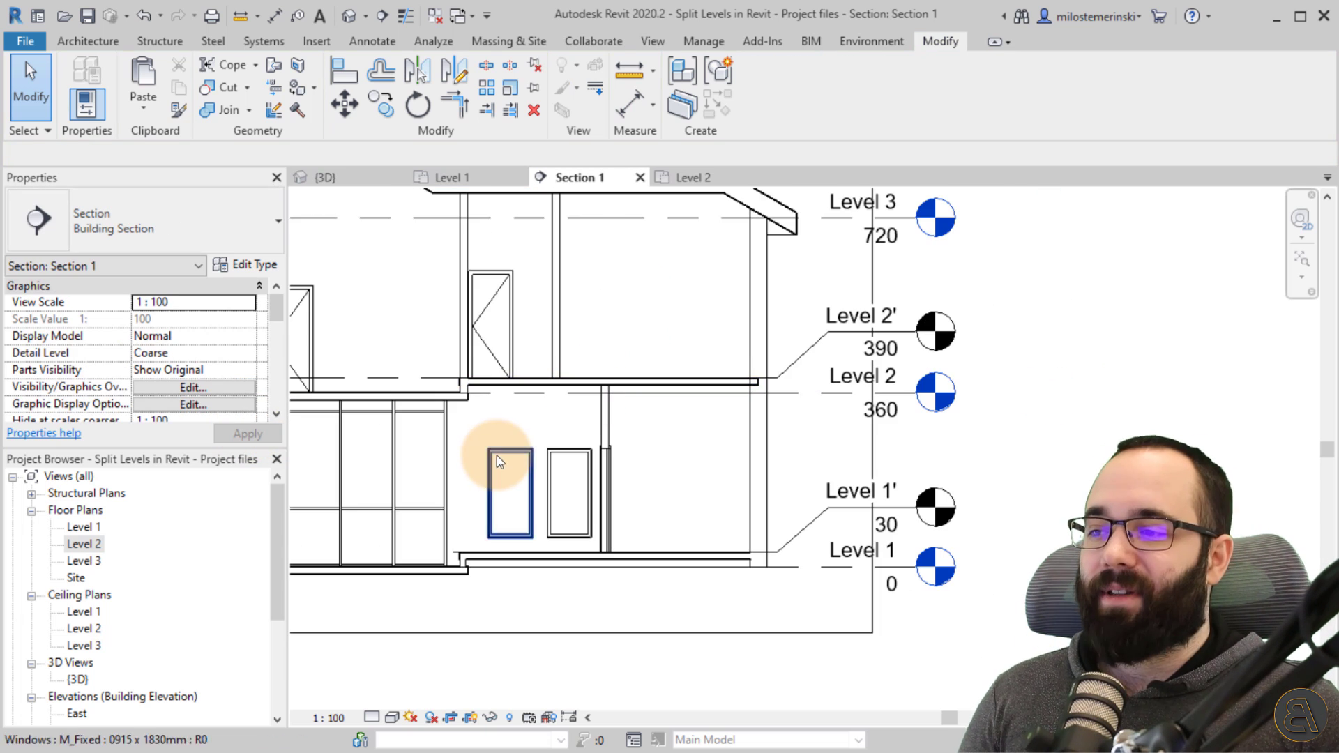
middle_click_drag(463, 493, 628, 538)
scroll(807, 518, "down", 1)
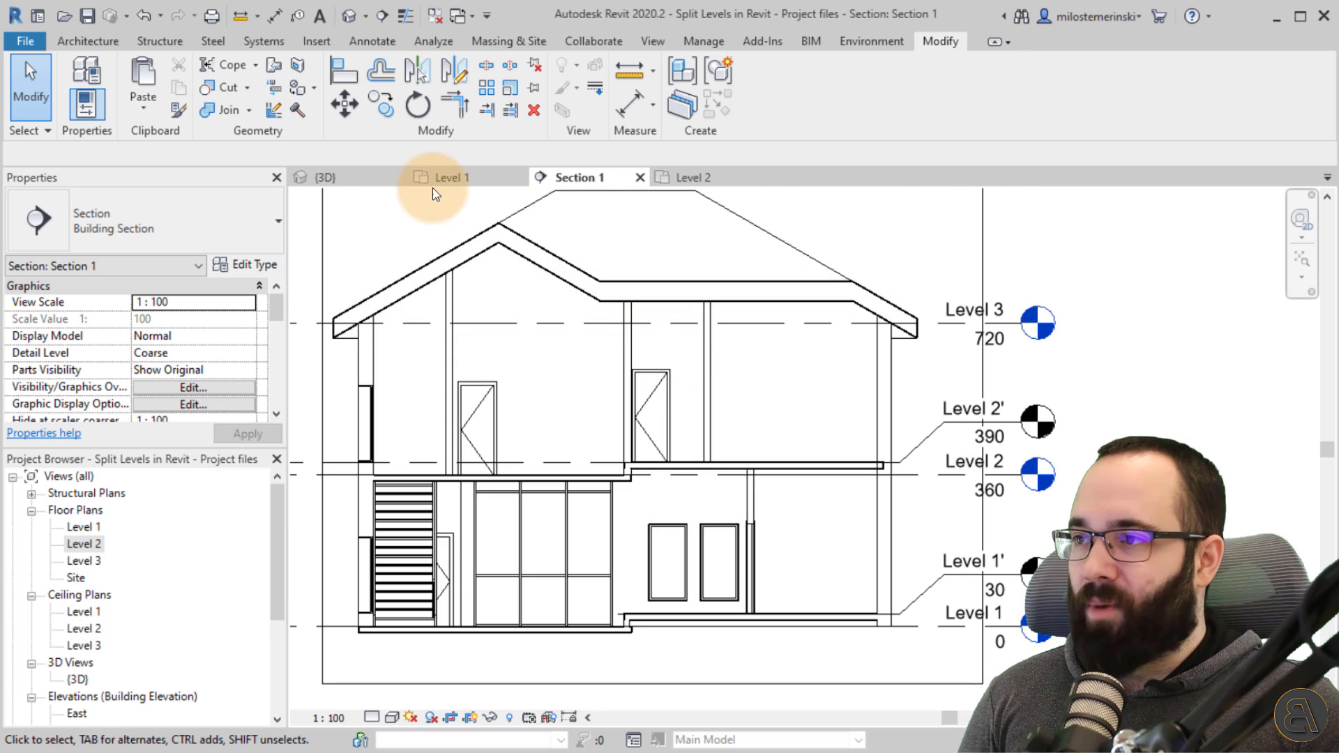
left_click(230, 110)
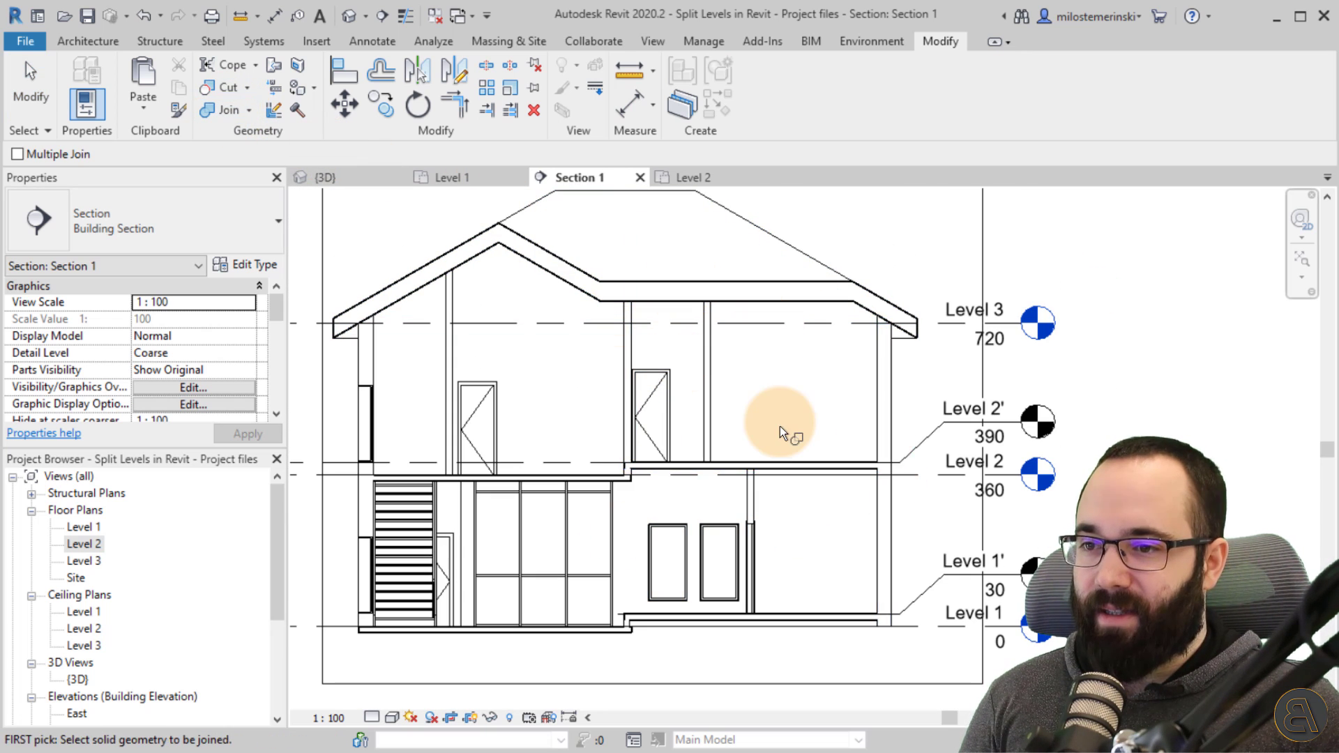
key("Escape")
scroll(800, 381, "down", 2)
middle_click_drag(809, 391, 713, 450)
scroll(823, 423, "up", 1)
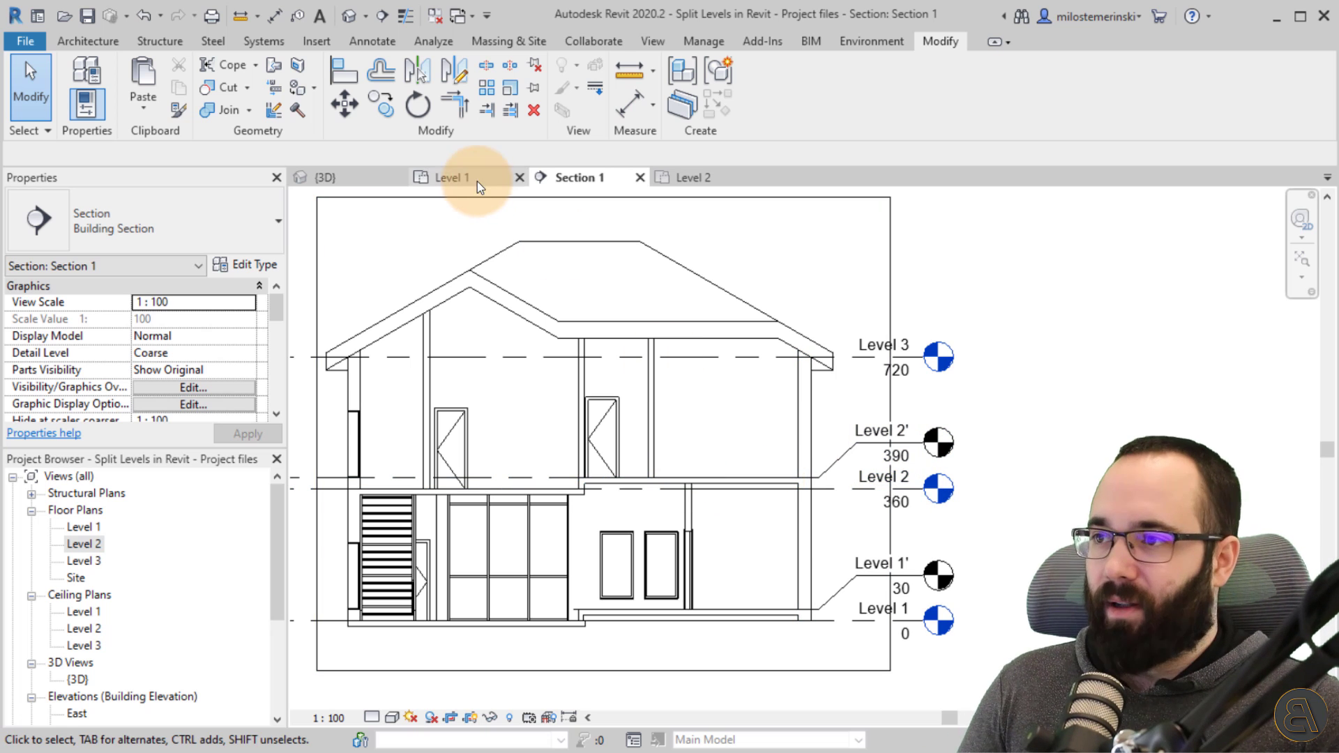
Step: Examine the completed split-level house from several sides in the 3D view
left_click(339, 177)
middle_click_drag(598, 420, 756, 517, "shift")
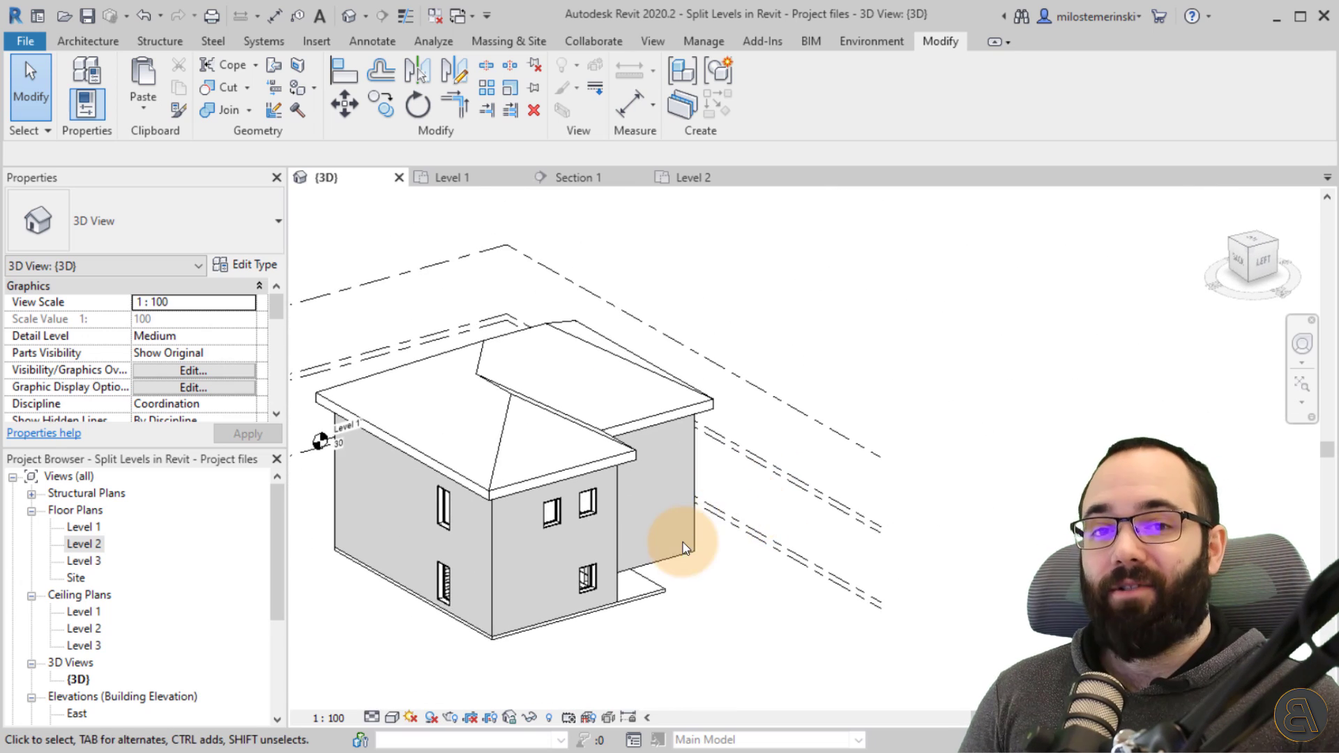
middle_click_drag(676, 547, 580, 652, "shift")
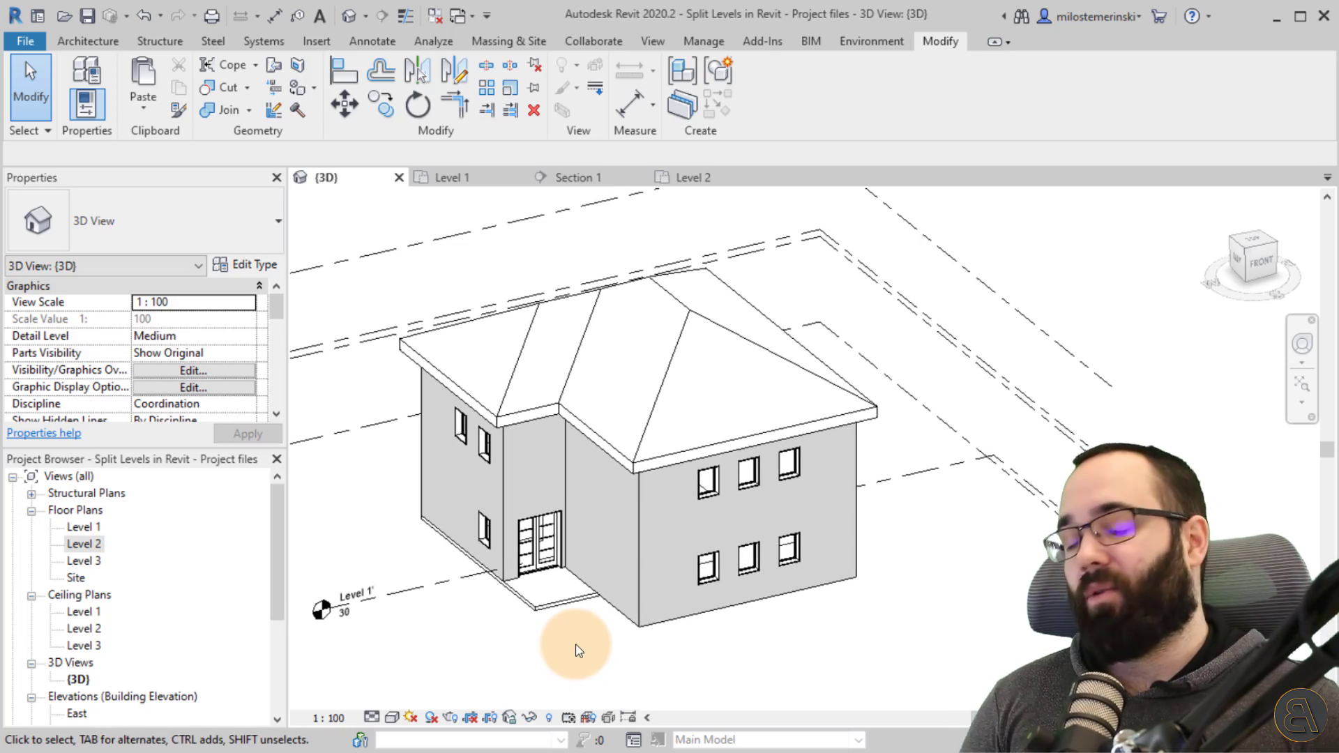